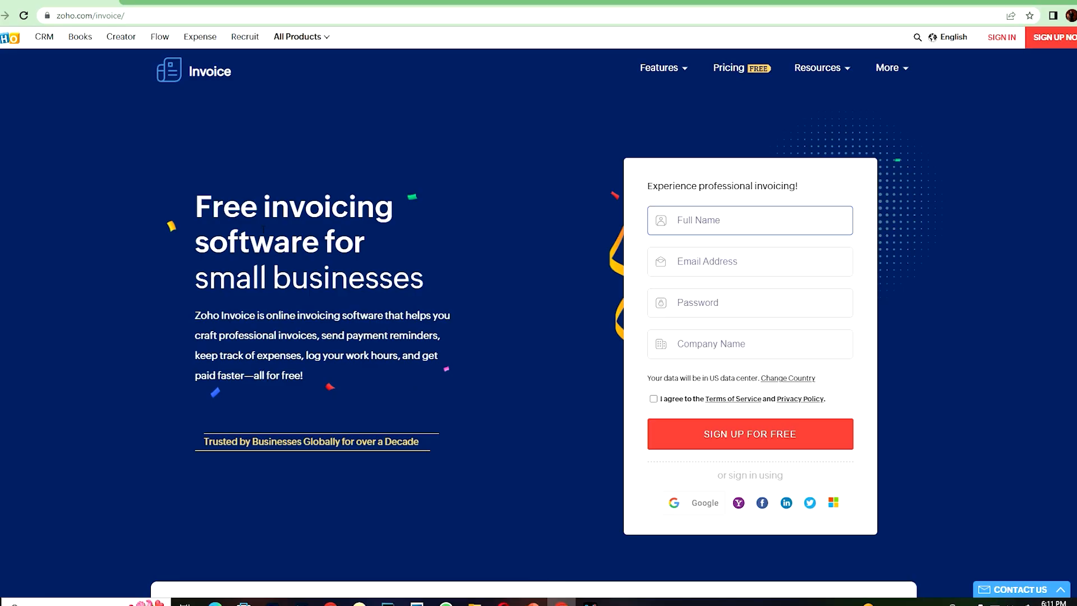
Step: Open the Zoho Invoice sign-up page and look over its e-mail, password and company name fields
left_click(140, 17)
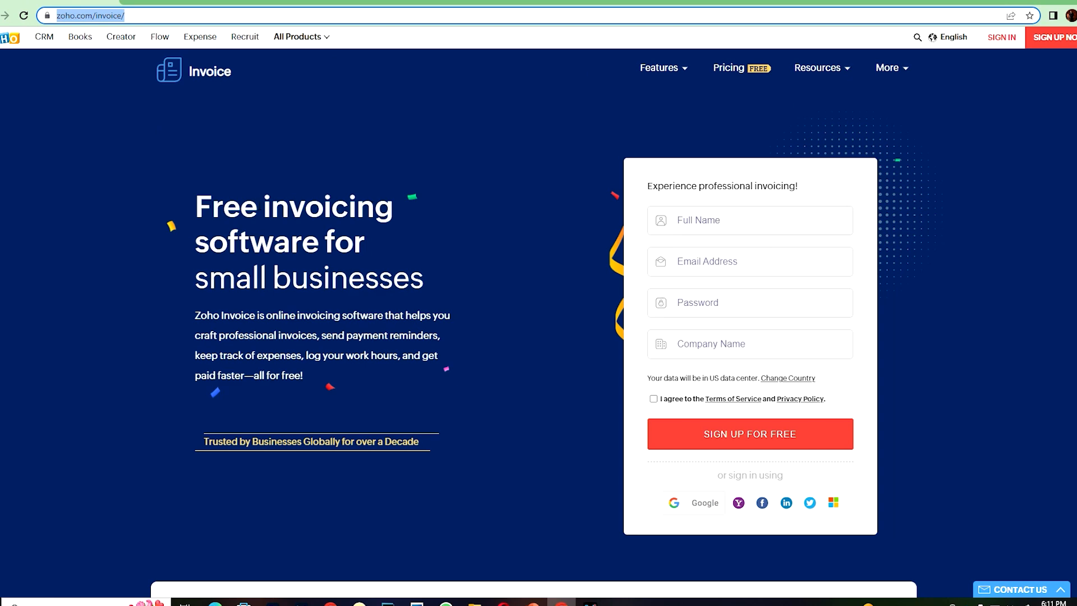
left_click(325, 38)
left_click(1048, 40)
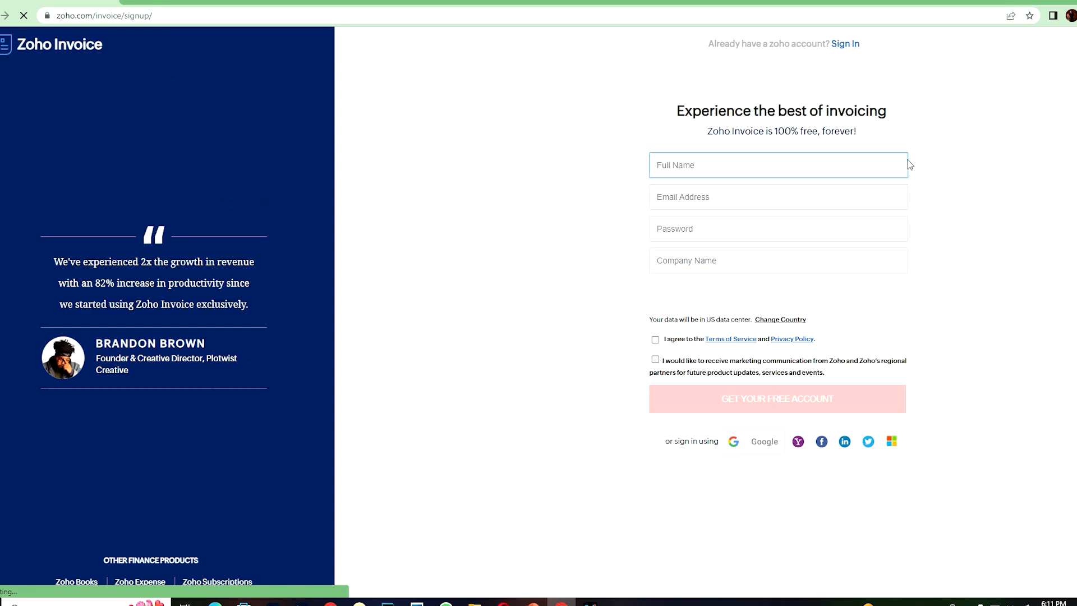
left_click(692, 203)
left_click(675, 231)
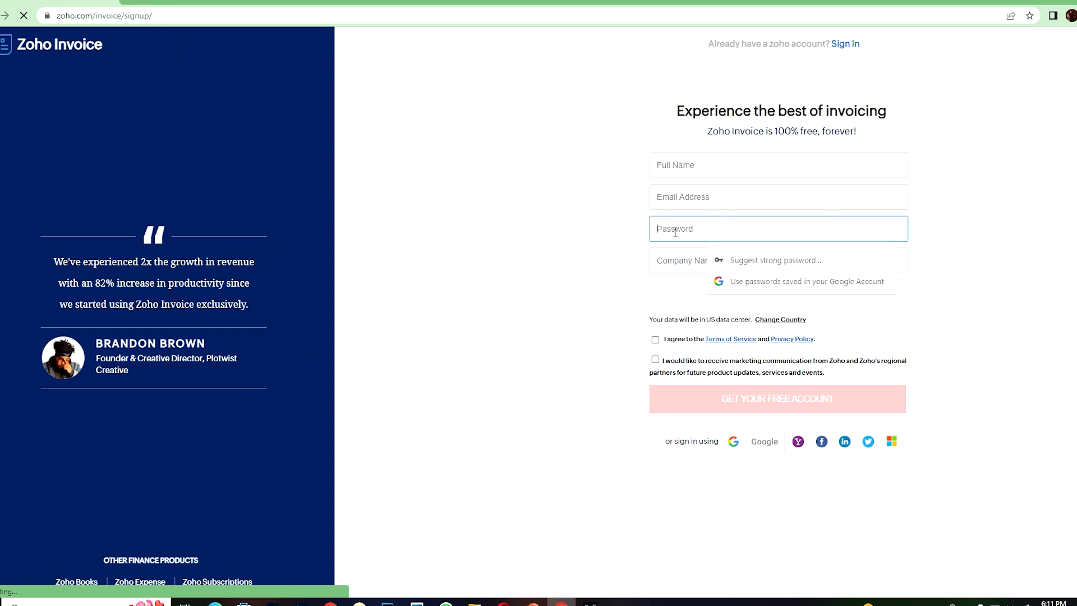
left_click(670, 268)
left_click(667, 293)
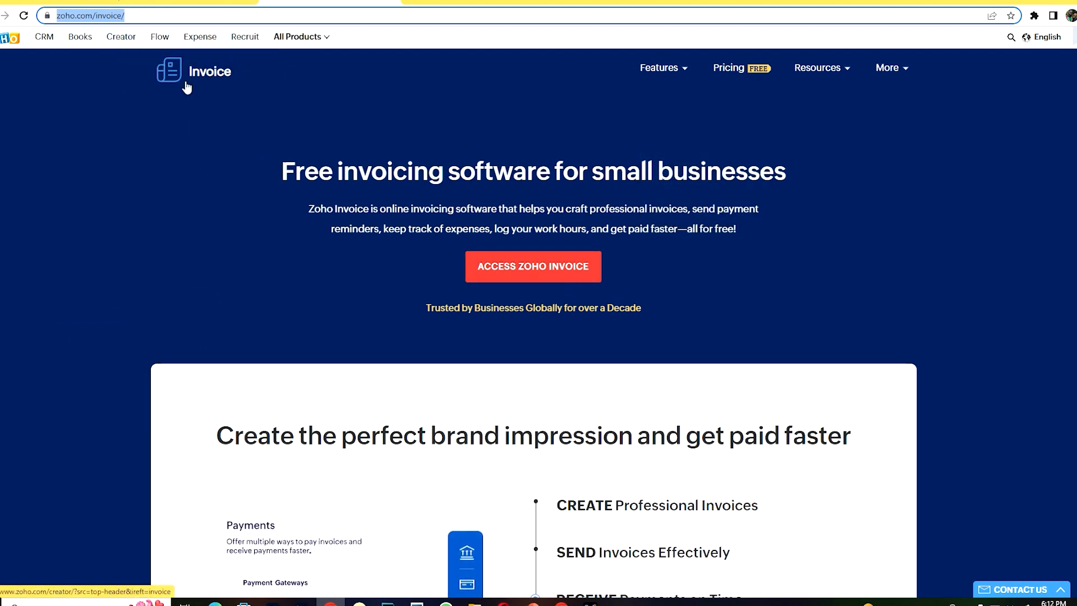
Step: Access the existing Zoho Invoice account, dismiss the notification request and open the Organization Profile settings
left_click(533, 275)
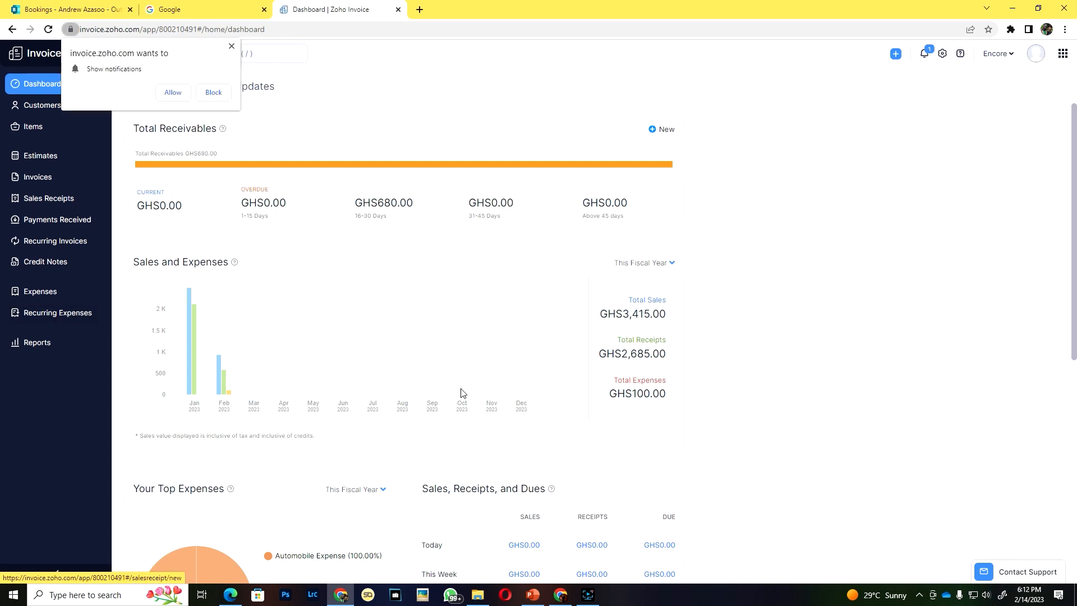
left_click(231, 48)
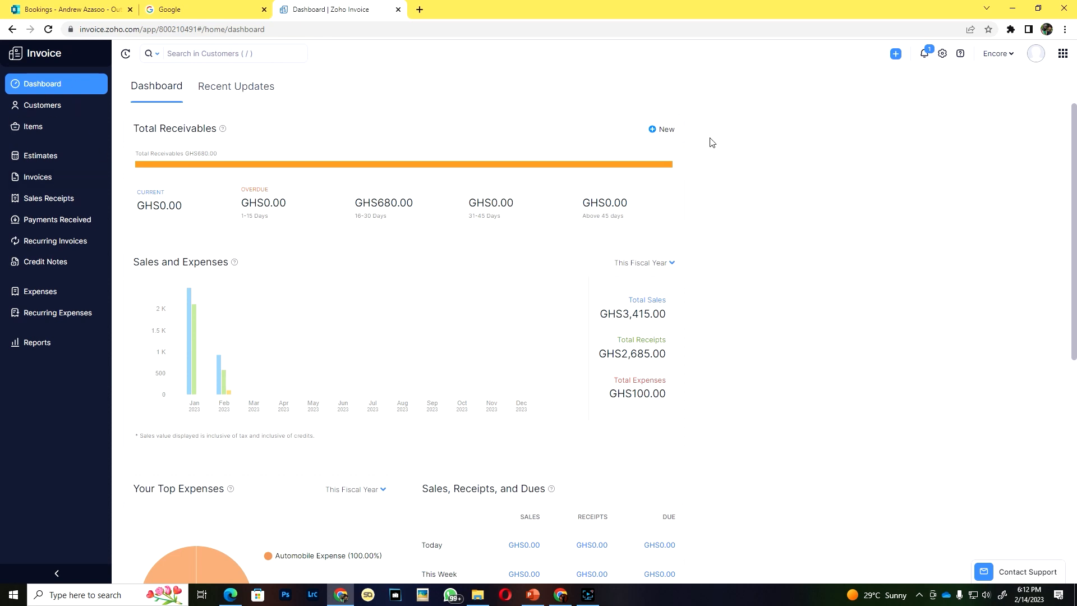
left_click(942, 53)
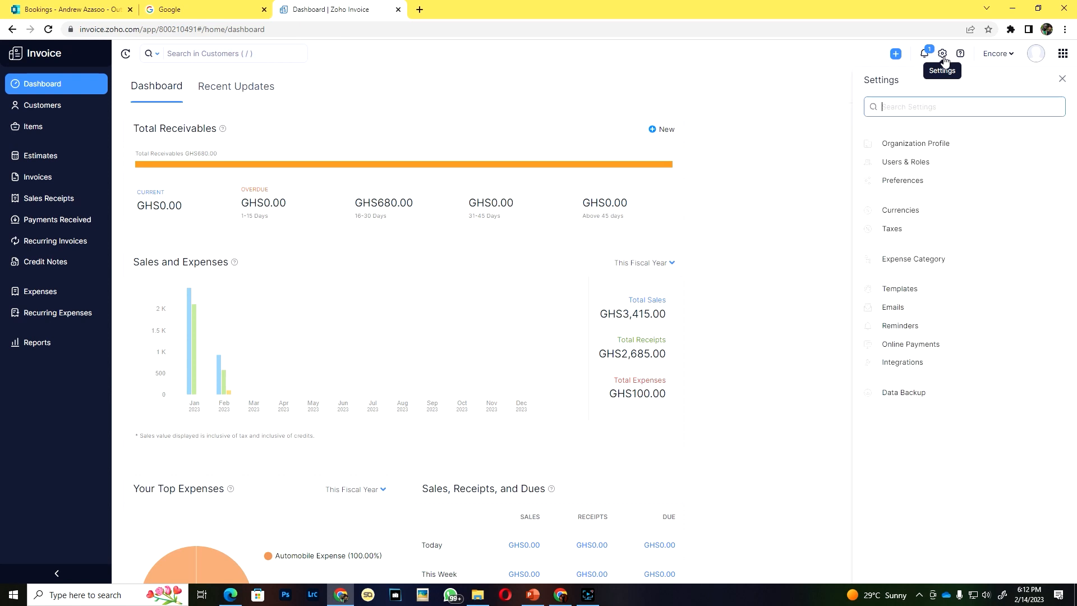
left_click(918, 147)
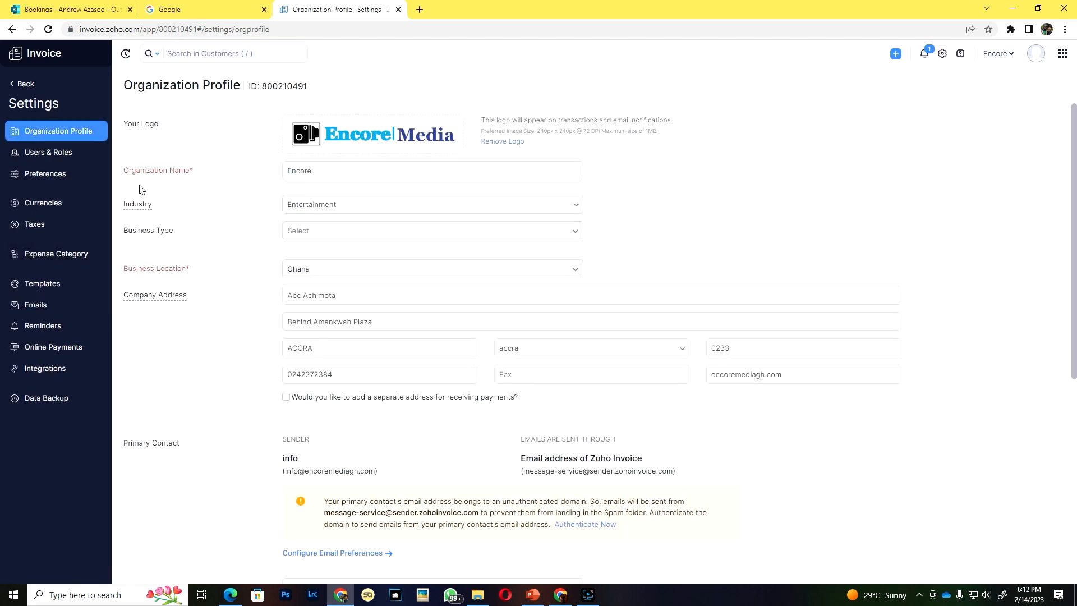
Step: Set the organization's business type to For-profit Business
left_click(328, 175)
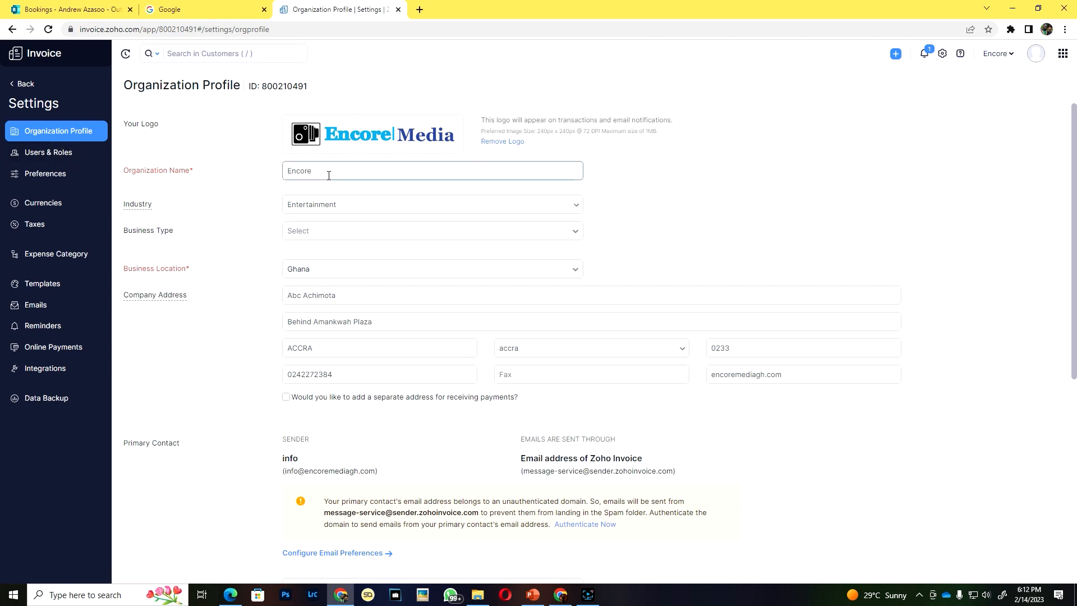
left_click(328, 174)
left_click(230, 217)
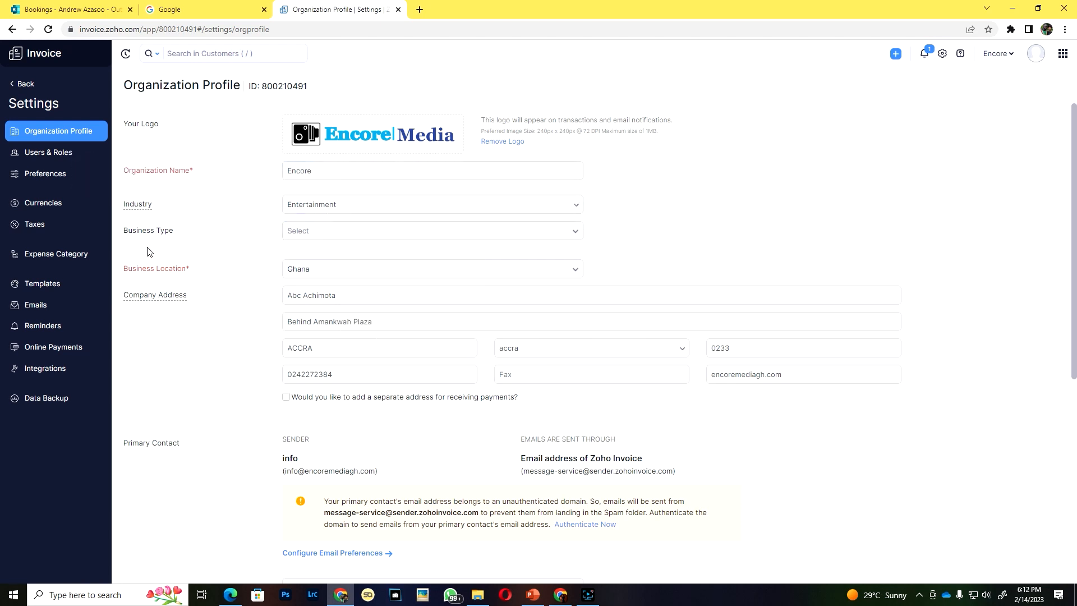
left_click(344, 237)
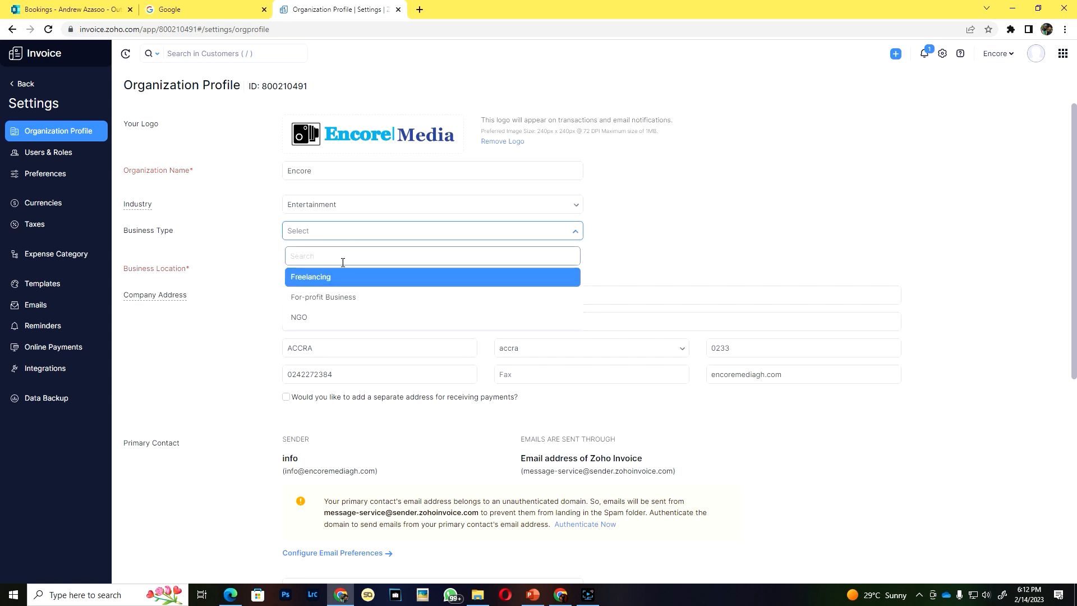
left_click(349, 297)
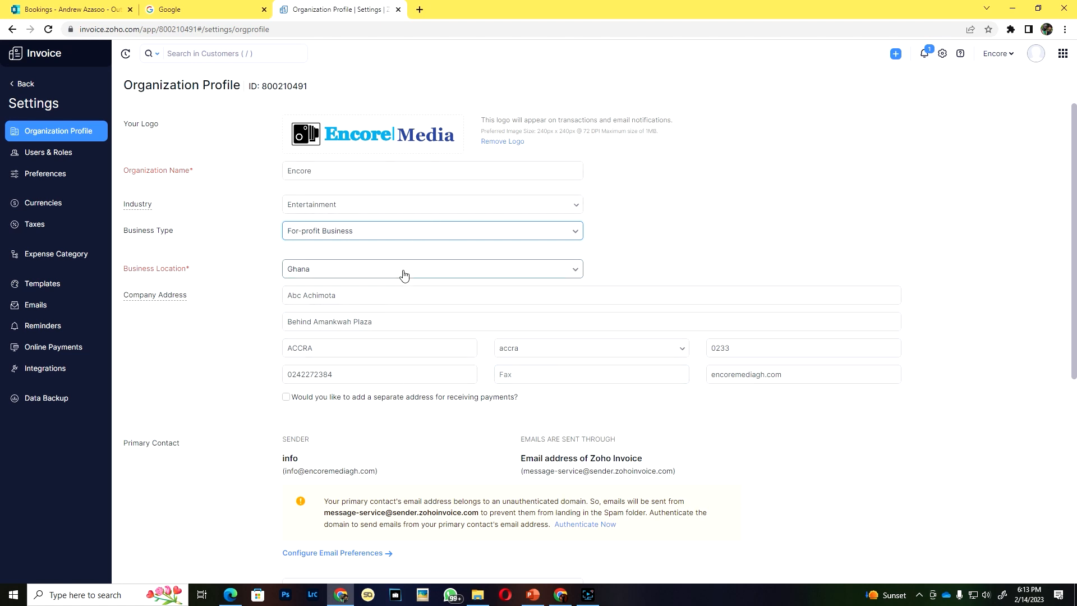
Step: Examine the company address and the primary contact's sender e-mail in the organization profile
scroll(403, 275, "down", 3)
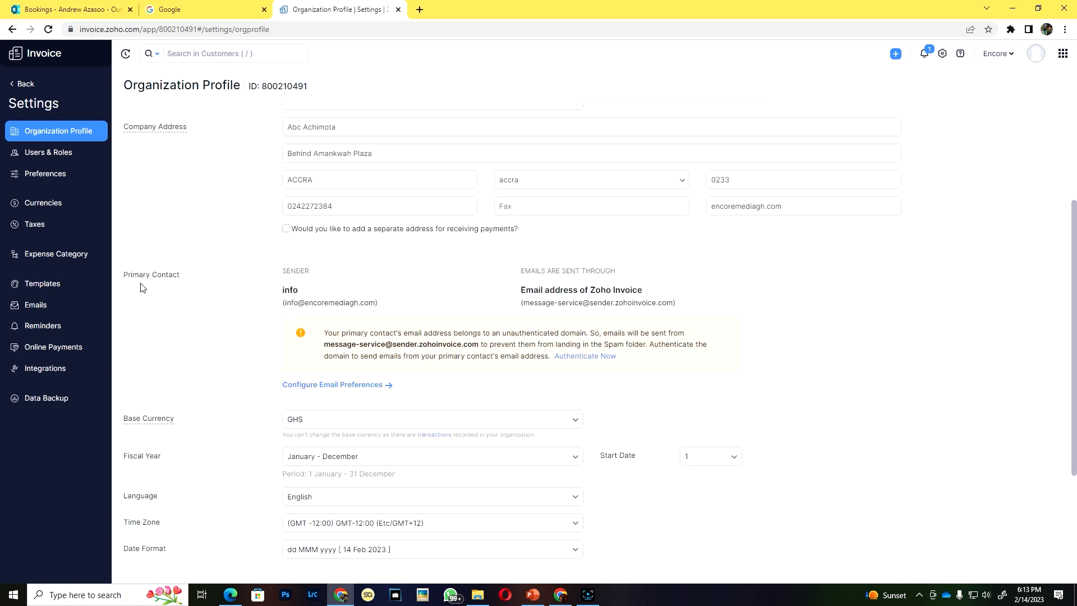
left_click_drag(368, 306, 288, 308)
left_click(377, 302)
left_click_drag(374, 303, 286, 306)
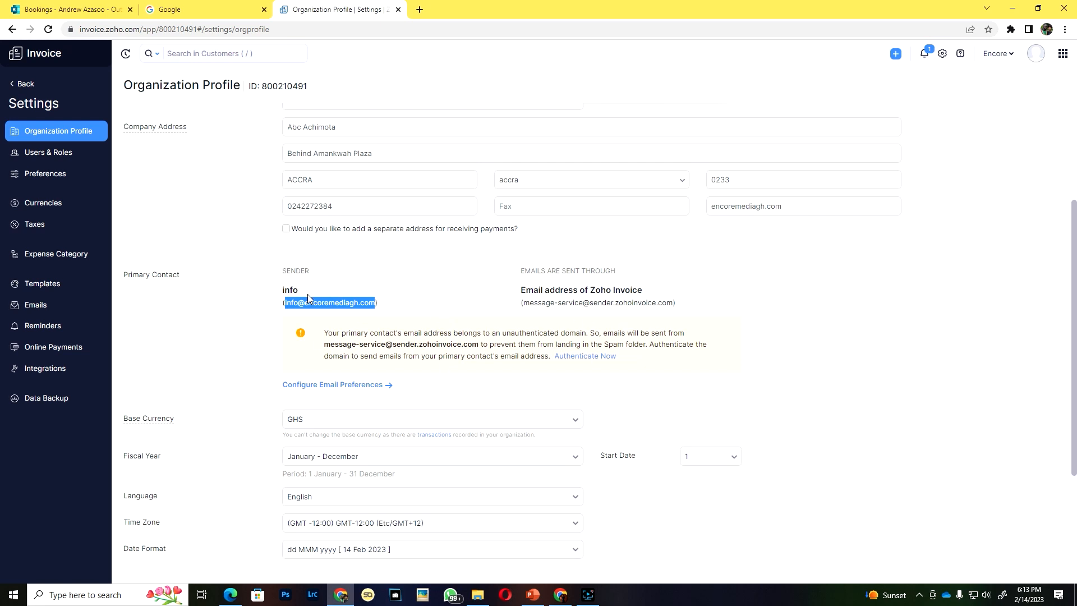
scroll(307, 298, "down", 2)
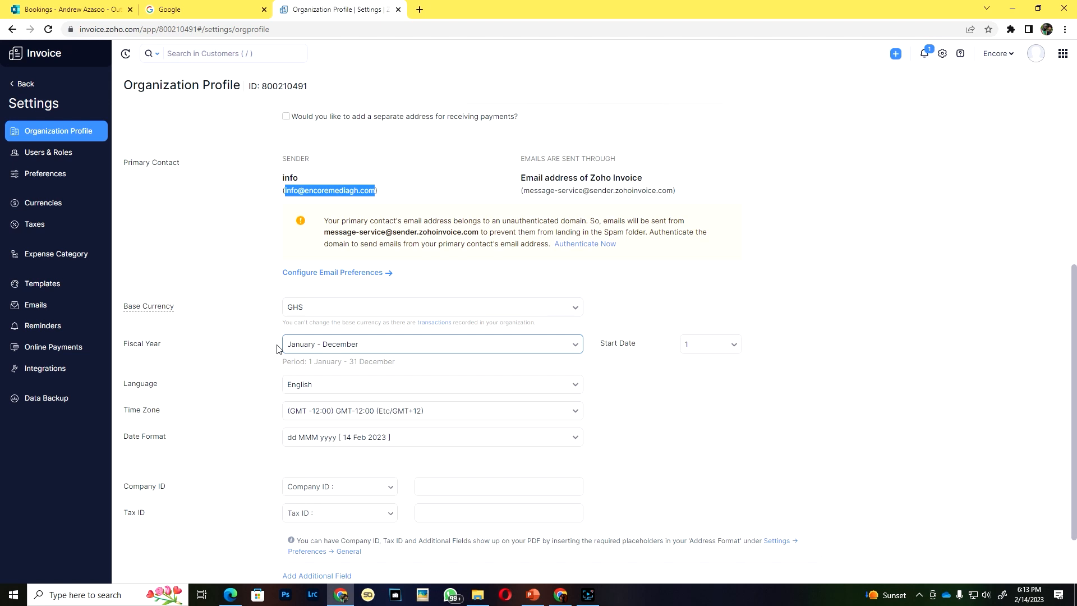
Step: Review the fiscal year choices and the company ID and tax ID fields of the organization profile
left_click(315, 348)
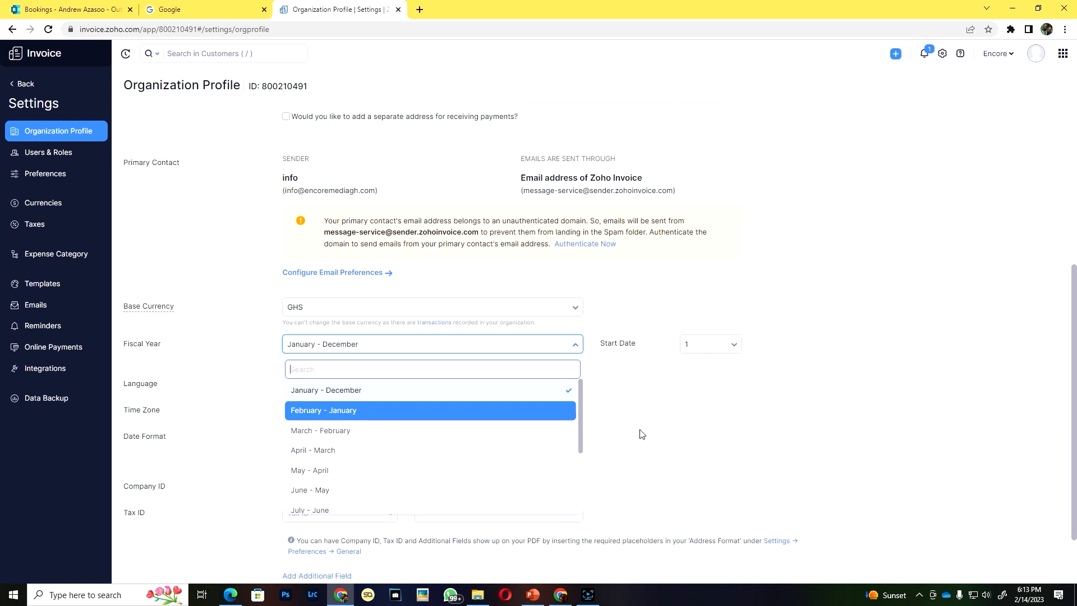
left_click(653, 431)
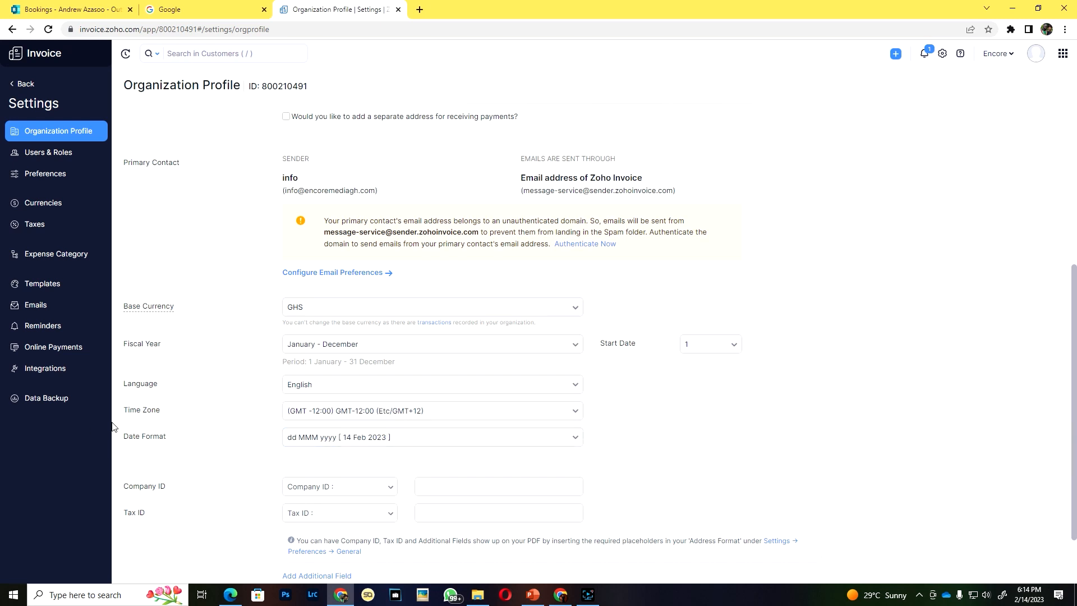
left_click(450, 487)
left_click(669, 476)
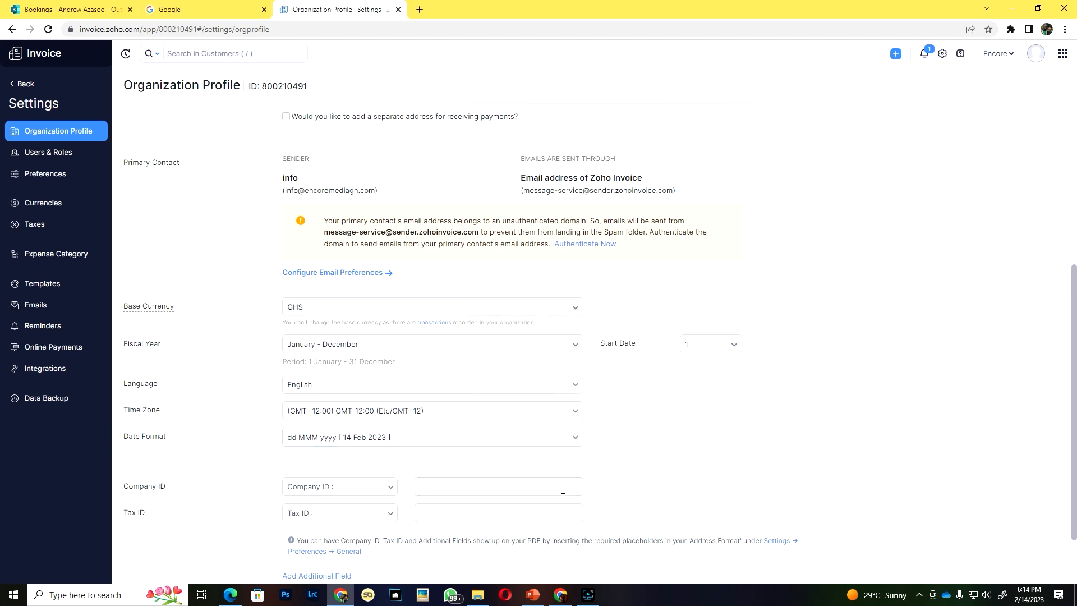
left_click(462, 490)
scroll(449, 509, "down", 2)
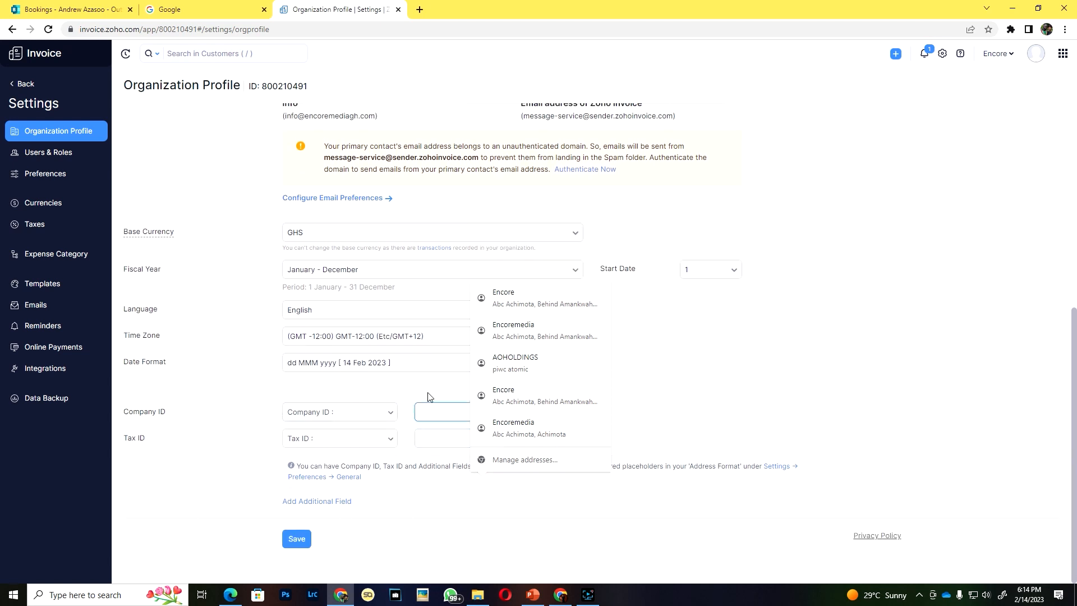
scroll(421, 400, "up", 6)
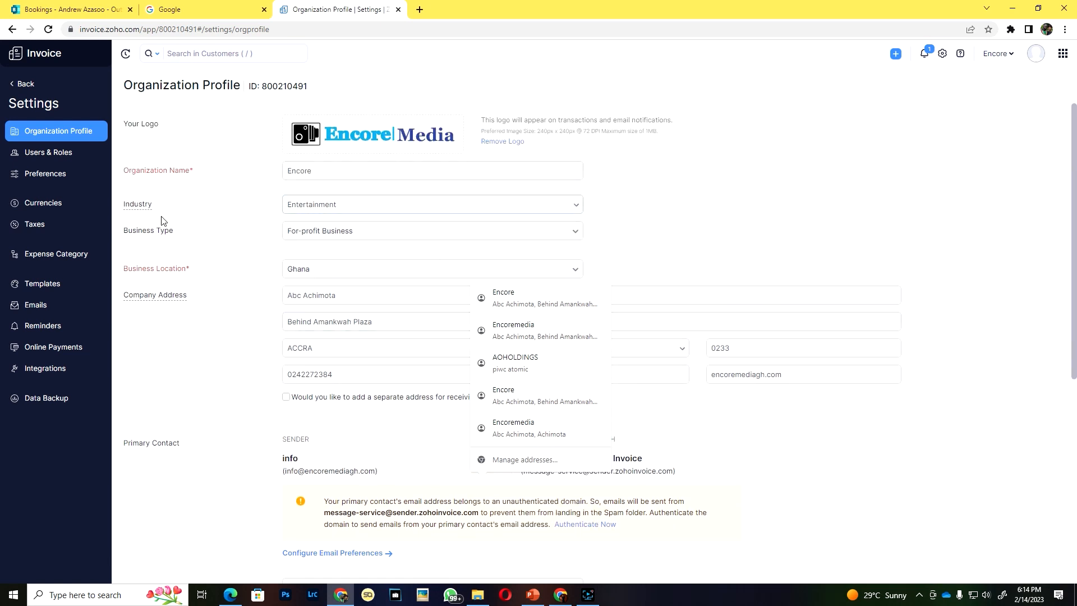
Step: Explore the user invitation form under Users & Roles with the Staff and TimesheetStaff roles, and close it without sending
left_click(29, 154)
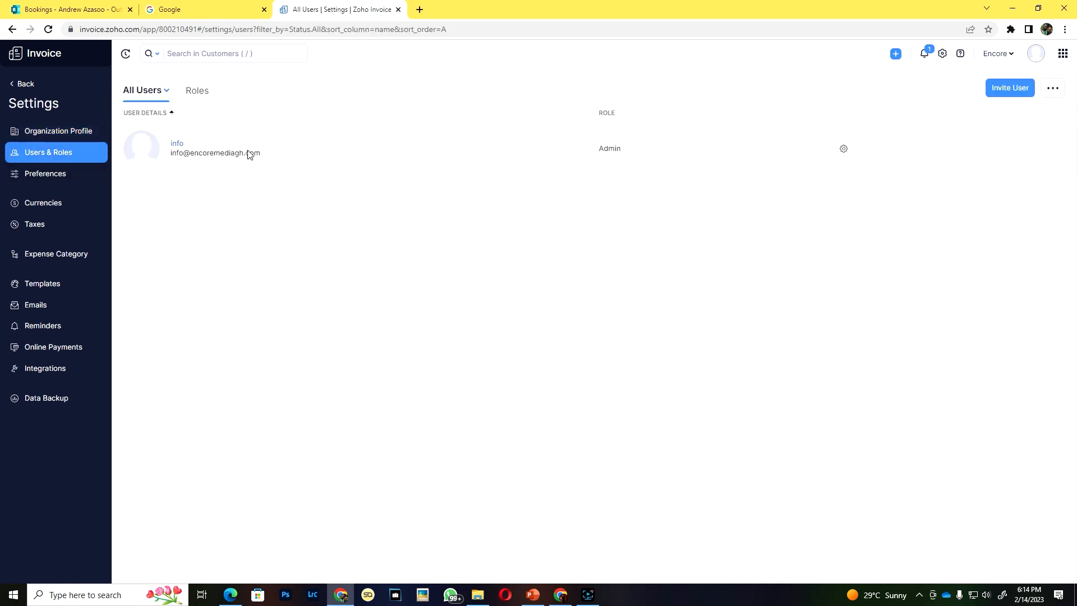
left_click(1006, 94)
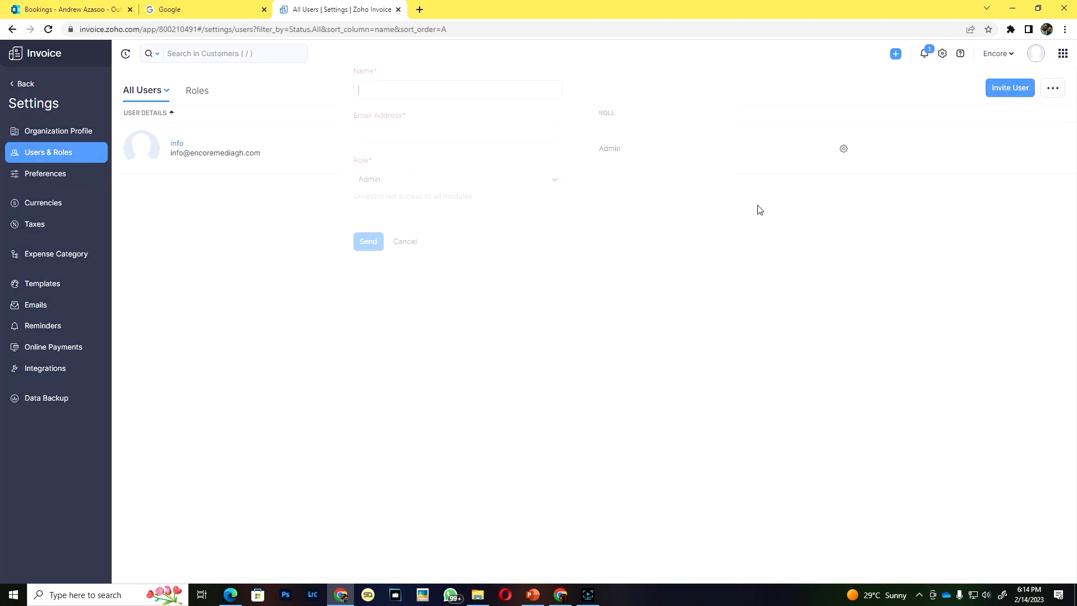
left_click(384, 198)
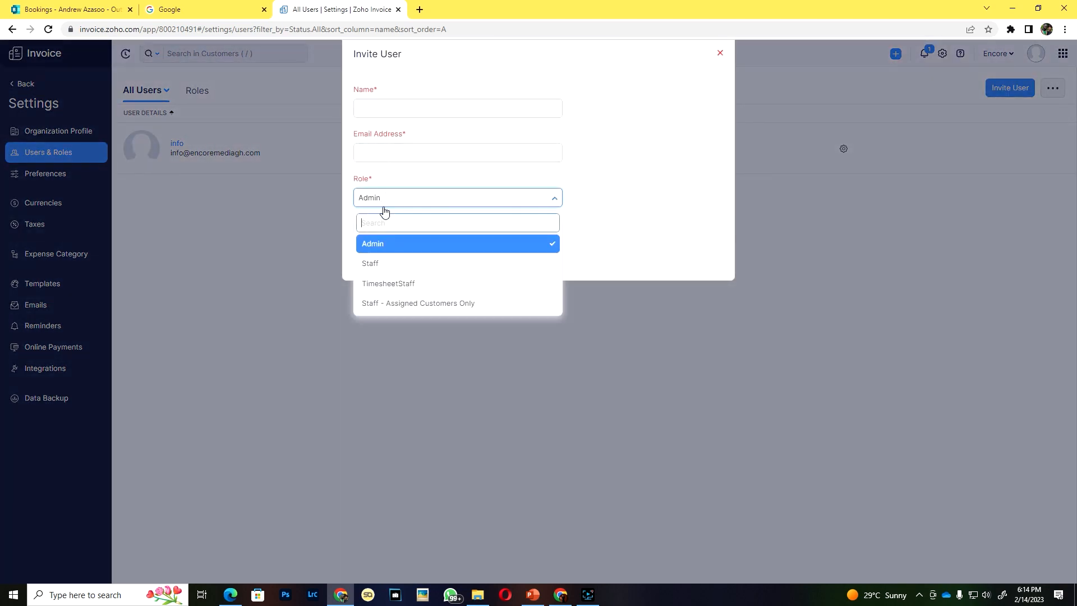
left_click(389, 273)
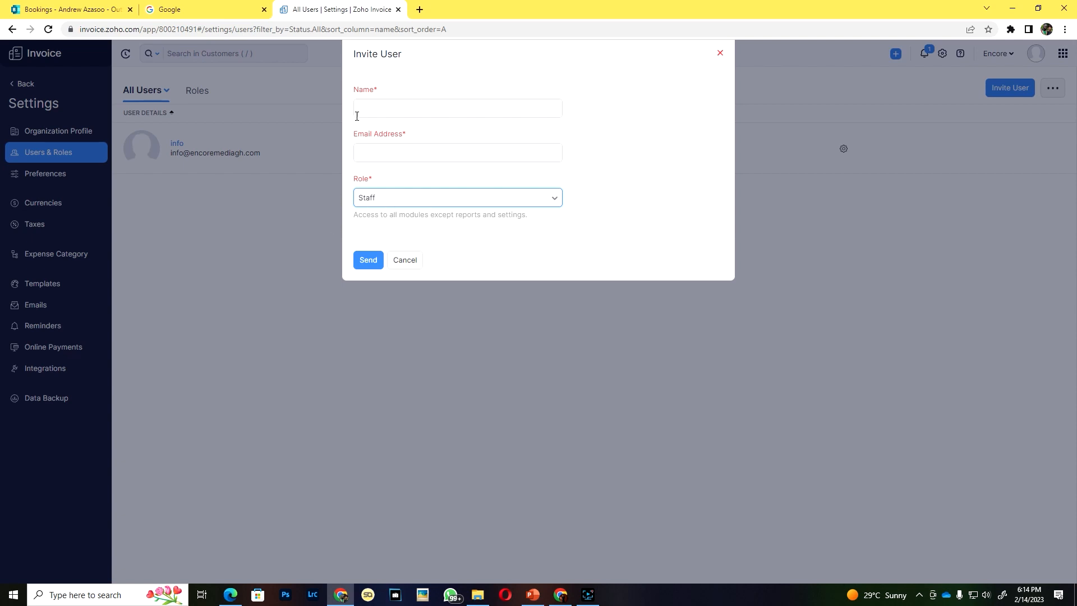
left_click(378, 203)
left_click(379, 283)
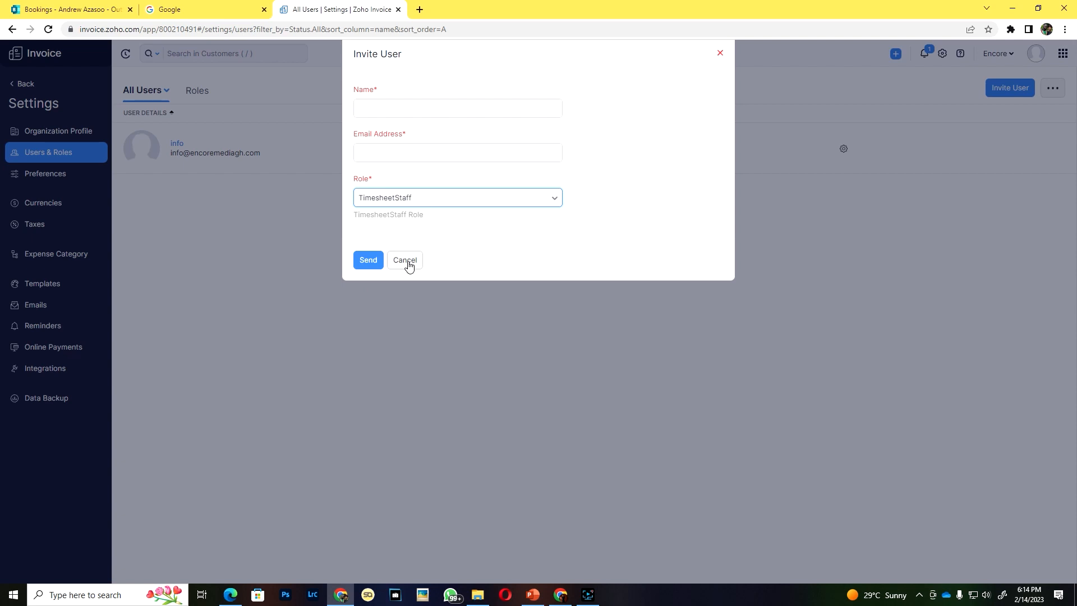
left_click(721, 55)
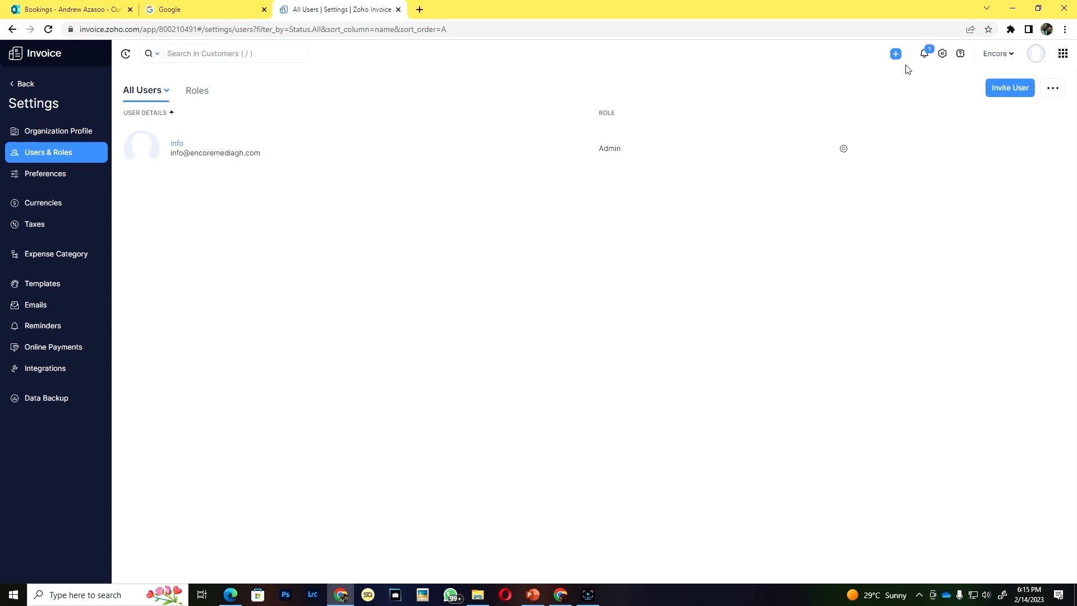
Step: Return to the dashboard and examine the receivables, the sales and expenses chart, top expenses, and the sales, receipts and dues table
left_click(24, 84)
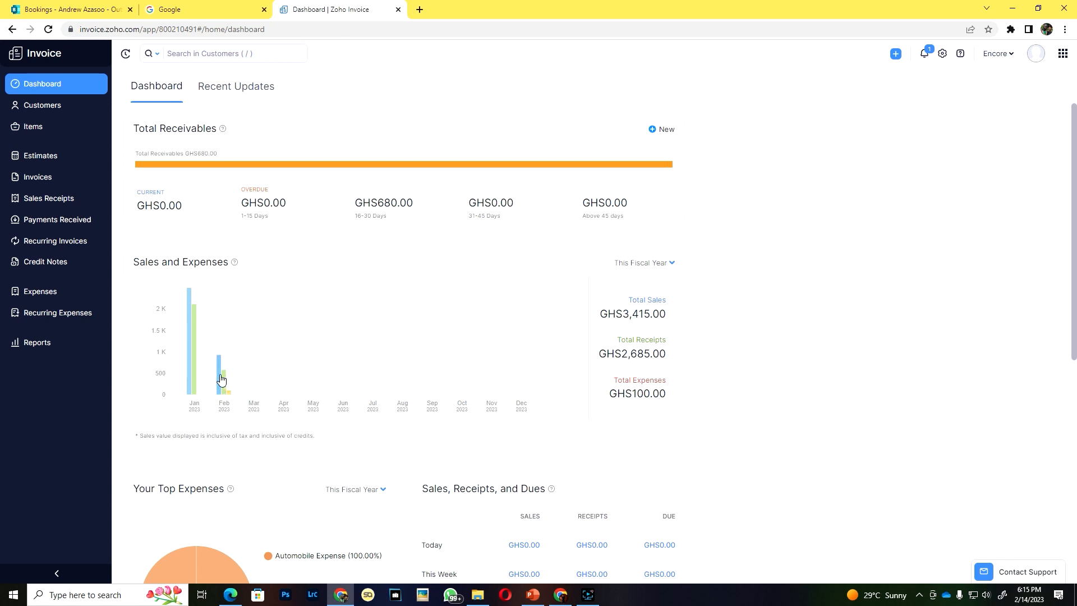
mouse_move(222, 374)
mouse_move(230, 396)
scroll(314, 300, "down", 4)
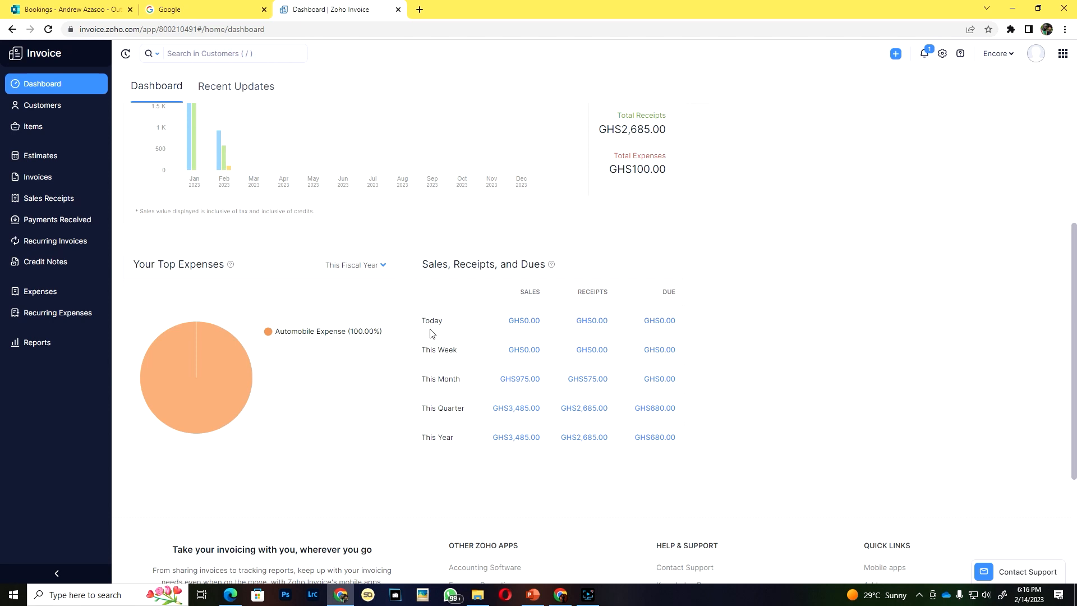
scroll(485, 403, "down", 2)
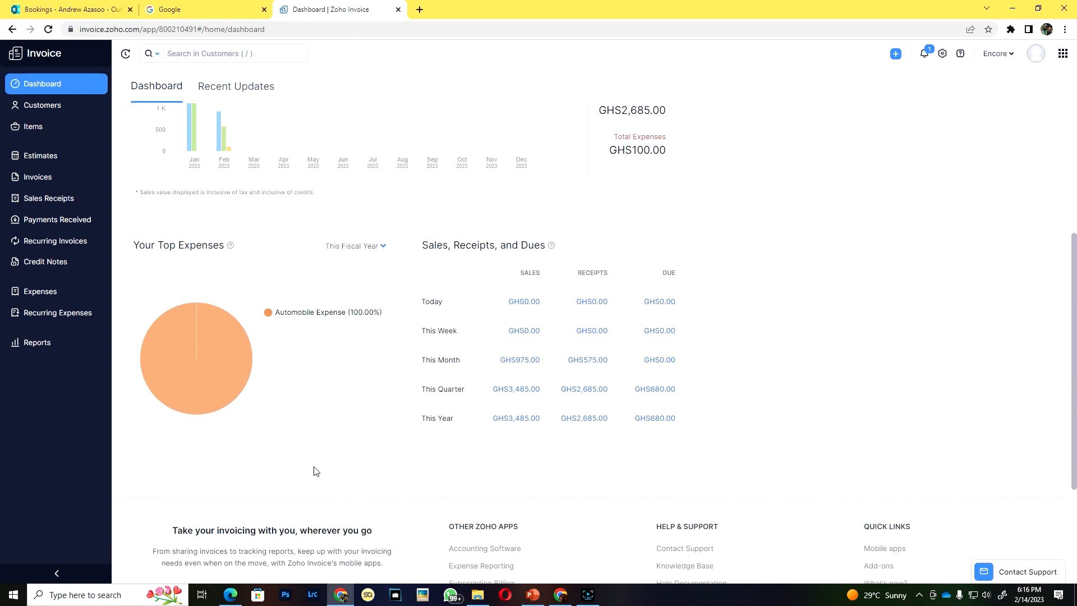
scroll(432, 489, "up", 4)
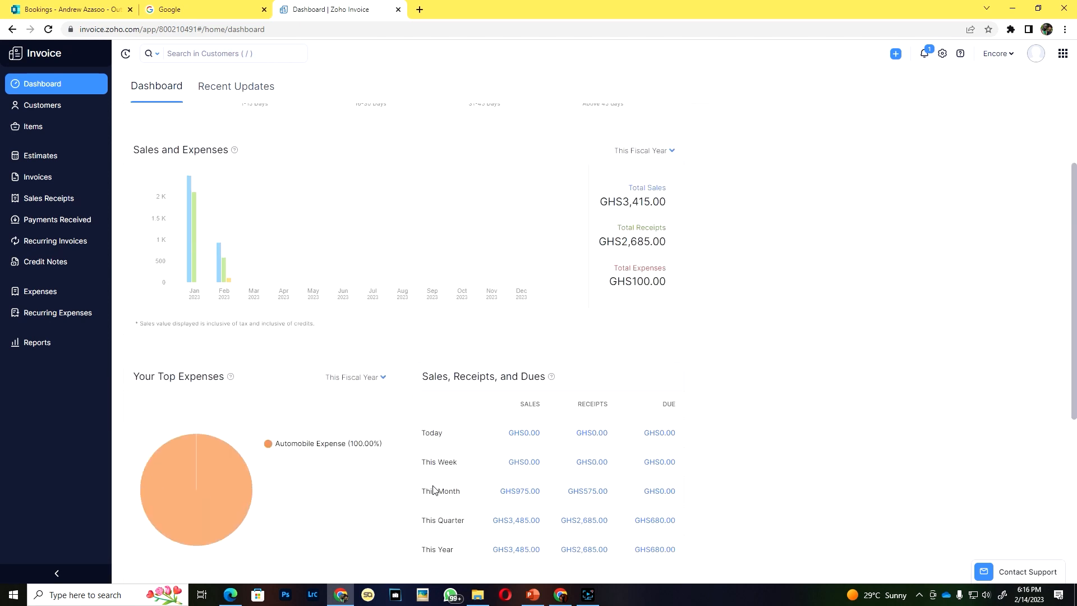
scroll(480, 296, "down", 6)
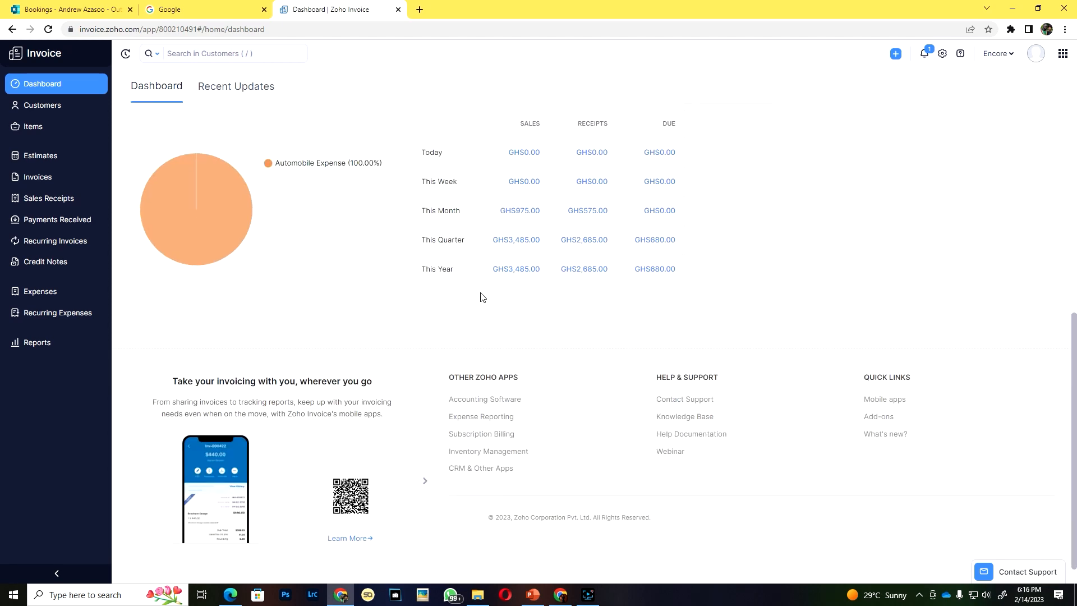
scroll(637, 483, "up", 5)
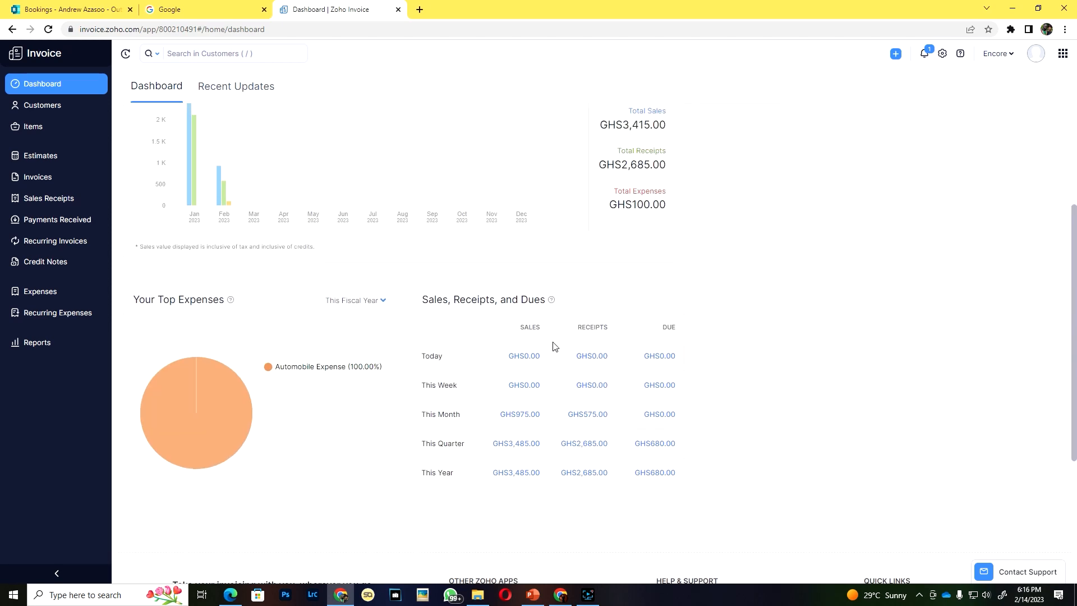
scroll(551, 346, "up", 3)
scroll(549, 346, "down", 6)
scroll(549, 346, "down", 1)
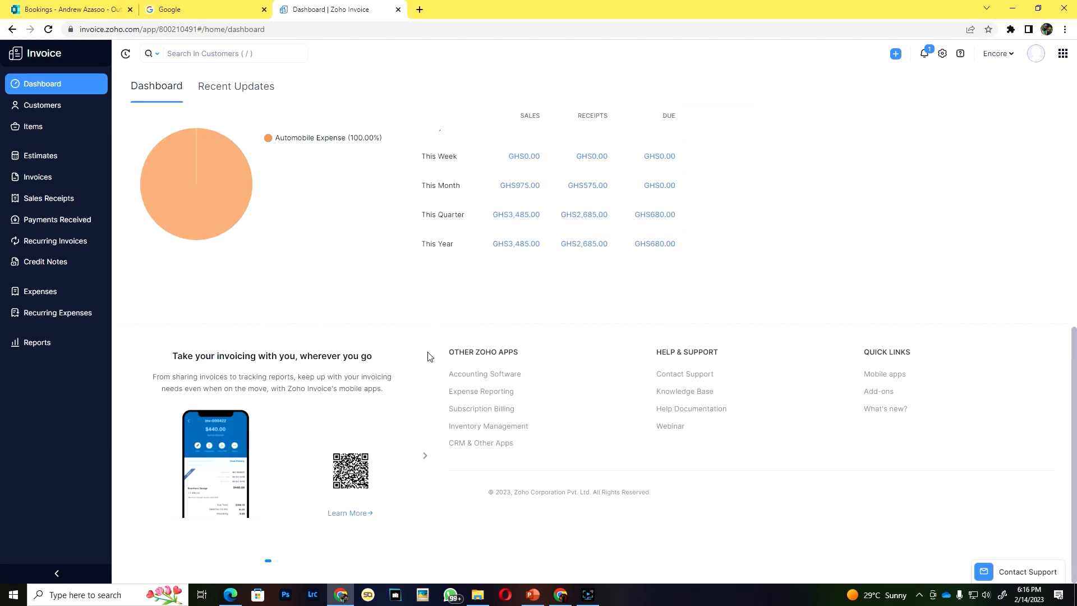
scroll(427, 356, "up", 7)
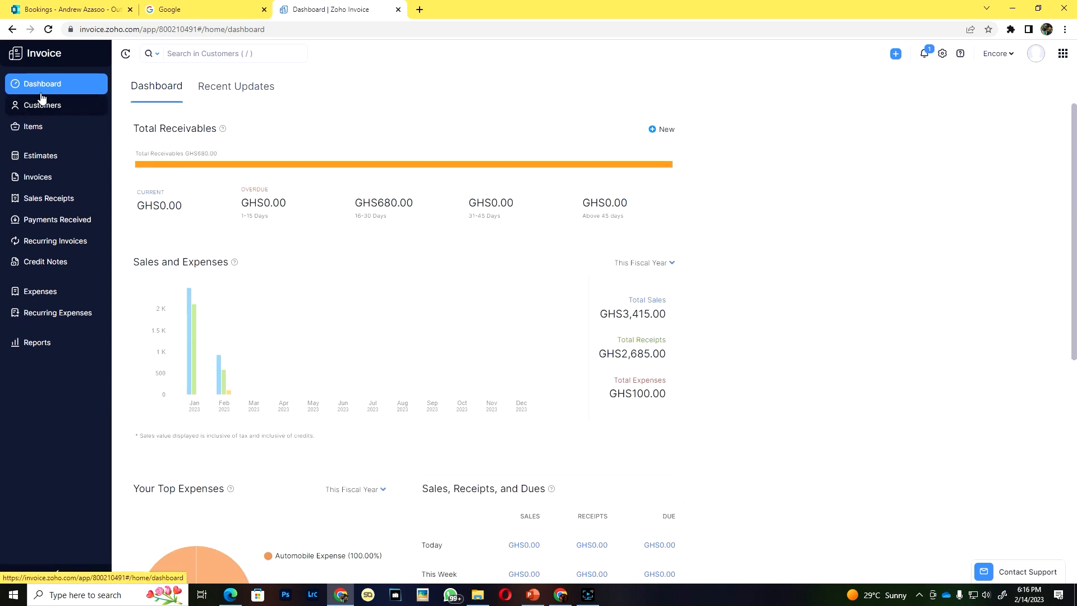
Step: Open the customers list and review the active customers with their company, e-mail, phone, receivables and unused credits columns
left_click(30, 111)
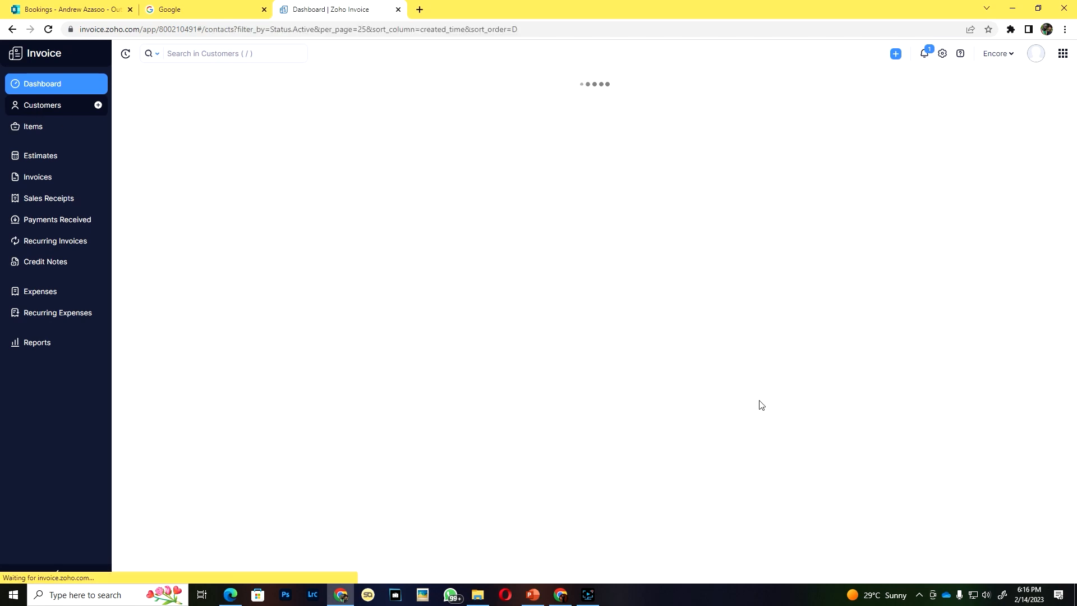
scroll(276, 206, "down", 3)
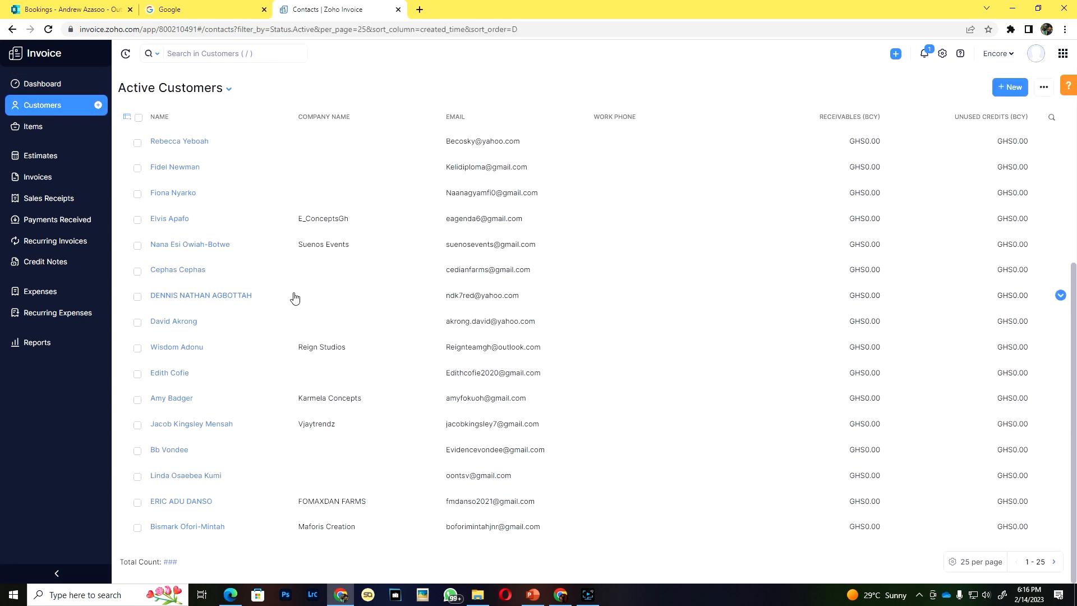
scroll(293, 297, "up", 4)
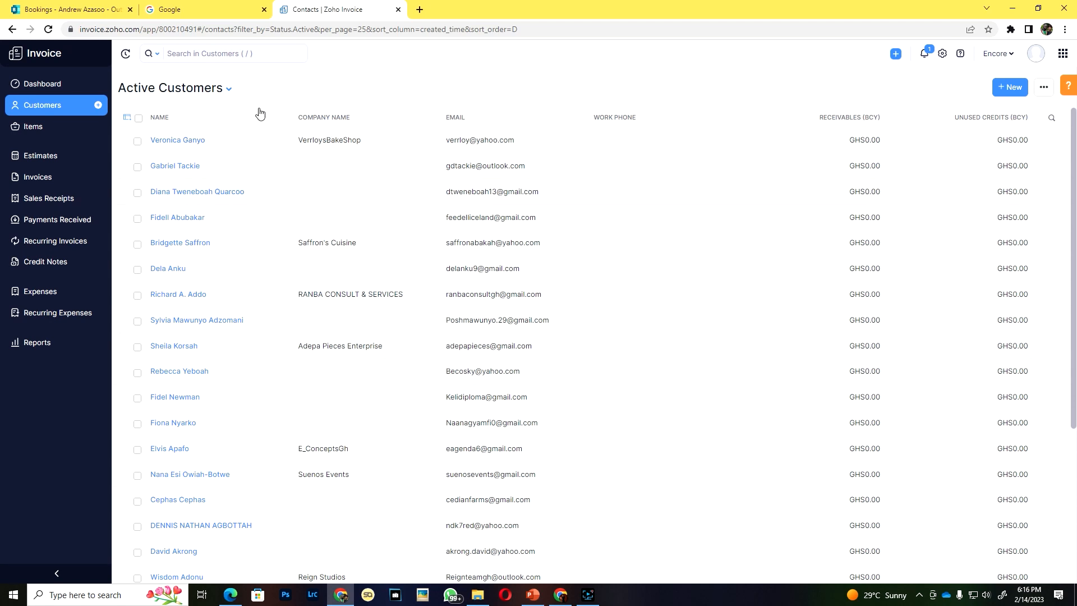
scroll(221, 265, "down", 5)
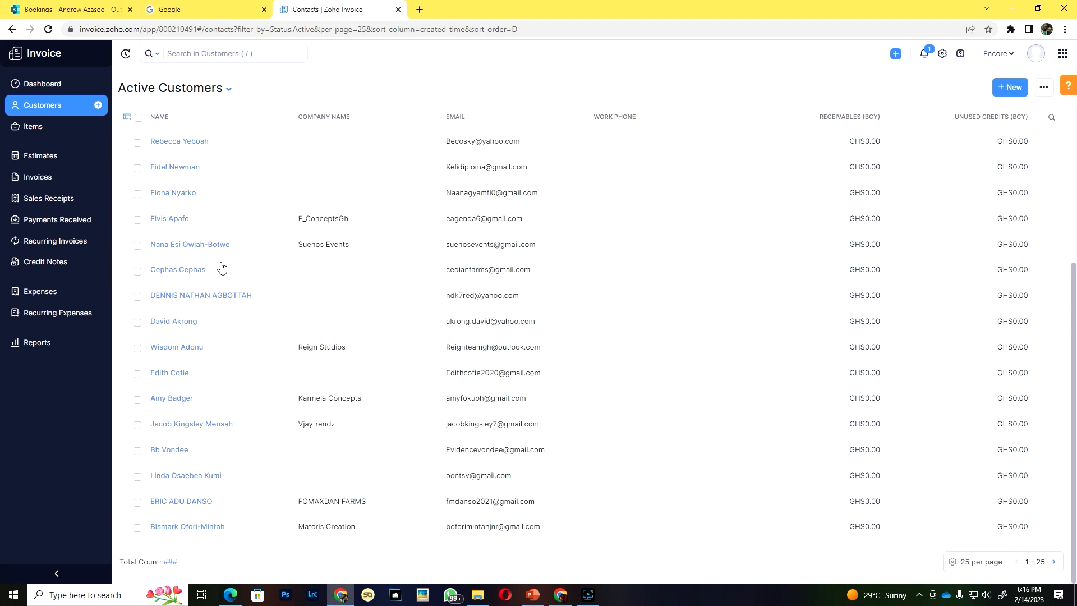
scroll(220, 265, "up", 5)
scroll(197, 158, "down", 5)
scroll(461, 303, "up", 3)
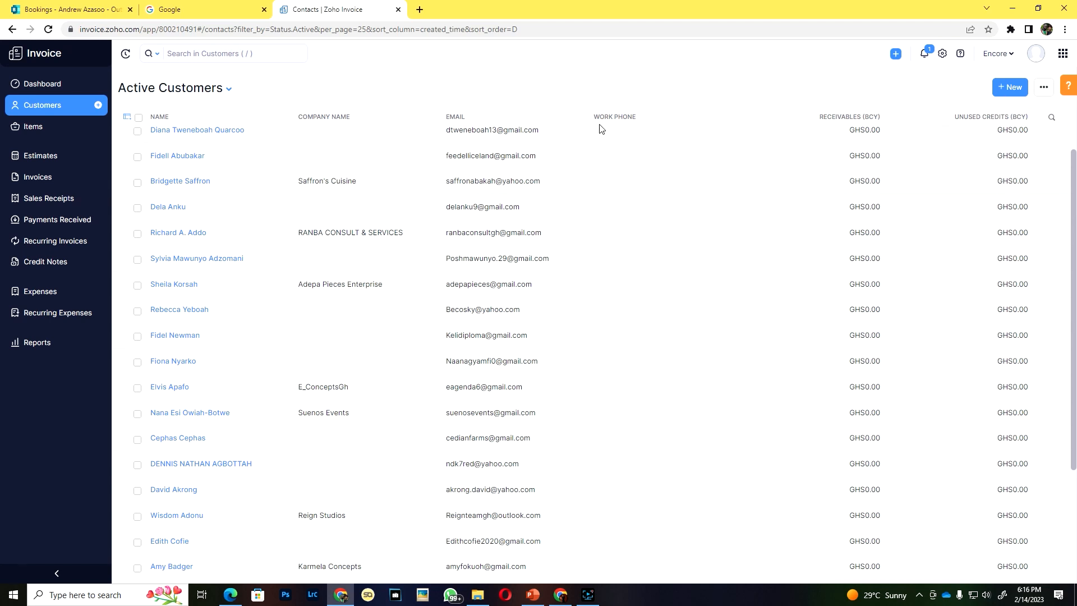
Step: Start a new business customer, fill in the contact details from the saved Encore entry, and keep Encore as the display name
left_click(997, 92)
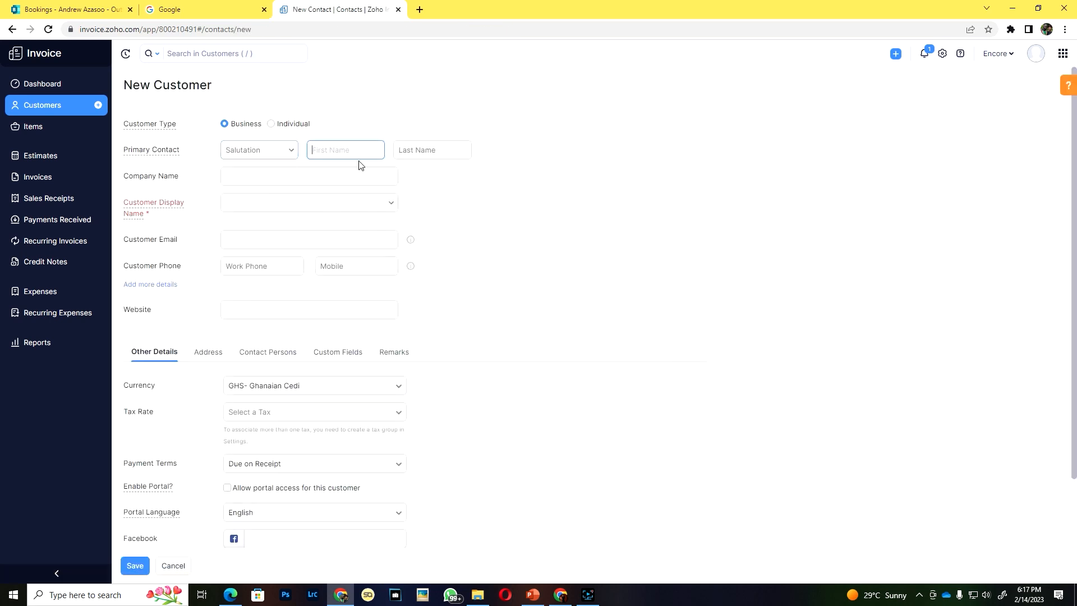
left_click(422, 150)
left_click(240, 133)
left_click(230, 178)
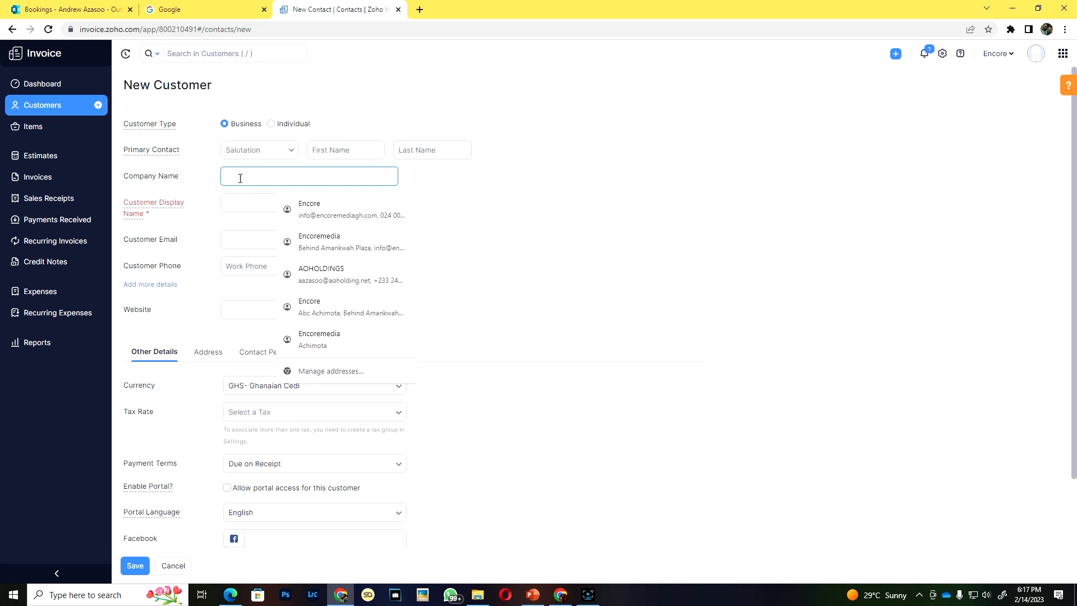
left_click(383, 189)
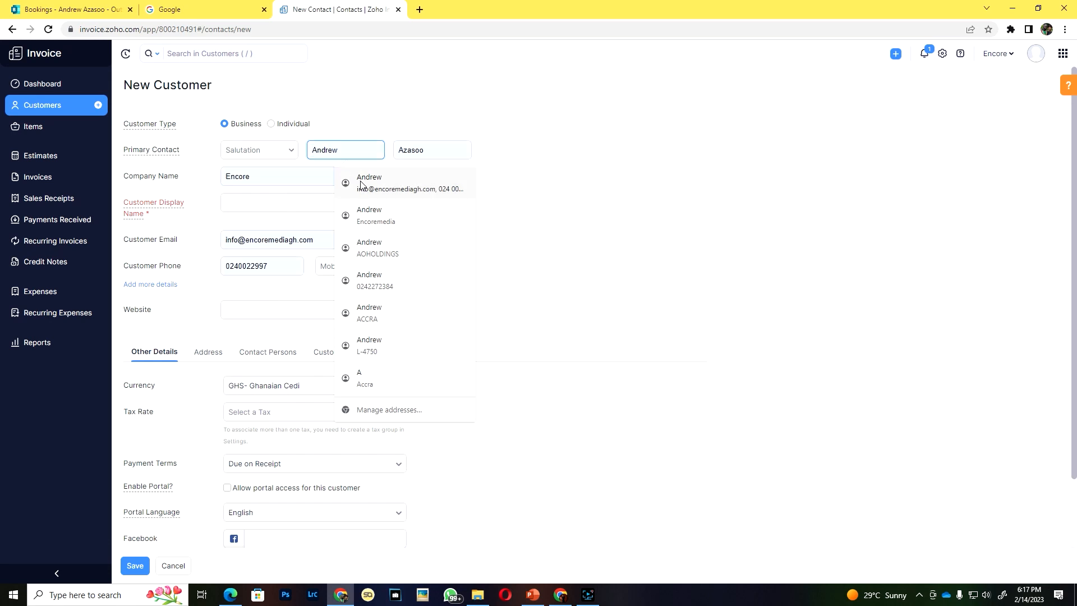
left_click(381, 183)
left_click(260, 175)
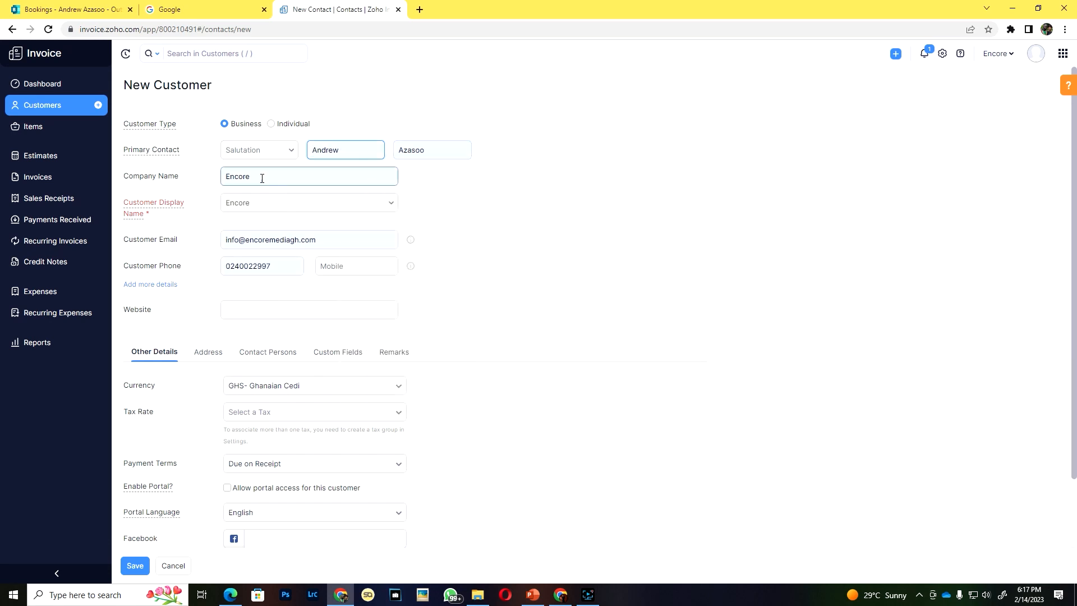
left_click(245, 205)
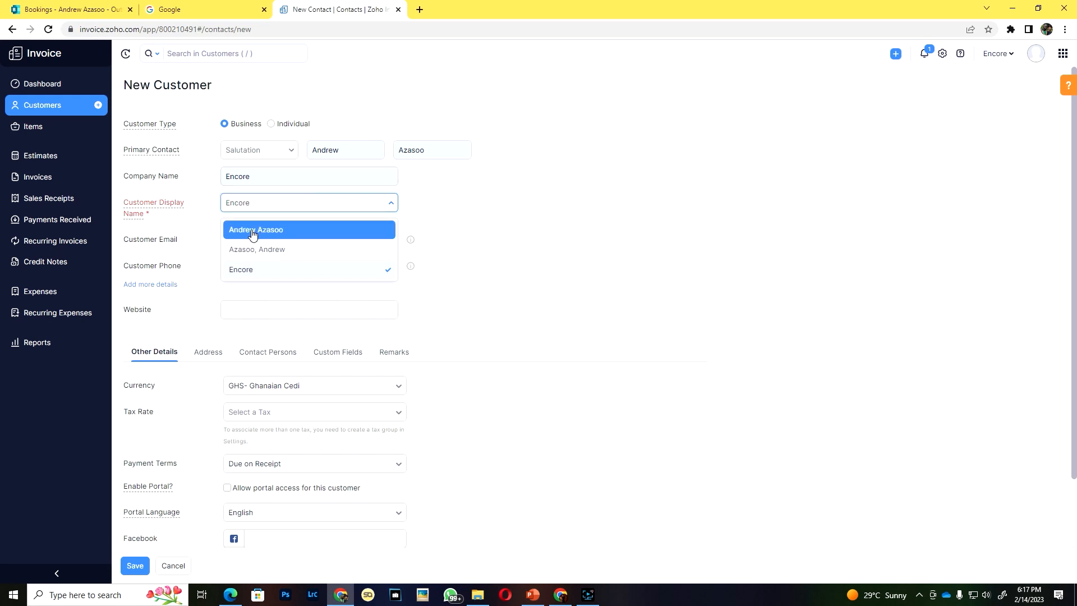
left_click(292, 202)
Step: Replace the customer's work phone with a different number that starts with the country code +233
left_click(270, 266)
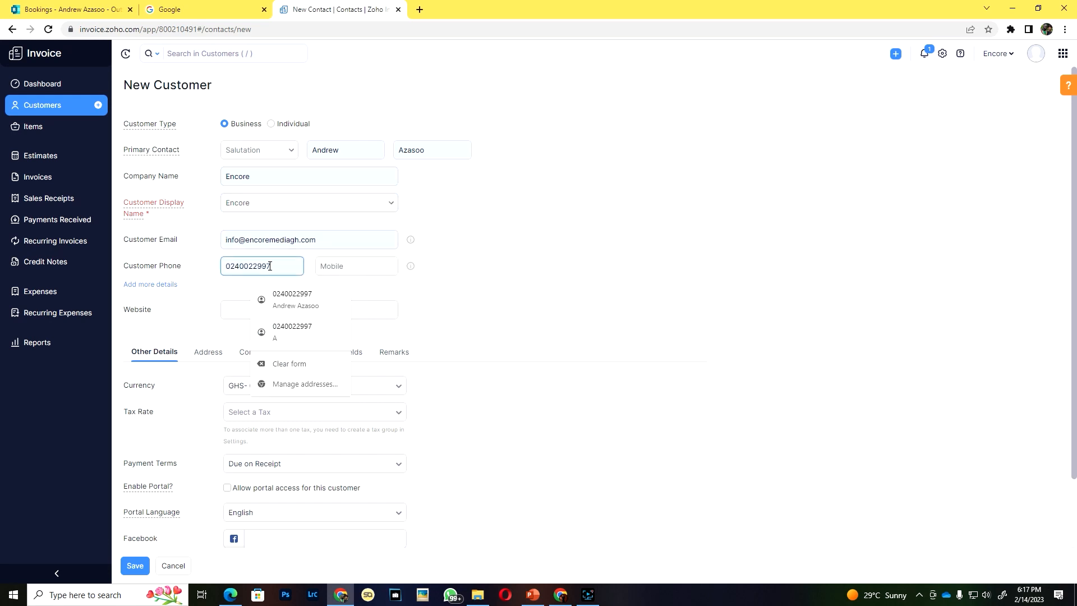
left_click_drag(270, 266, 215, 271)
left_click(230, 266)
left_click_drag(280, 266, 203, 274)
type("024227")
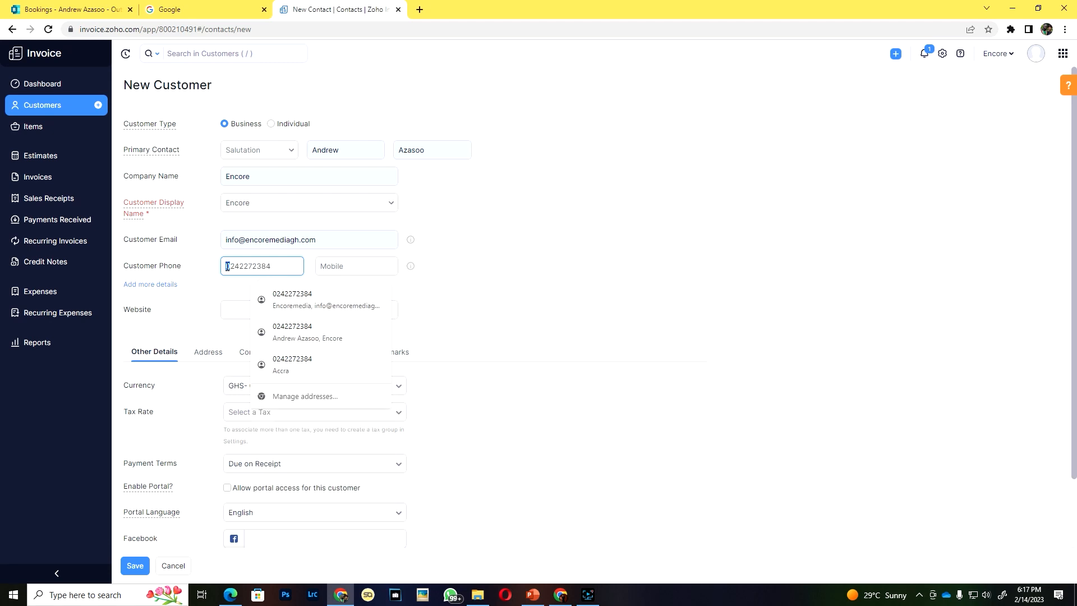
type("+233")
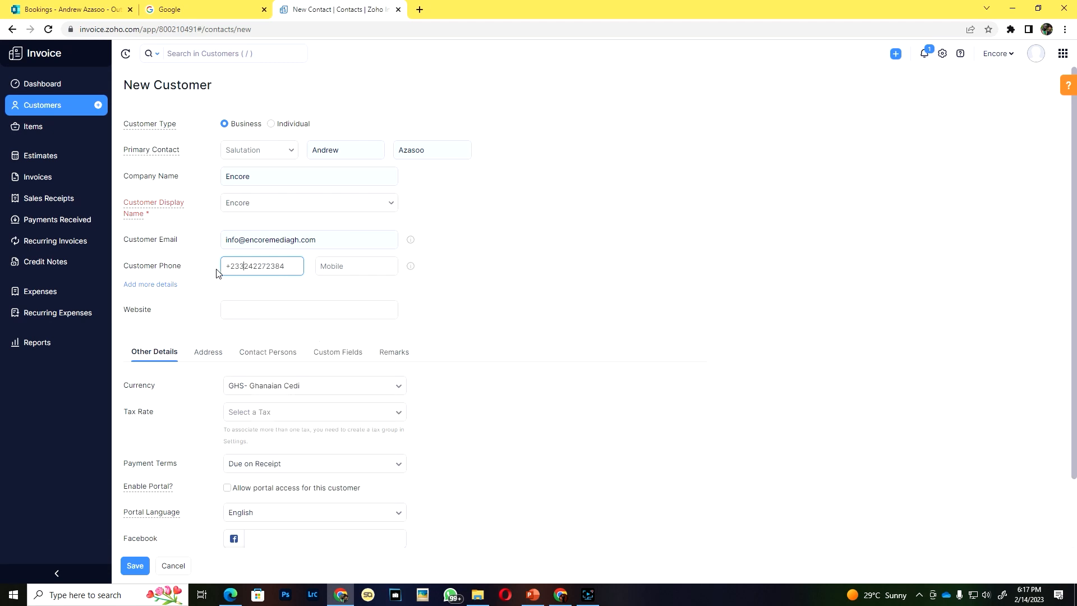
Step: Copy the customer's work phone number into the mobile field
left_click_drag(286, 265, 208, 279)
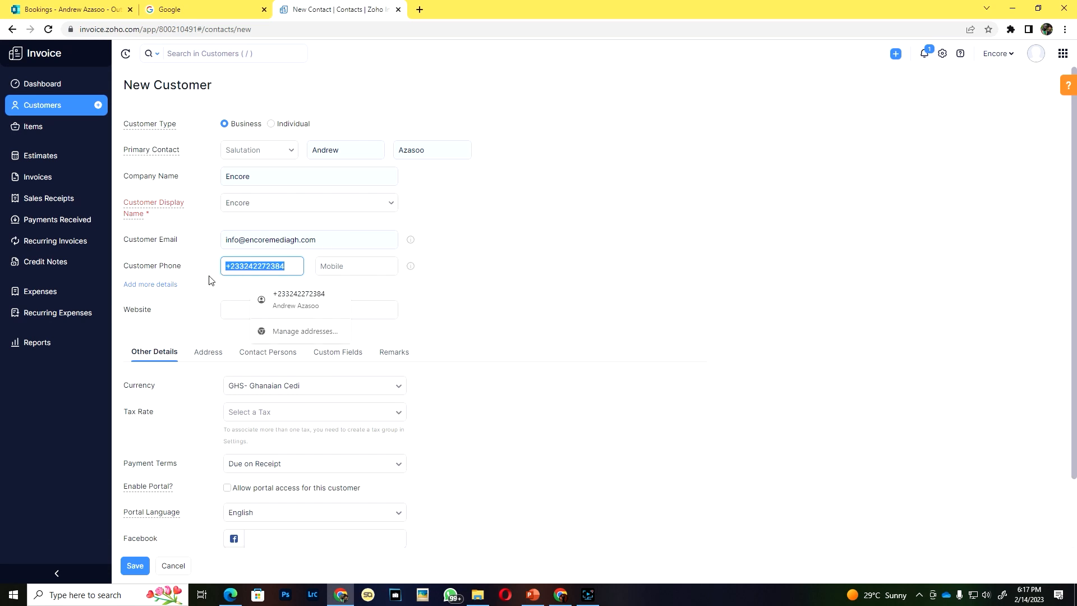
right_click(245, 268)
left_click(272, 310)
left_click(348, 268)
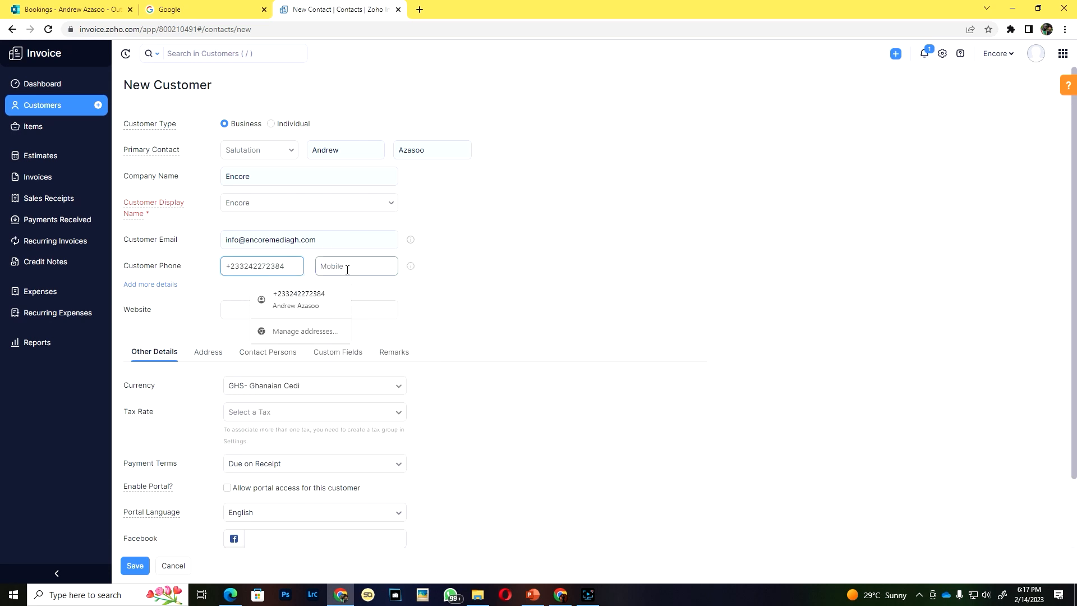
right_click(349, 267)
left_click(371, 360)
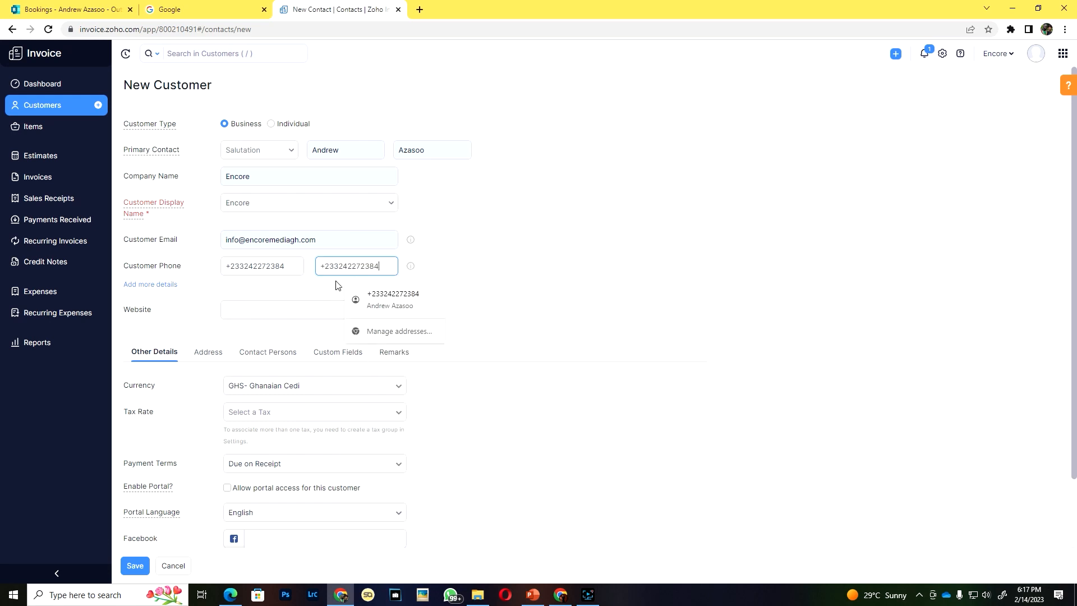
Step: Set the customer's website to encoremediagh.com and allow portal access for this customer
left_click(232, 309)
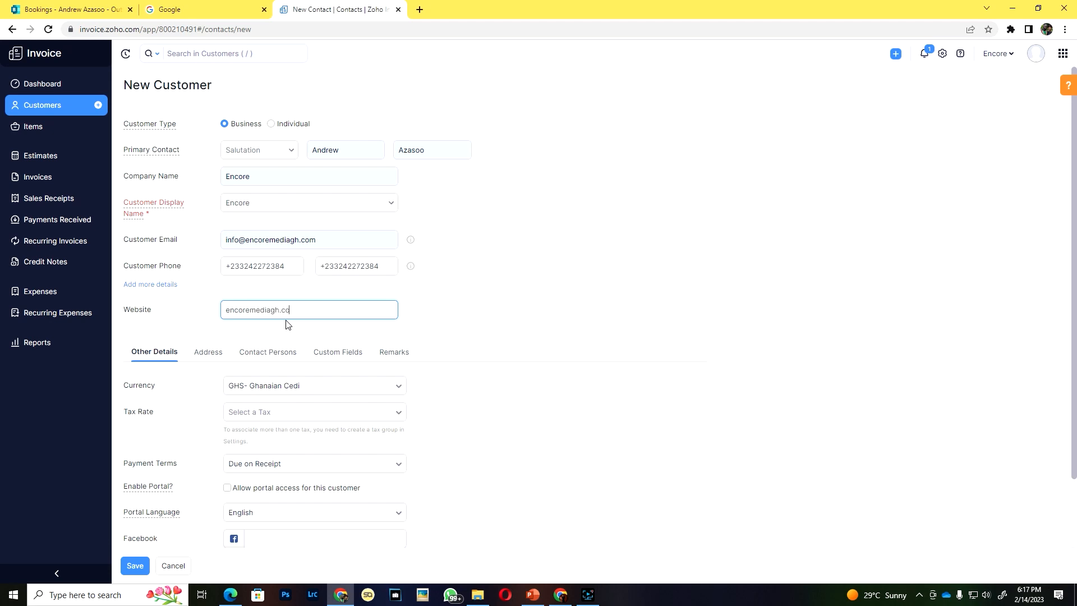
scroll(242, 377, "down", 2)
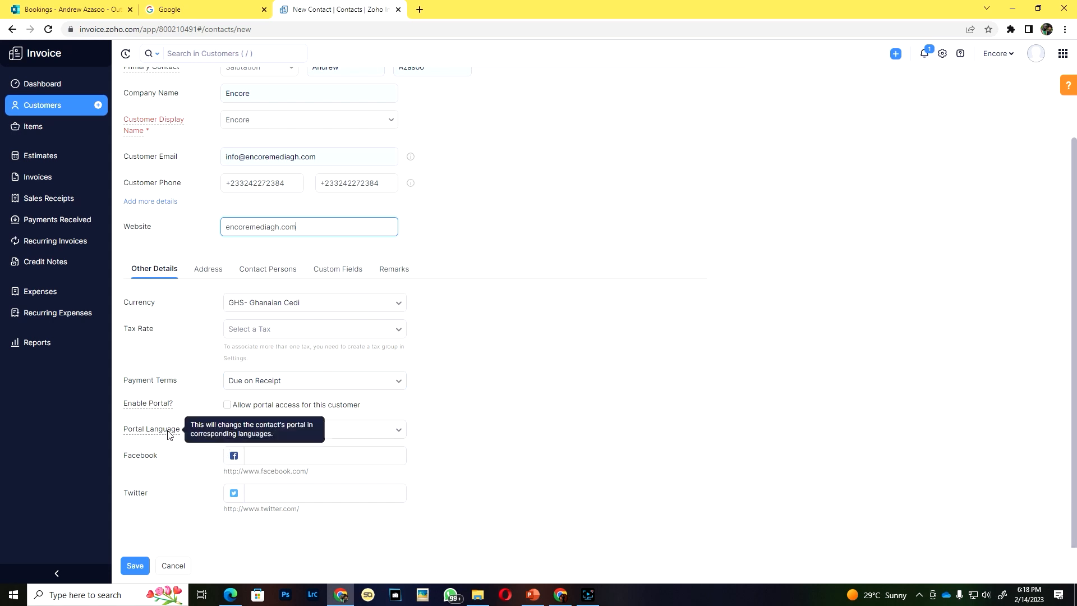
mouse_move(138, 405)
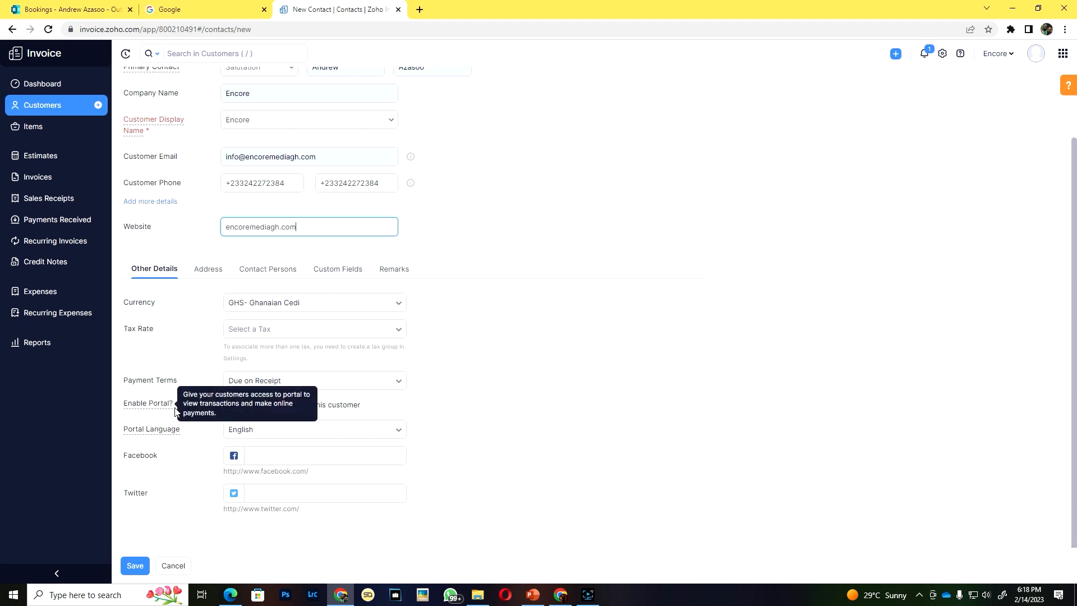
left_click(227, 405)
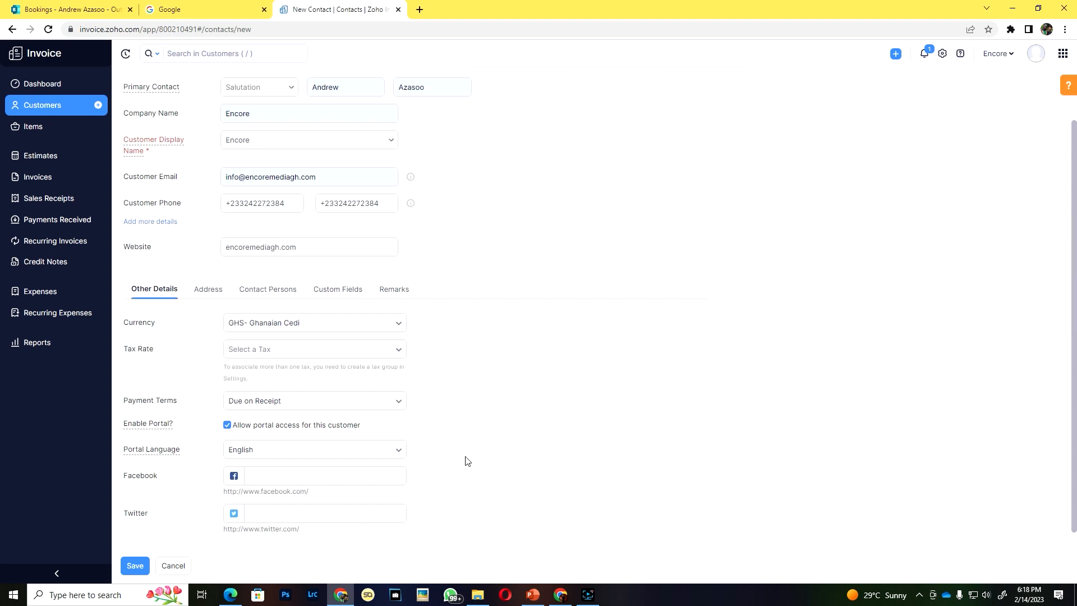
scroll(505, 77, "up", 2)
scroll(191, 451, "down", 2)
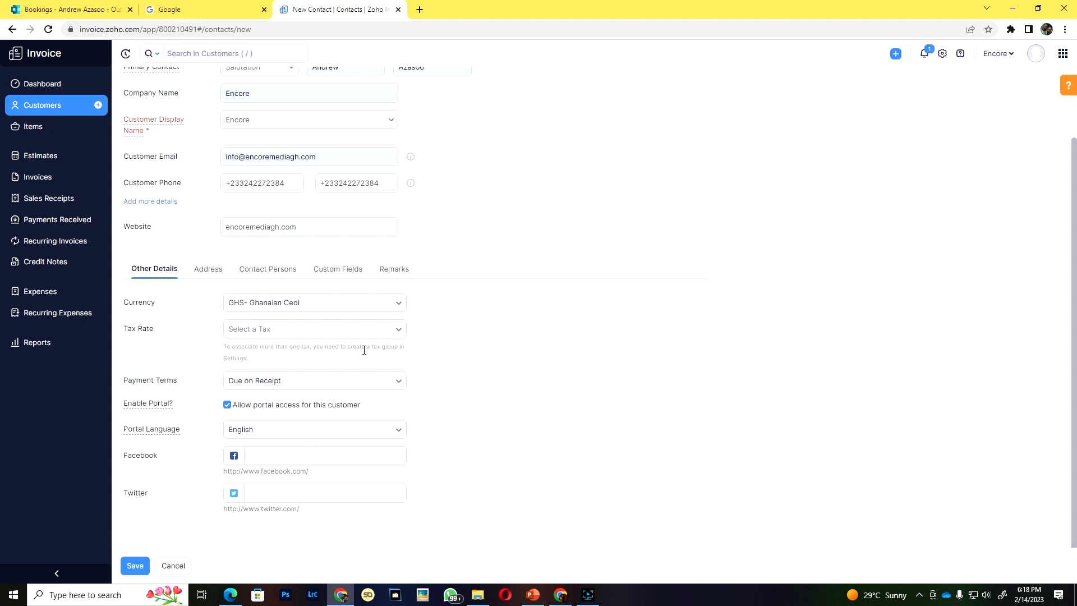
scroll(314, 342, "up", 2)
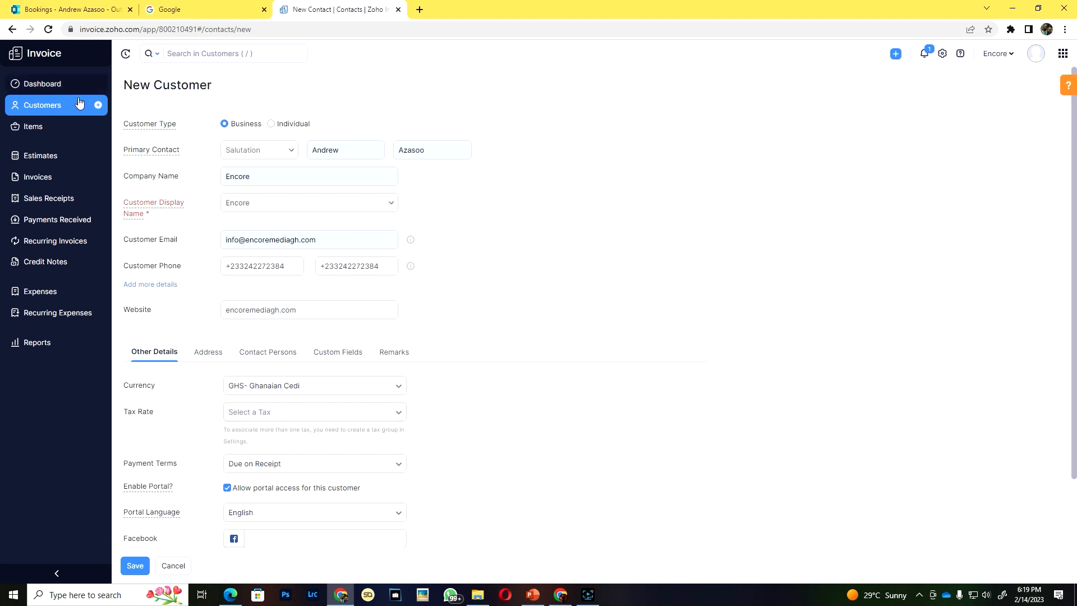
Step: Leave the new customer form without saving and open the list of active items to review it
left_click(44, 126)
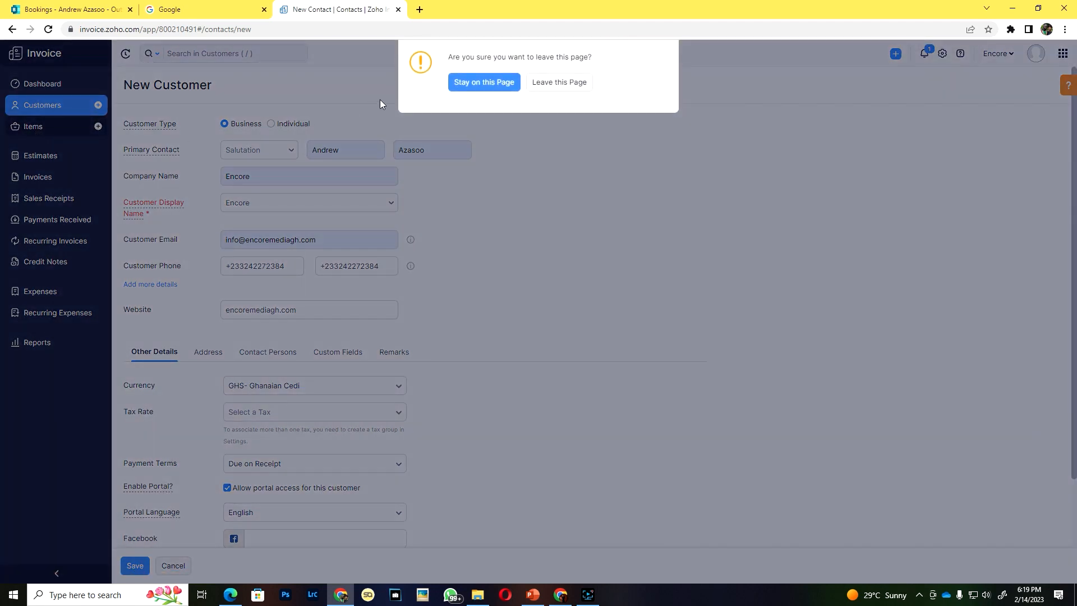
left_click(538, 87)
left_click(46, 127)
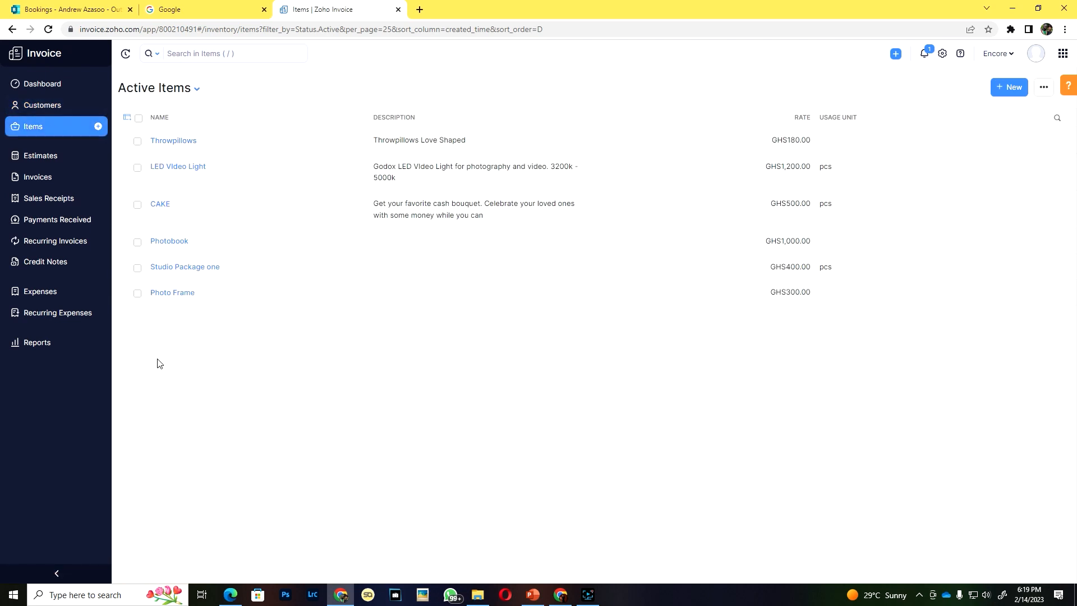
Step: Open the new item form and examine the units of measure offered for an item
left_click(1013, 89)
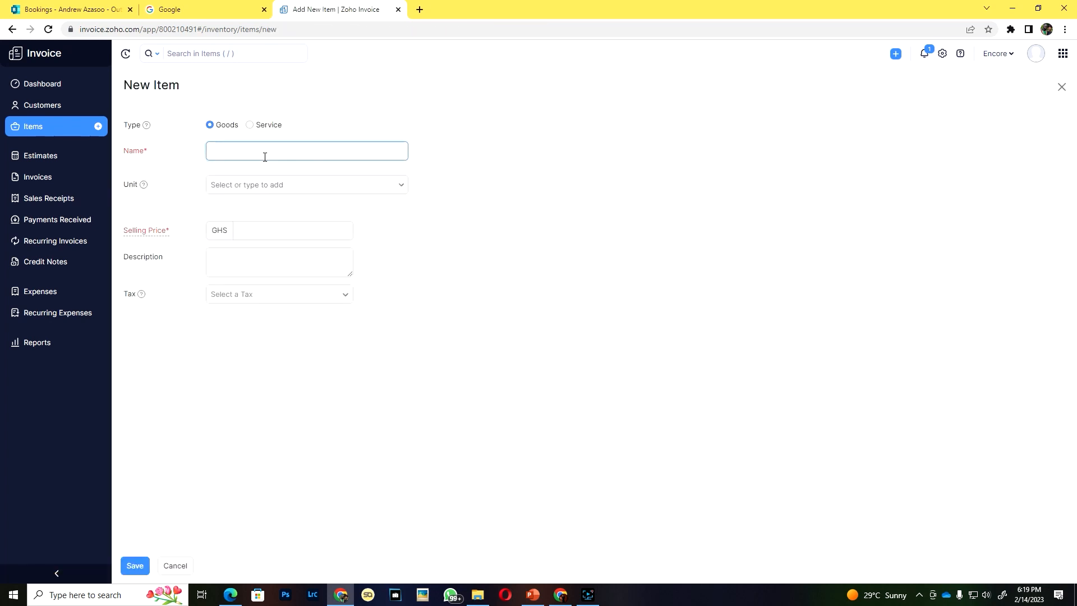
left_click(247, 182)
scroll(230, 305, "down", 2)
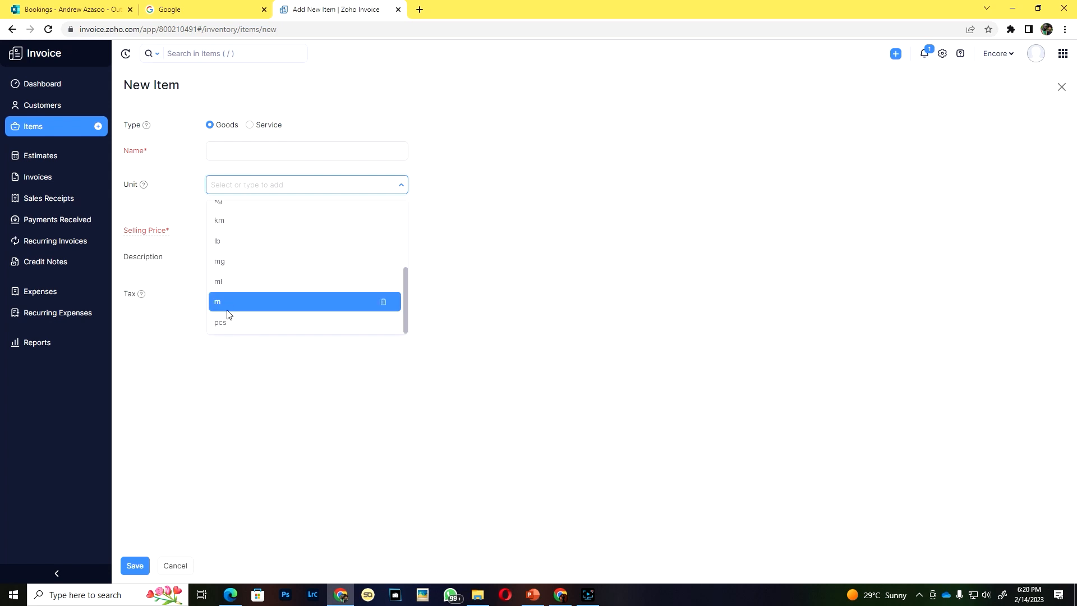
scroll(224, 311, "down", 1)
scroll(225, 300, "up", 2)
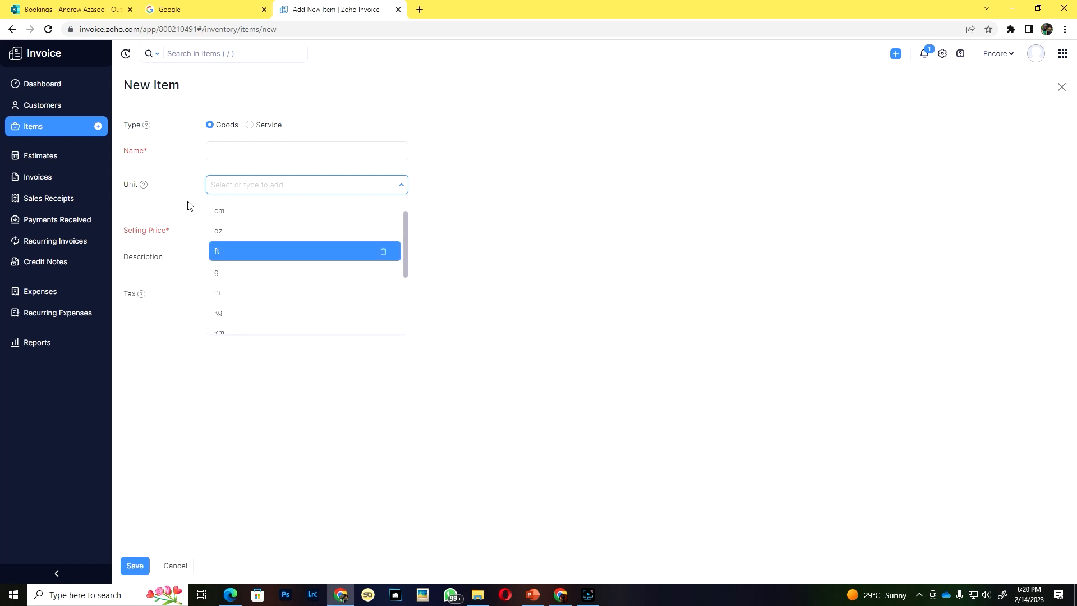
left_click(149, 222)
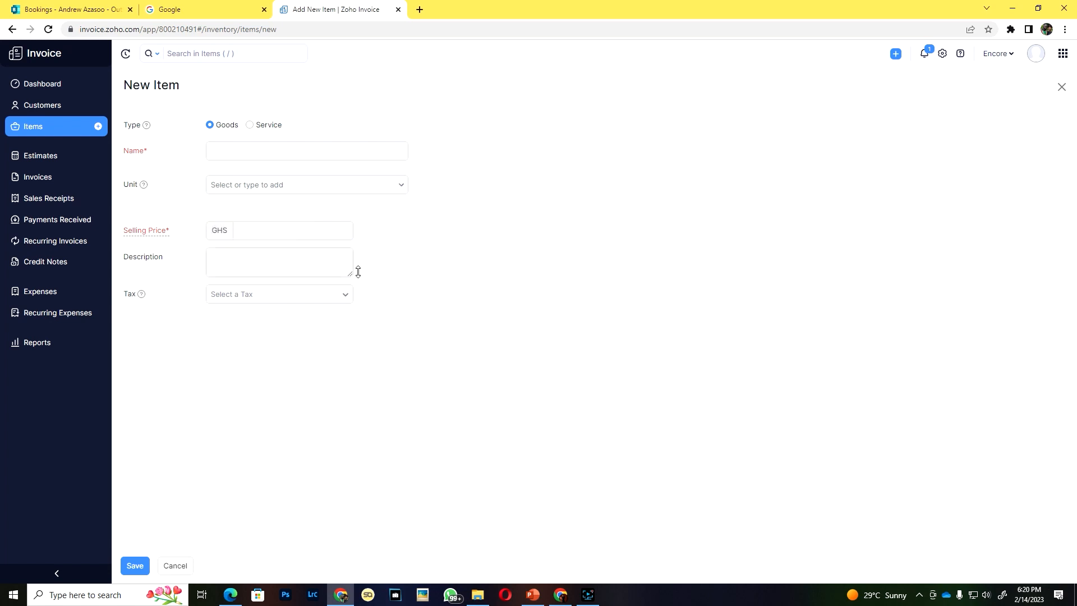
Step: Examine the item form's selling price, description and tax choices, and return to the items list without saving
left_click(311, 237)
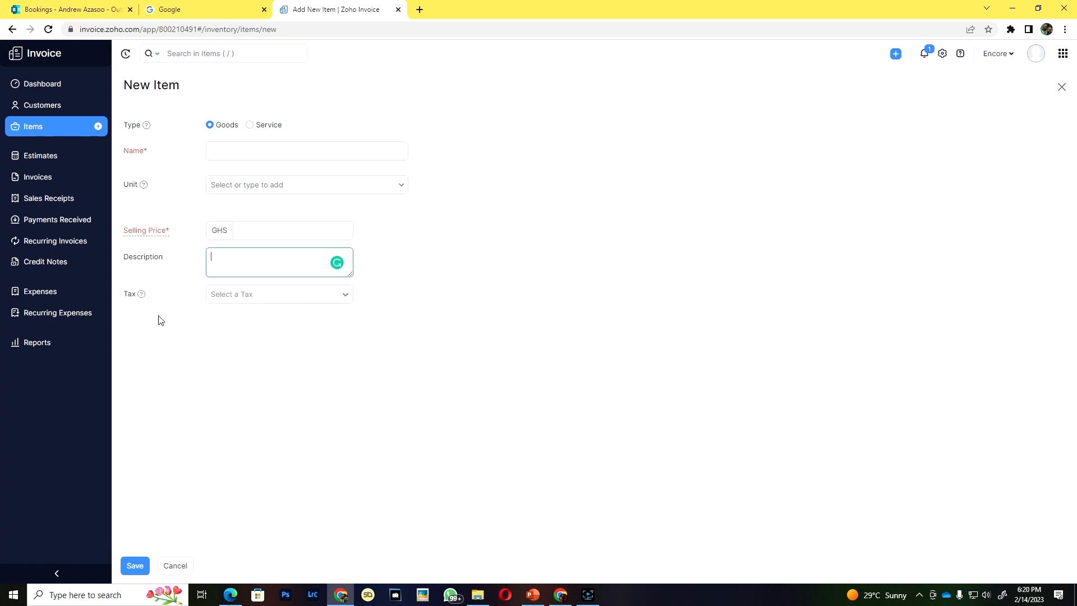
left_click(236, 303)
left_click(174, 373)
left_click(241, 294)
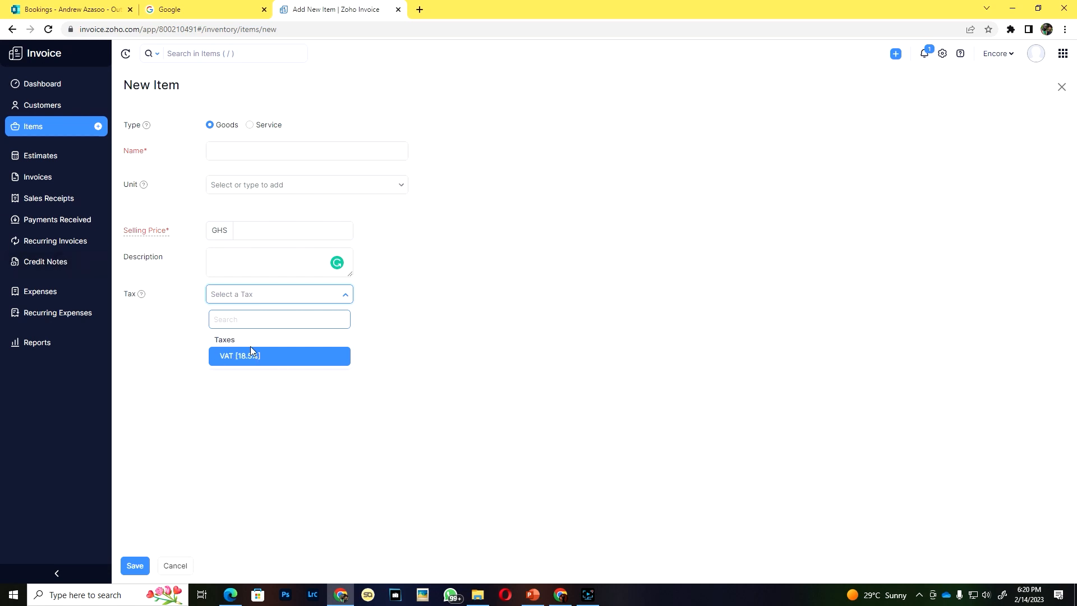
left_click(379, 329)
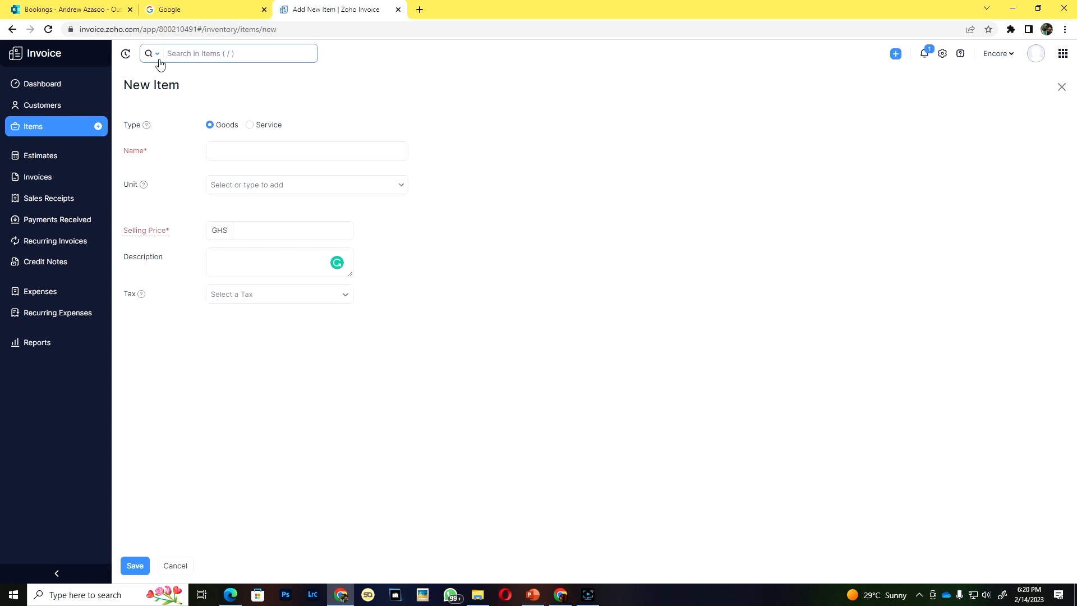
left_click(87, 128)
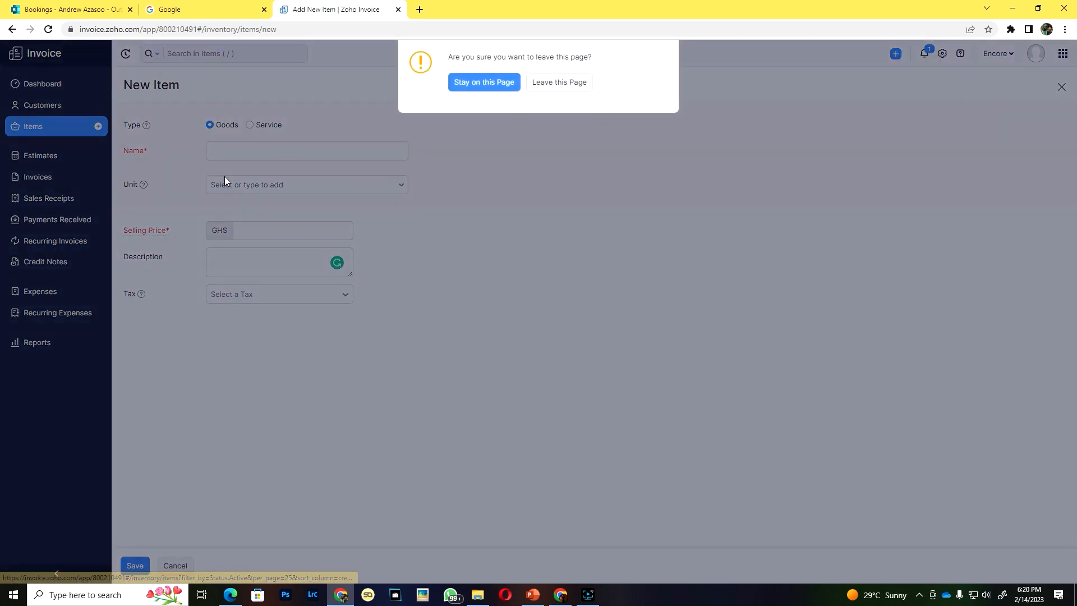
left_click(553, 85)
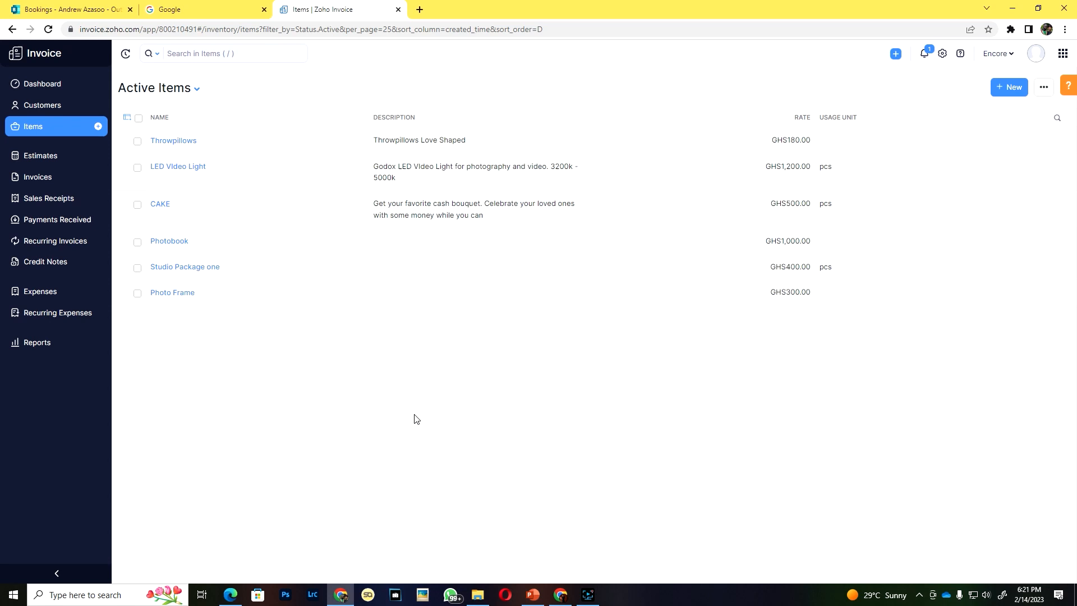
Step: Open the list of all estimates and look through its sorting, import and export options
left_click(43, 166)
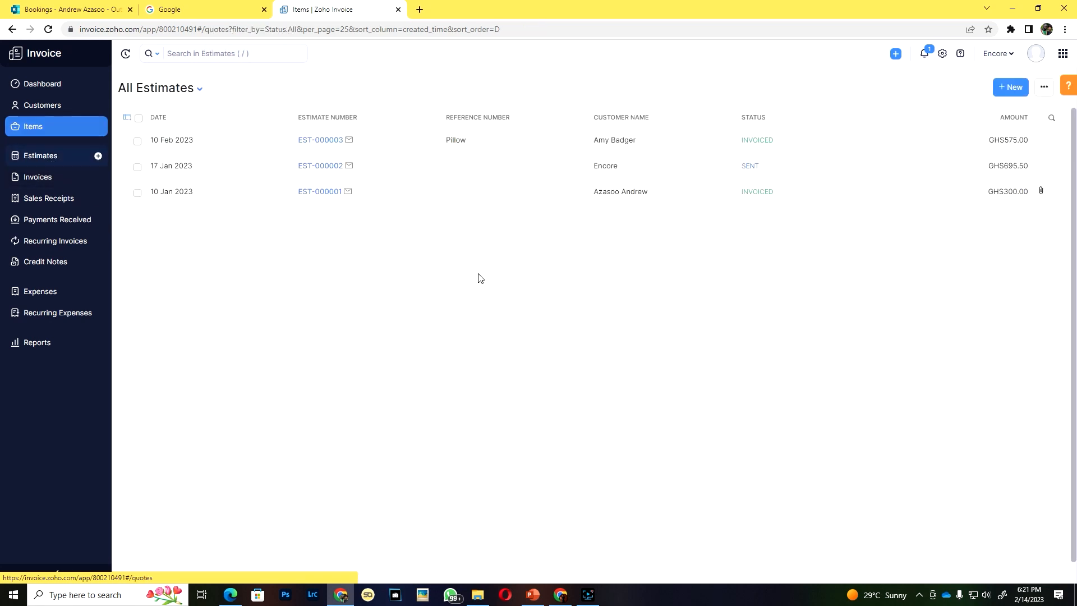
left_click(1010, 86)
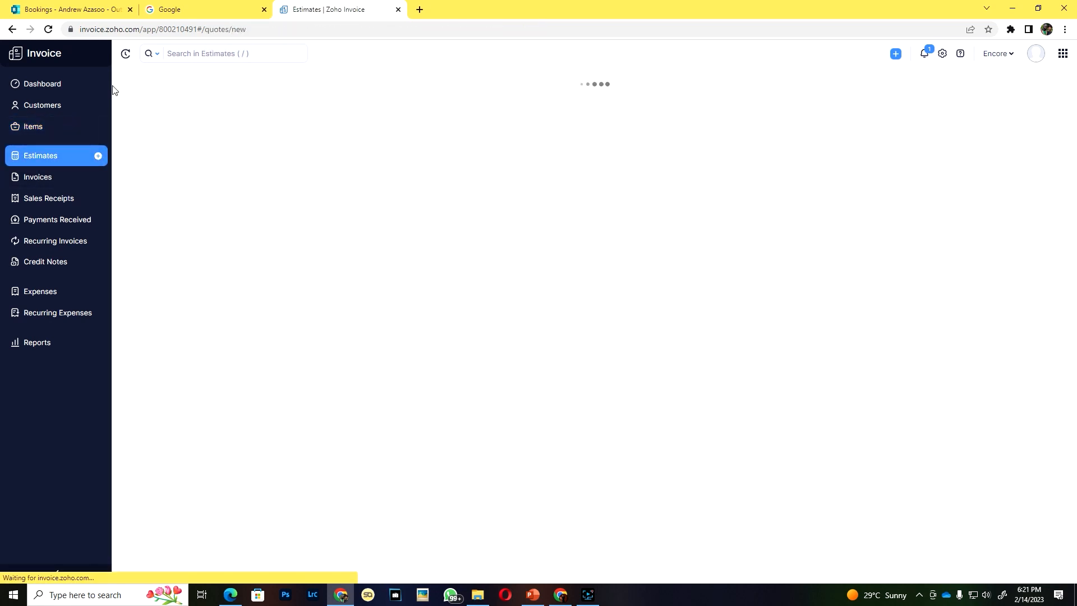
left_click(17, 157)
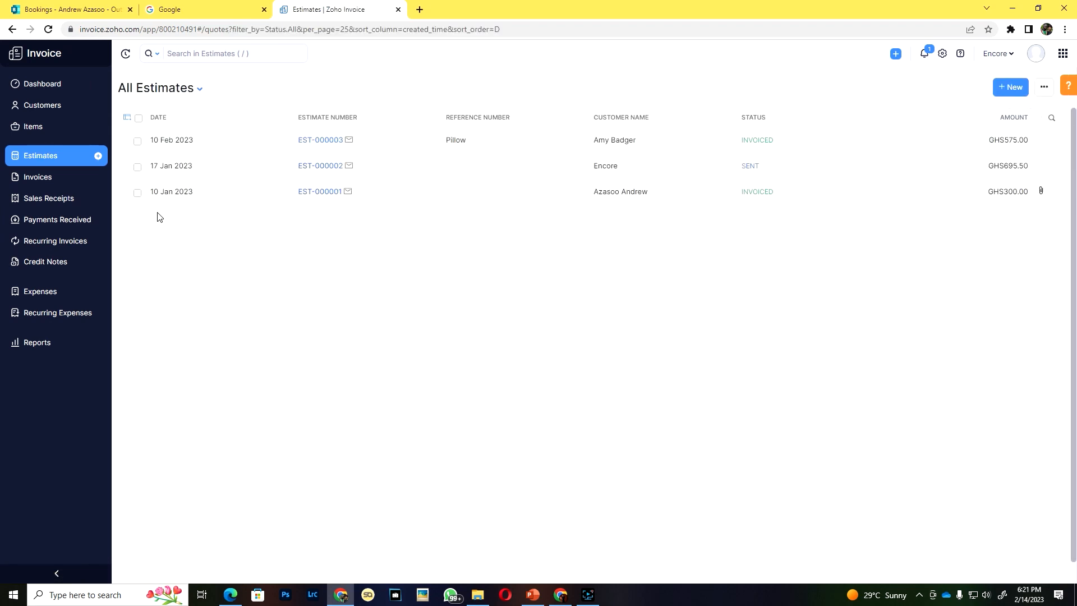
left_click(1042, 87)
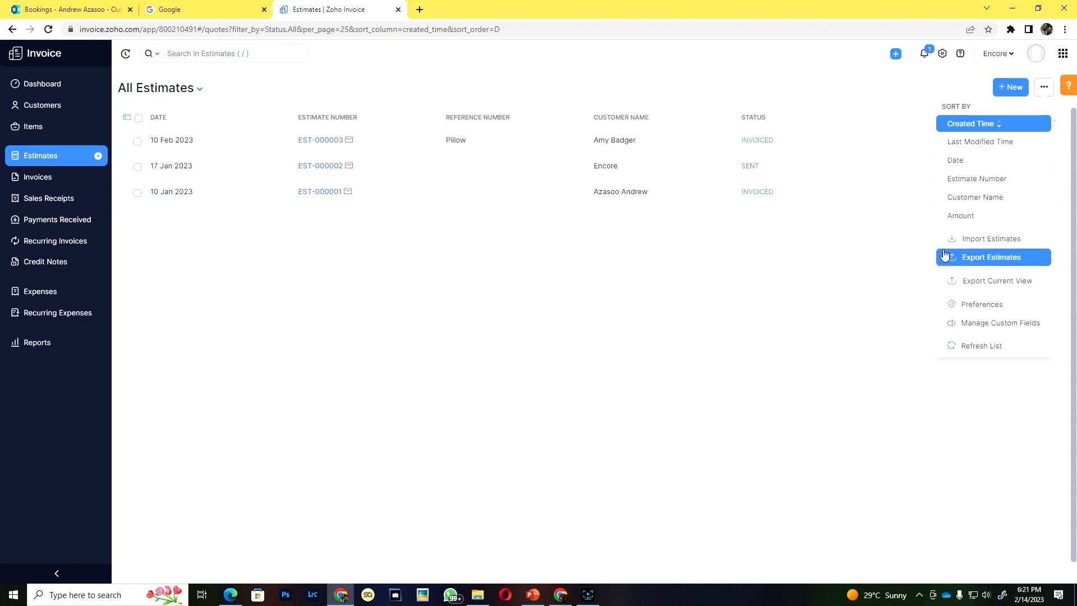
Step: Start a new estimate and select the existing customer by searching for their first name
left_click(1007, 90)
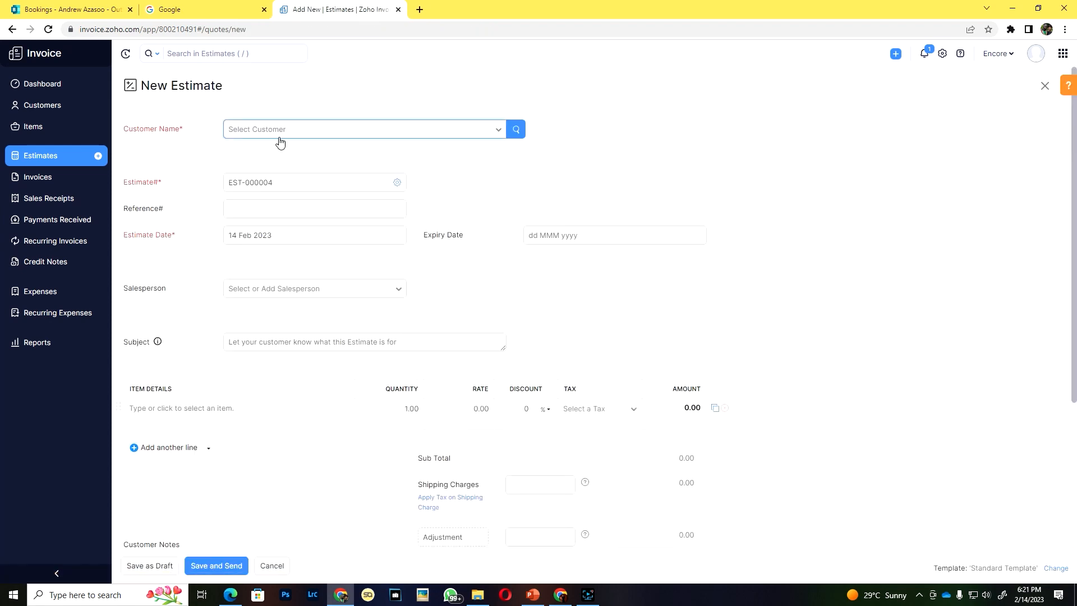
left_click(269, 130)
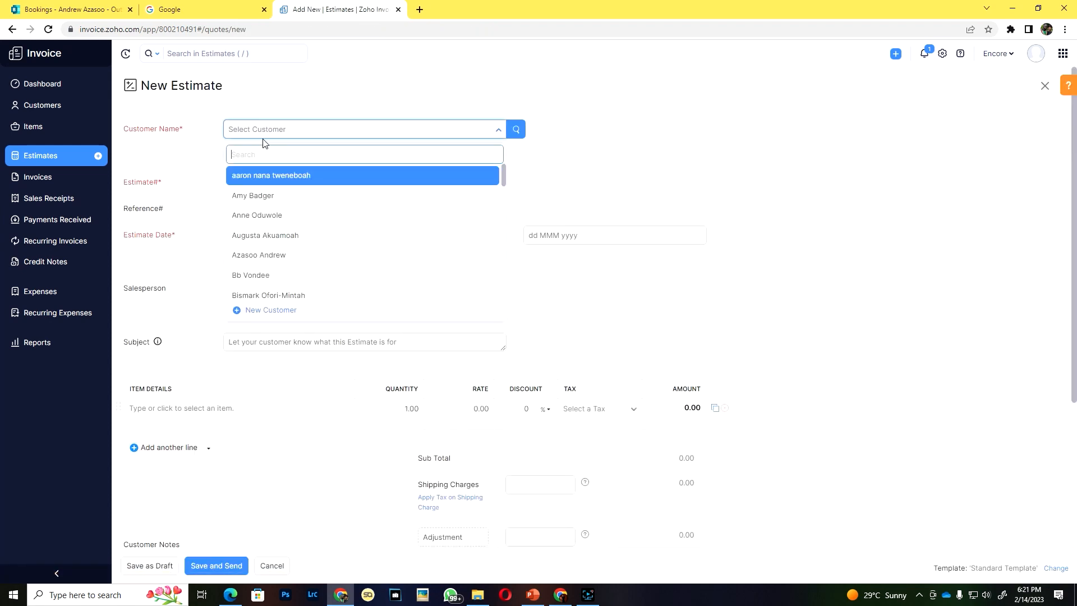
type("mic")
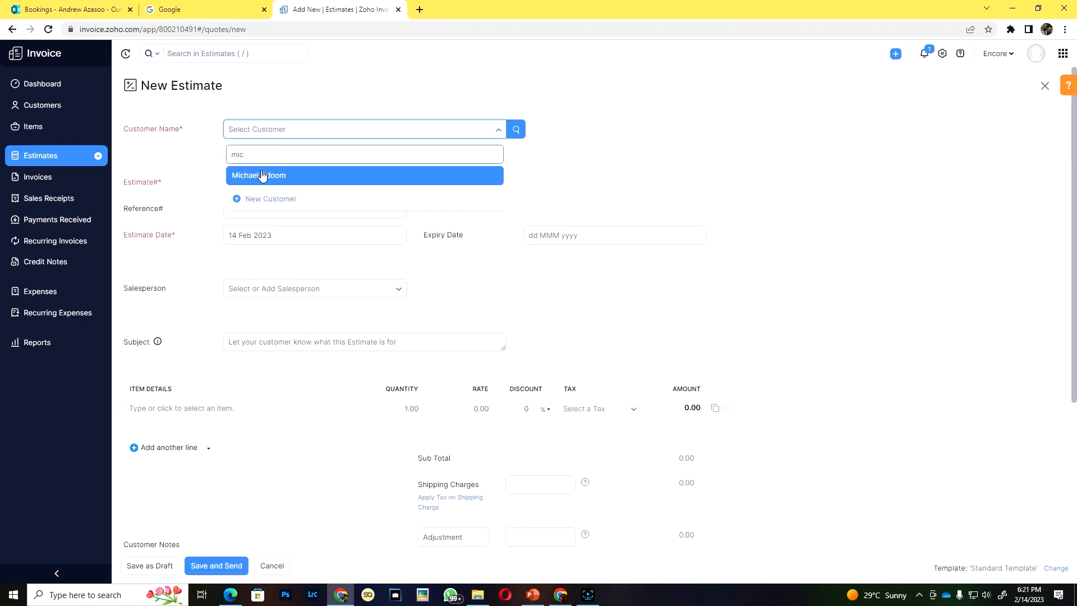
left_click(268, 176)
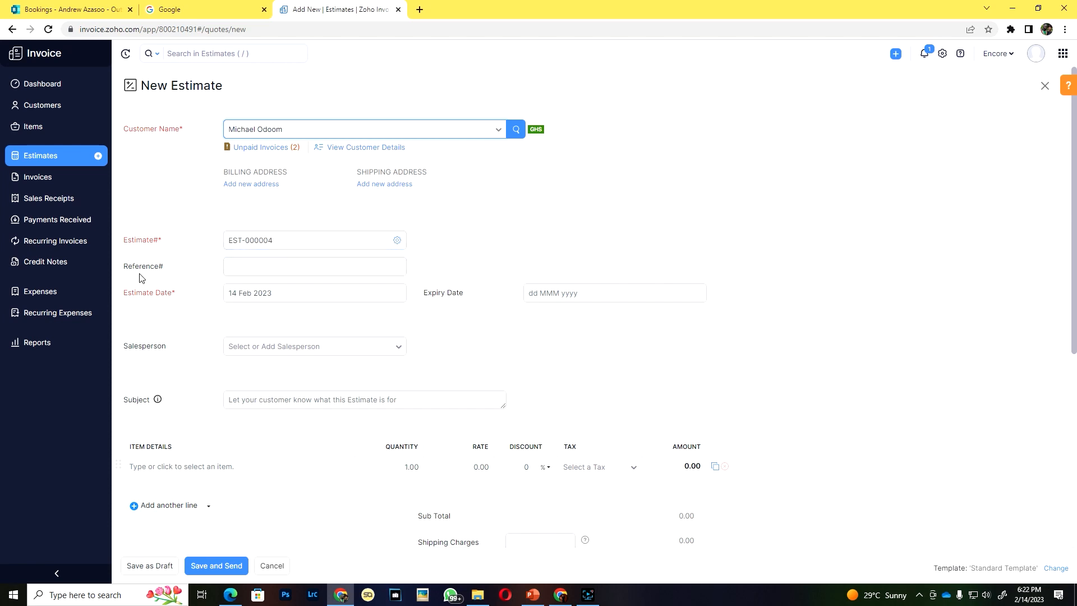
Step: Set the estimate's expiry date to 28 Feb 2023 and assign the existing salesperson
left_click(255, 273)
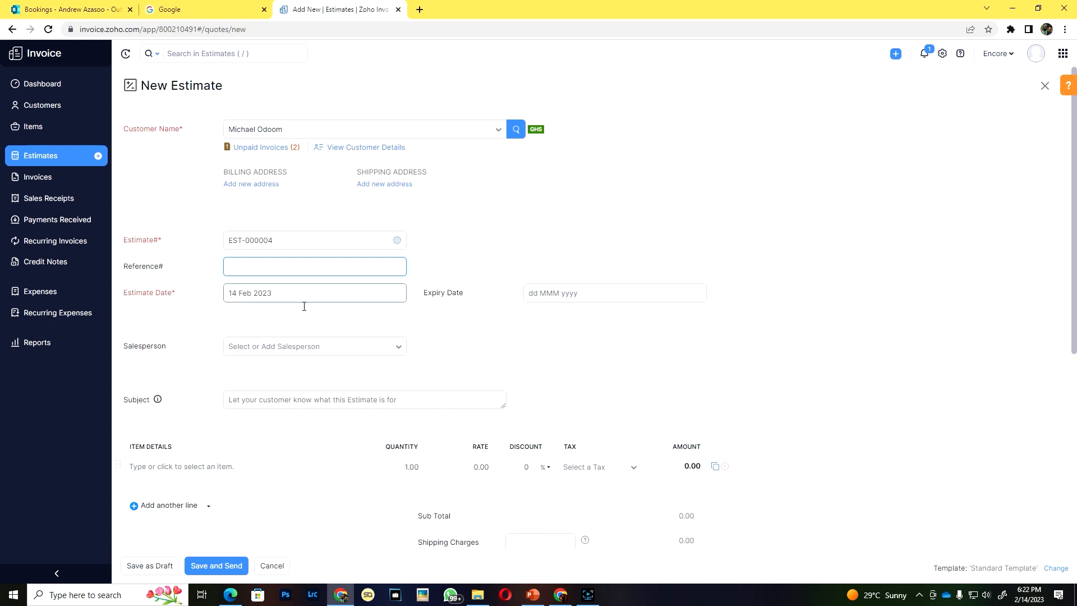
left_click(567, 294)
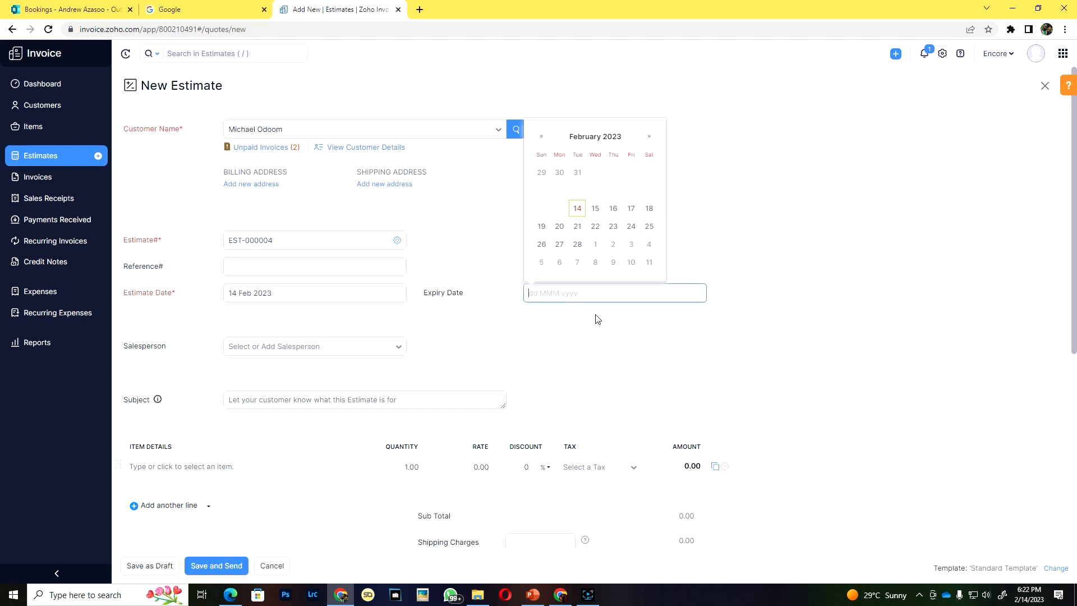
left_click(577, 244)
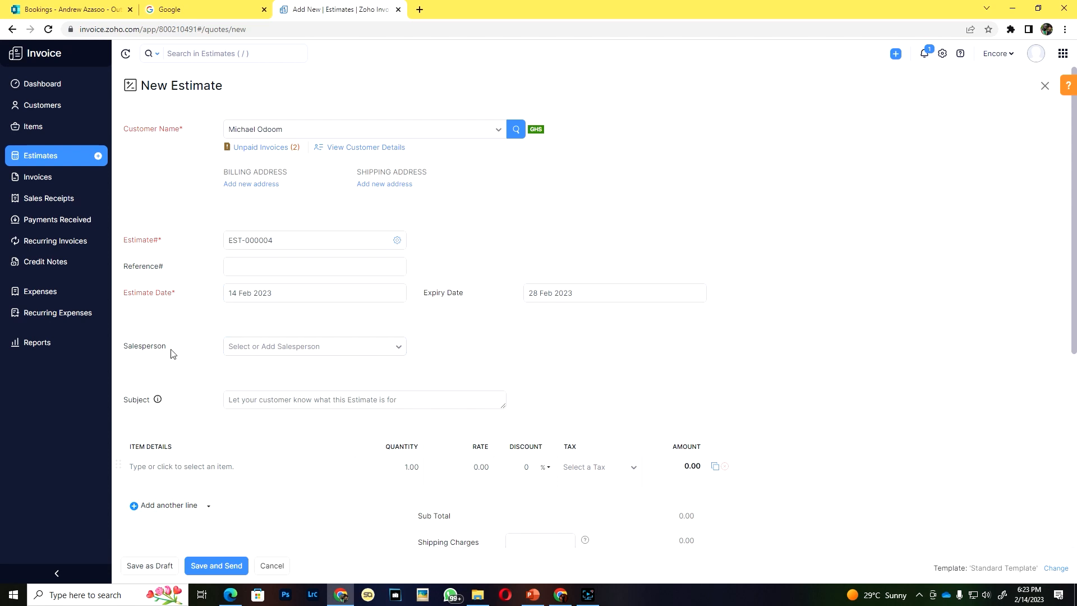
left_click(292, 351)
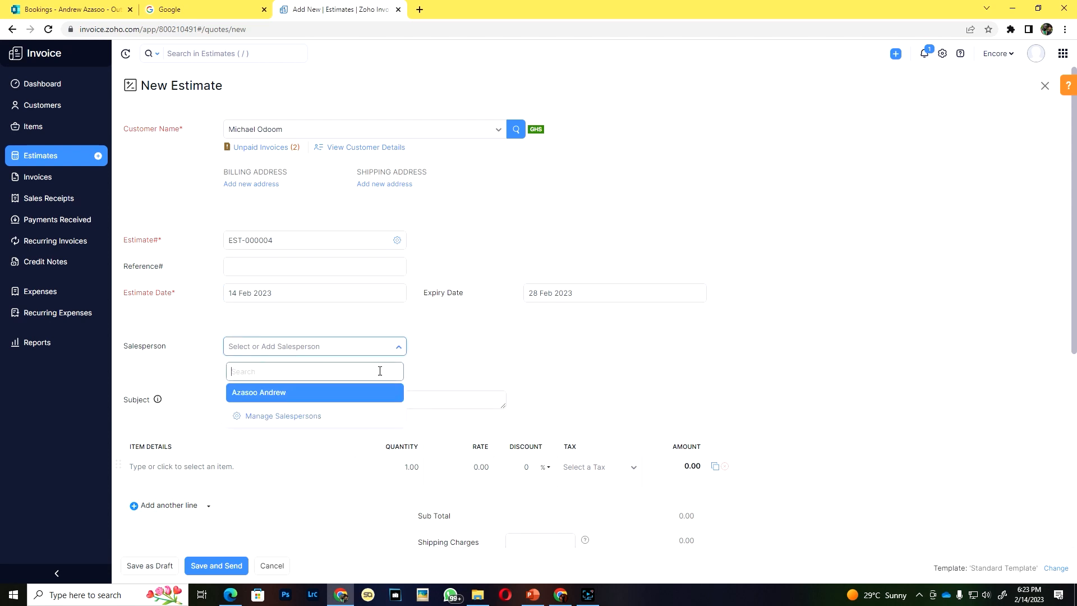
left_click(303, 401)
Step: Enter "Pillow" as the subject of the estimate
scroll(294, 401, "down", 2)
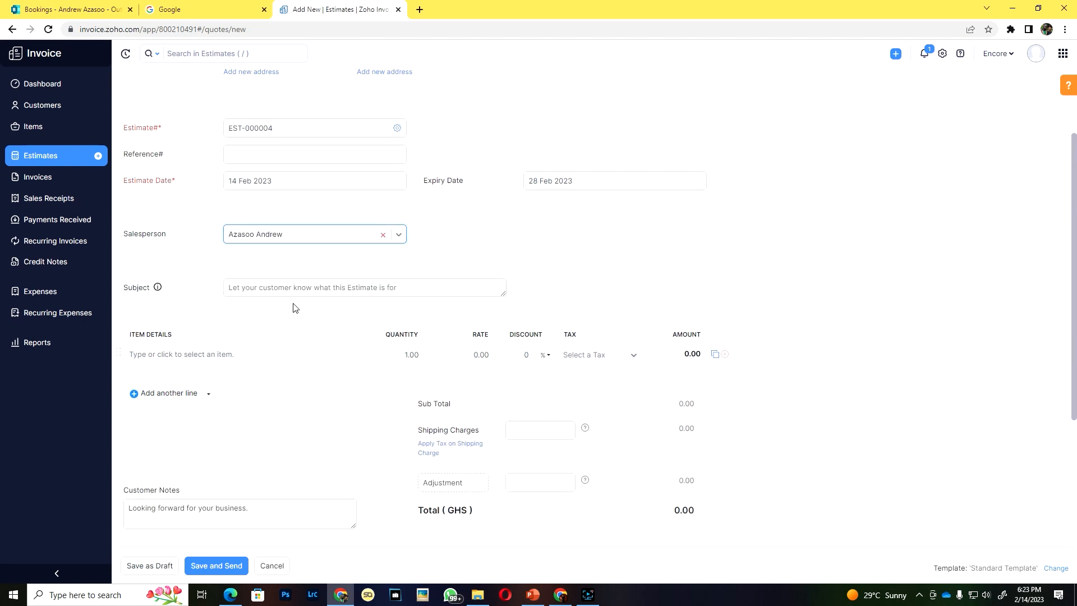
left_click(298, 290)
scroll(301, 303, "up", 2)
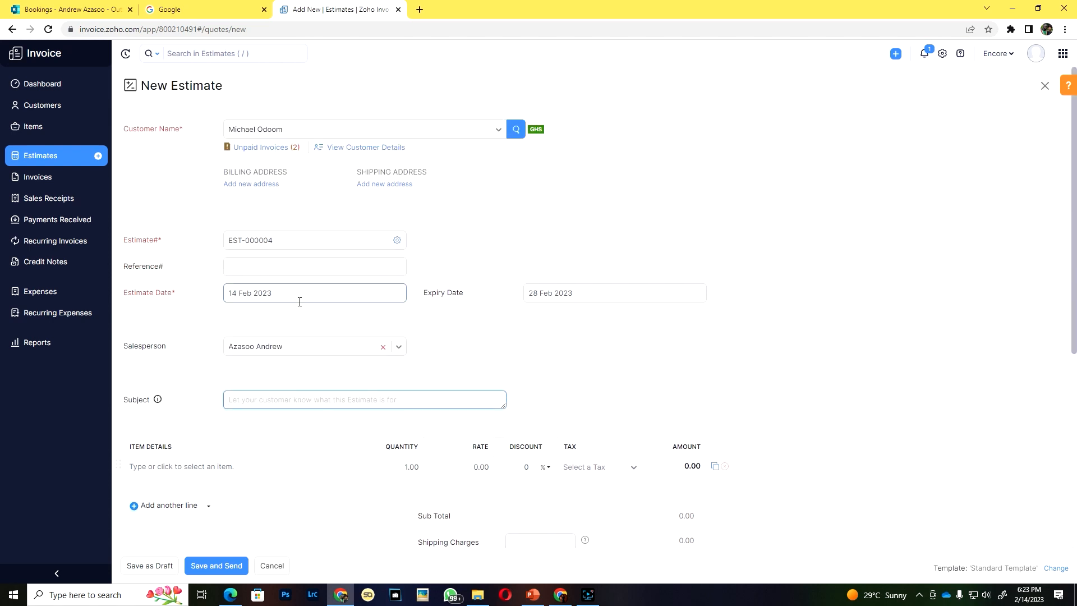
type("Pillow")
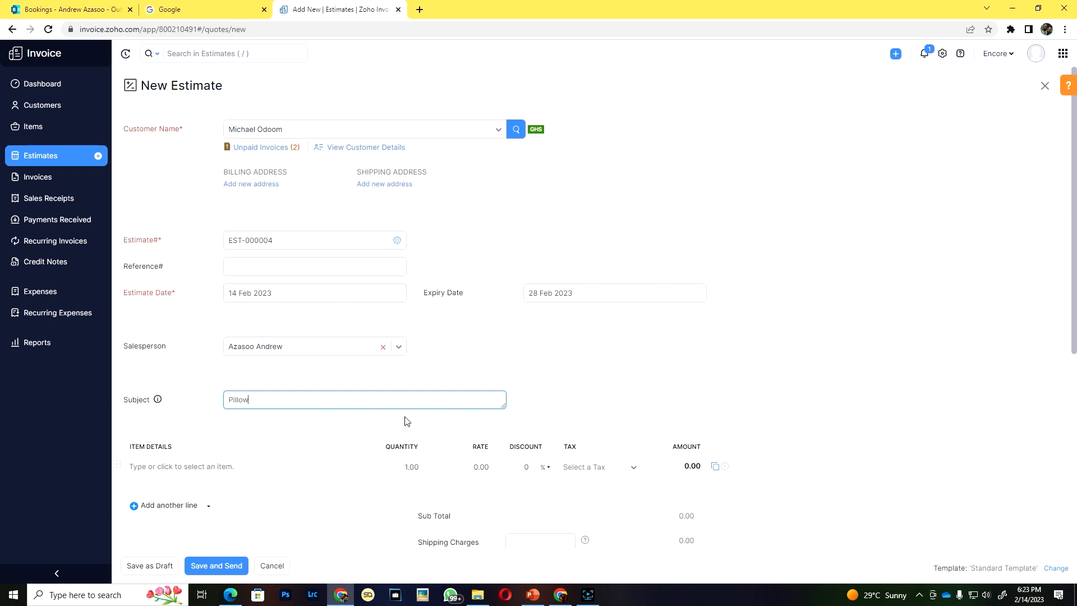
Step: Add the Throwpillows item as the first line of the estimate with a quantity of 2
scroll(331, 404, "down", 2)
left_click(226, 353)
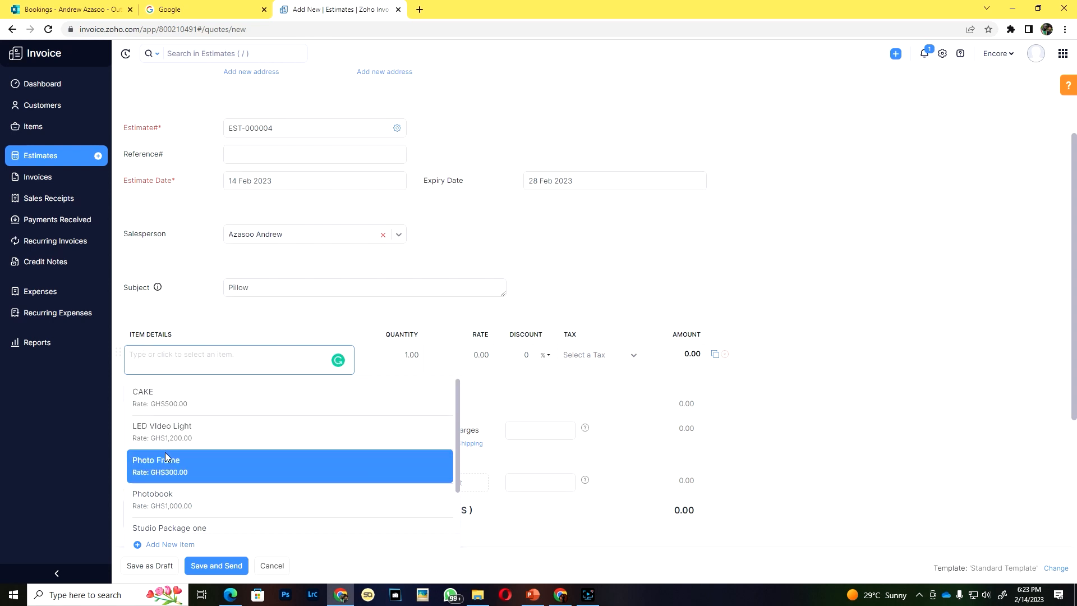
scroll(168, 457, "down", 1)
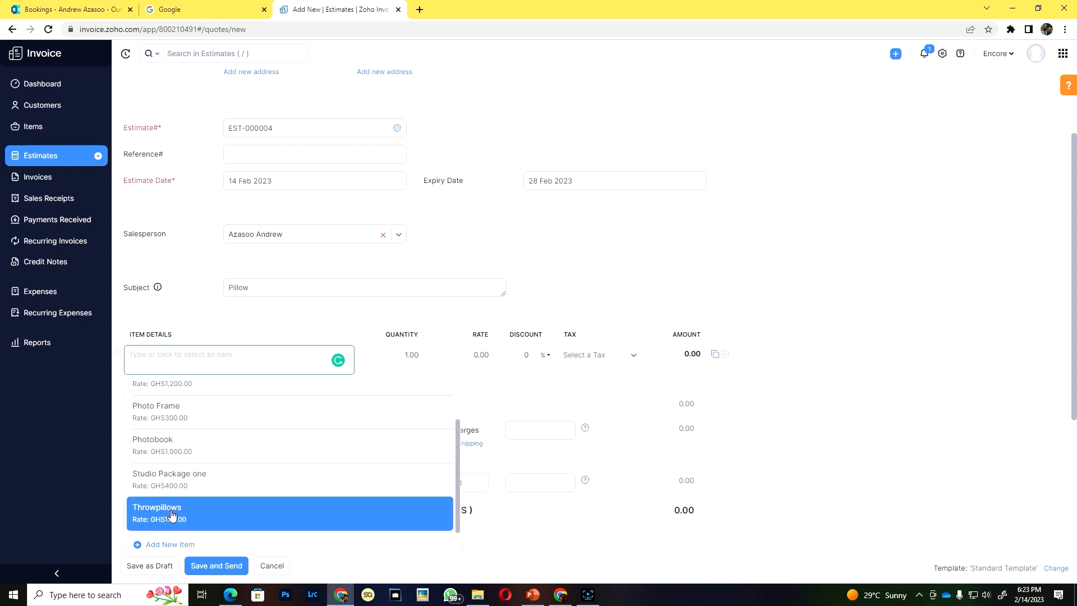
left_click(212, 513)
left_click(403, 354)
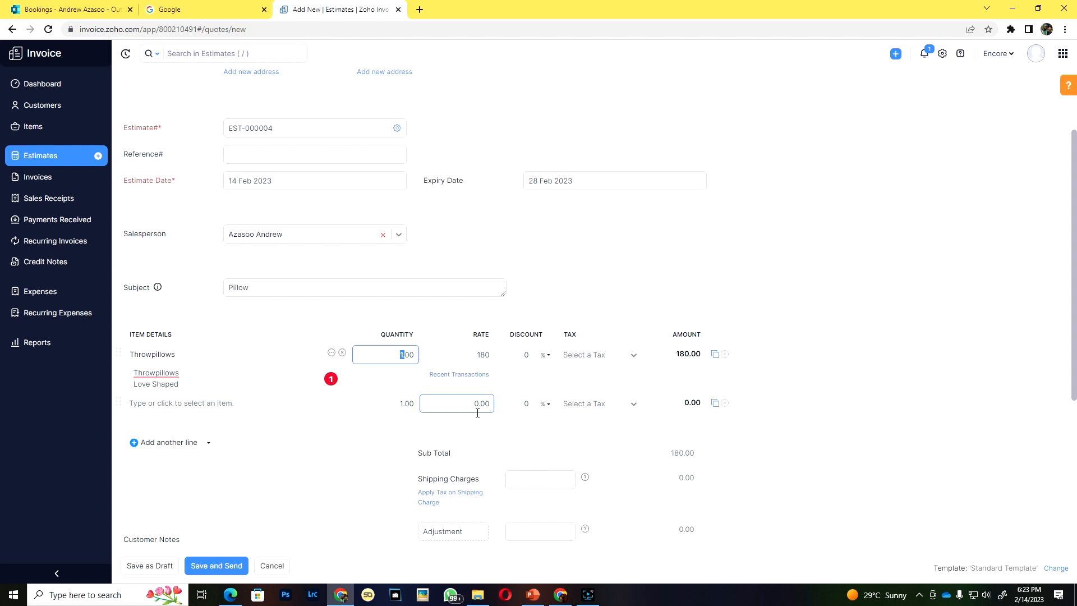
left_click(745, 403)
key("BackSpace")
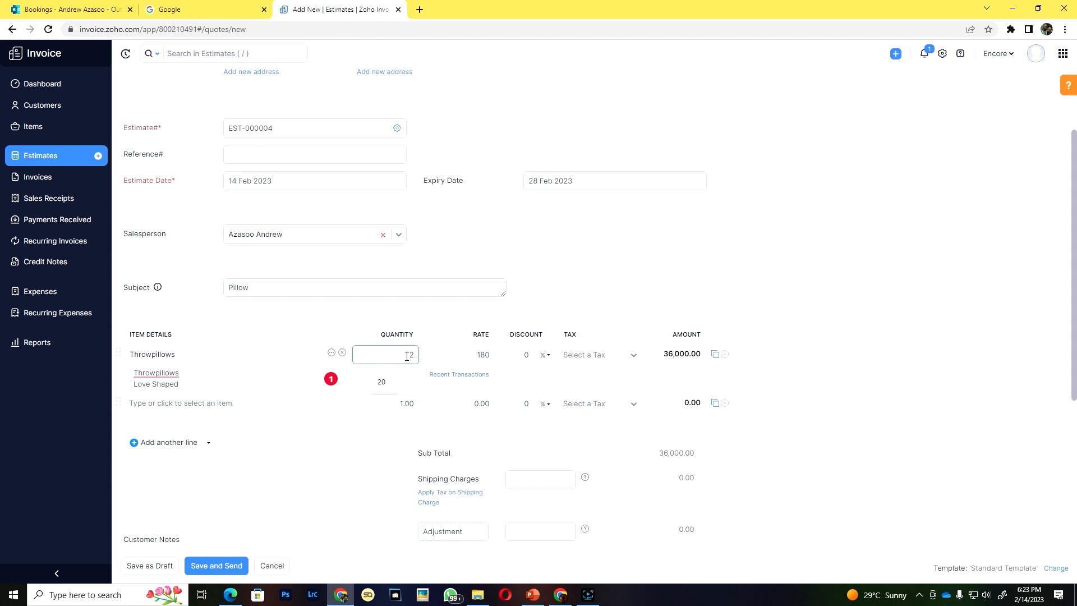
left_click(911, 386)
Step: Add the LED Video Light item as the second line and give it a discount of 100 GHS
left_click(152, 403)
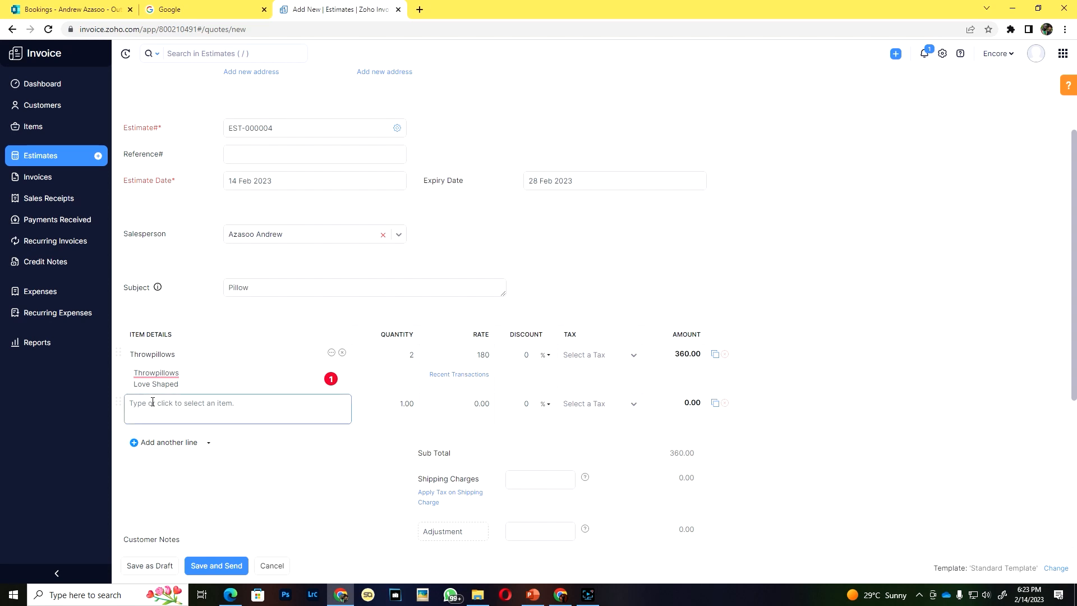
left_click(160, 473)
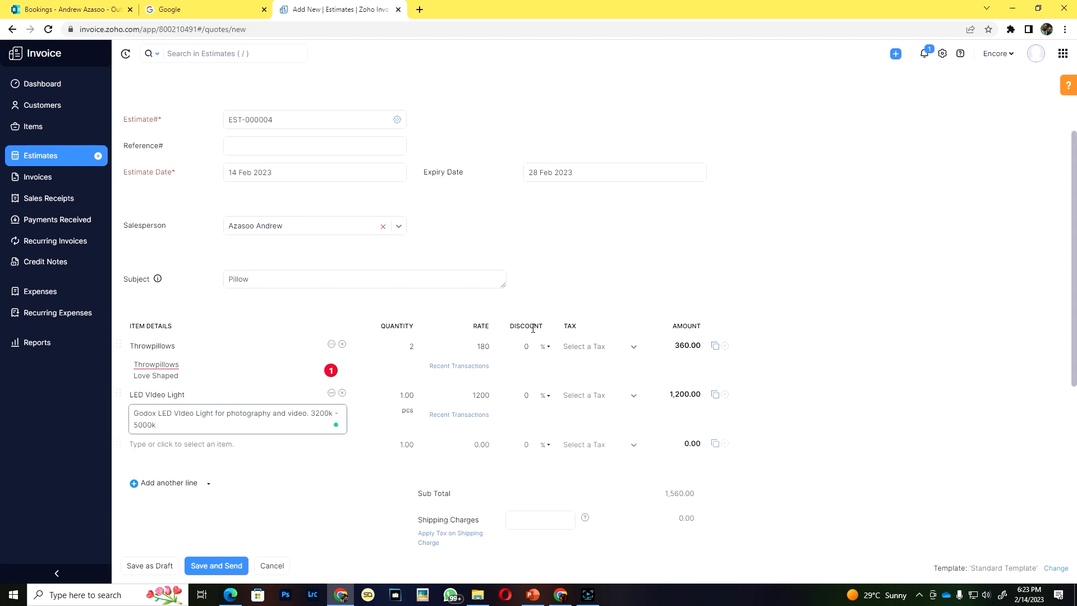
left_click(523, 395)
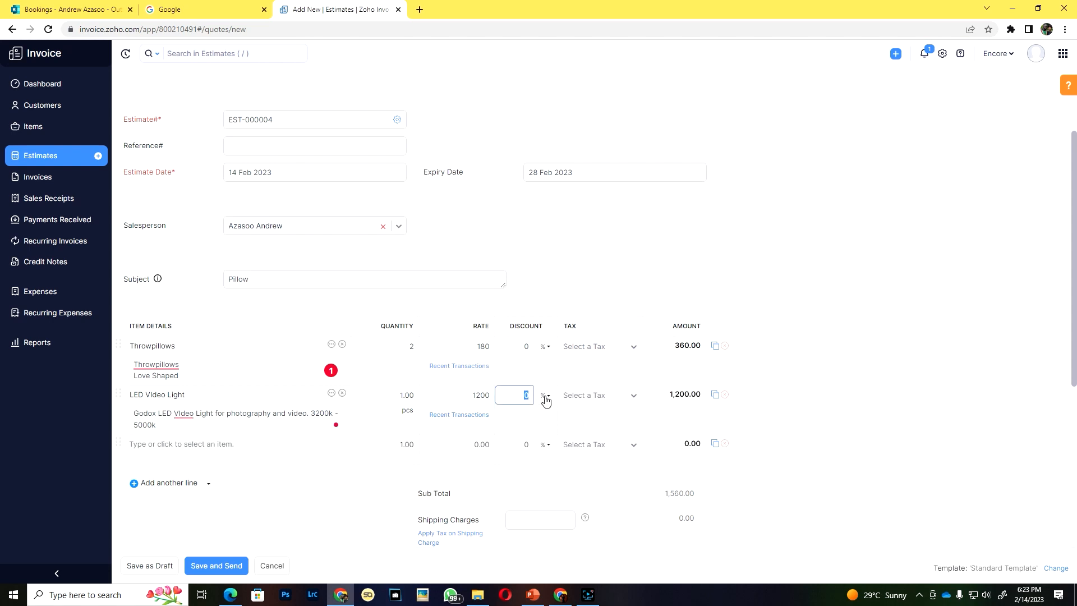
left_click(544, 396)
left_click(542, 442)
left_click(499, 400)
left_click(860, 413)
Step: Set the estimate's shipping charges to 30
scroll(456, 536, "down", 2)
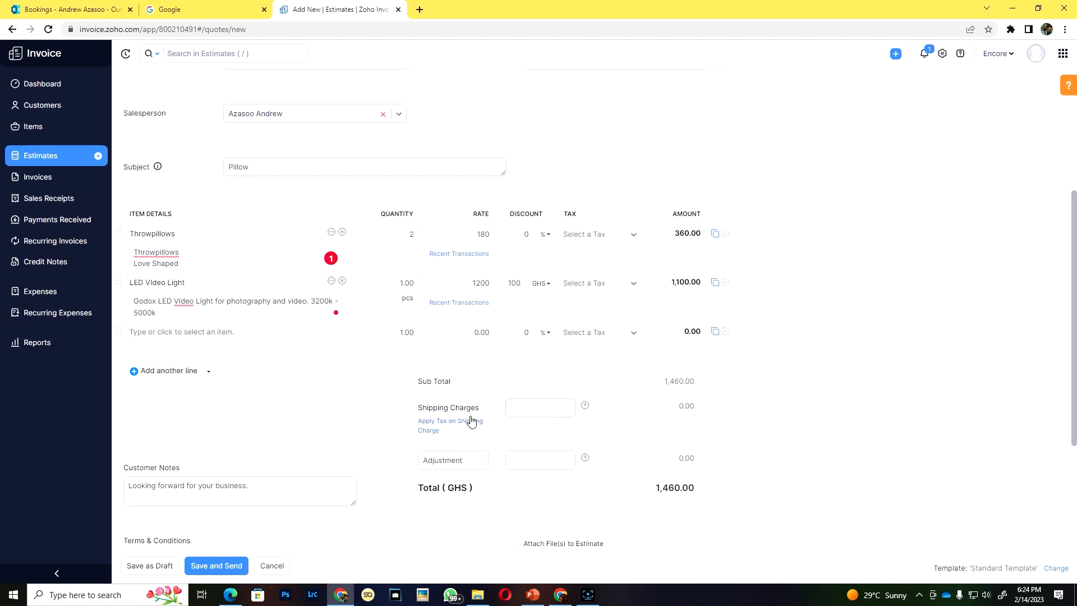
left_click(468, 459)
left_click(537, 460)
left_click(522, 409)
type("30")
left_click(622, 444)
Step: Rename the adjustment entry as "discount" and set its amount to -30
left_click(480, 459)
type("discount")
left_click(543, 461)
type("-3")
left_click(619, 497)
left_click(526, 461)
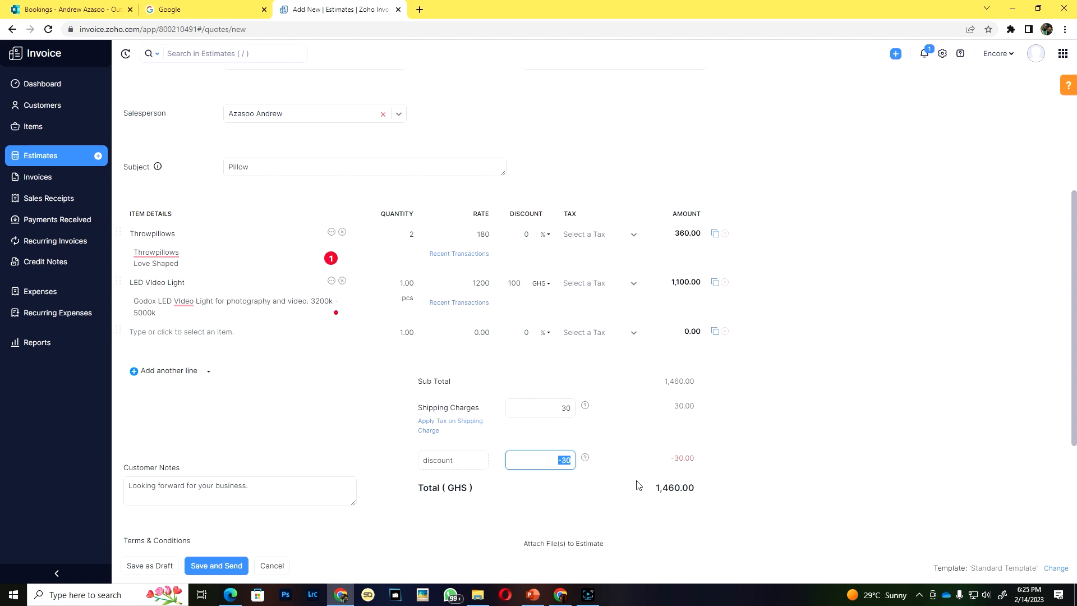
Step: Examine the estimate's customer notes and its terms and conditions field, leaving both as they are
scroll(615, 485, "down", 3)
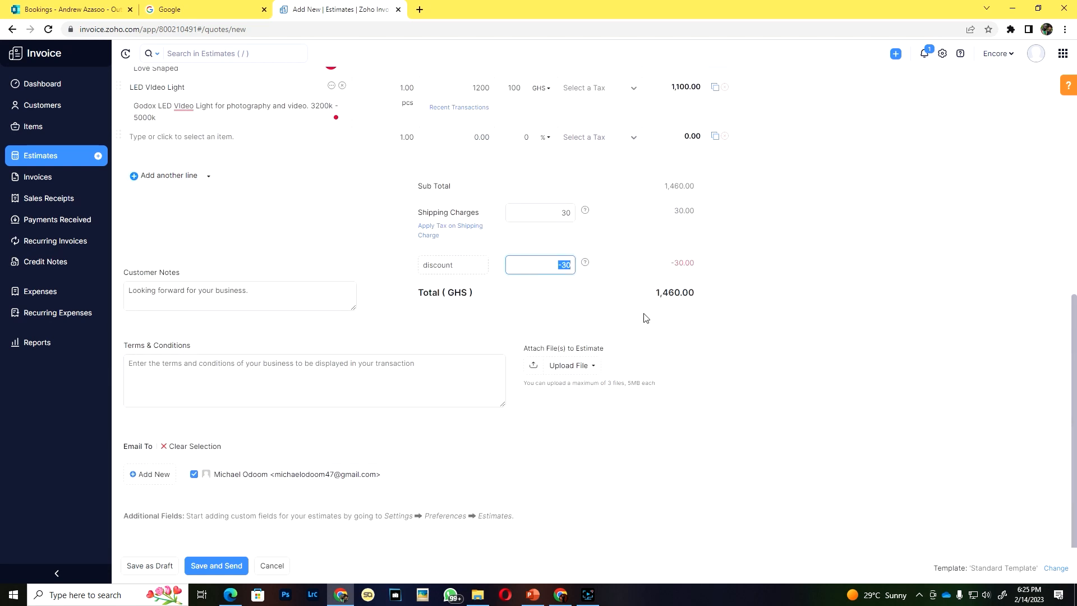
left_click(260, 295)
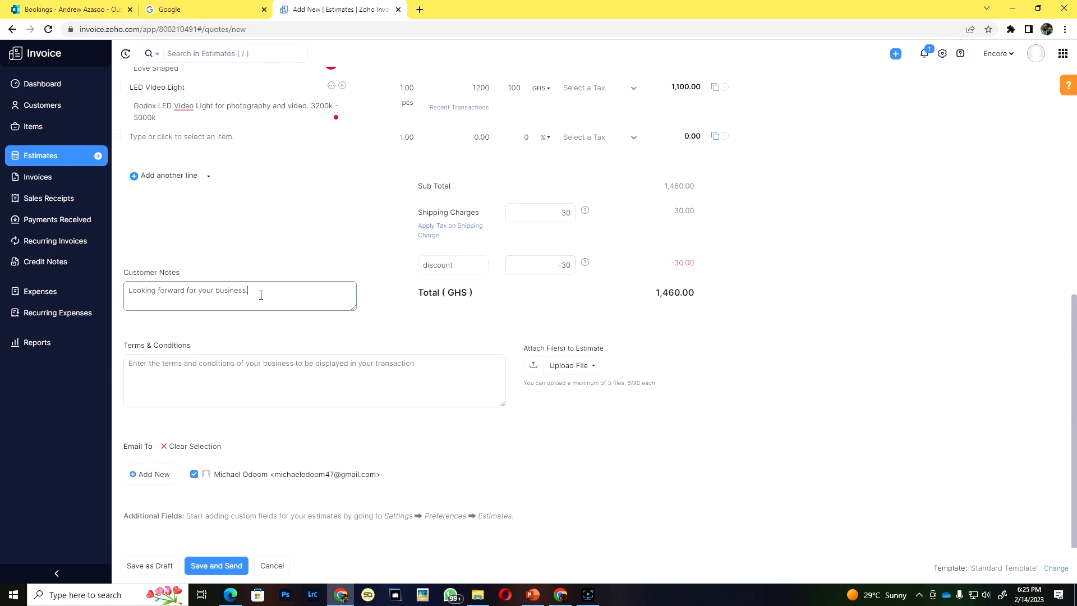
left_click_drag(261, 295, 98, 292)
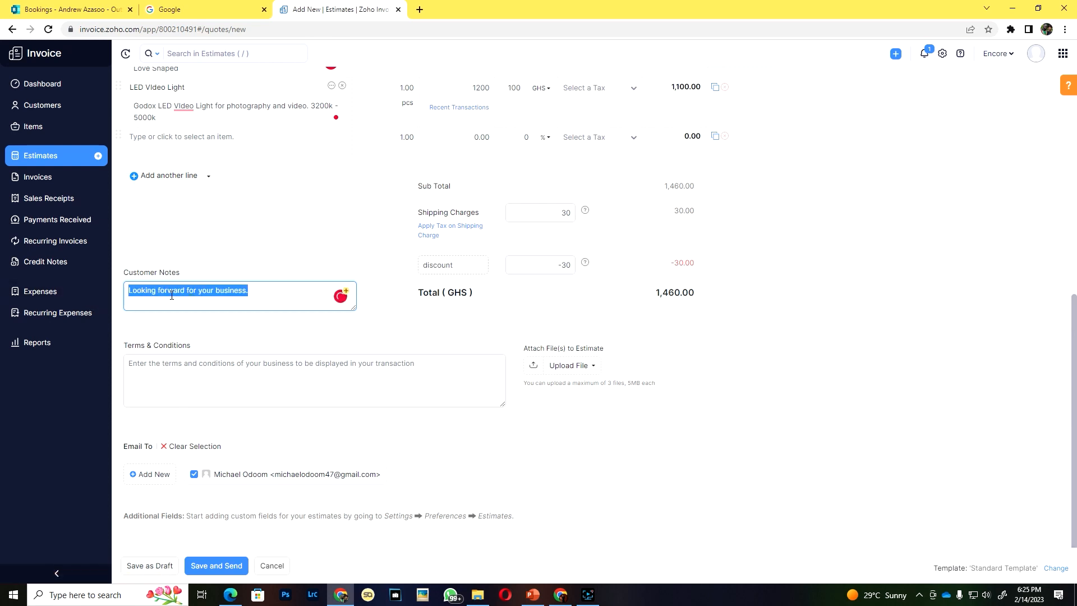
left_click(298, 301)
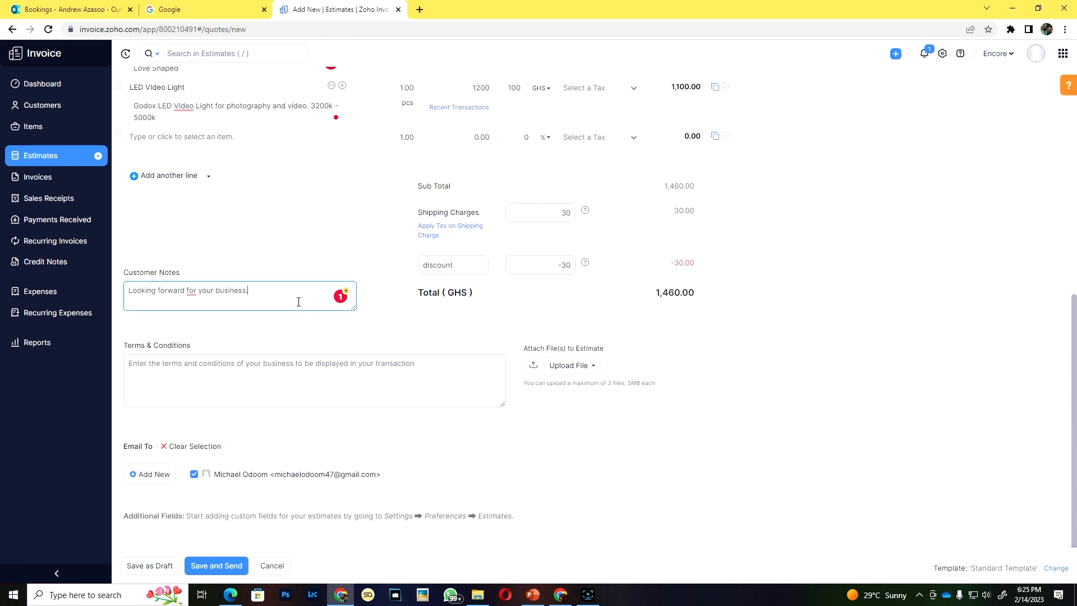
left_click(149, 362)
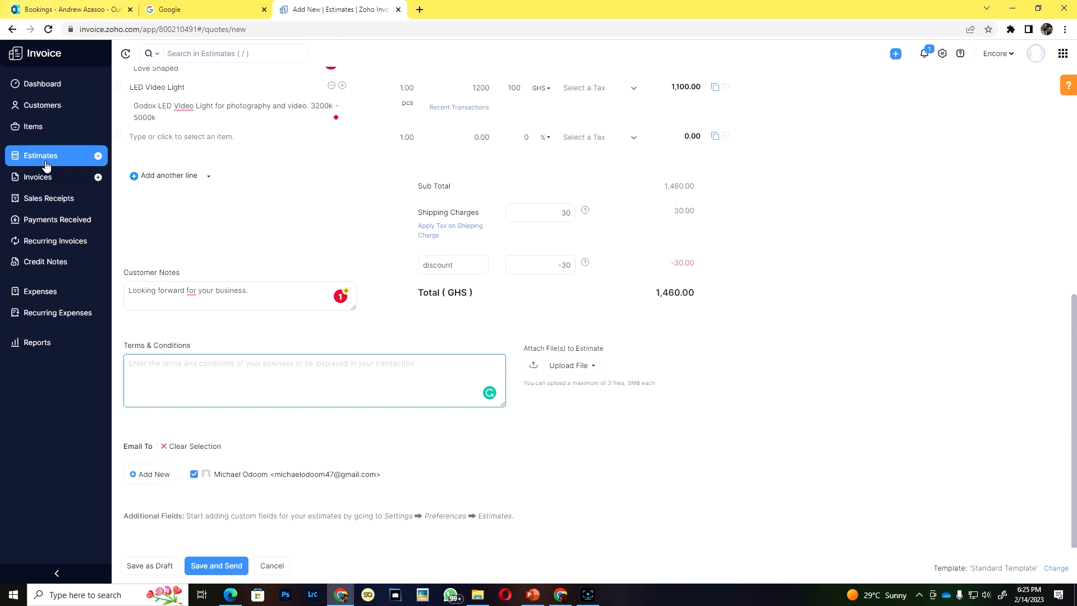
Step: Open the form for adding a contact person to the estimate's email recipients, examine its fields and cancel it
left_click(144, 475)
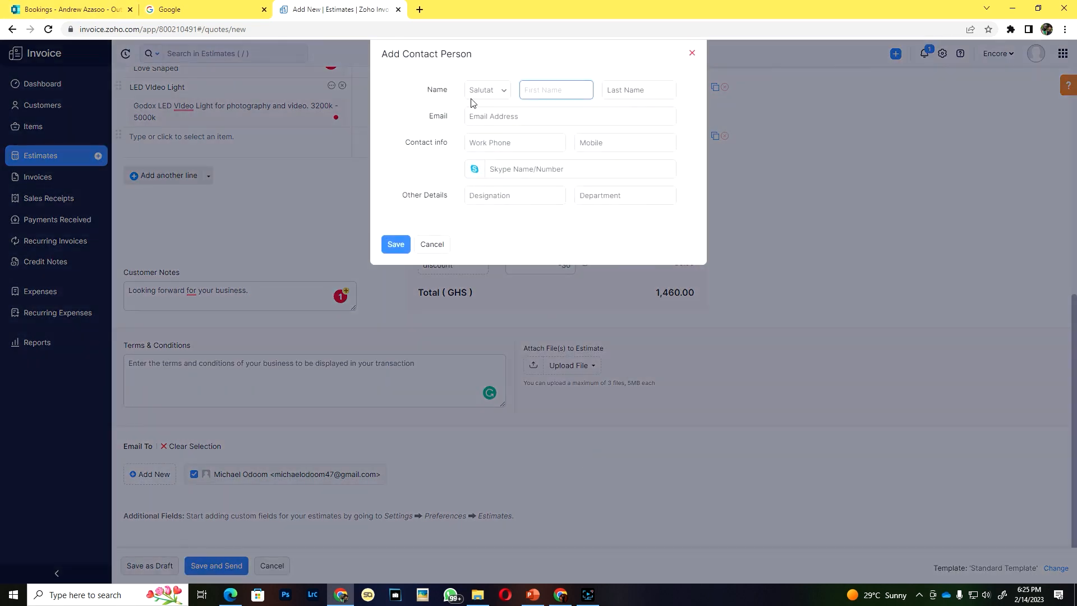
left_click(478, 100)
left_click(522, 90)
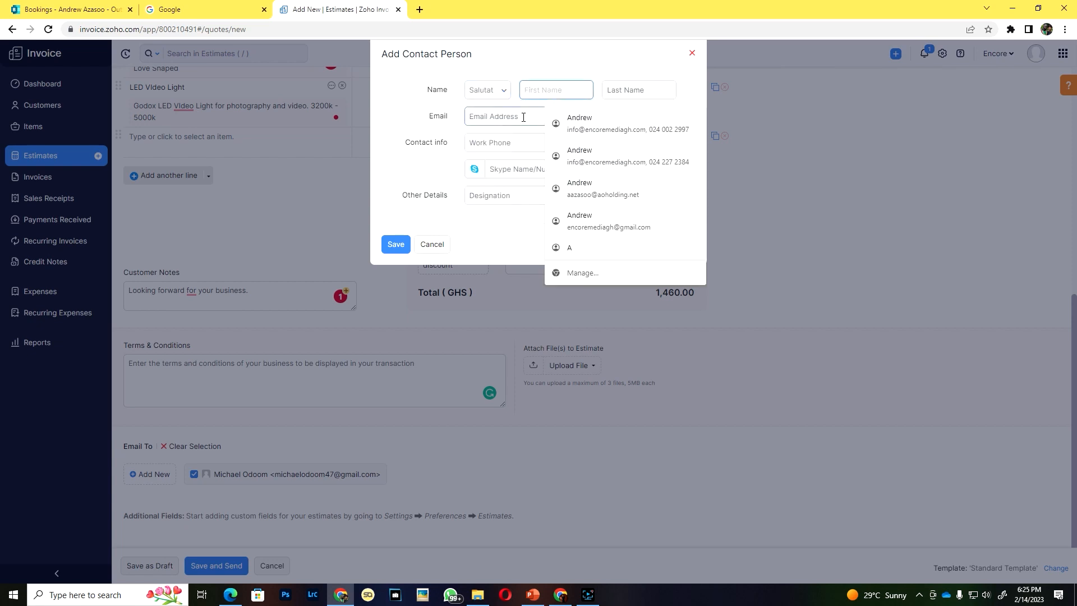
left_click(410, 141)
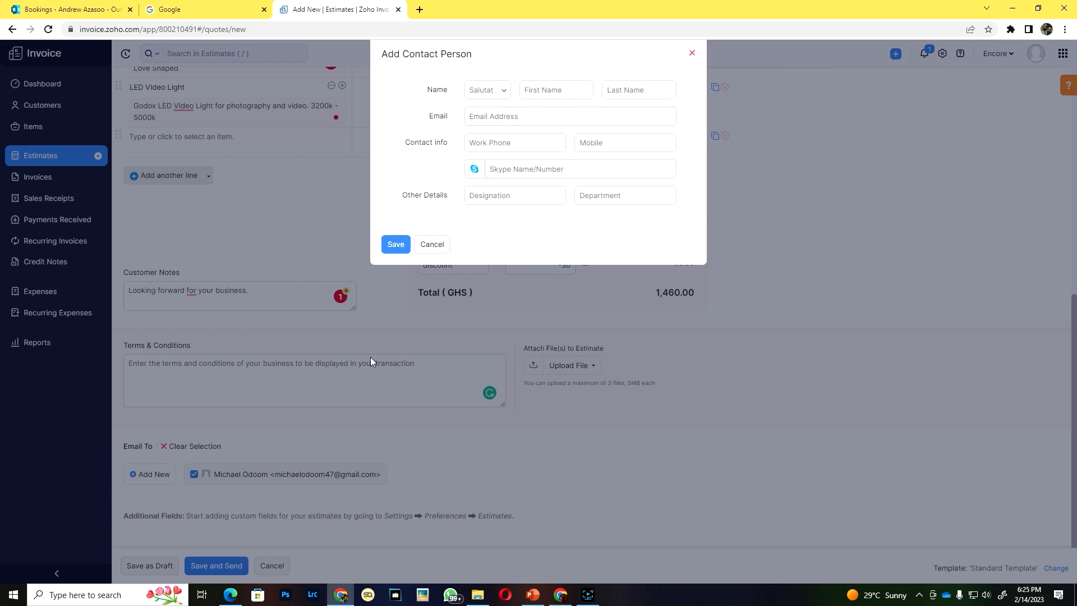
left_click(431, 245)
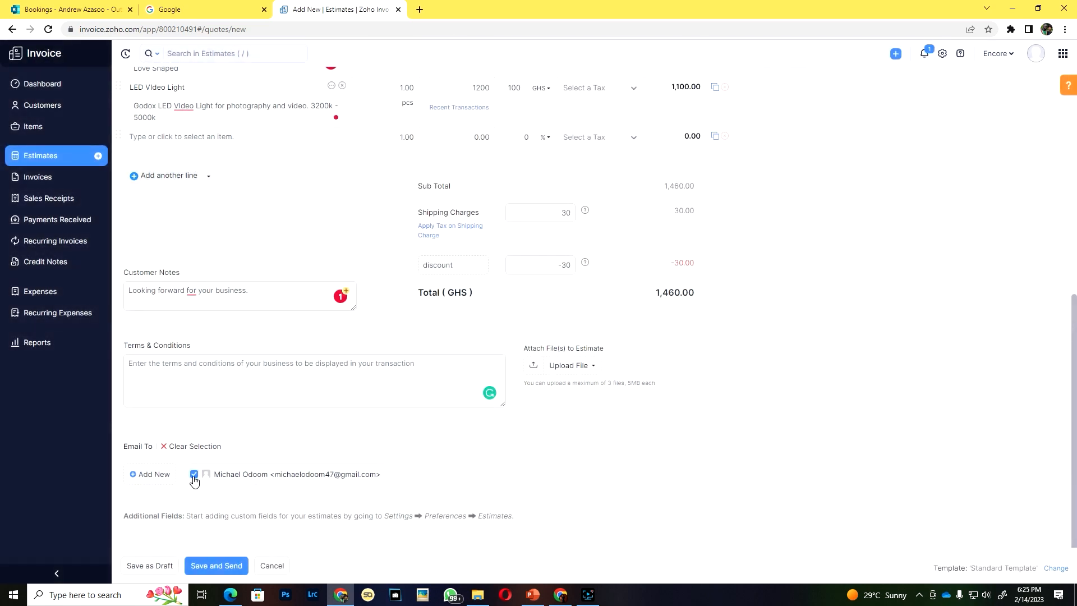
Step: Deselect and reselect the customer as email recipient, and review the whole estimate from its header to its total
left_click(194, 475)
left_click(194, 475)
scroll(345, 477, "up", 8)
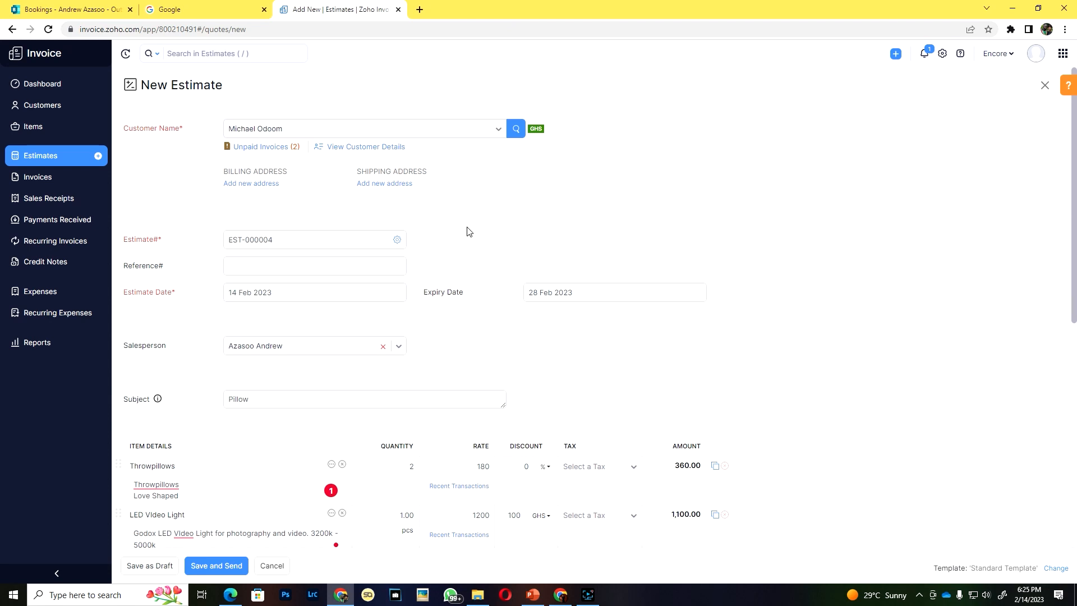
scroll(469, 232, "down", 8)
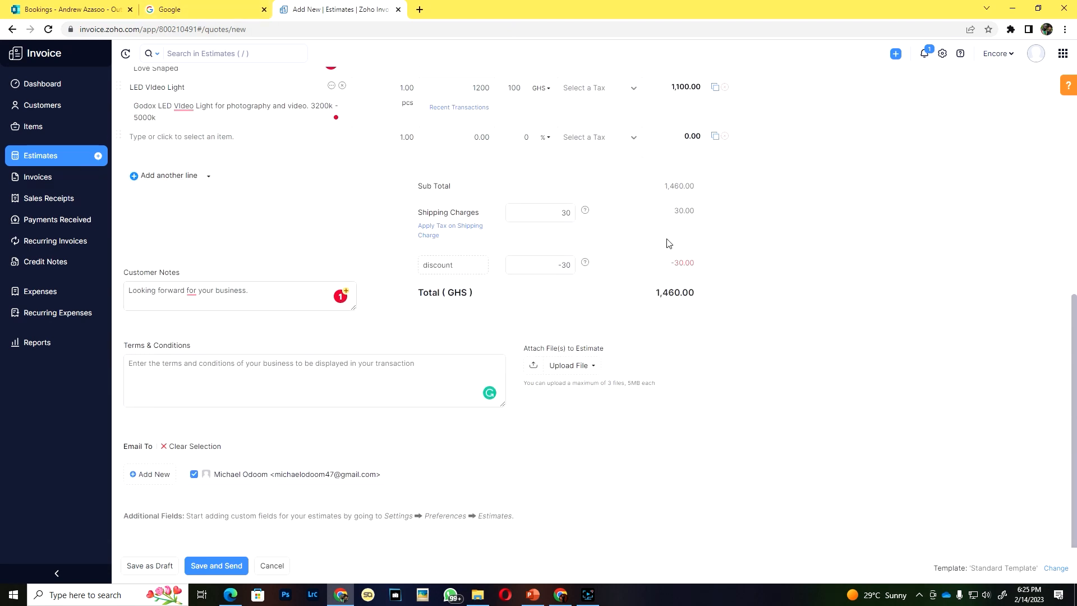
Step: Save the estimate and email it to the customer with the estimate PDF attached
scroll(675, 253, "up", 8)
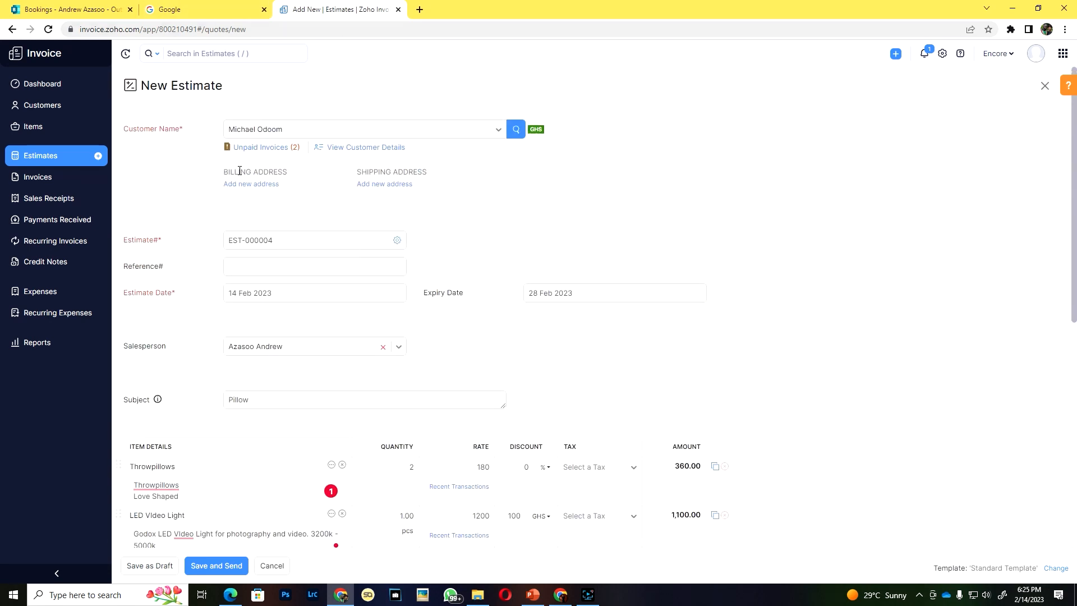
scroll(469, 364, "down", 8)
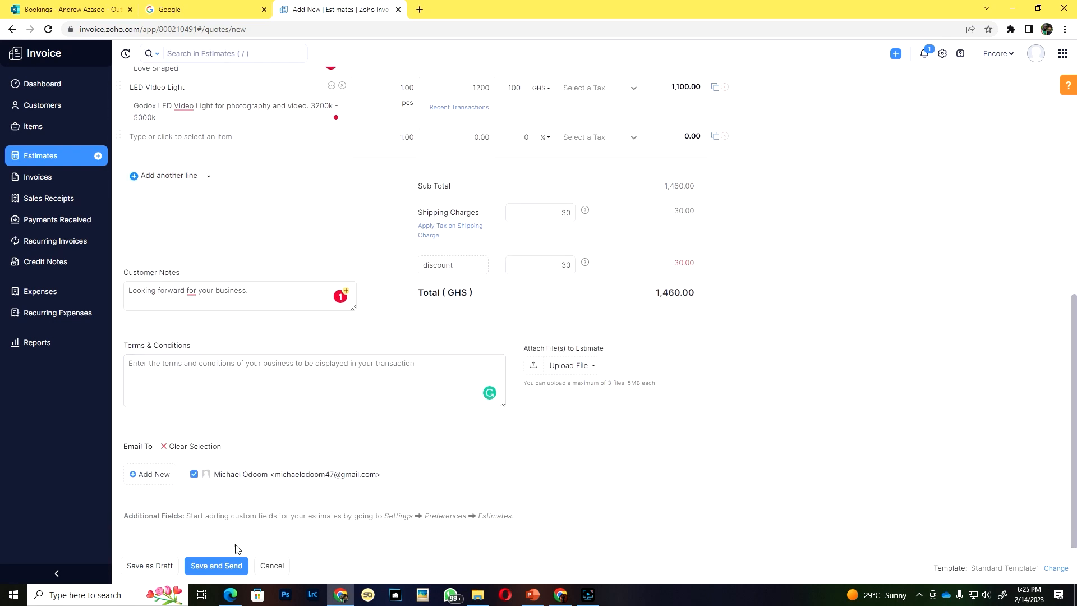
left_click(203, 568)
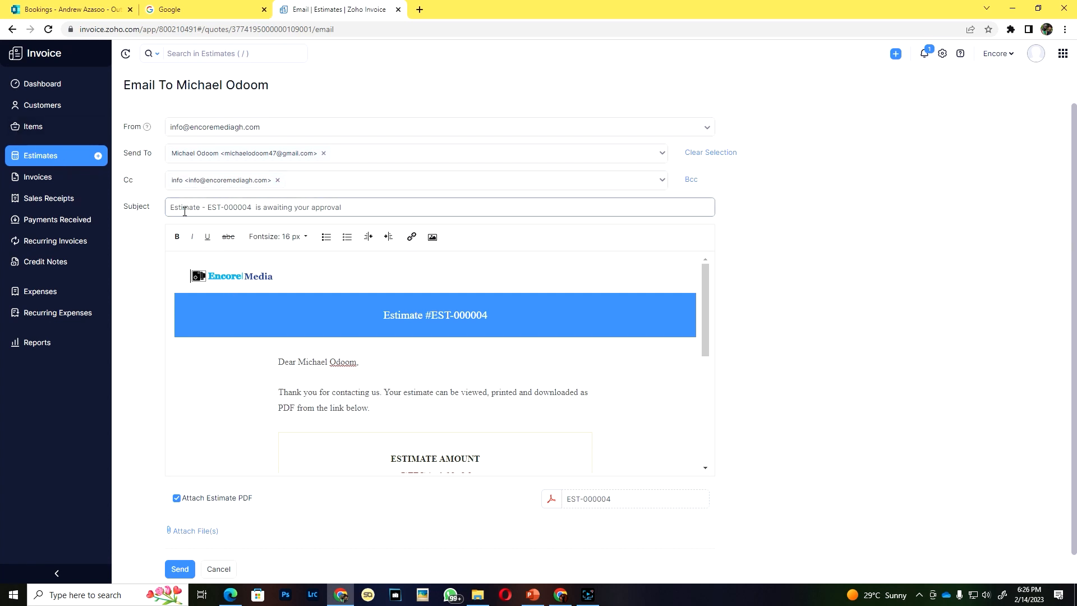
scroll(443, 375, "down", 4)
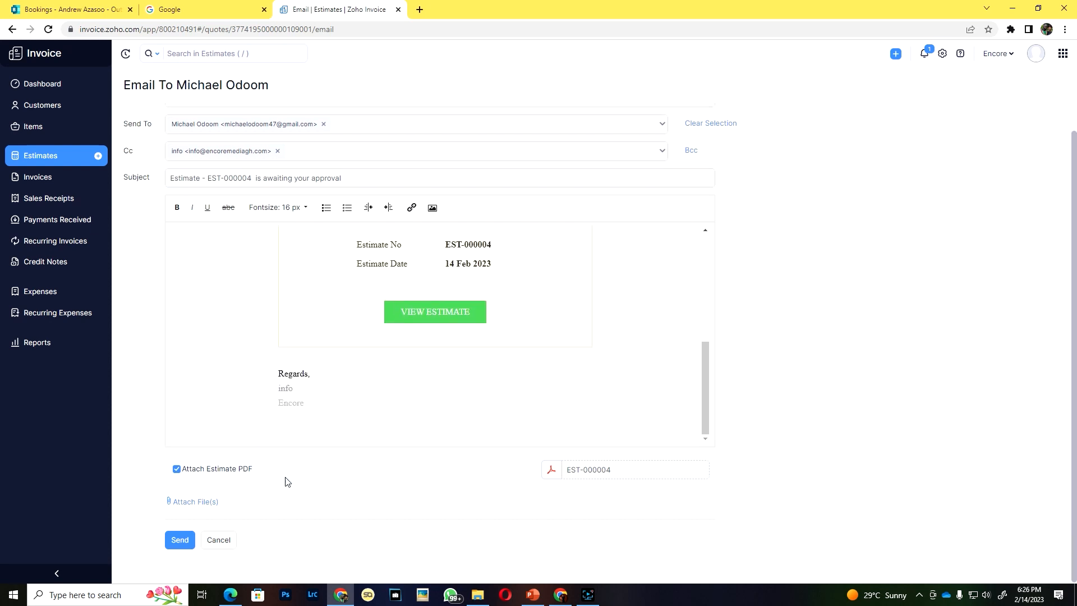
scroll(269, 485, "down", 1)
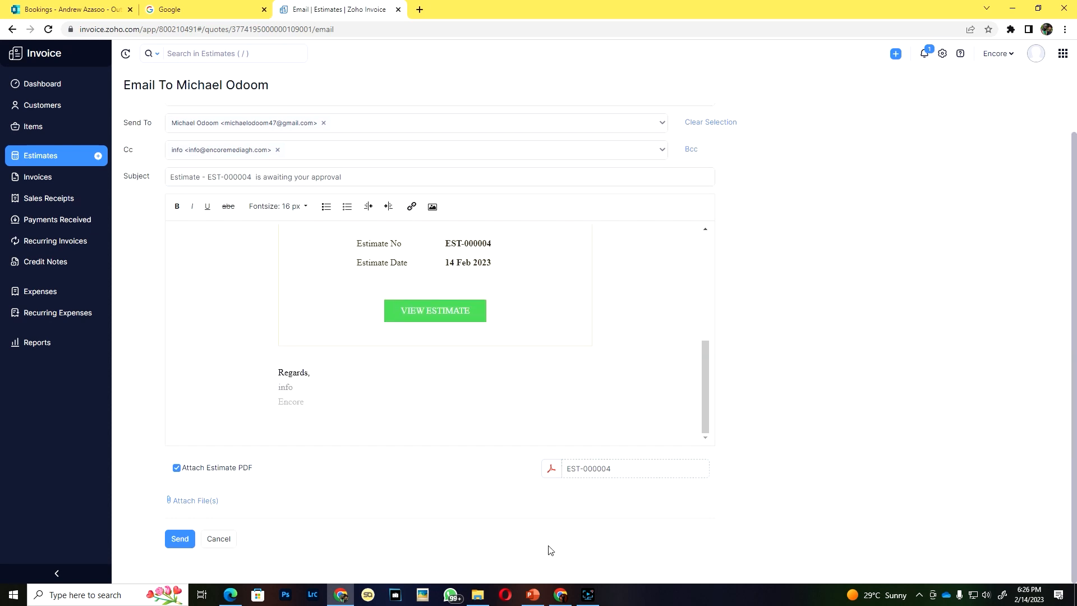
left_click(178, 539)
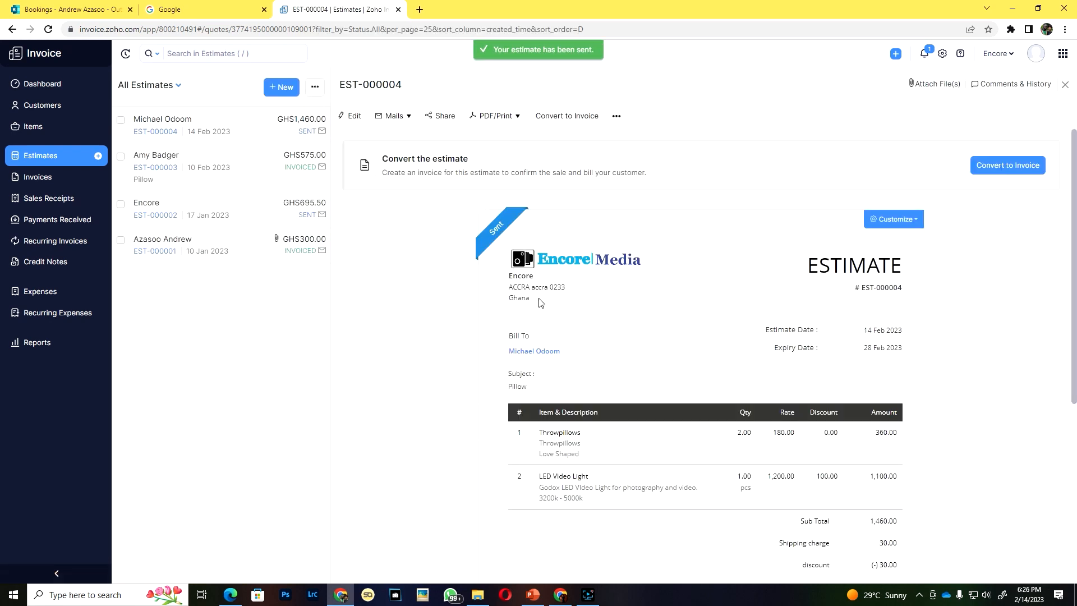
Step: Review the sent estimate from its header through the items and total to the notes and additional information
scroll(689, 403, "down", 4)
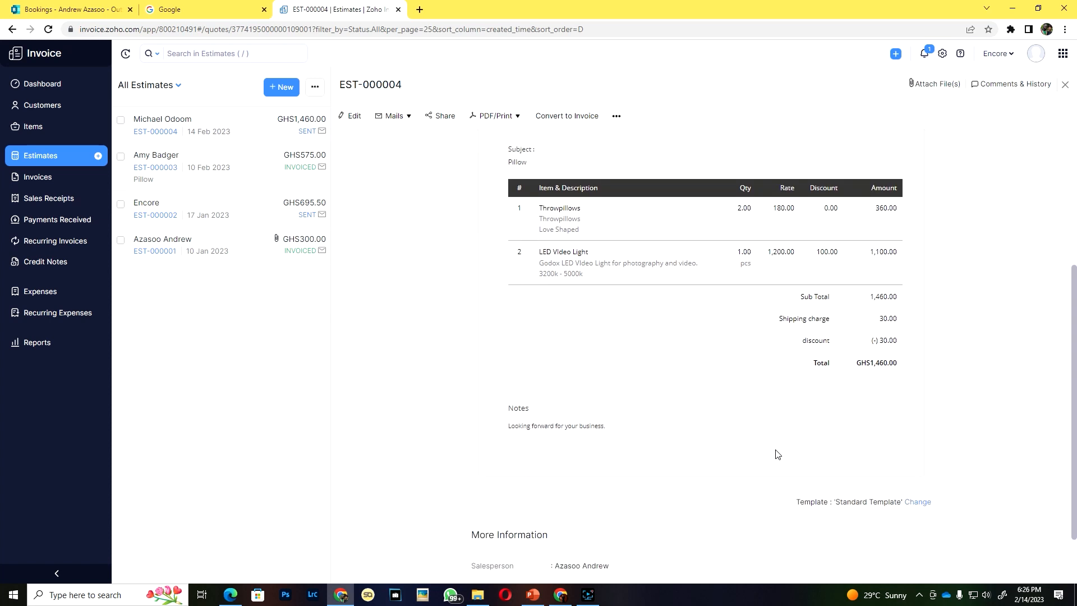
scroll(783, 268, "up", 4)
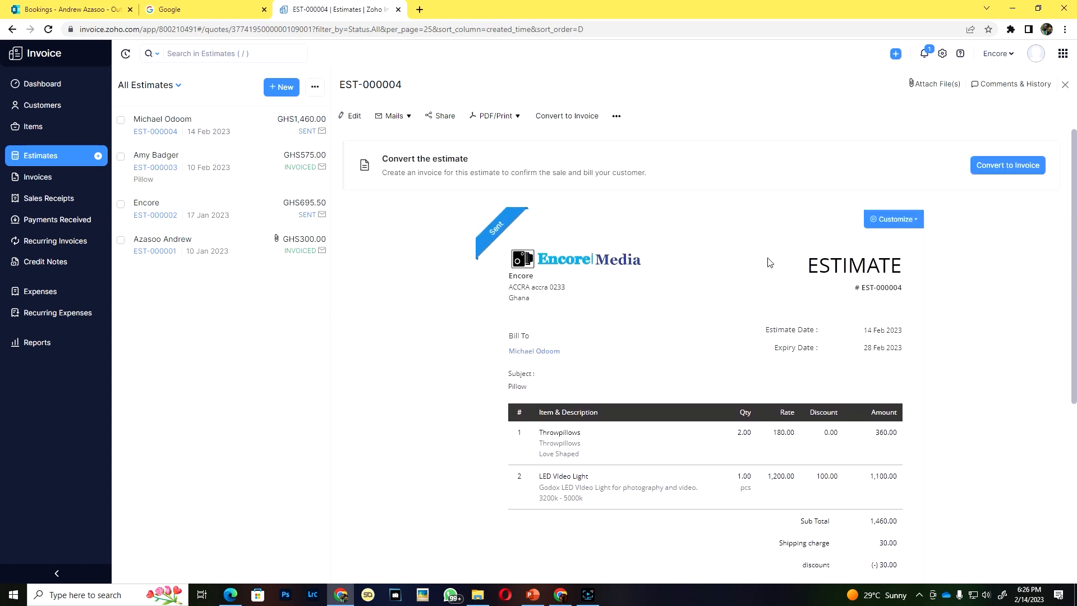
scroll(643, 405, "down", 1)
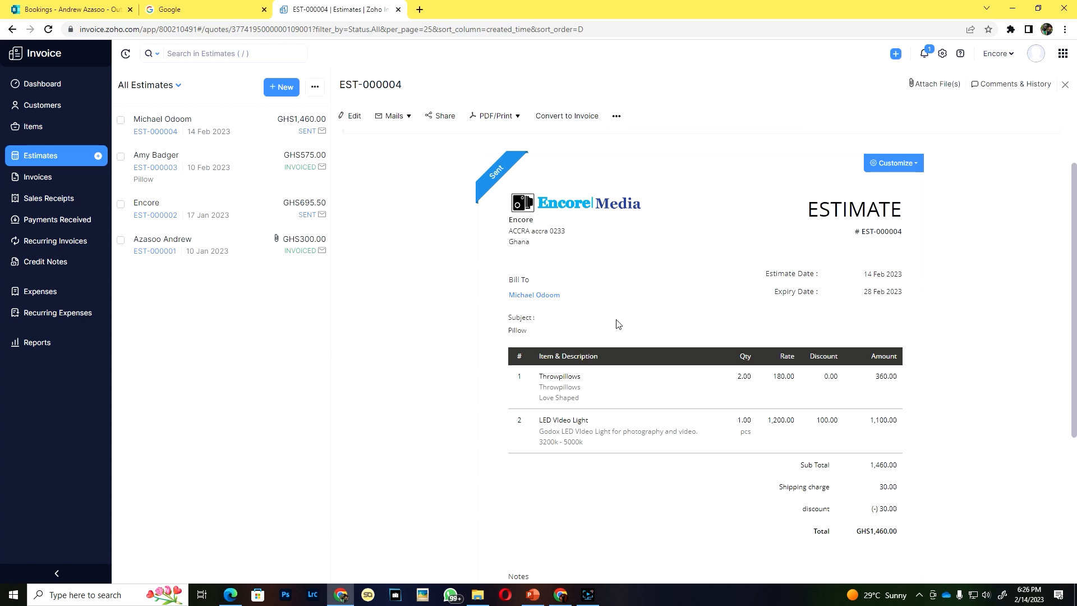
scroll(702, 367, "down", 4)
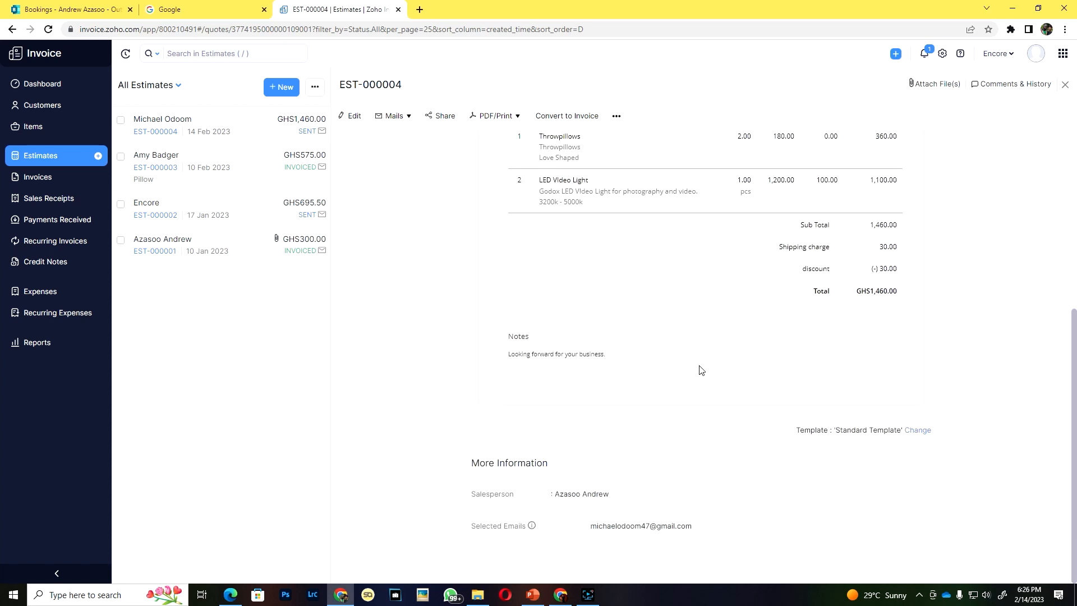
scroll(656, 351, "up", 5)
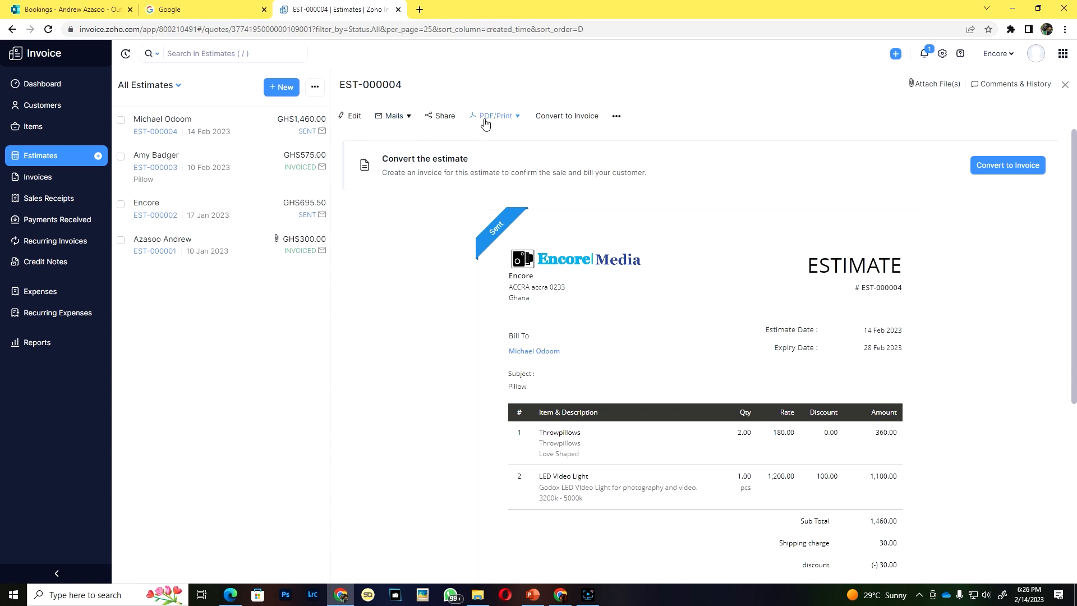
Step: Save the estimate as a PDF file named EST-000004 in the Downloads folder
left_click(408, 117)
left_click(517, 117)
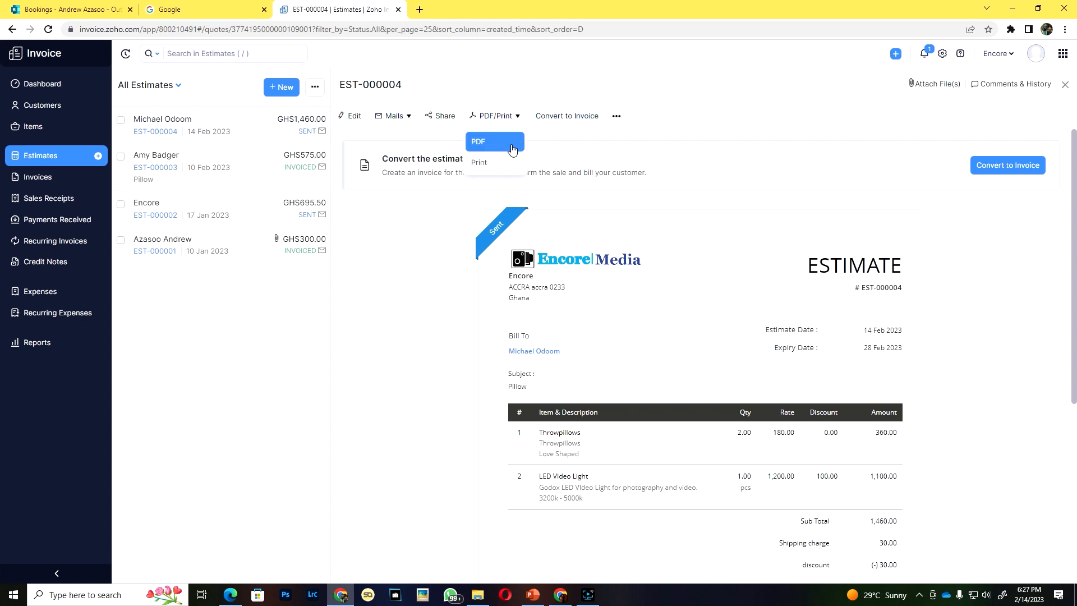
left_click(496, 147)
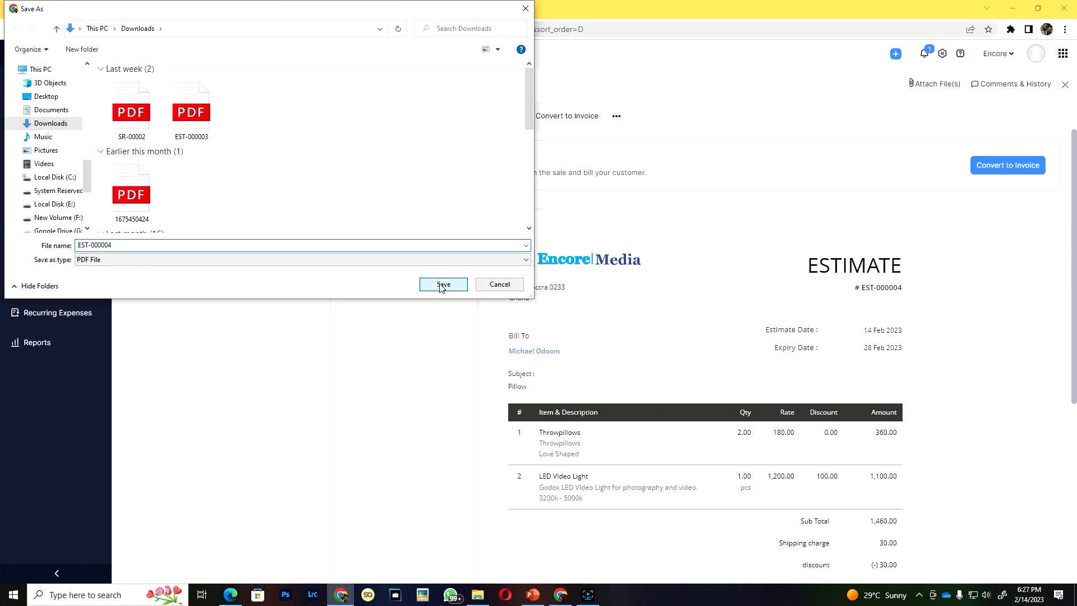
left_click(443, 284)
Step: Open the downloaded estimate PDF, look through its page and close it
left_click(46, 568)
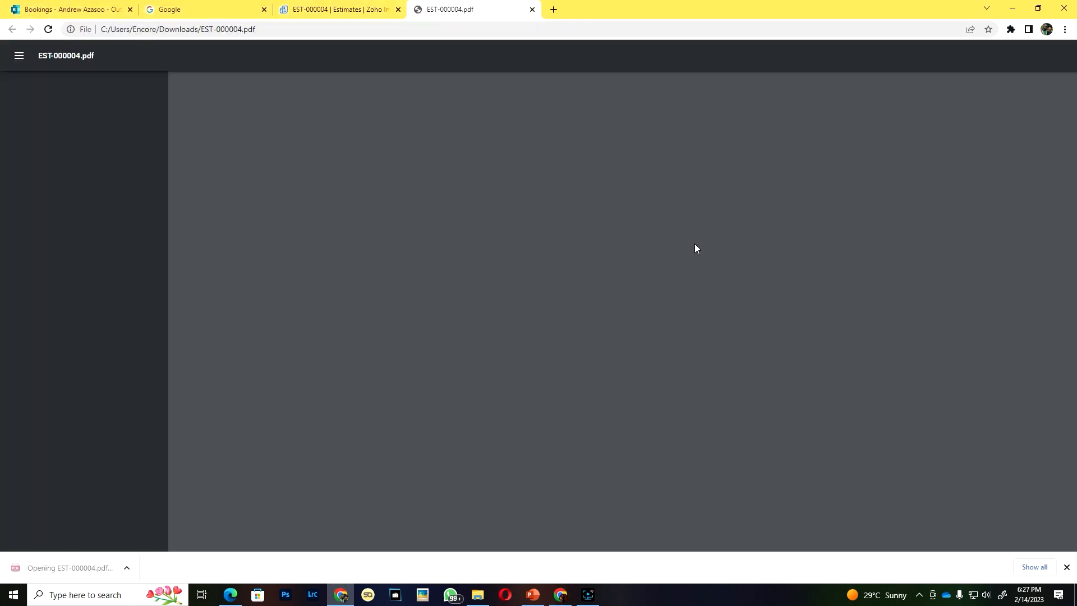
scroll(675, 369, "down", 3)
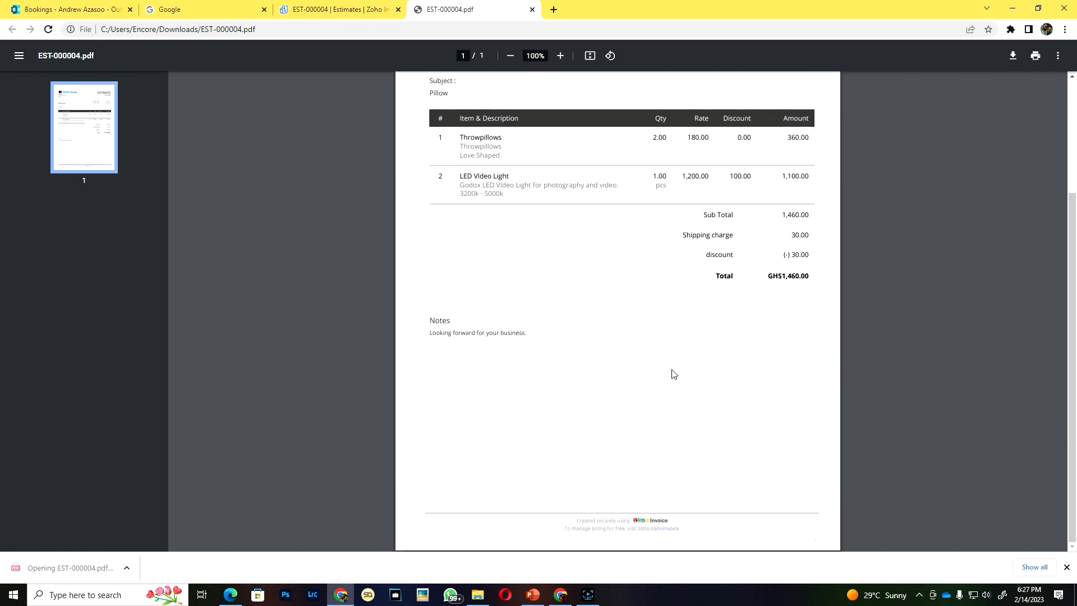
scroll(660, 381, "up", 3)
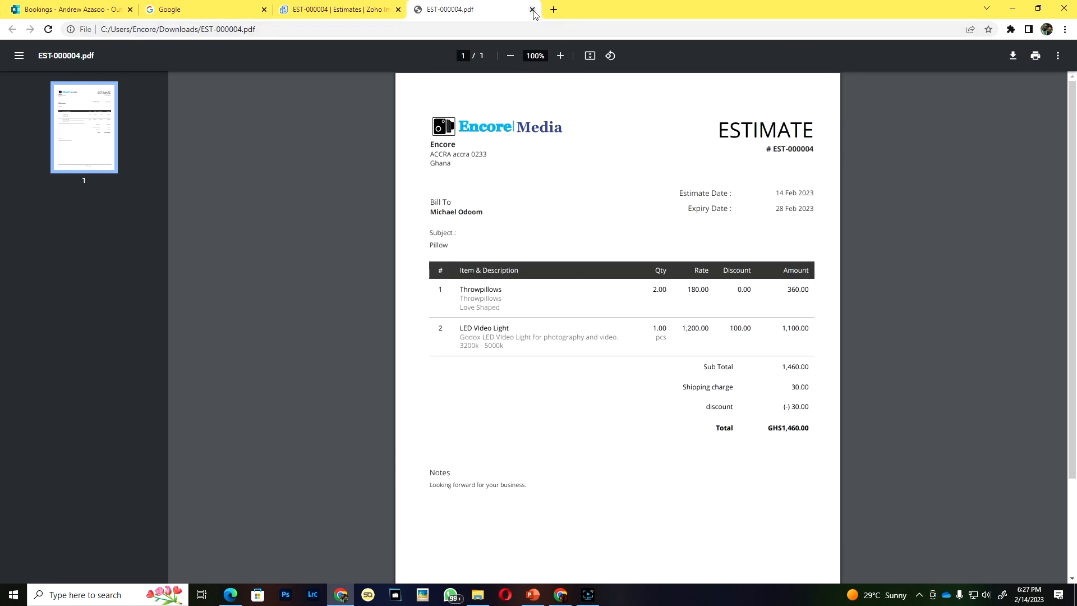
left_click(531, 9)
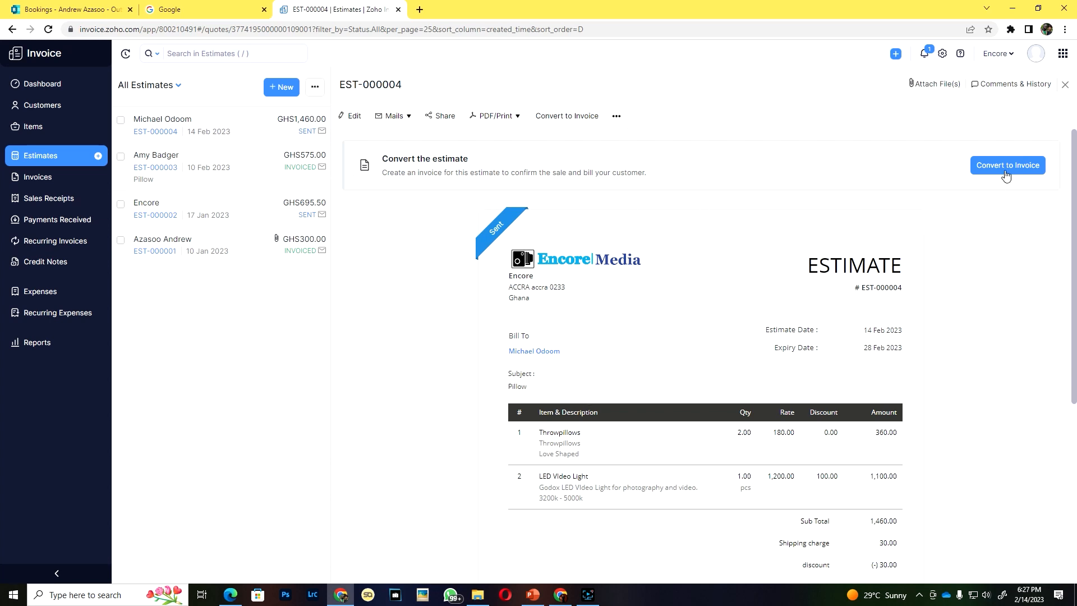
Step: Open a blank new invoice form and examine its fields
left_click(68, 181)
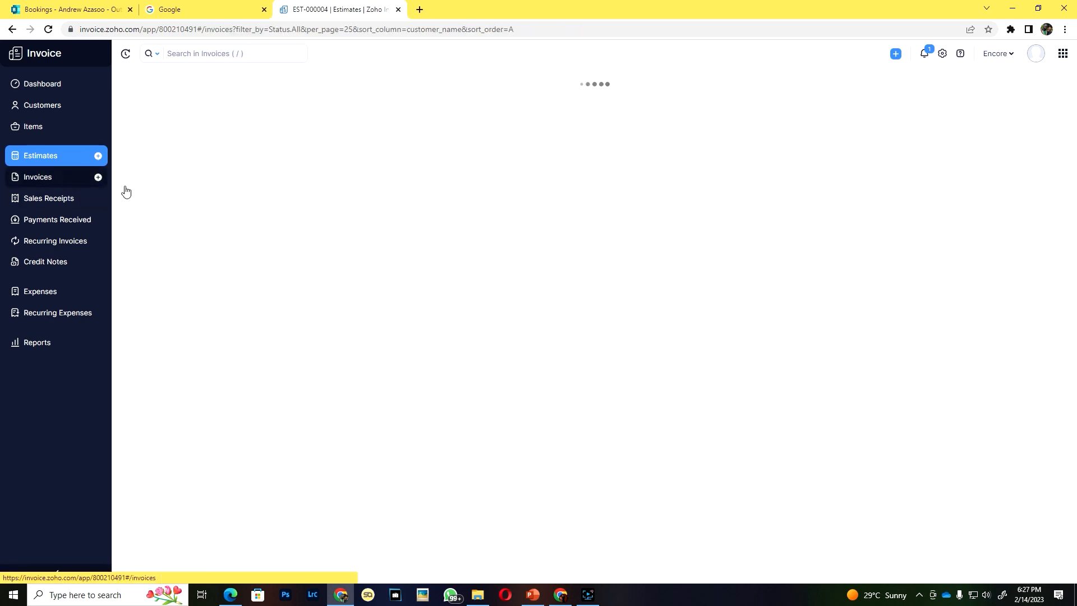
left_click(996, 87)
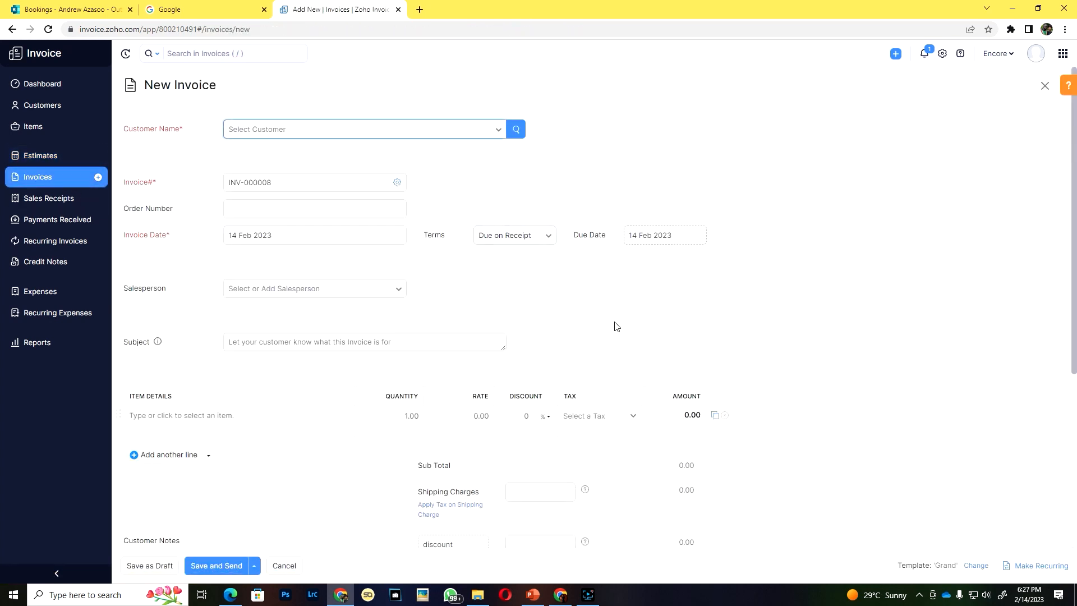
scroll(396, 435, "down", 5)
scroll(489, 490, "up", 5)
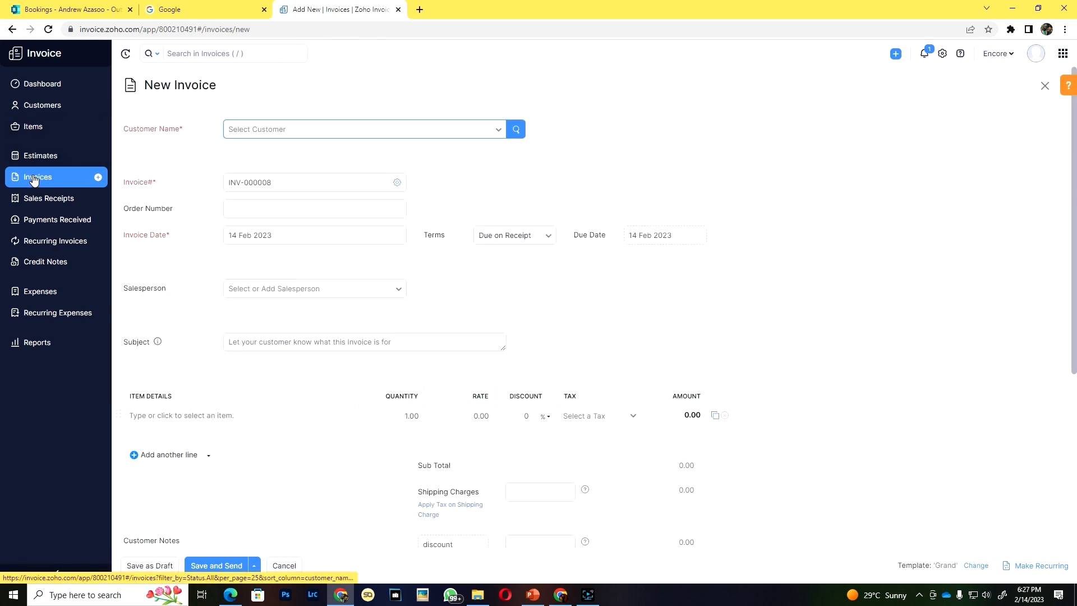
Step: Return to the estimates list, open estimate EST-000004 and convert it to an invoice
left_click(36, 158)
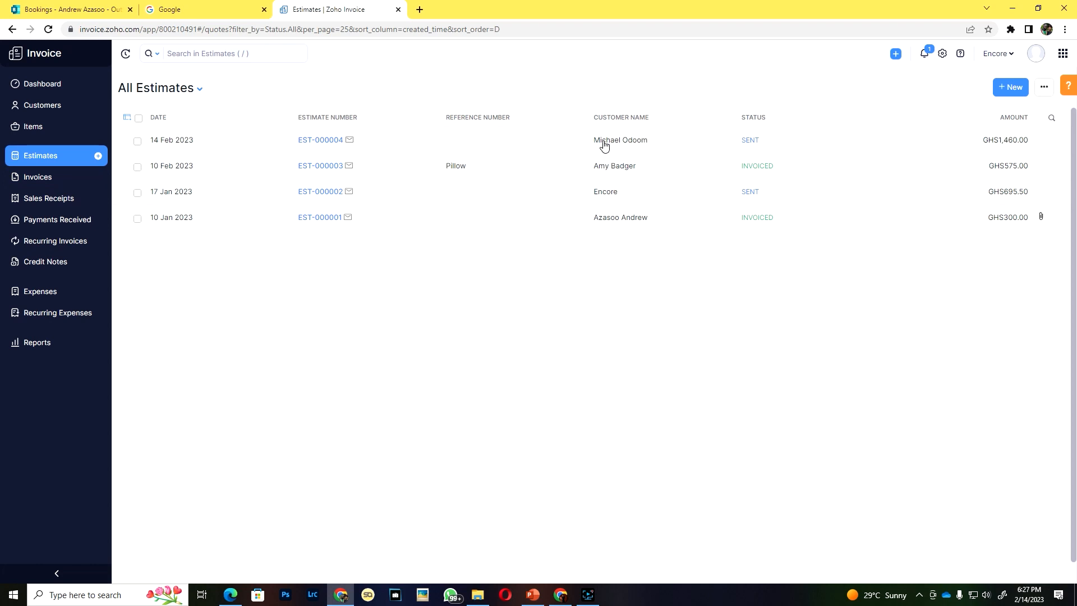
left_click(604, 145)
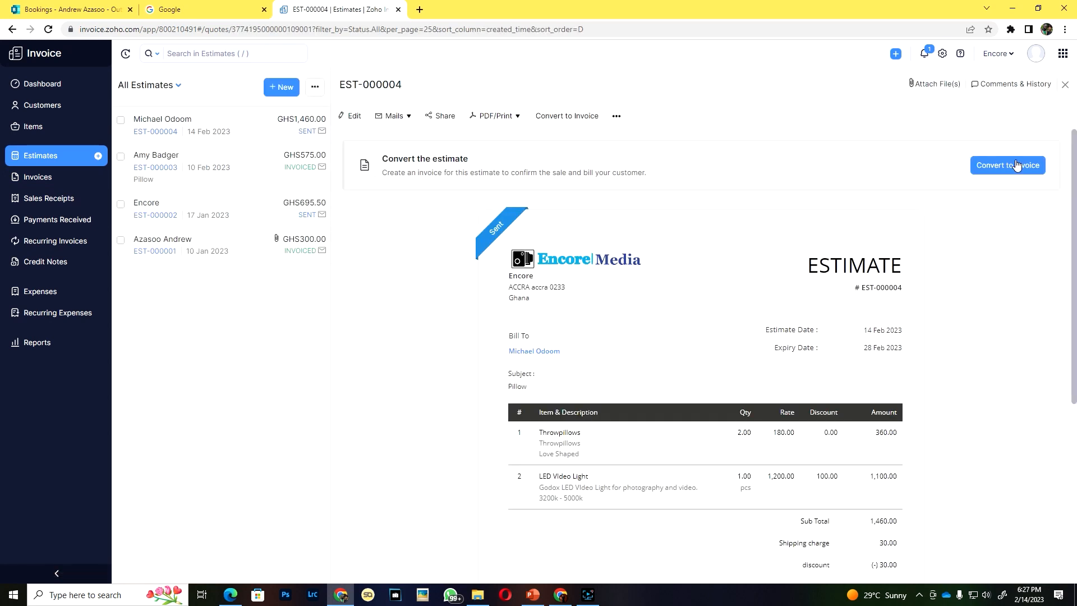
left_click(1015, 165)
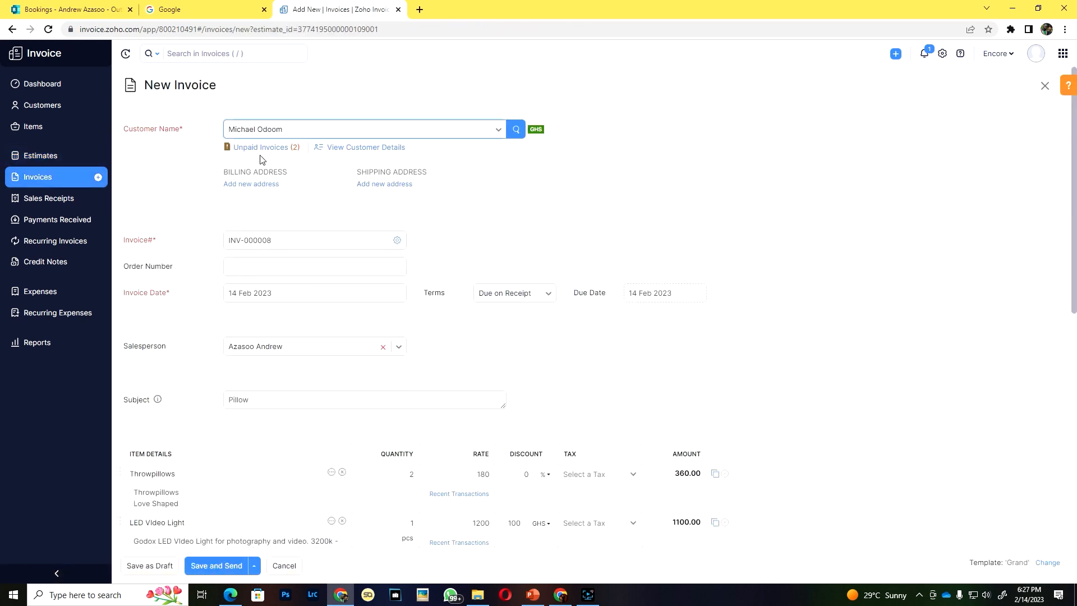
Step: Check the converted invoice's order number, customer notes and terms fields without changing them, and save the invoice for sending
scroll(291, 354, "down", 1)
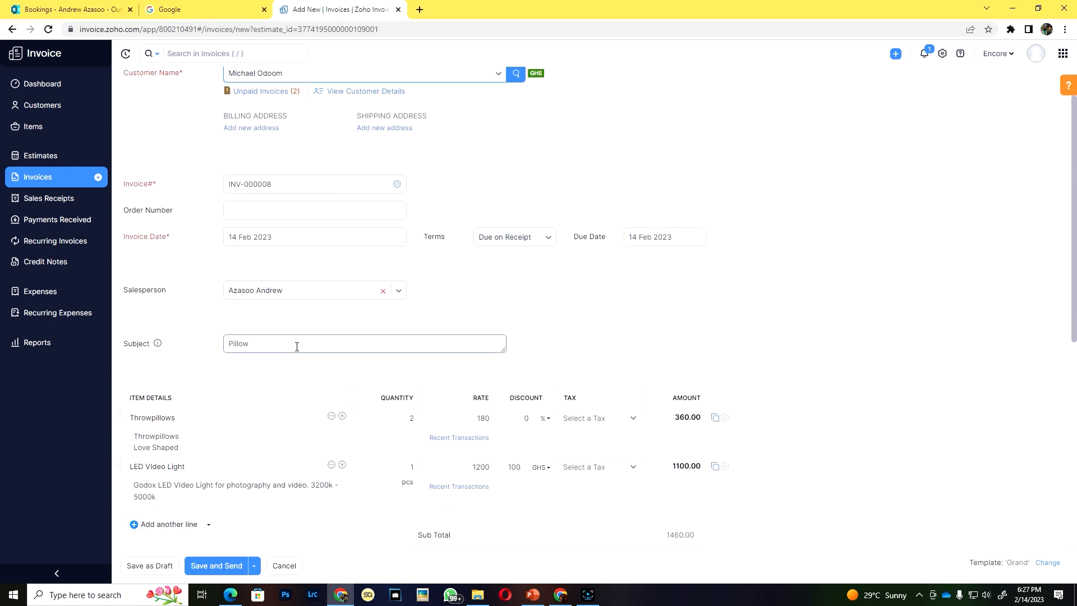
left_click(273, 211)
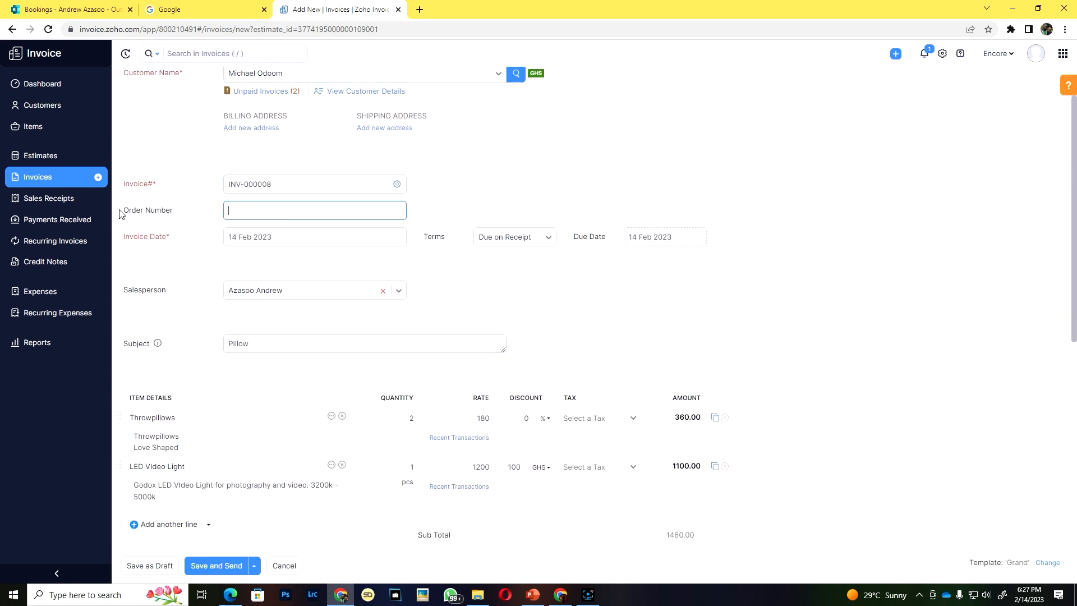
left_click_drag(151, 213, 272, 216)
left_click(271, 216)
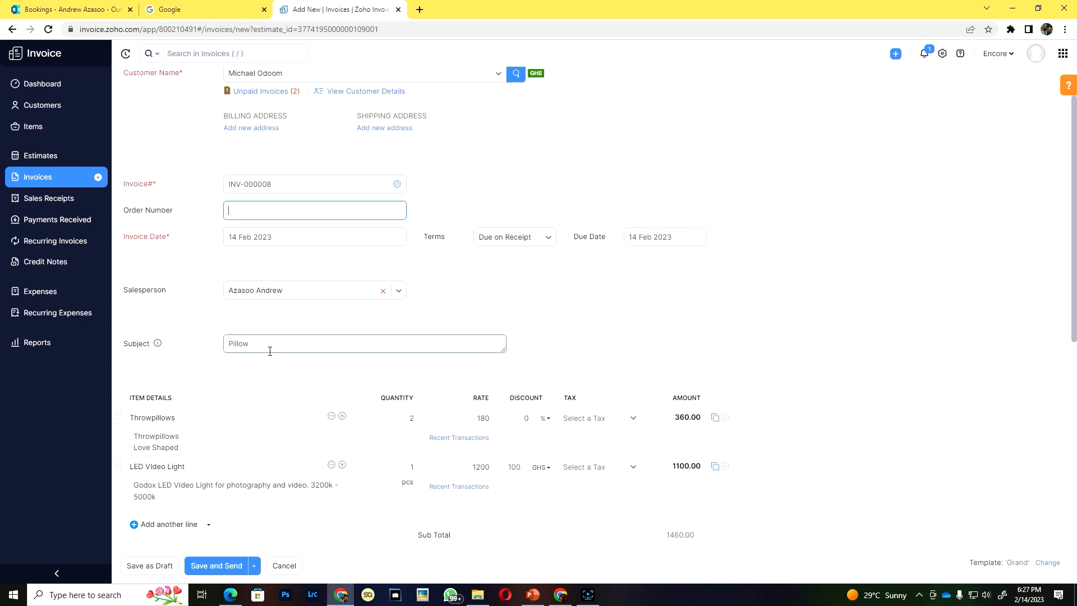
scroll(217, 390, "down", 5)
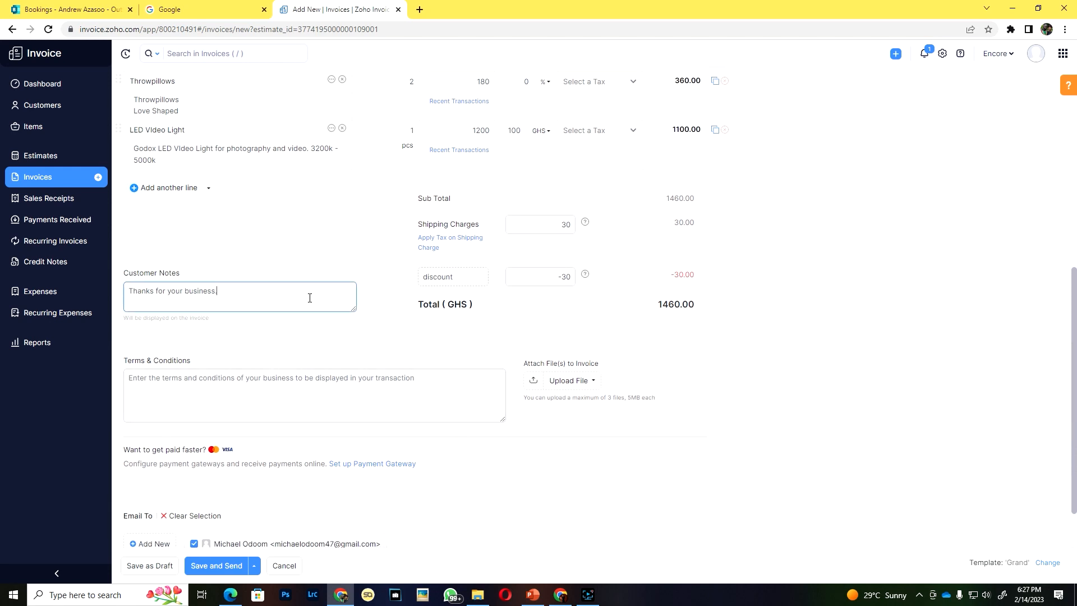
left_click(350, 397)
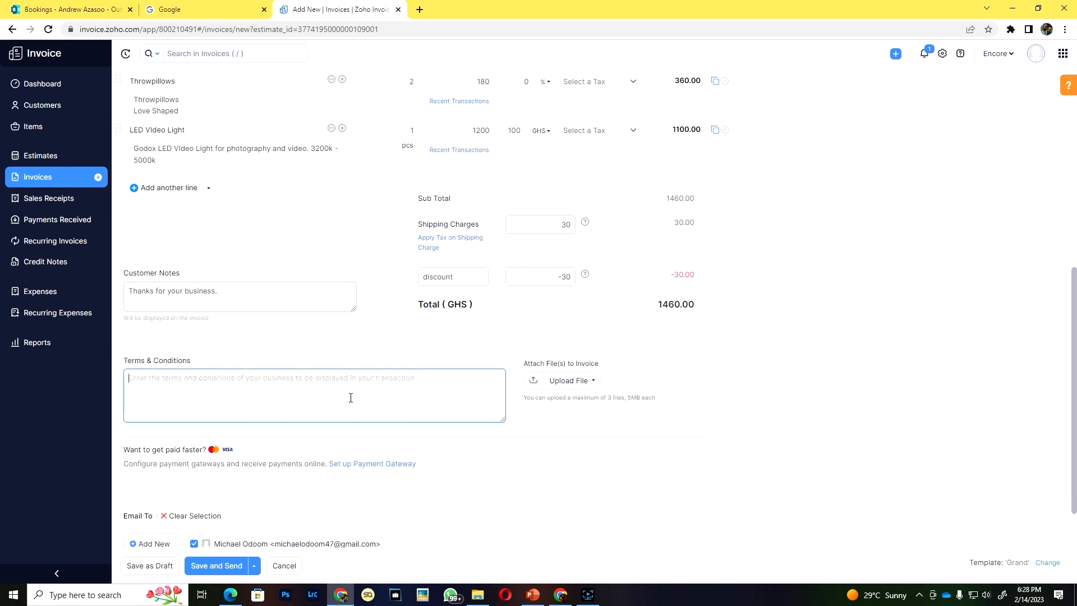
scroll(347, 486, "down", 2)
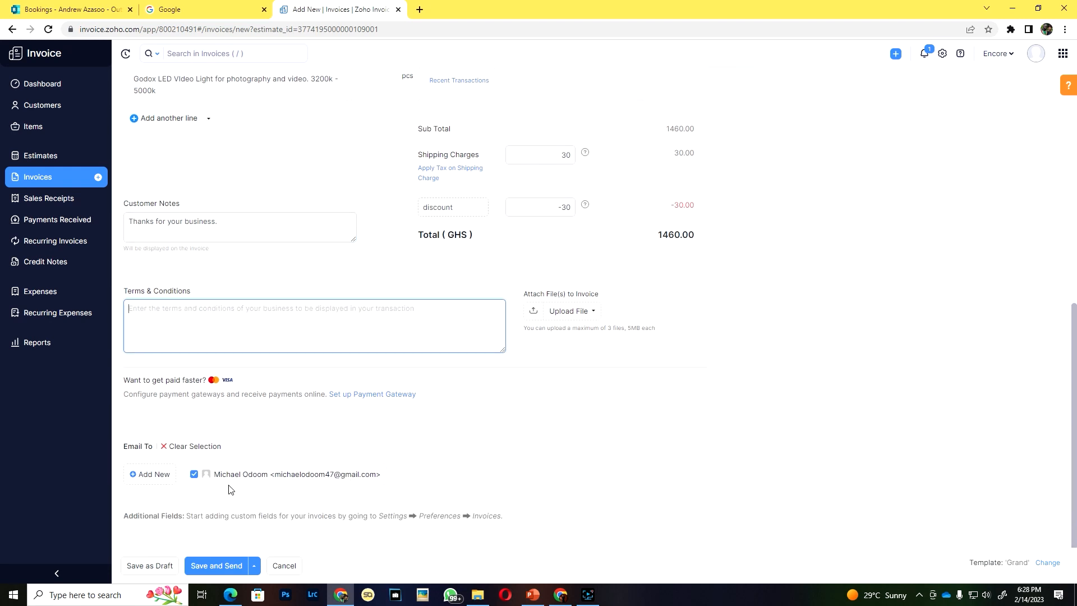
left_click(231, 565)
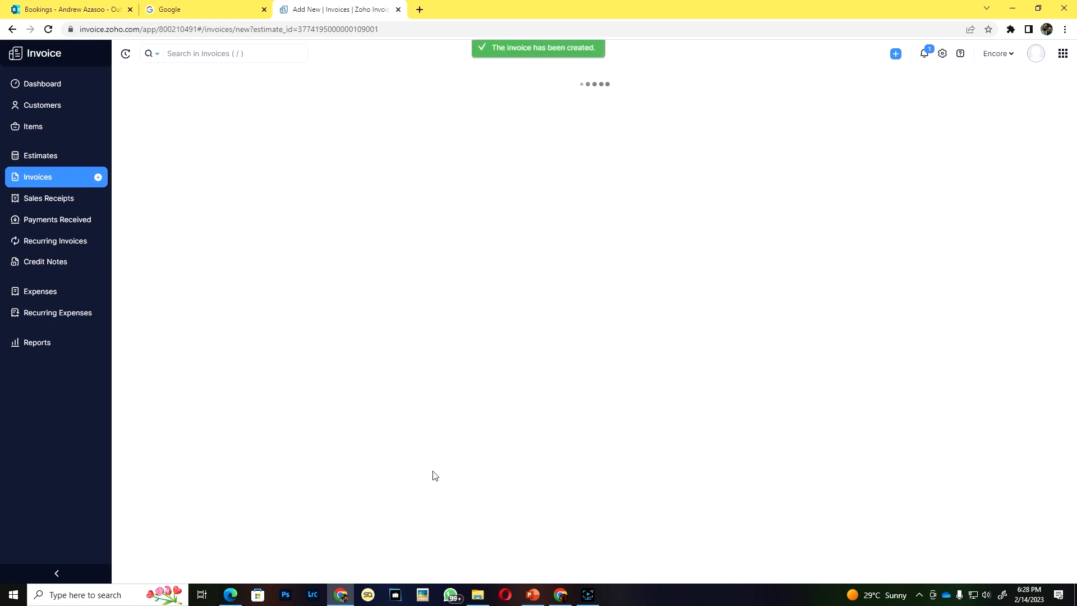
Step: Review the invoice email draft, including its online payment sentence, invoice amount, dates and link for viewing the invoice
scroll(434, 396, "down", 5)
scroll(434, 396, "up", 5)
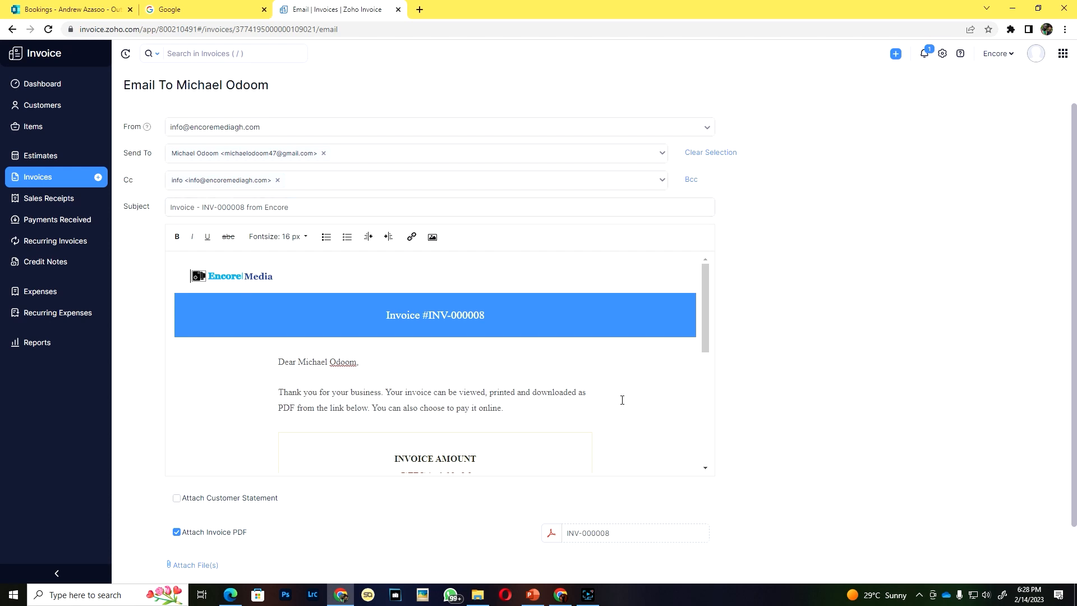
scroll(578, 400, "down", 2)
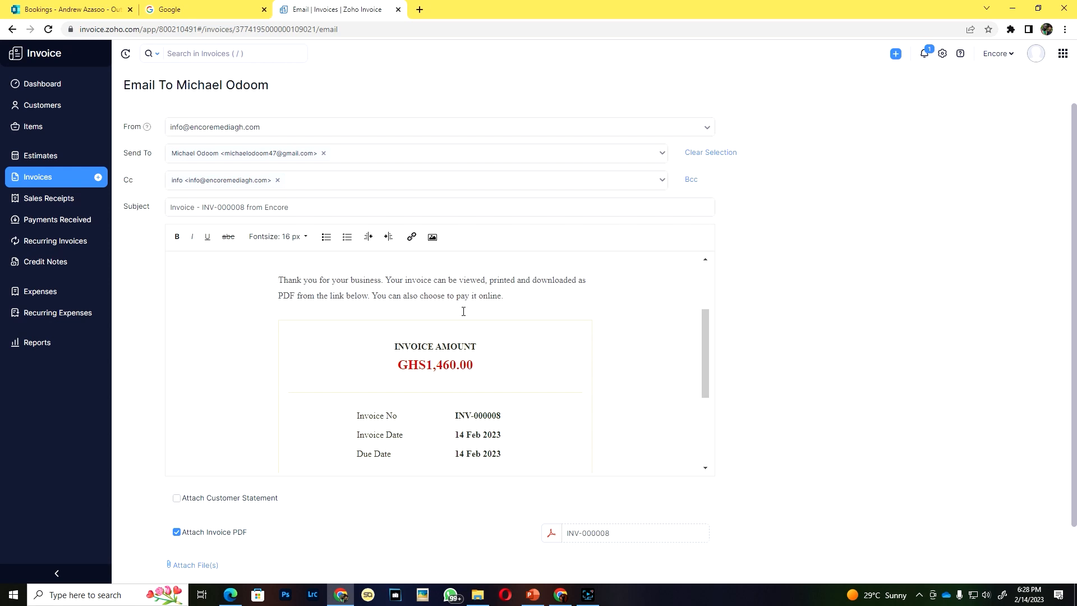
scroll(463, 311, "down", 5)
scroll(367, 334, "up", 4)
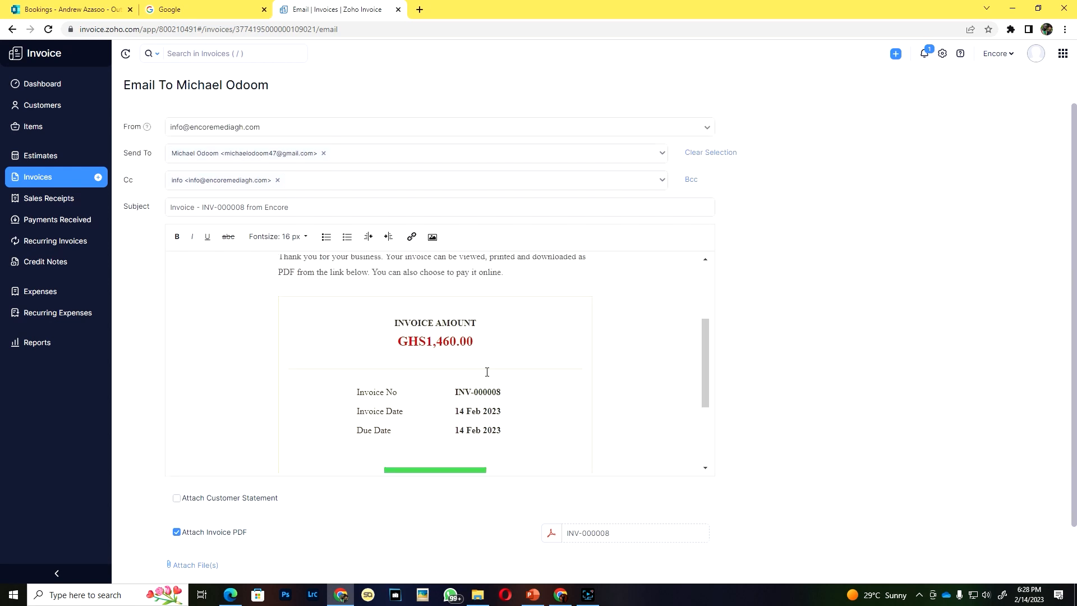
scroll(476, 370, "up", 2)
left_click_drag(512, 361, 370, 360)
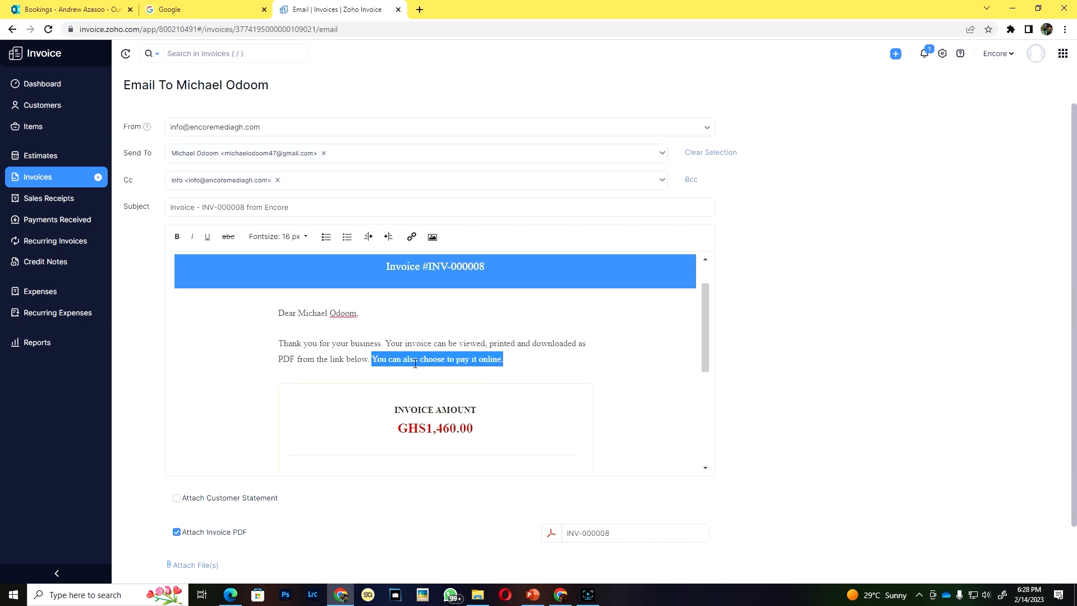
scroll(495, 399, "down", 4)
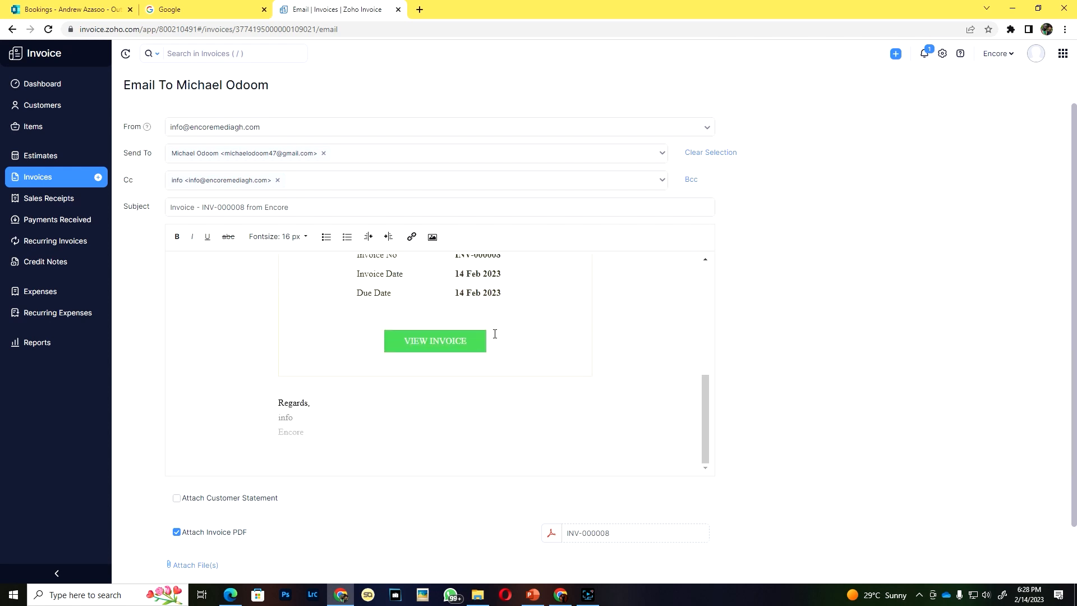
Step: Recheck the message of the invoice INV-000008 email and send it with the invoice PDF attached
scroll(495, 334, "up", 3)
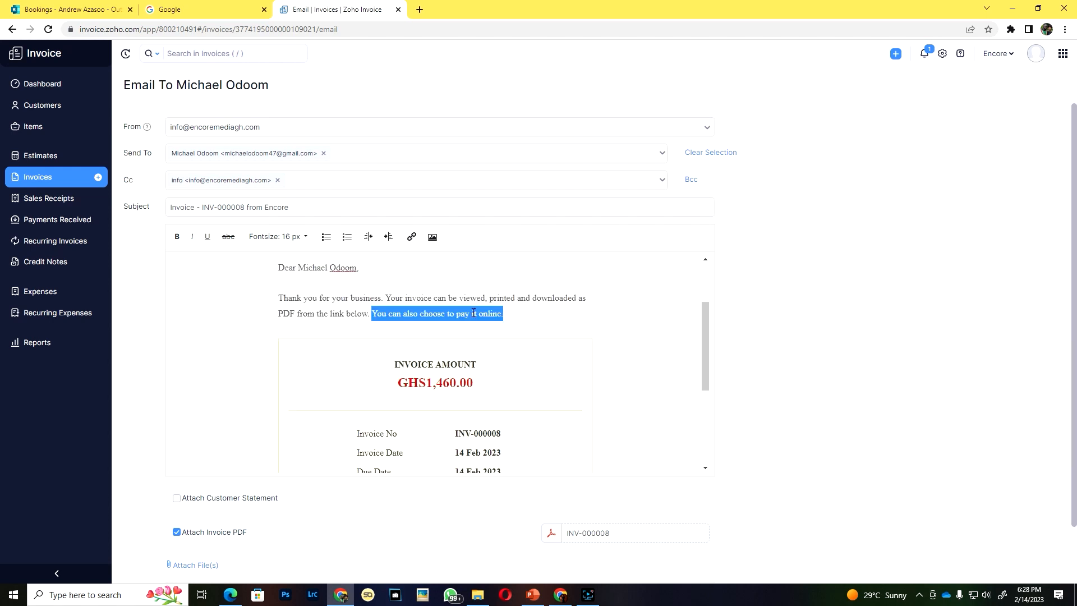
scroll(368, 353, "down", 4)
left_click(180, 539)
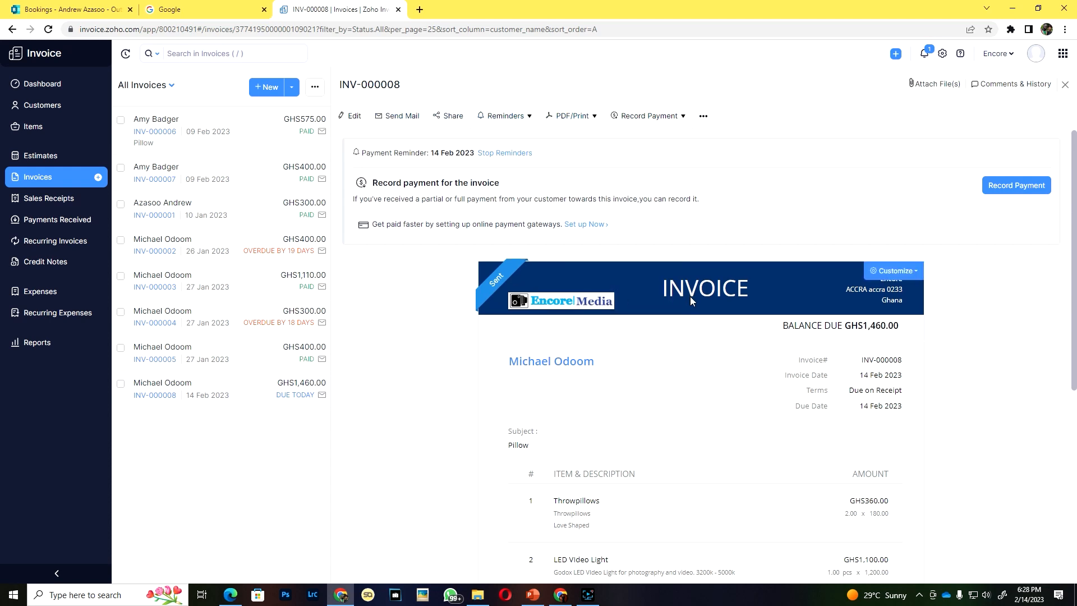
Step: Review the sent invoice INV-000008, including its balance due, due date, line items, totals and mobile money payment details
scroll(689, 296, "down", 2)
mouse_move(509, 174)
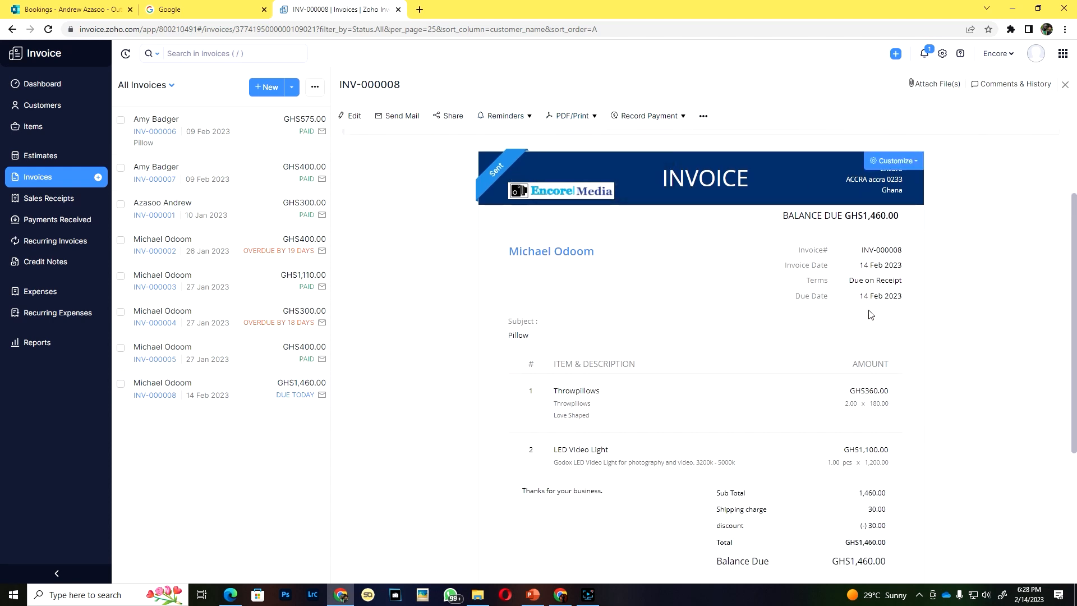
scroll(871, 316, "down", 4)
scroll(789, 381, "up", 5)
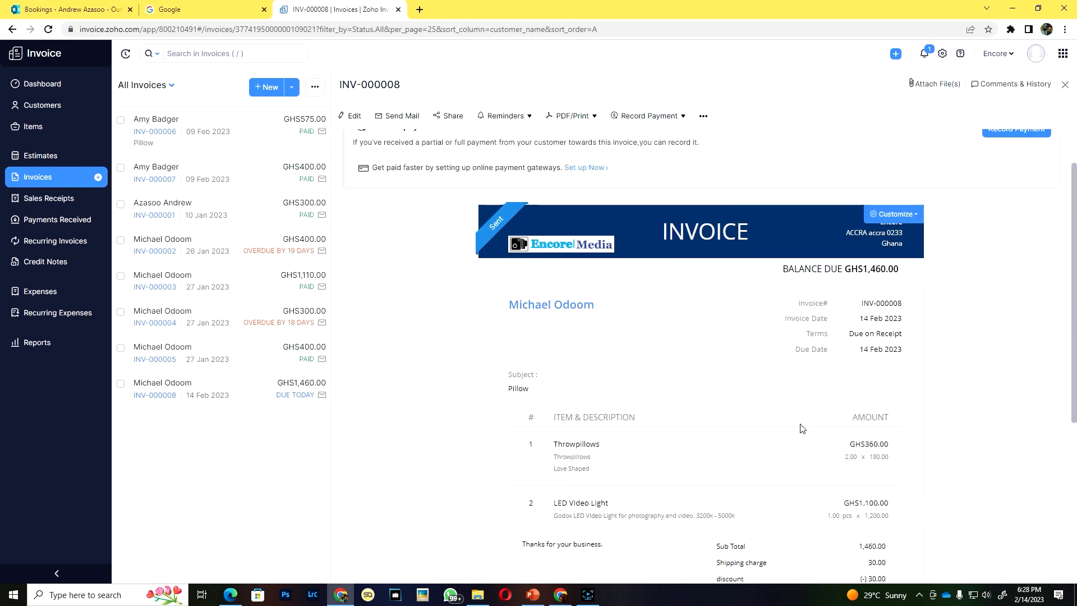
scroll(641, 372, "down", 4)
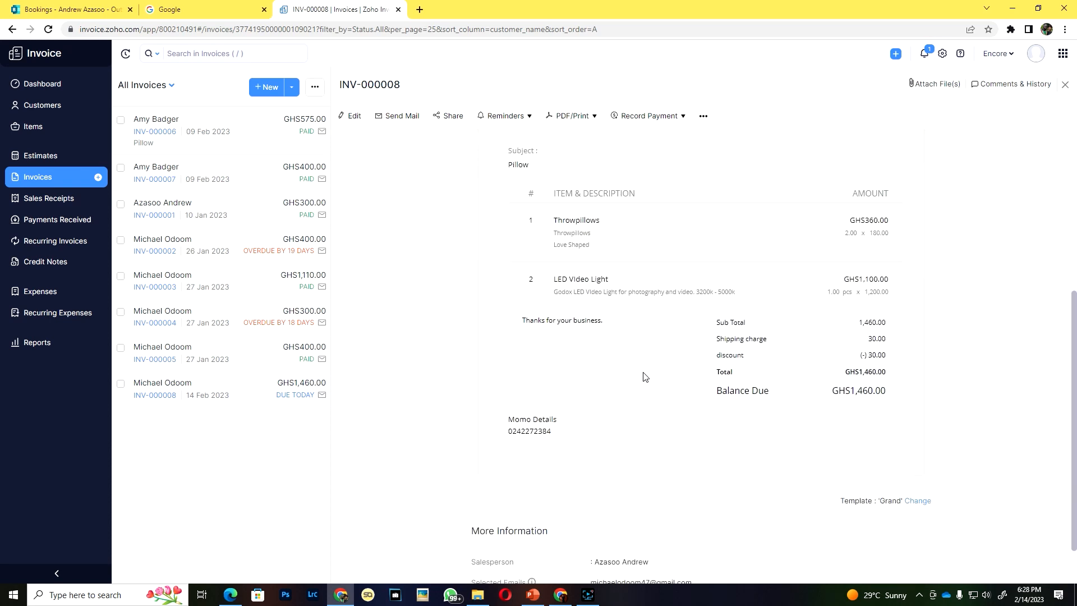
scroll(645, 376, "up", 4)
scroll(645, 377, "up", 2)
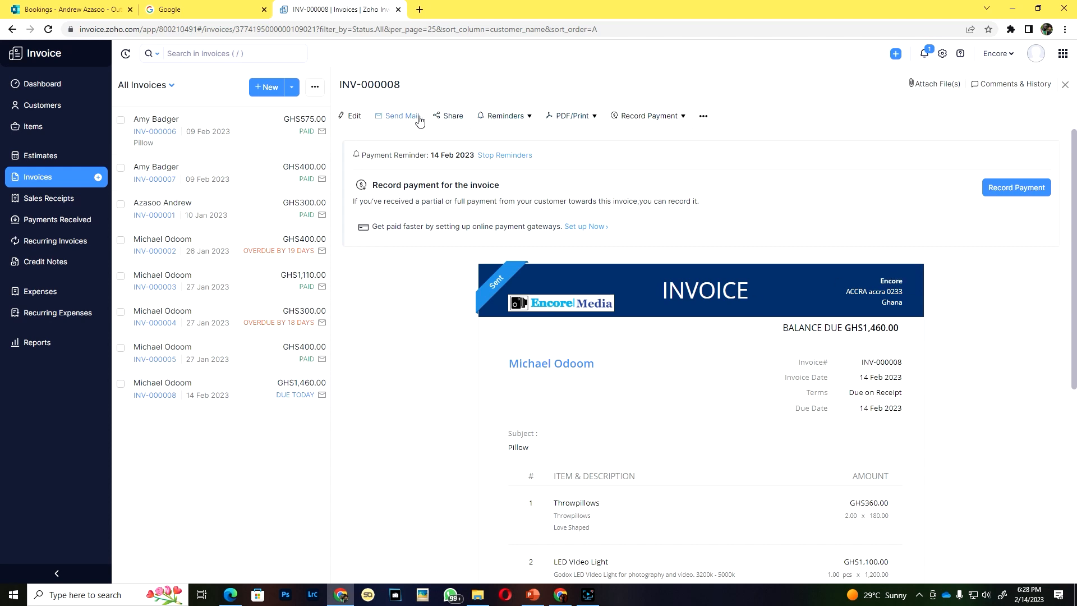
Step: Look through the payment reminder options and the PDF and print options available for the sent invoice
left_click(522, 116)
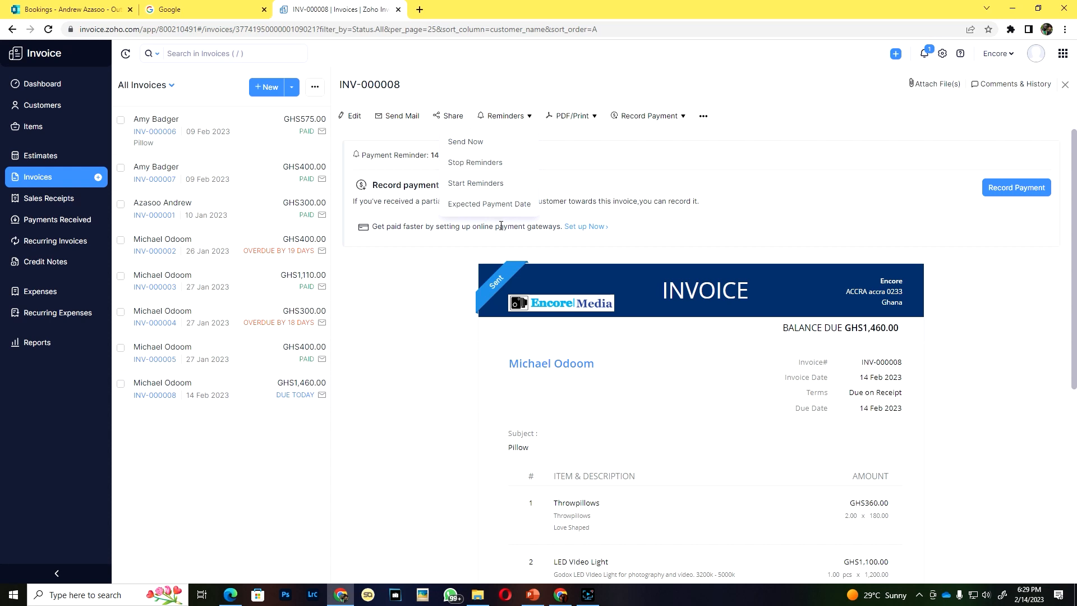
left_click(514, 182)
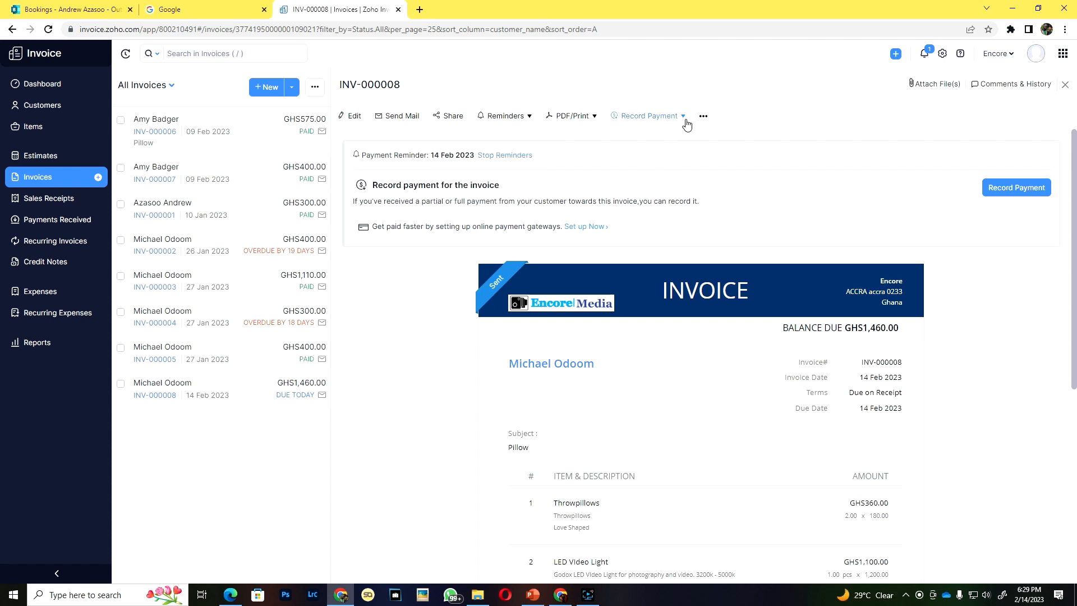
left_click(595, 119)
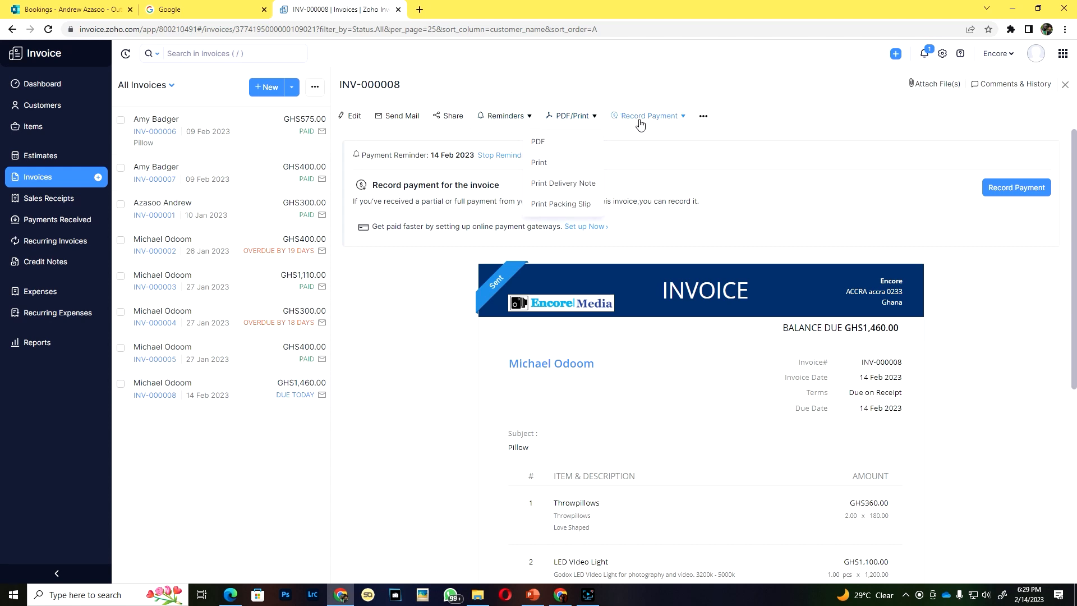
Step: Open the write-off form for the invoice, examine its required reason field, and close it without writing anything off
left_click(682, 117)
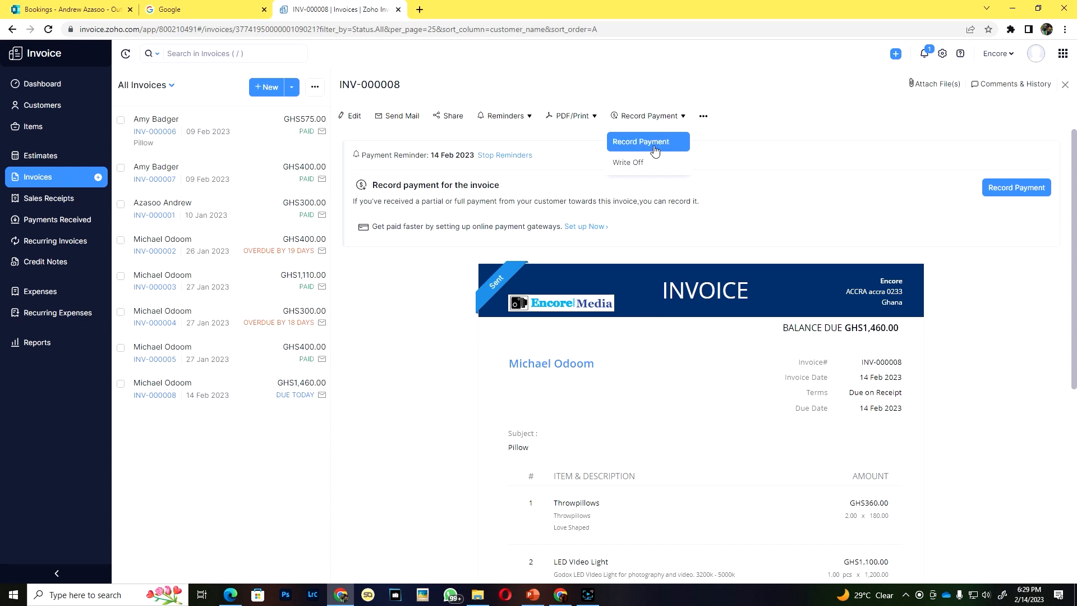
left_click(622, 164)
left_click(535, 126)
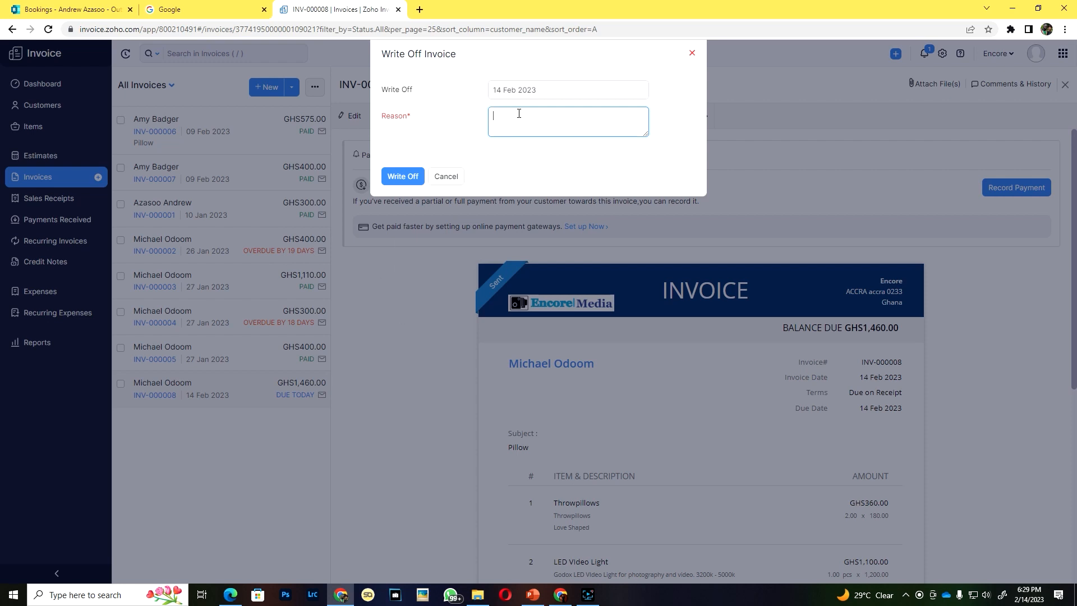
left_click_drag(418, 121, 361, 114)
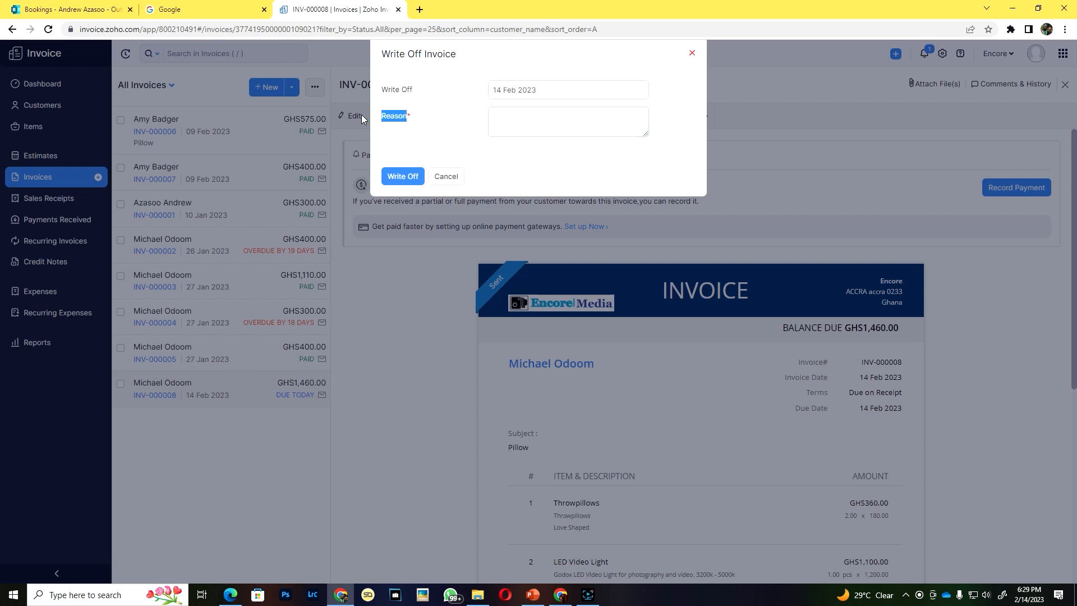
left_click(522, 122)
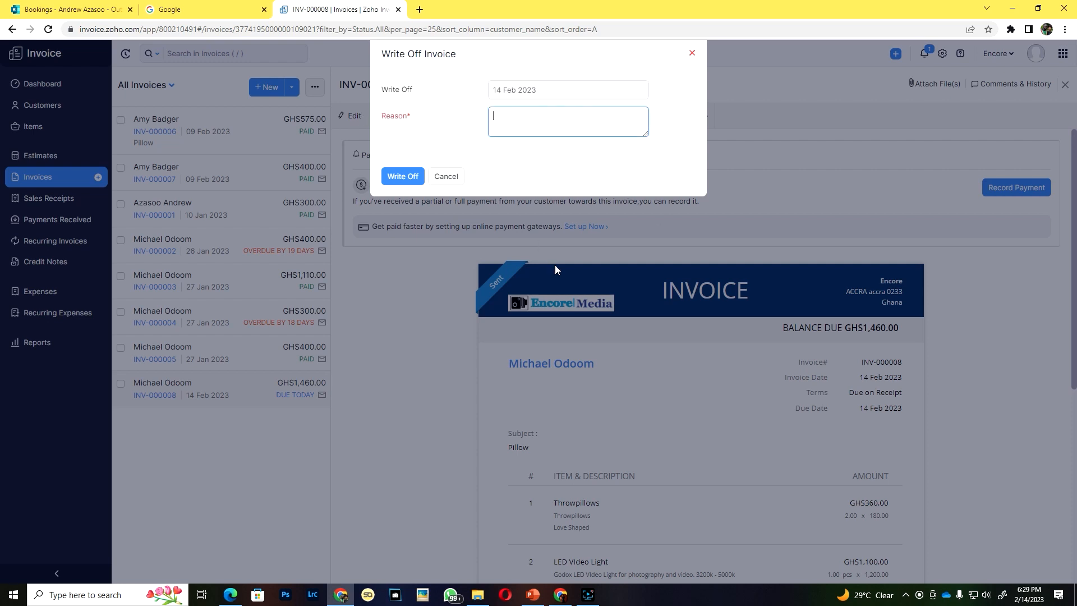
left_click(692, 53)
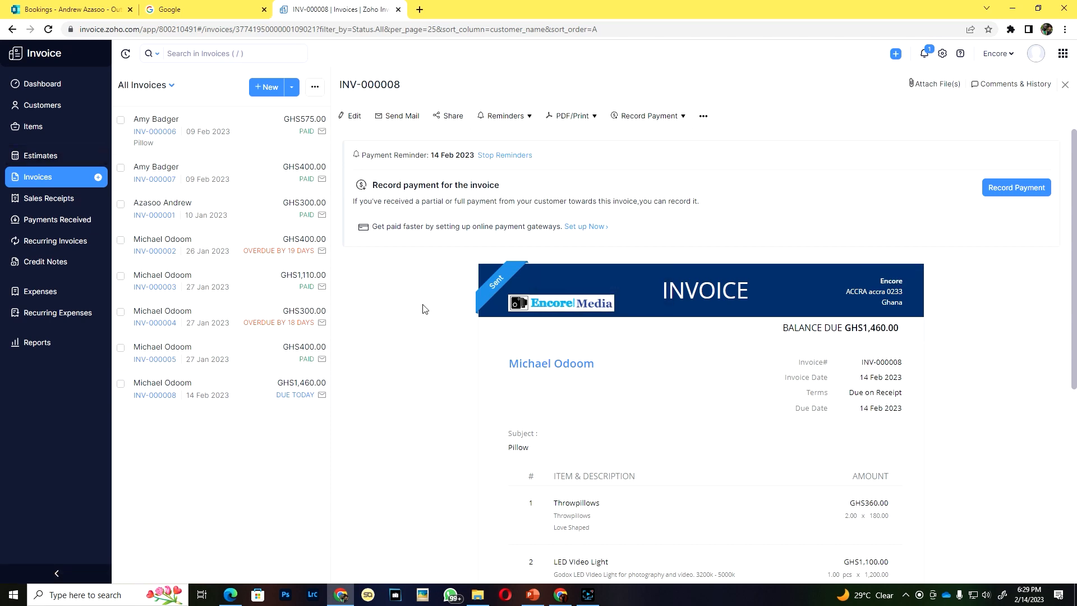
Step: Open the payment form for INV-000008, examine how payment modes are configured, and leave without saving either the modes or the payment
left_click(988, 188)
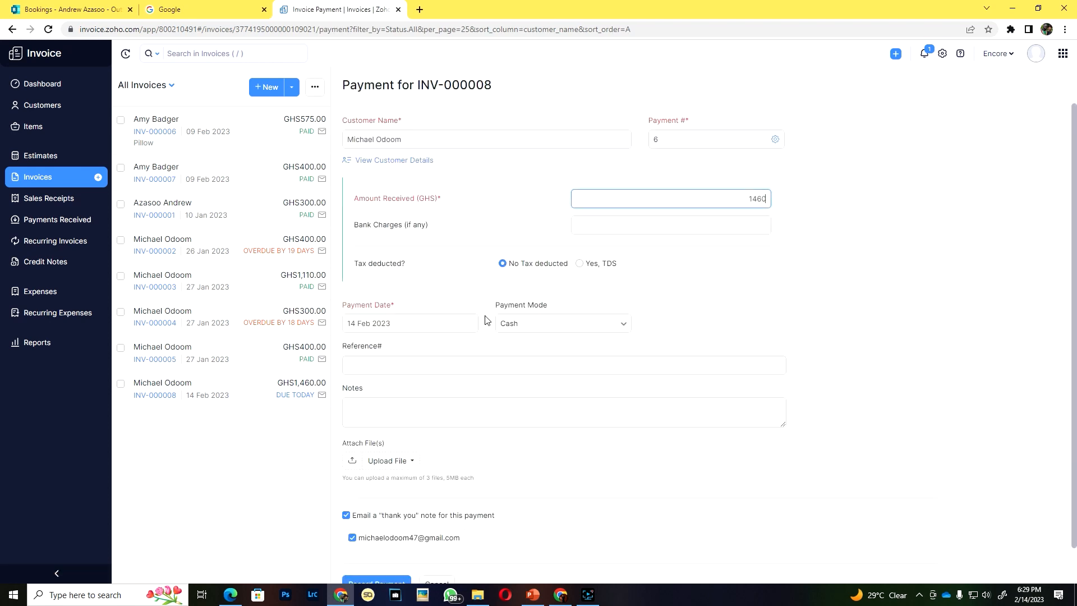
scroll(449, 387, "down", 1)
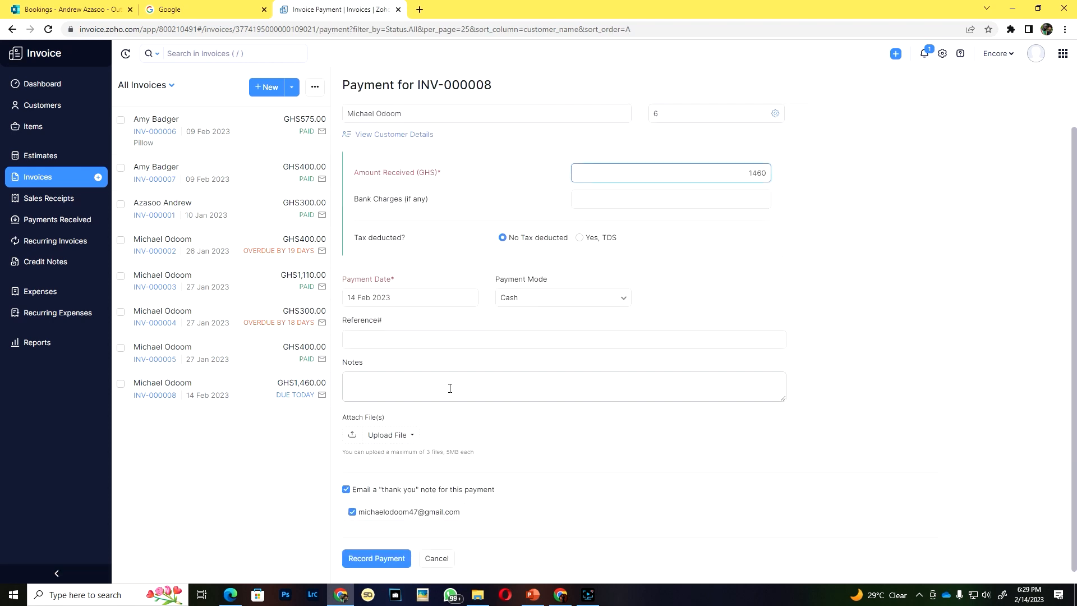
left_click(529, 286)
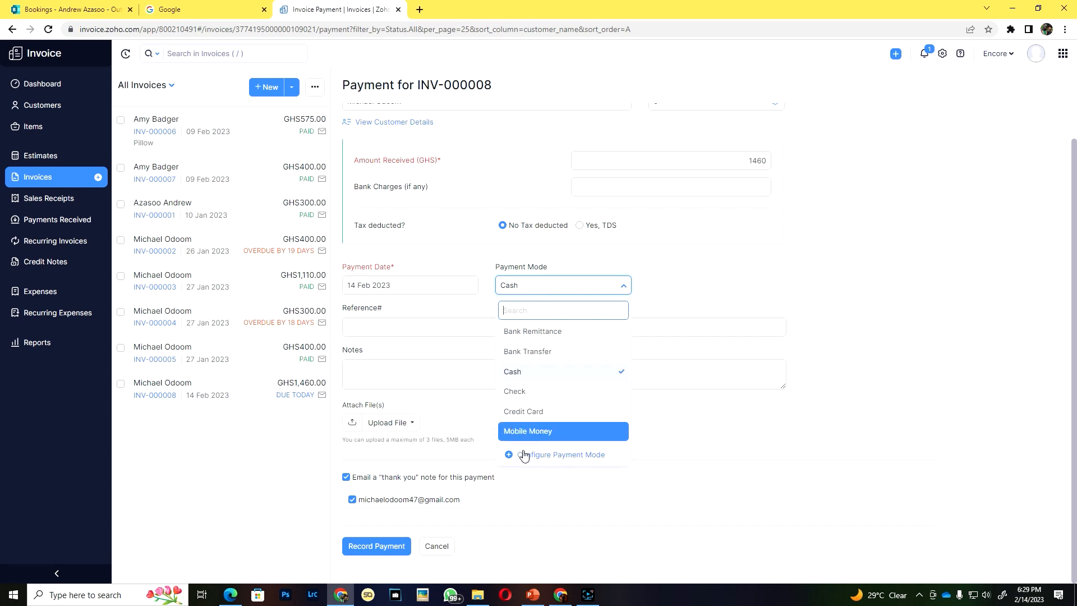
left_click(592, 455)
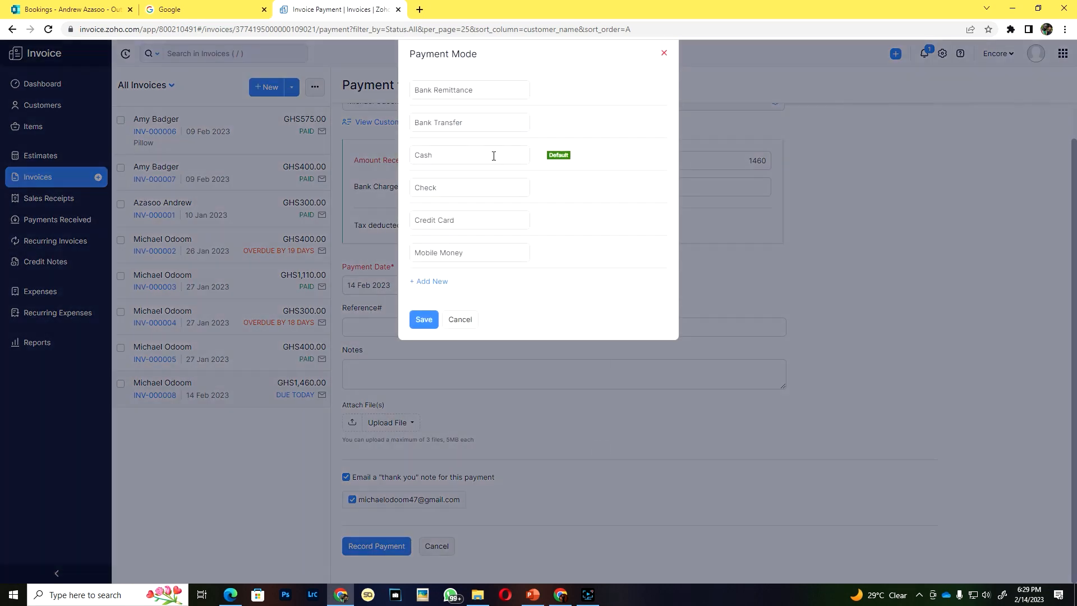
left_click(432, 281)
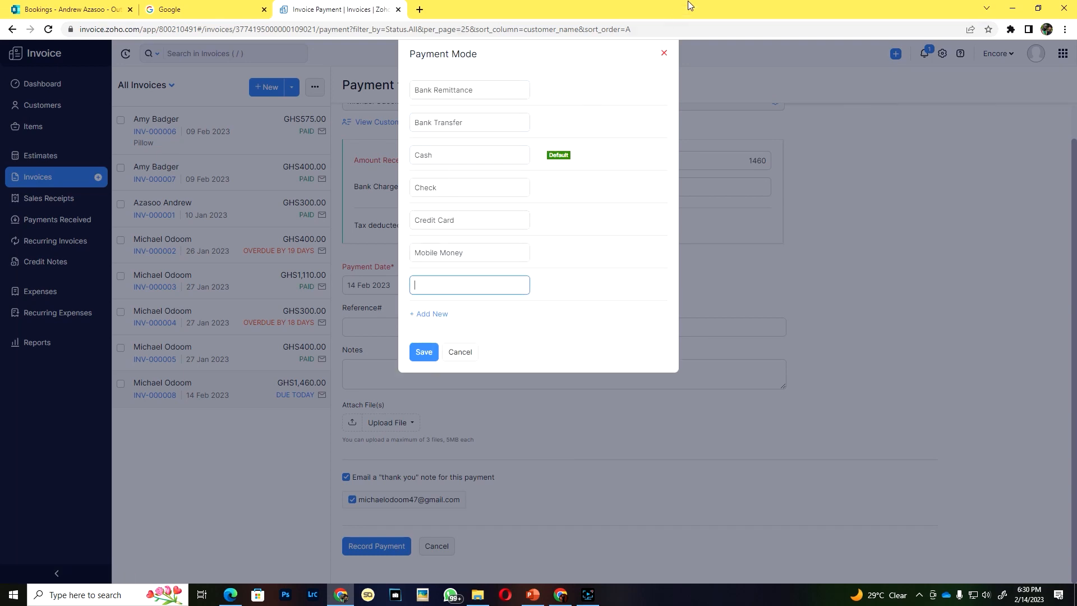
left_click(458, 254)
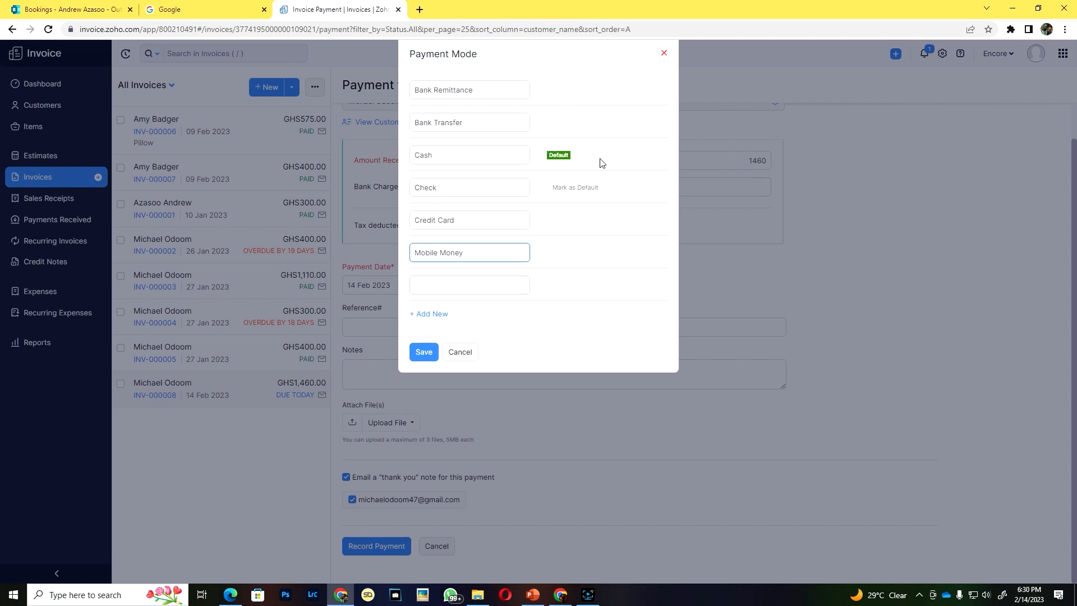
left_click(663, 53)
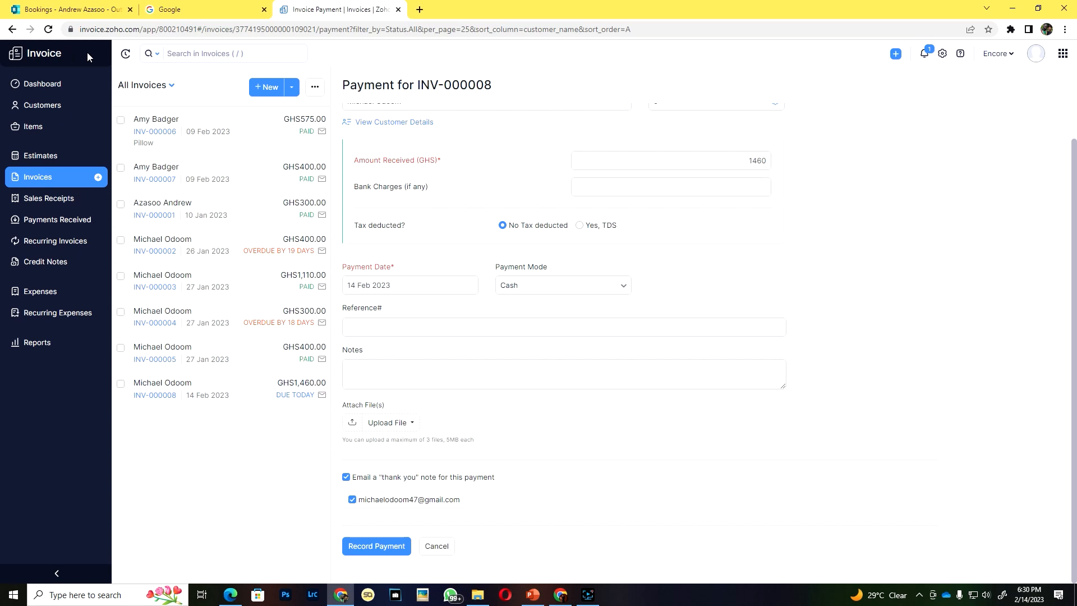
left_click(32, 182)
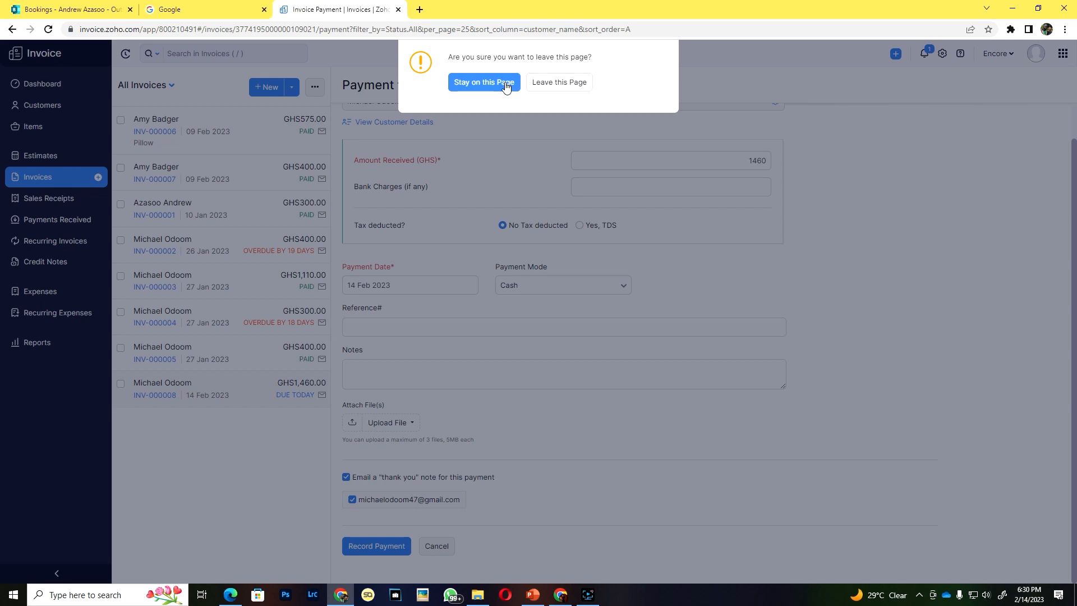
left_click(555, 84)
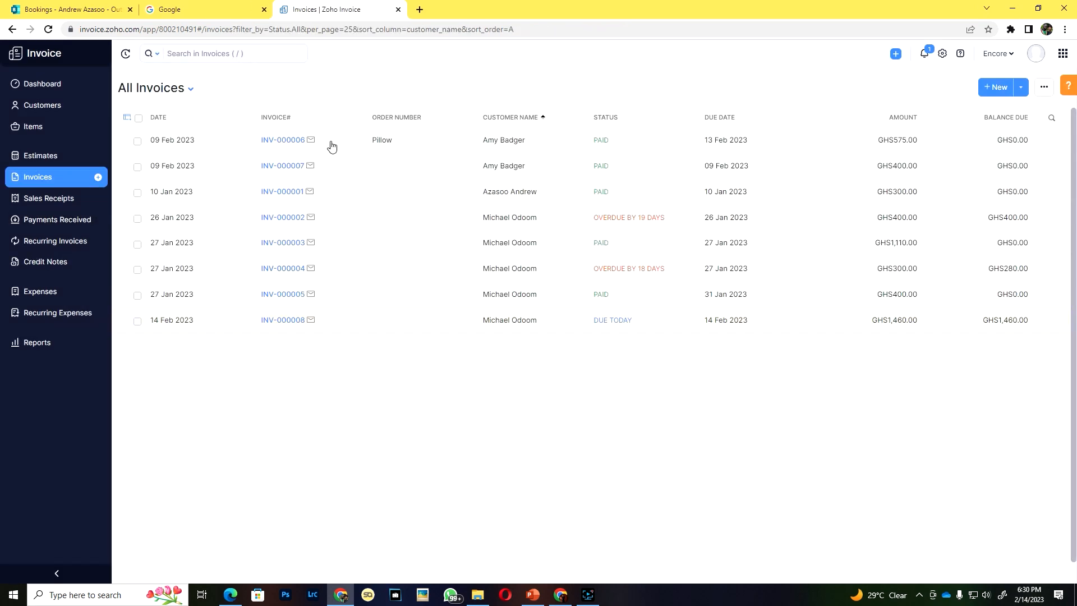
Step: Reopen invoice INV-000008 and record its full payment of GHS 1460 with Mobile Money as the payment mode
left_click(280, 140)
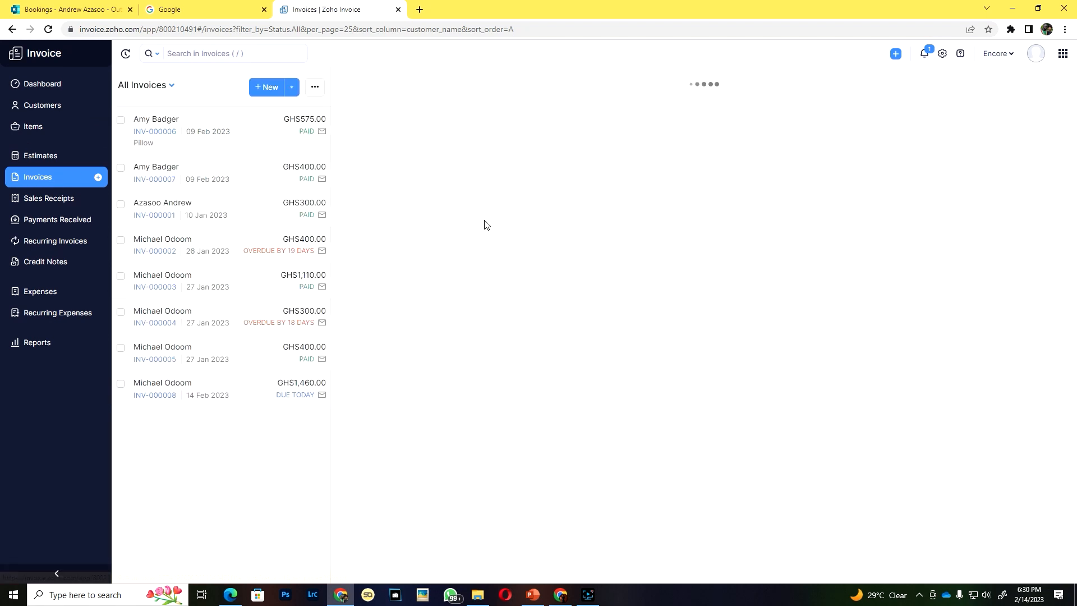
left_click(160, 323)
left_click(203, 395)
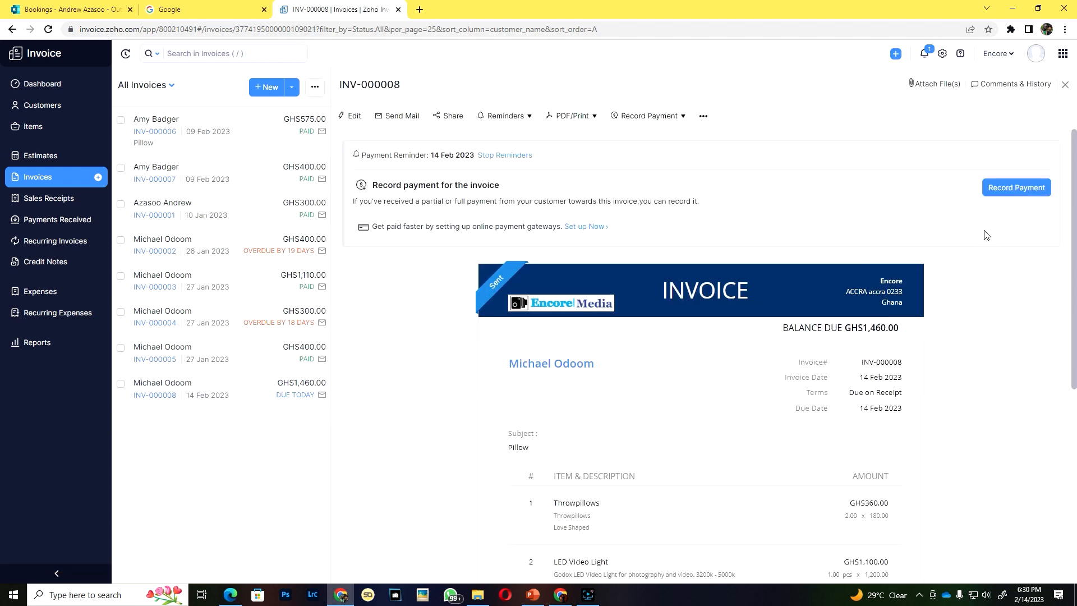
left_click(1010, 194)
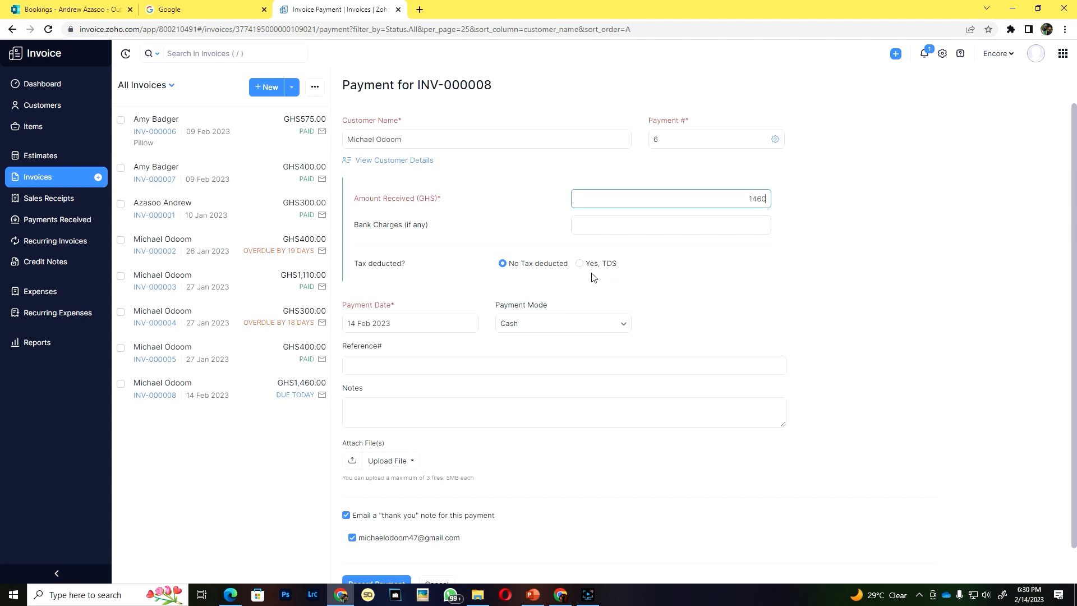
left_click(524, 323)
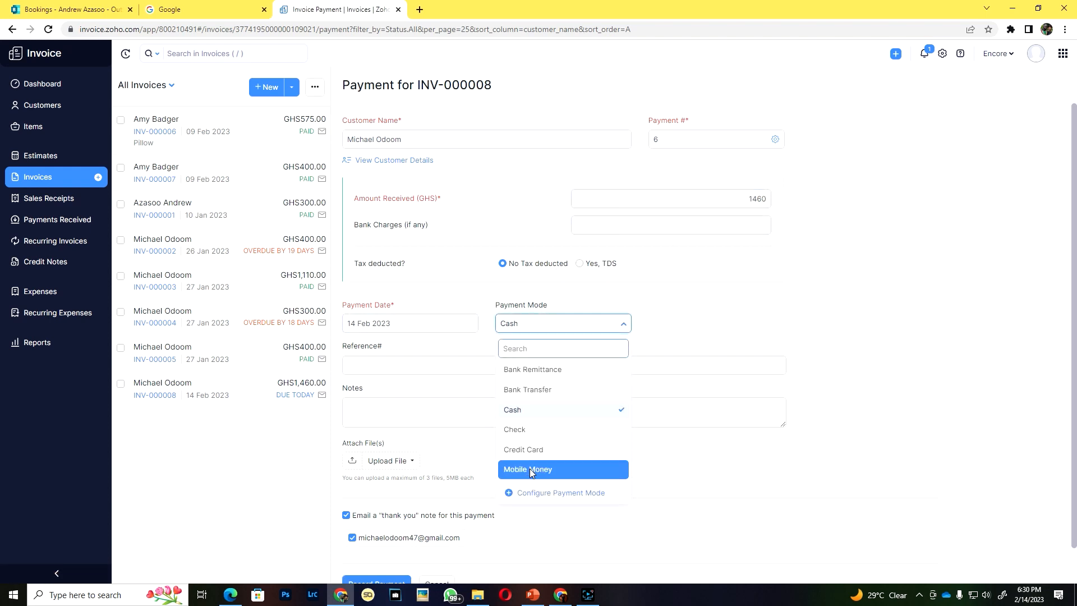
left_click(532, 469)
scroll(435, 368, "down", 1)
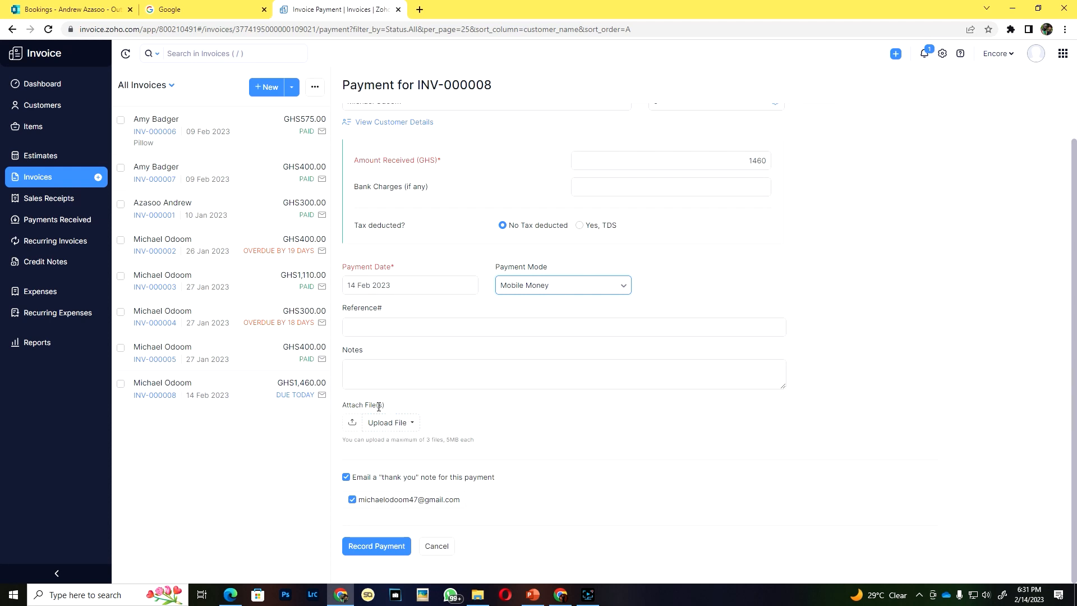
left_click(360, 546)
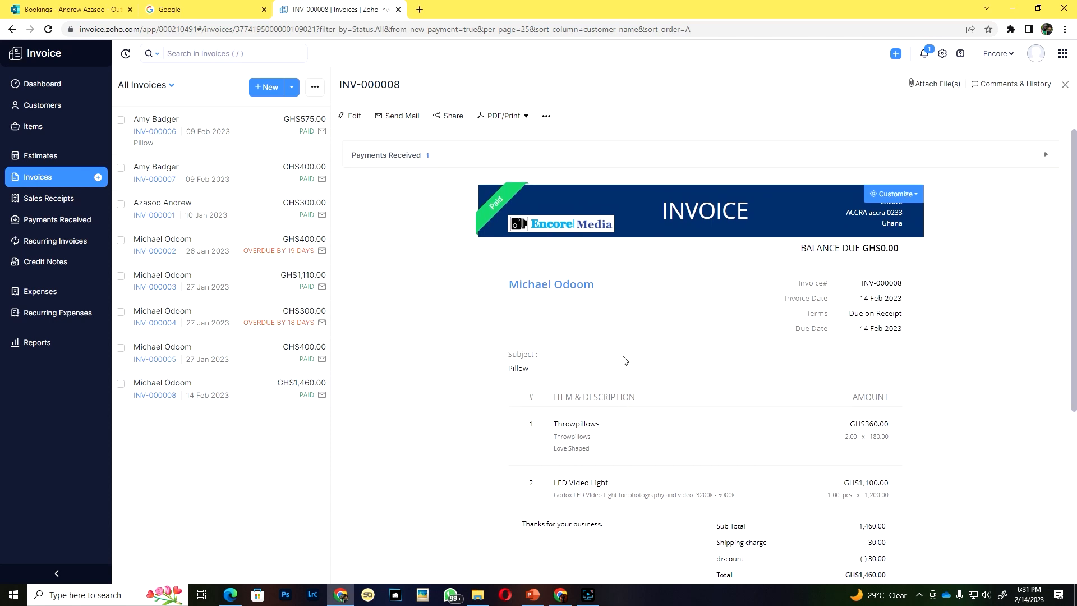
scroll(621, 358, "down", 4)
scroll(487, 166, "up", 4)
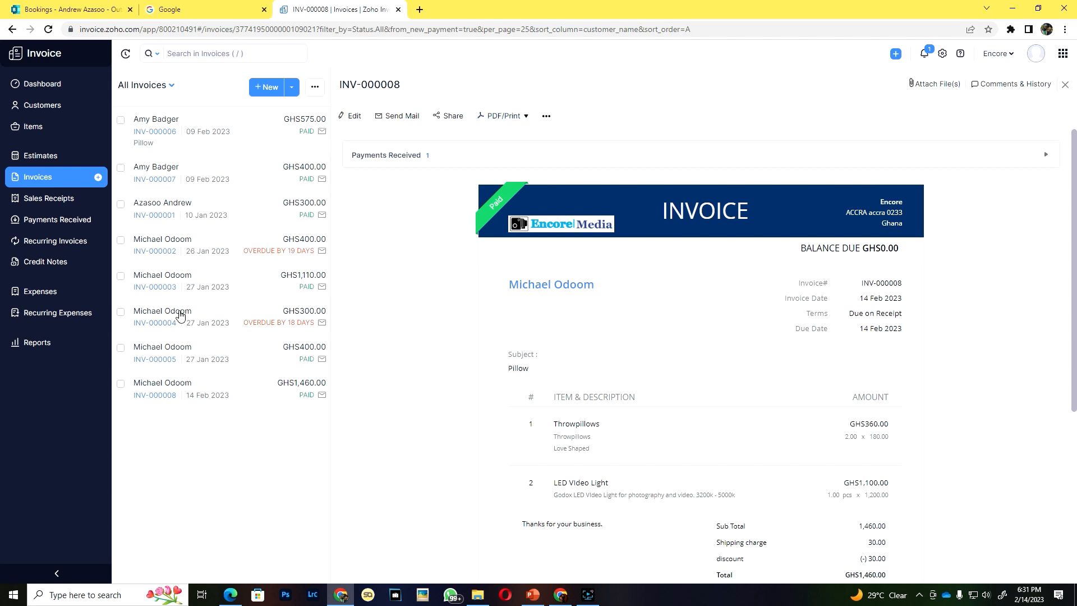
Step: Start a new sales receipt and add the LED Video Light item to its first line
left_click(32, 204)
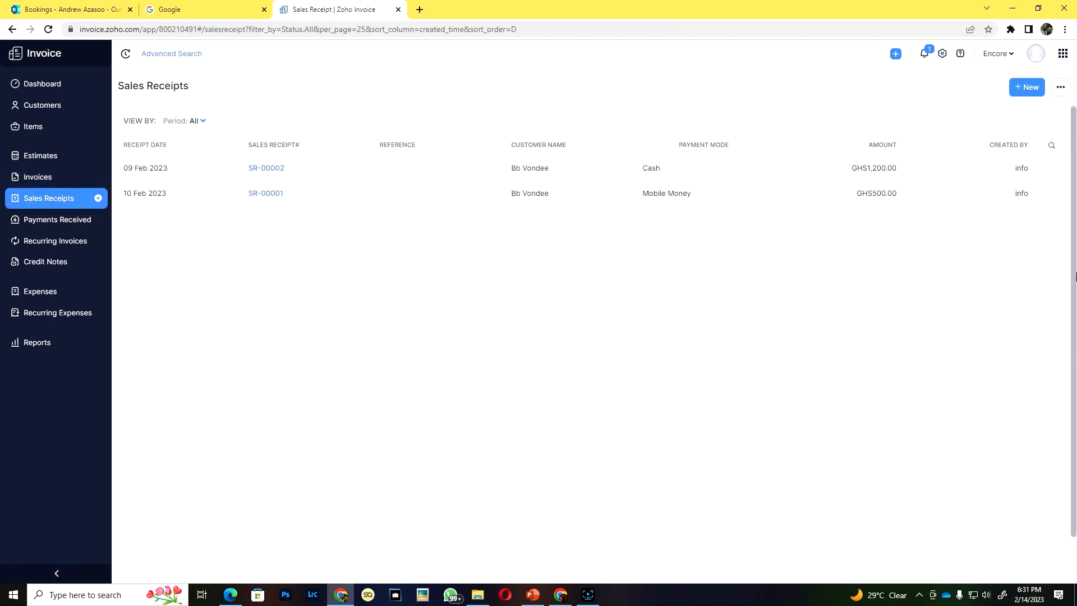
left_click(1027, 88)
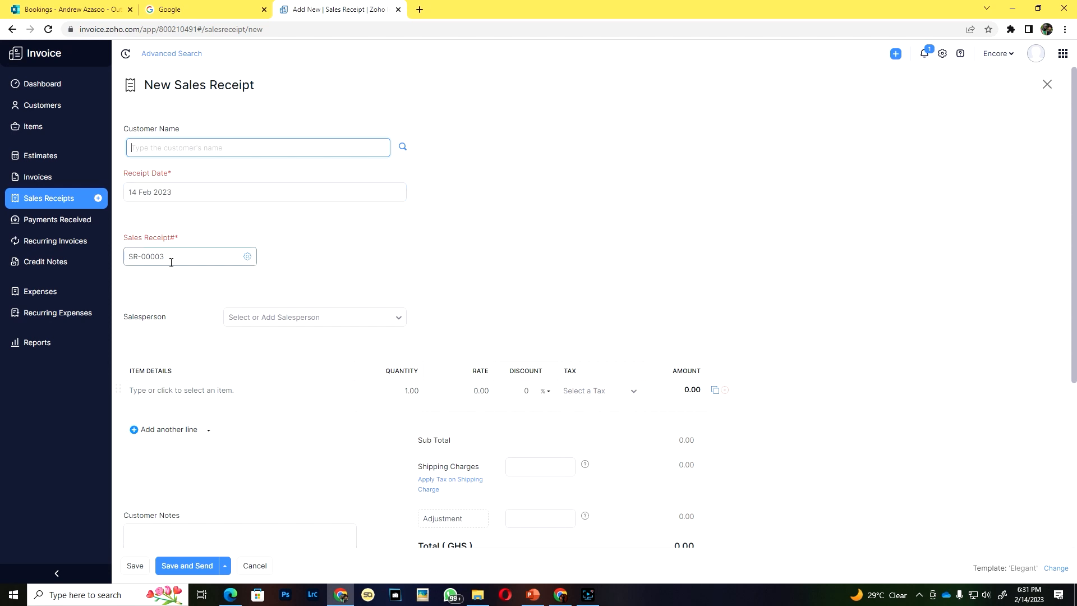
scroll(175, 269, "down", 2)
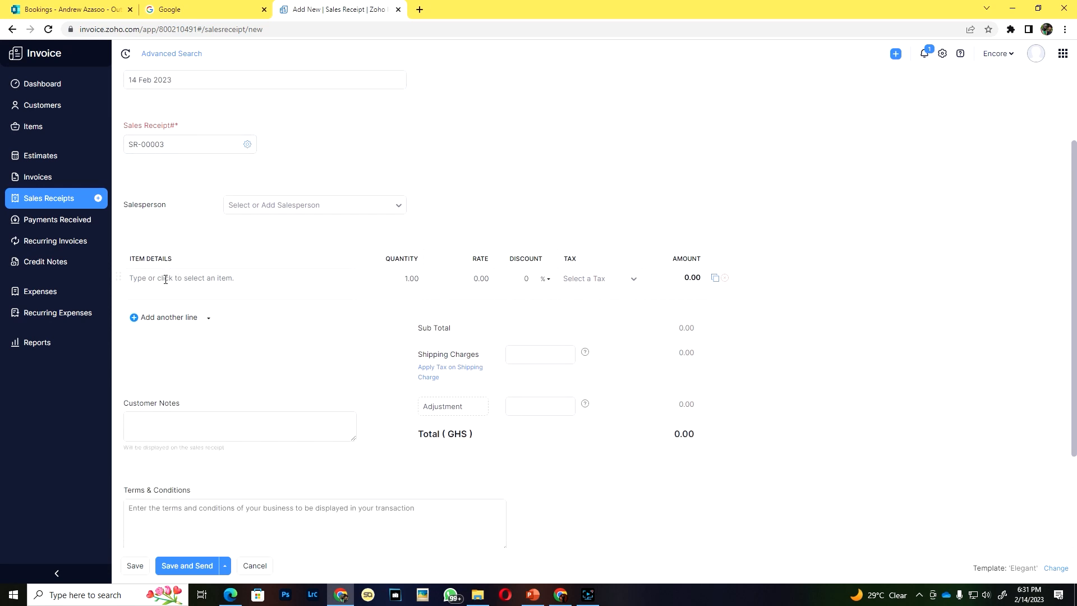
left_click(194, 286)
left_click(223, 354)
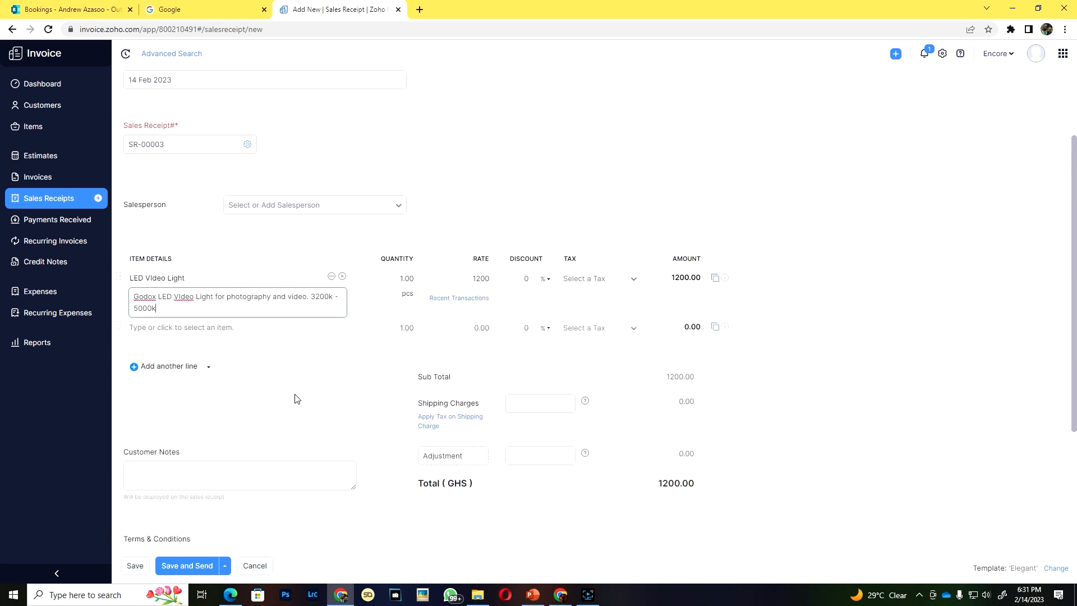
scroll(477, 461, "down", 3)
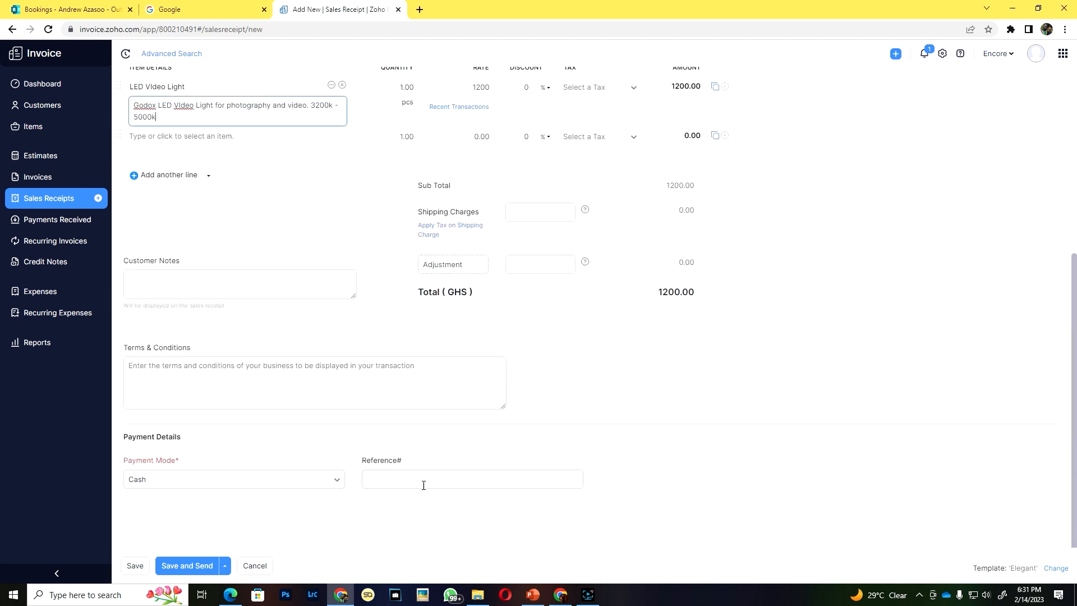
Step: Set the sales receipt's payment mode to Mobile Money and review the form's customer, notes, terms and payment fields
left_click(292, 485)
scroll(157, 513, "down", 2)
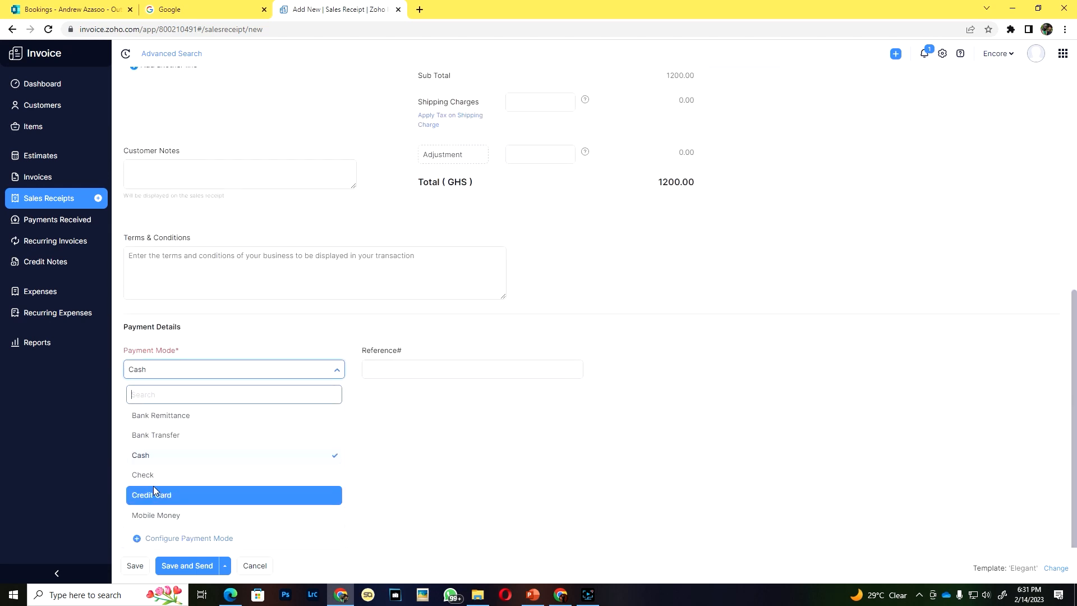
left_click(158, 515)
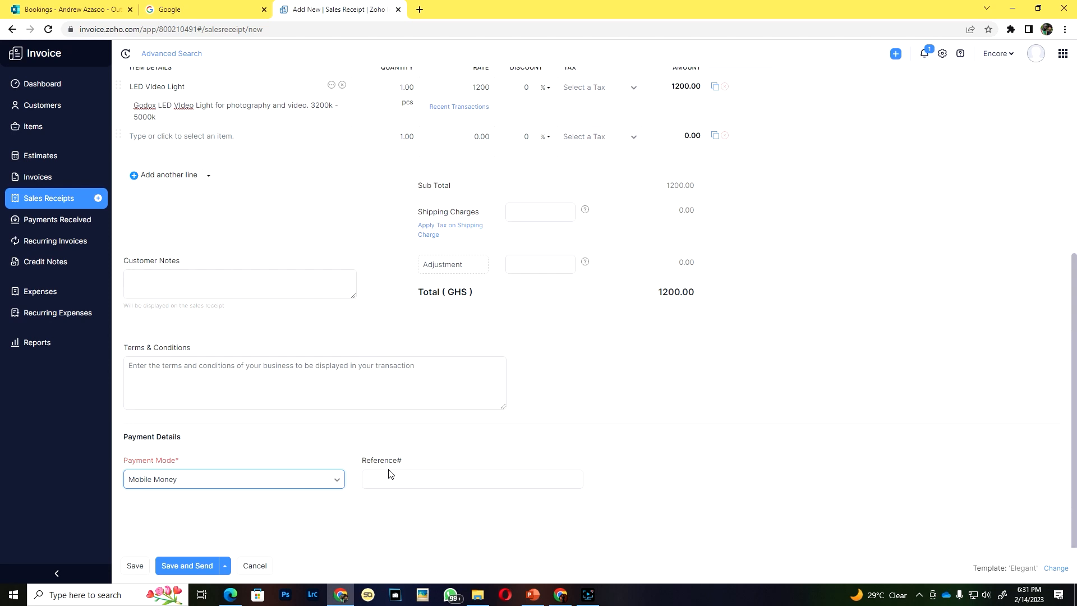
left_click(362, 482)
left_click(228, 288)
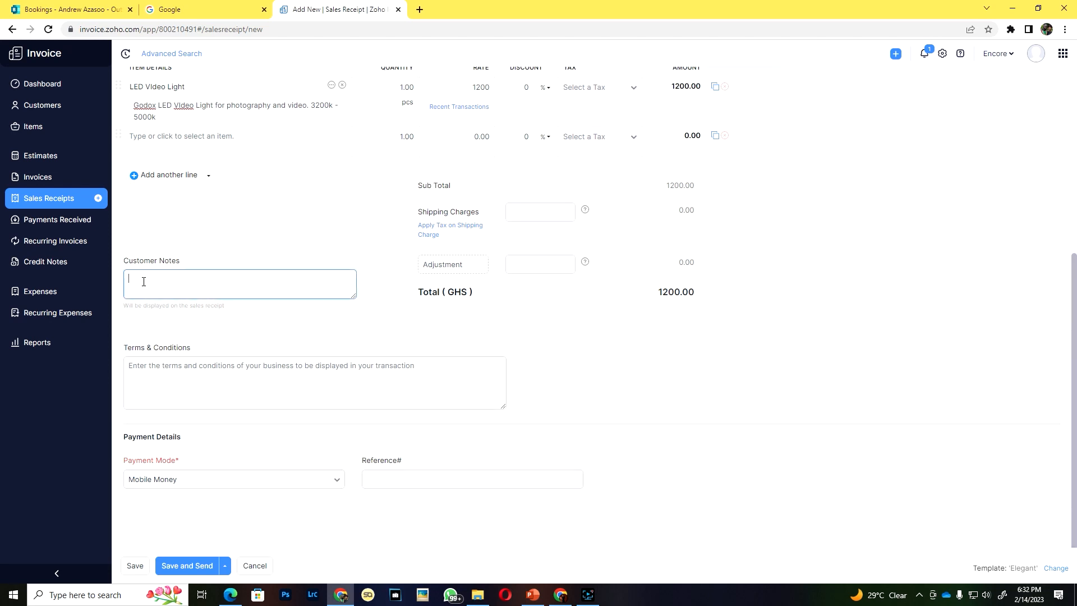
scroll(143, 281, "up", 5)
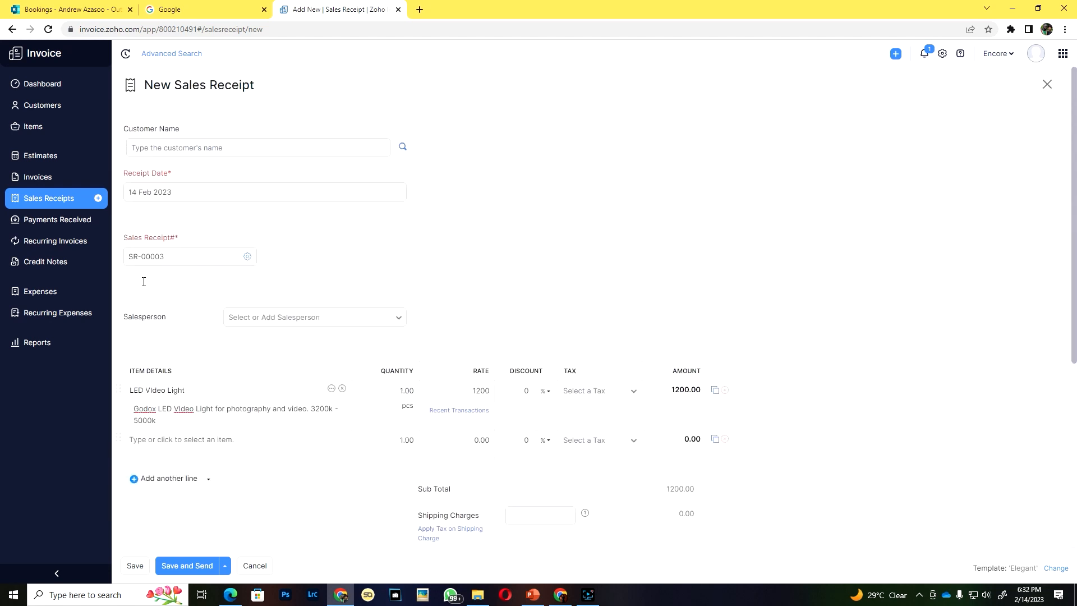
scroll(143, 286, "down", 5)
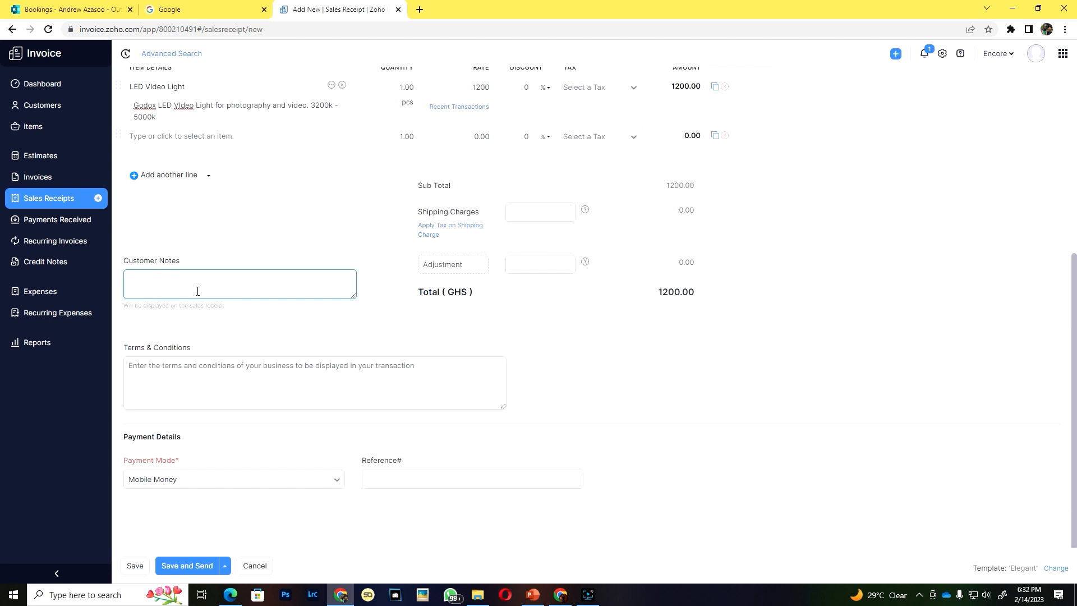
scroll(329, 457, "up", 5)
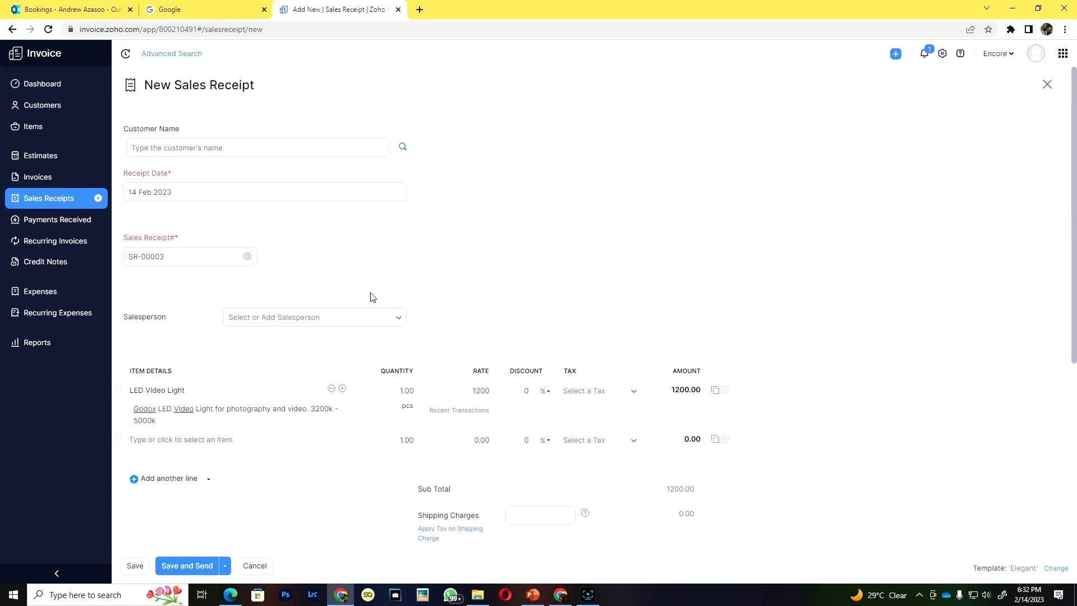
Step: Leave the new sales receipt without saving and compare the invoices list with the sales receipts list
left_click(48, 181)
left_click(552, 85)
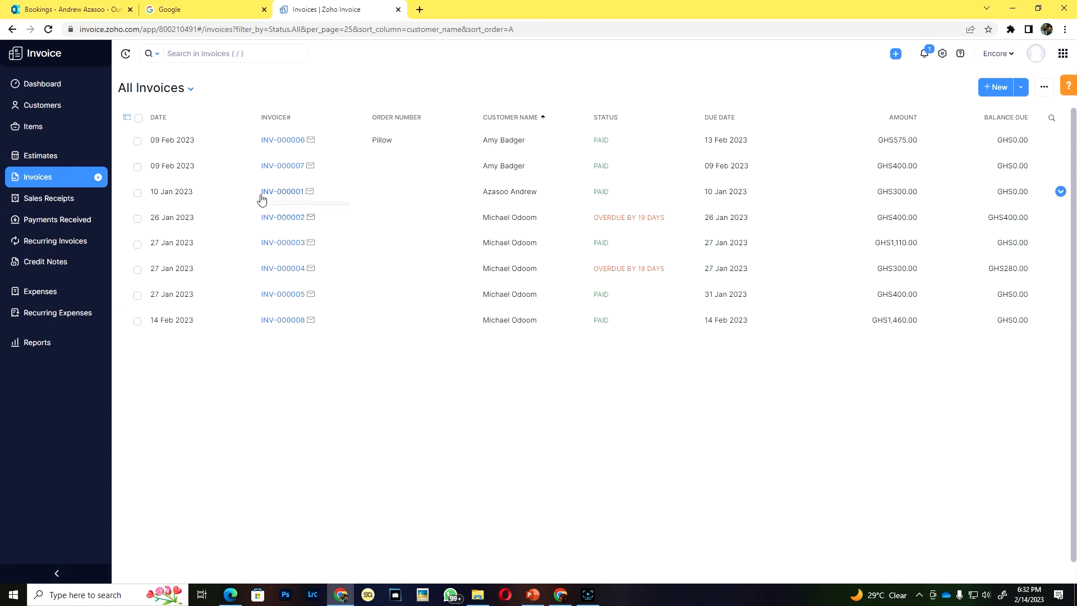
left_click(48, 203)
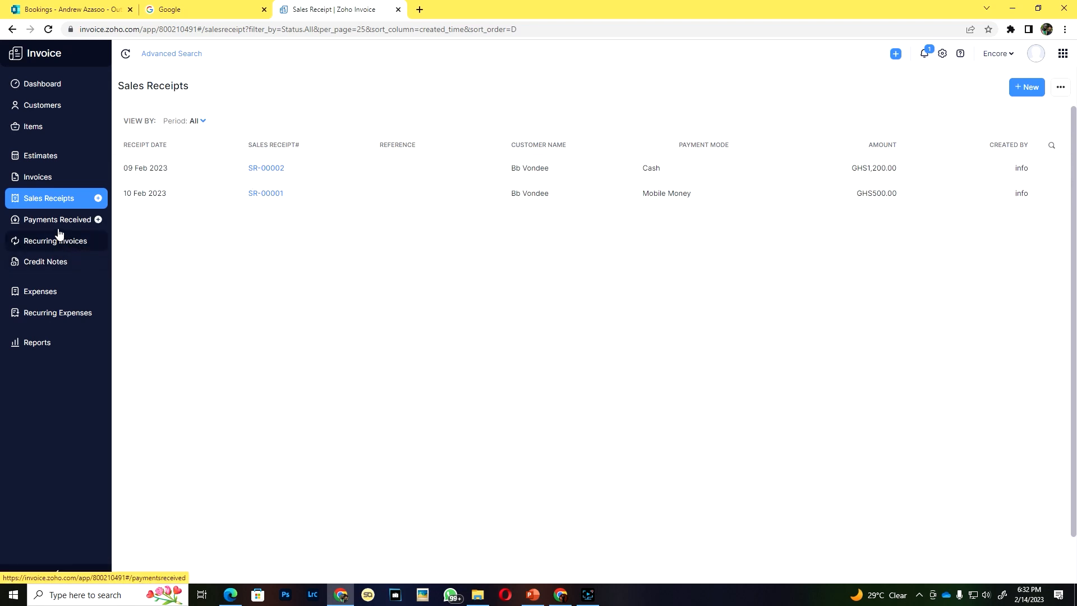
left_click(34, 178)
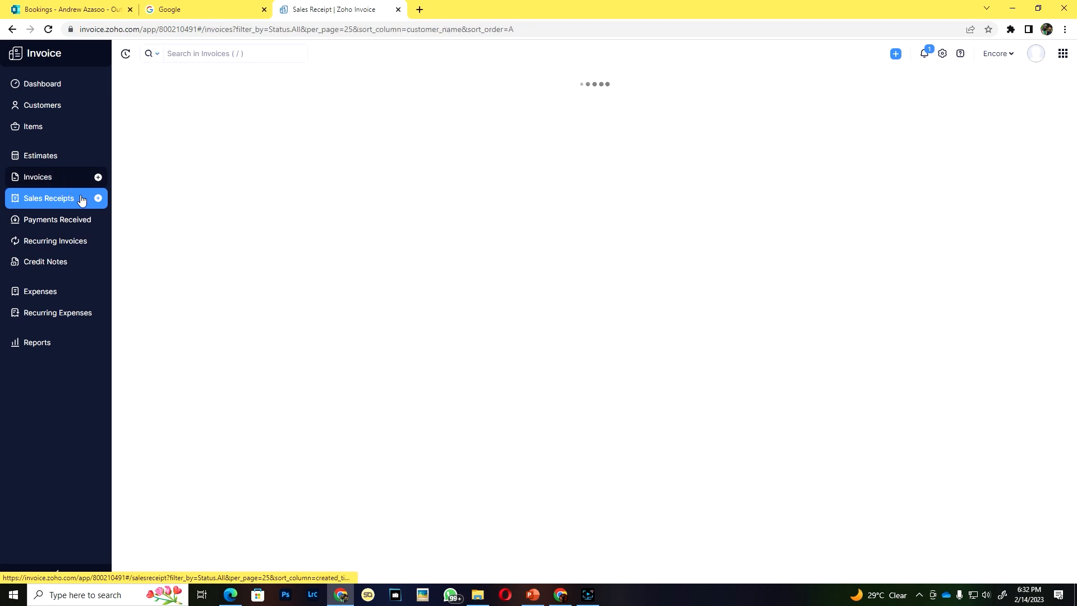
Step: Start a new received payment for the customer who owes on invoices INV-000002 and INV-000004
left_click(60, 224)
left_click(60, 224)
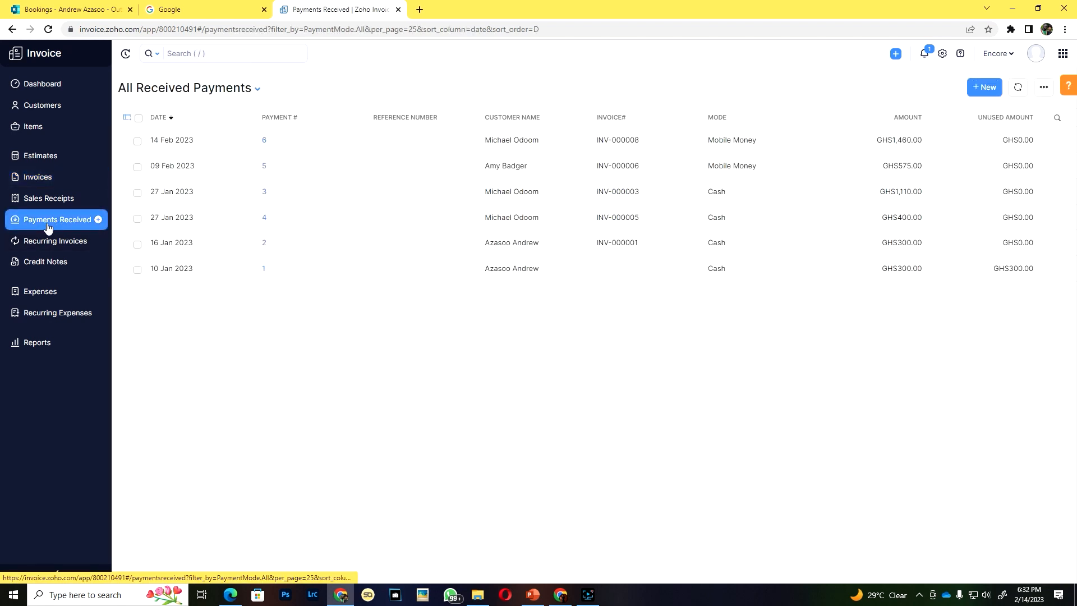
left_click(981, 89)
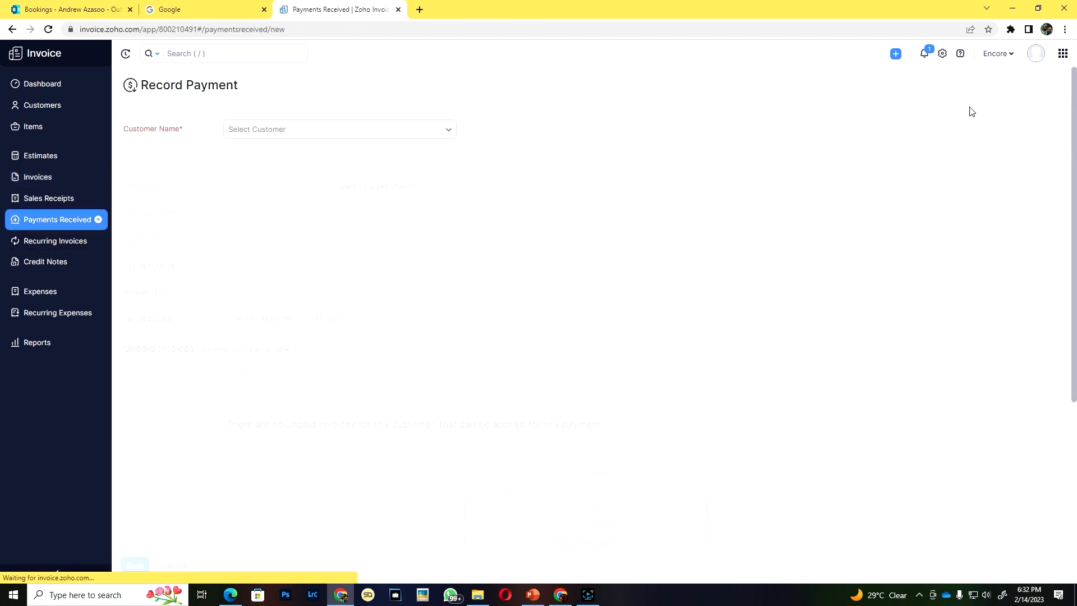
left_click(331, 129)
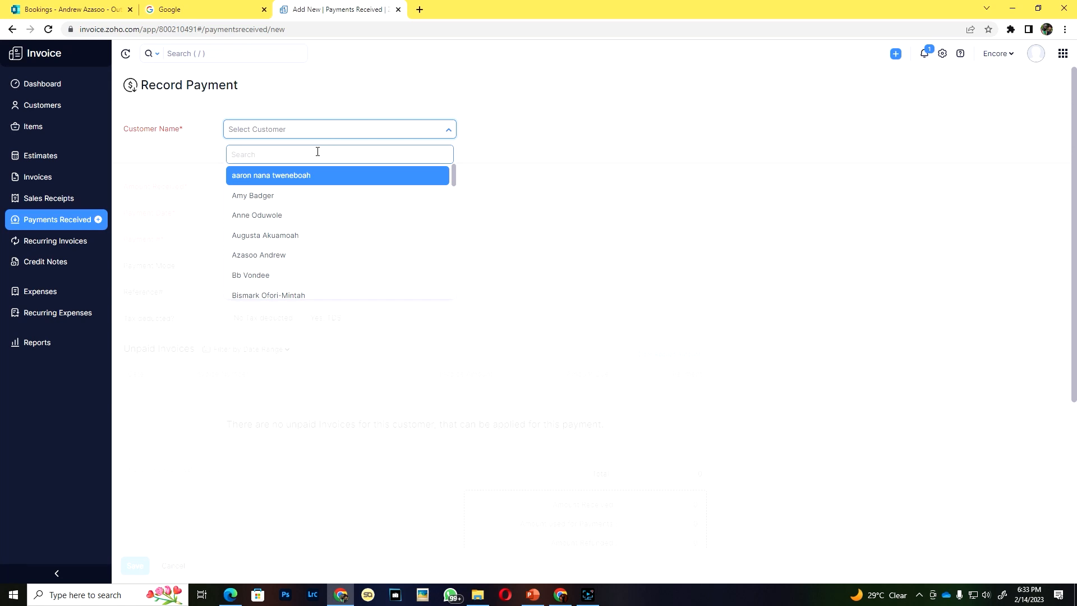
type("mic")
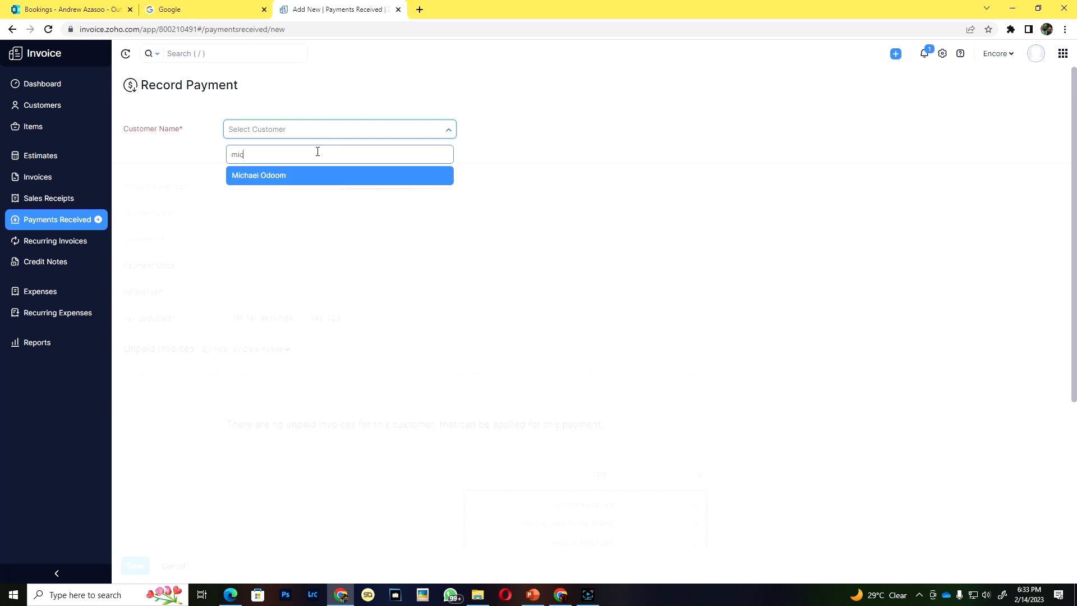
left_click(284, 179)
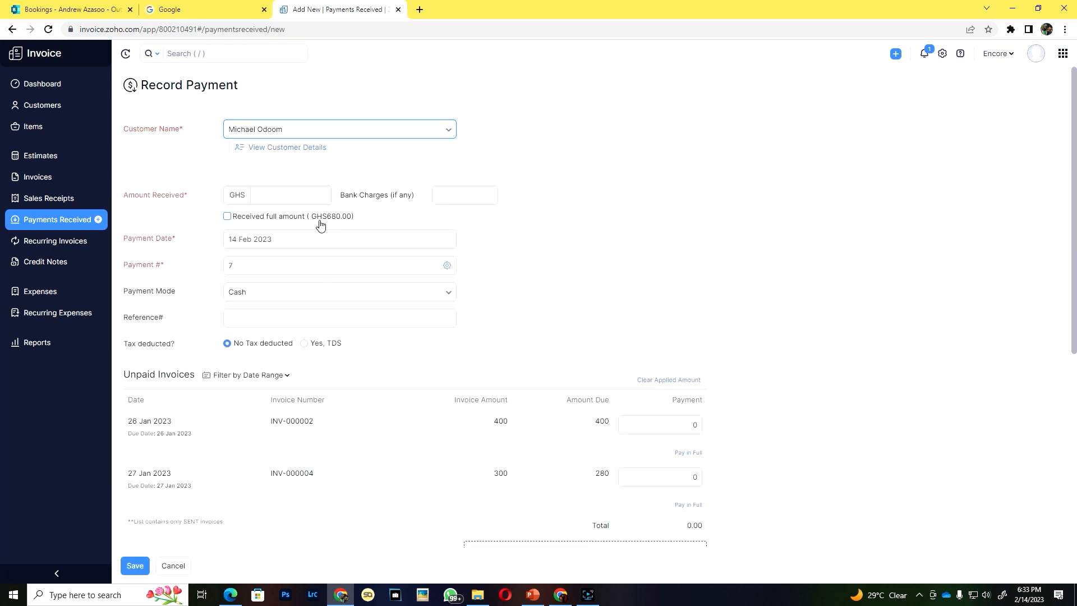
Step: Record the full GHS 680.00 as received by Mobile Money, keep the thank-you email enabled, and save the payment
left_click(298, 221)
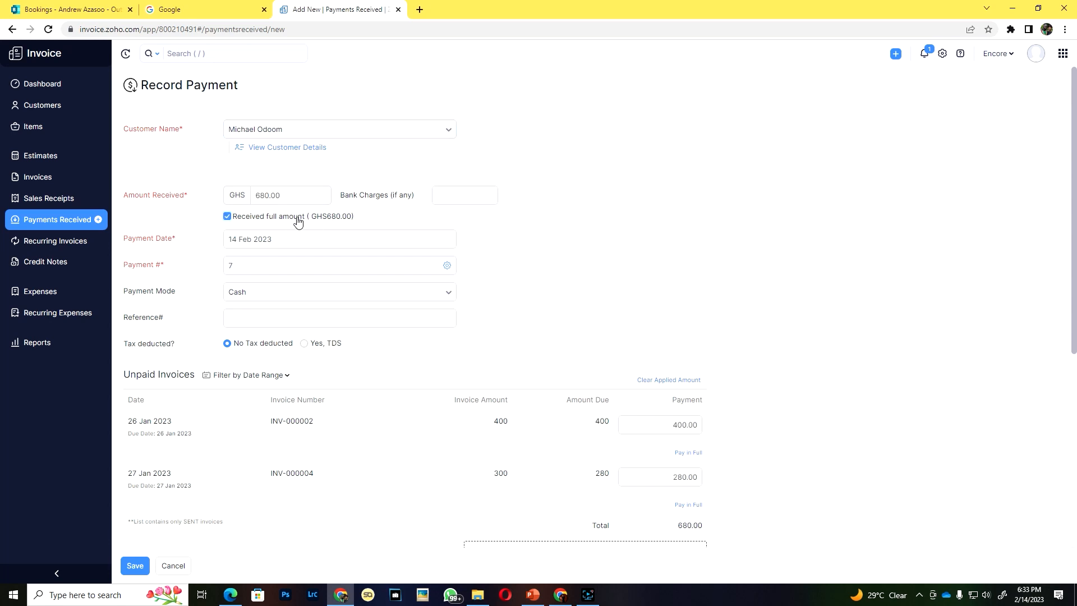
left_click(264, 294)
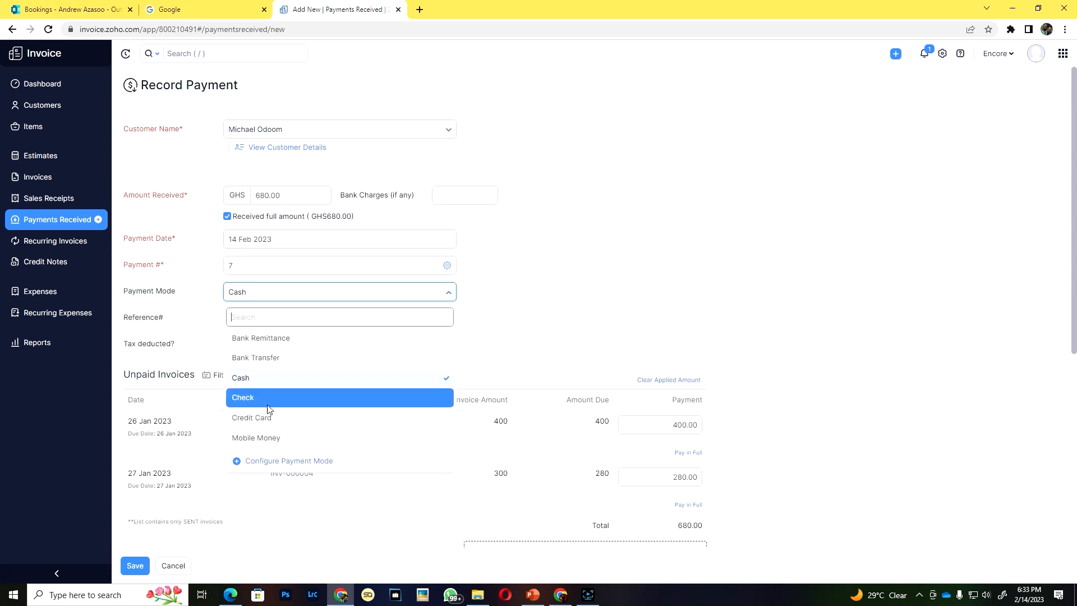
left_click(267, 435)
scroll(305, 267, "down", 2)
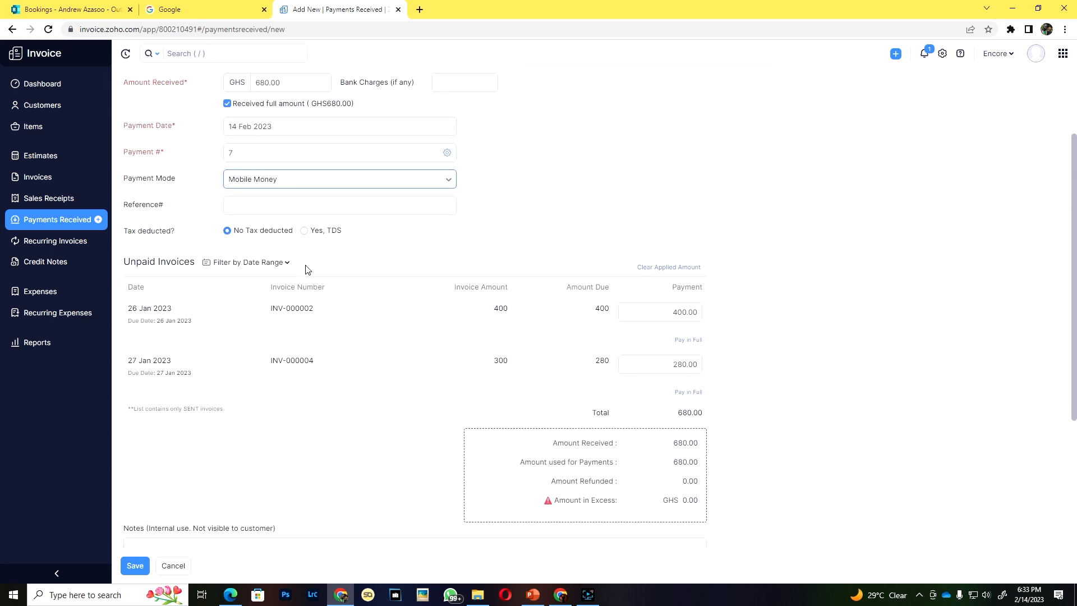
scroll(307, 269, "down", 1)
scroll(206, 437, "down", 3)
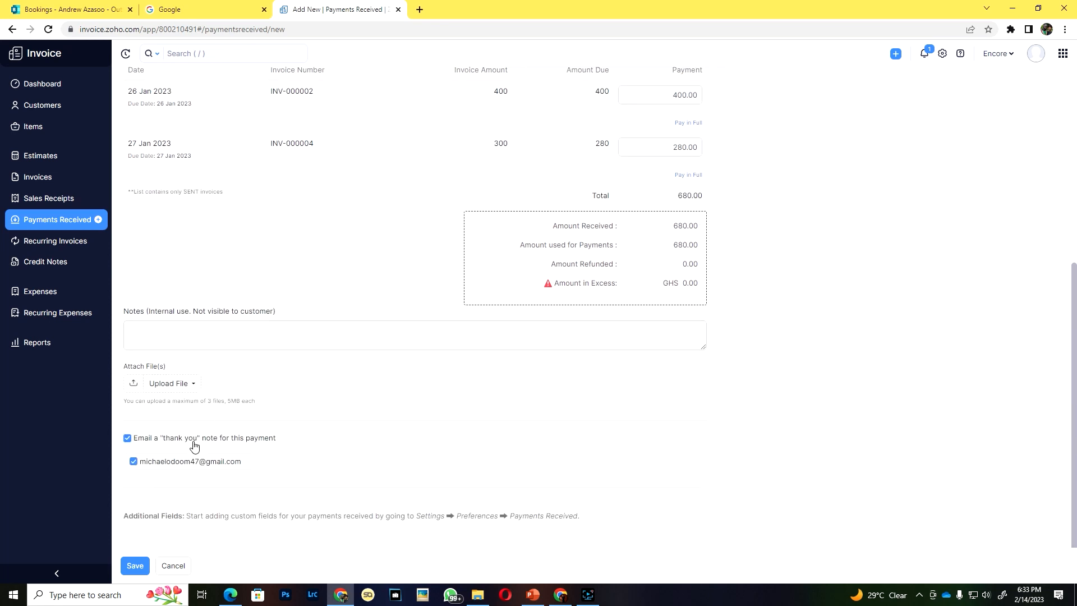
left_click(135, 565)
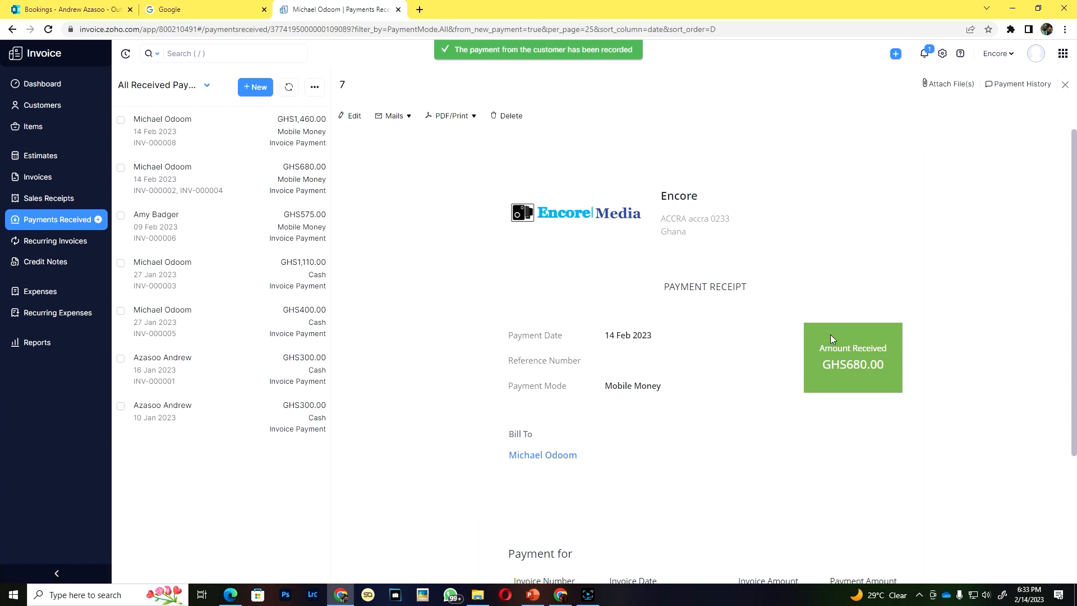
Step: Email the GHS 680.00 payment receipt with its PDF attached to the customer, and request a printout of the receipt
left_click(407, 119)
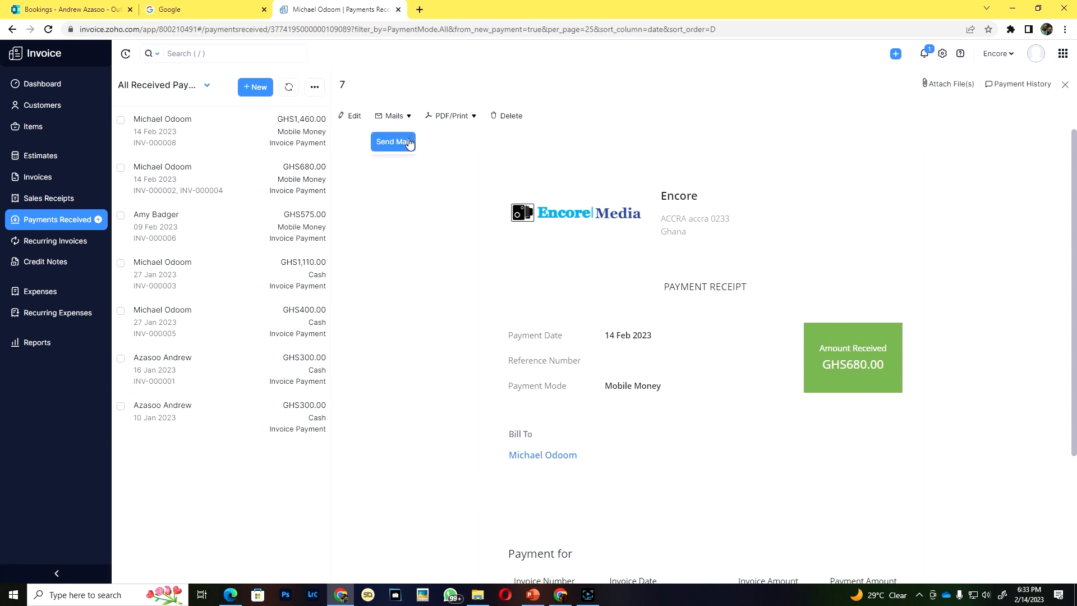
left_click(407, 143)
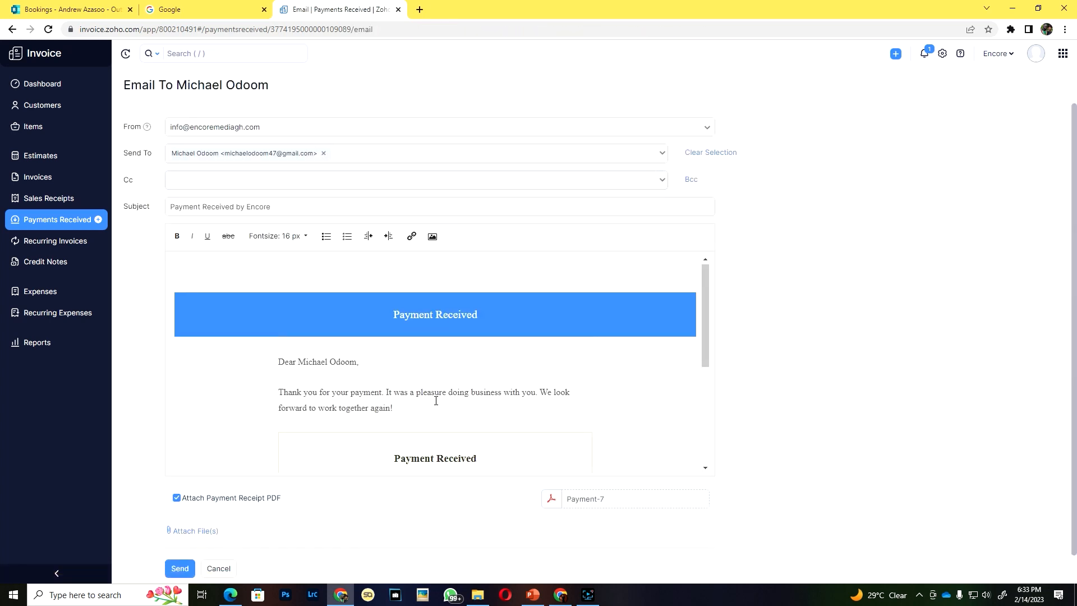
scroll(352, 427, "down", 3)
scroll(352, 426, "up", 3)
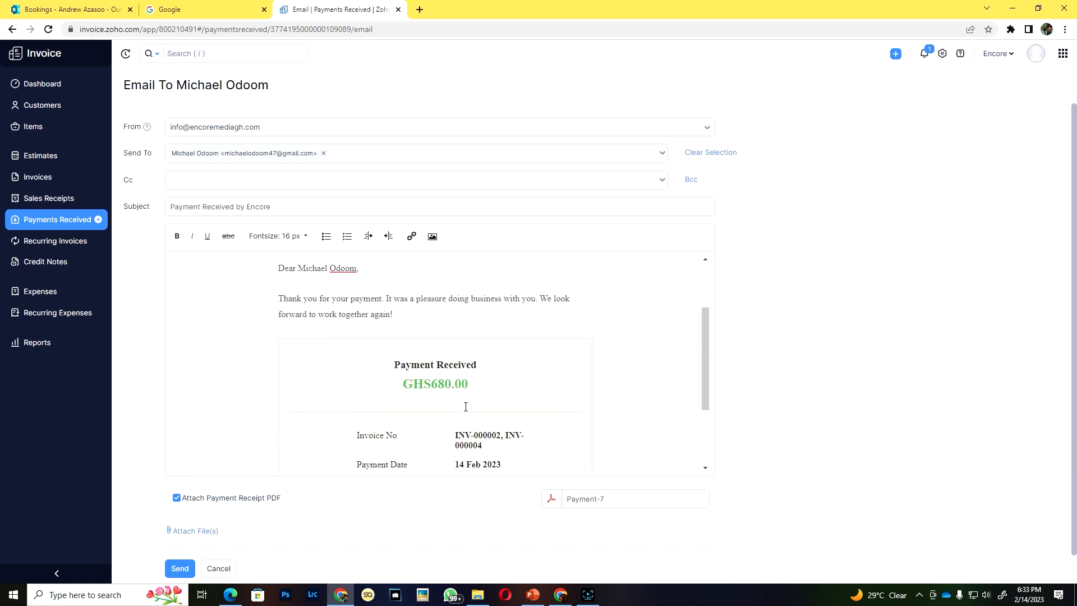
left_click(179, 568)
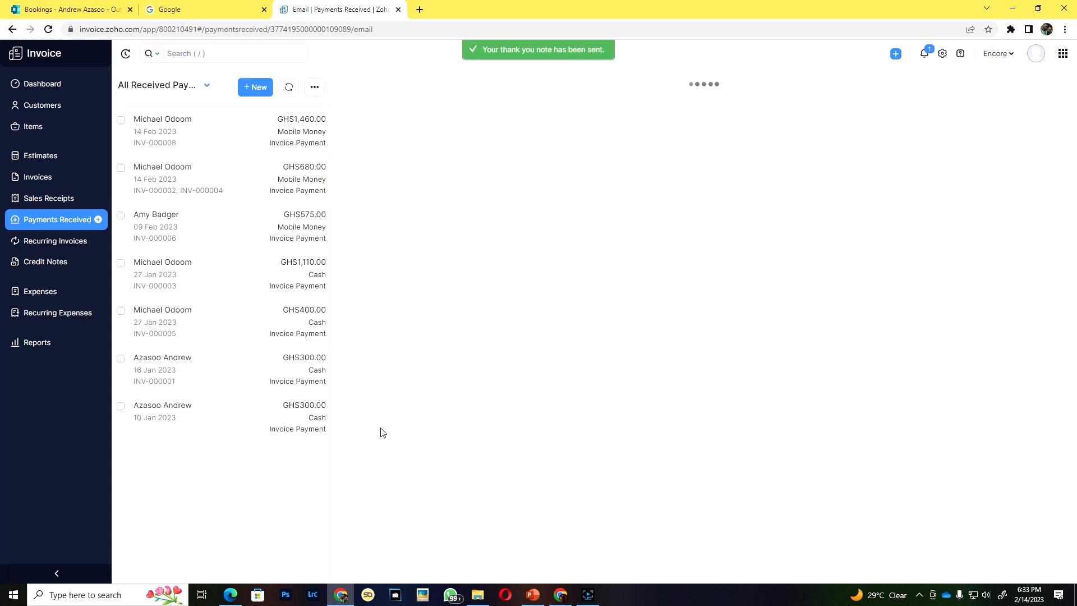
left_click(471, 118)
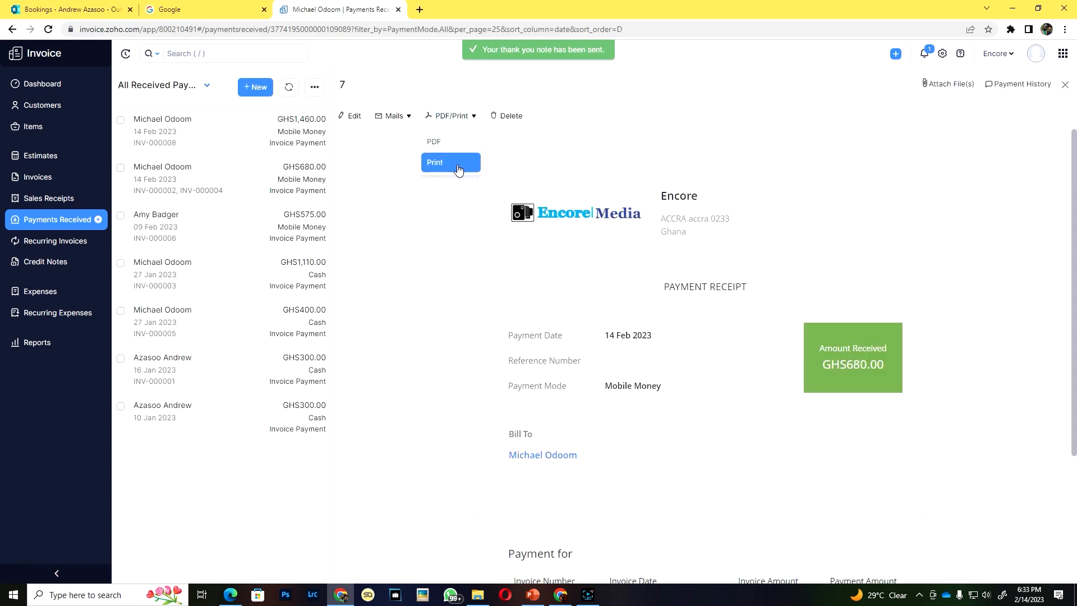
left_click(458, 166)
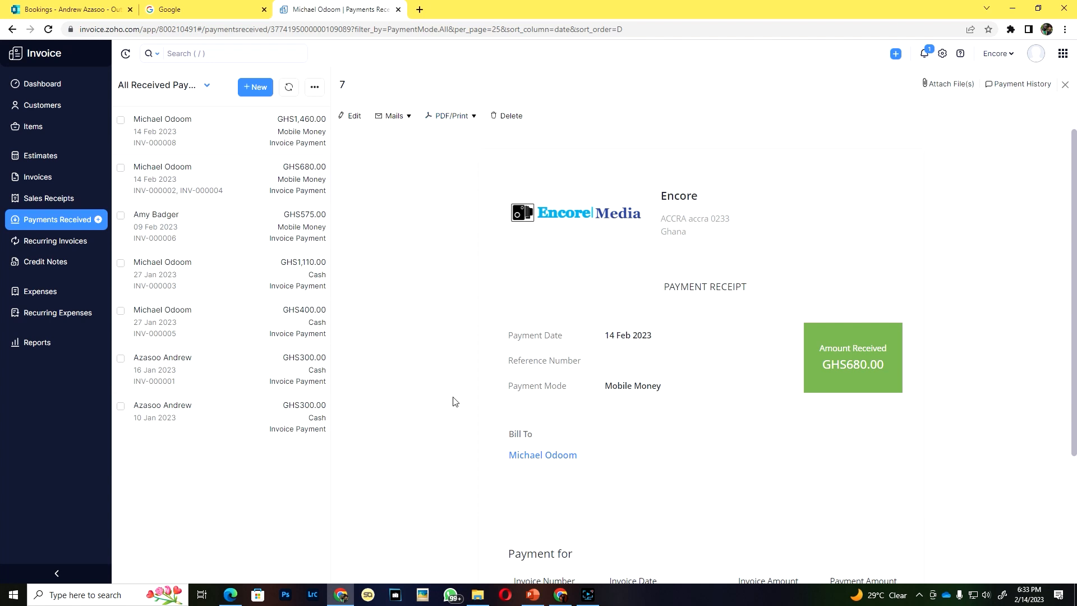
Step: Open a new recurring invoice form and examine its profile, repeat interval, date, item and preference fields
left_click(34, 241)
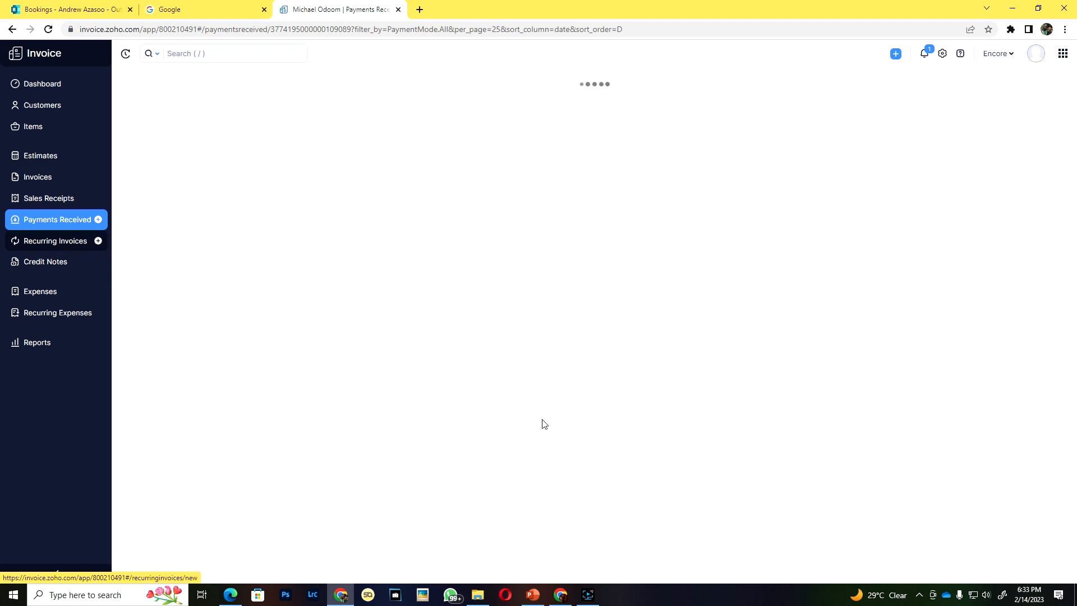
left_click(594, 233)
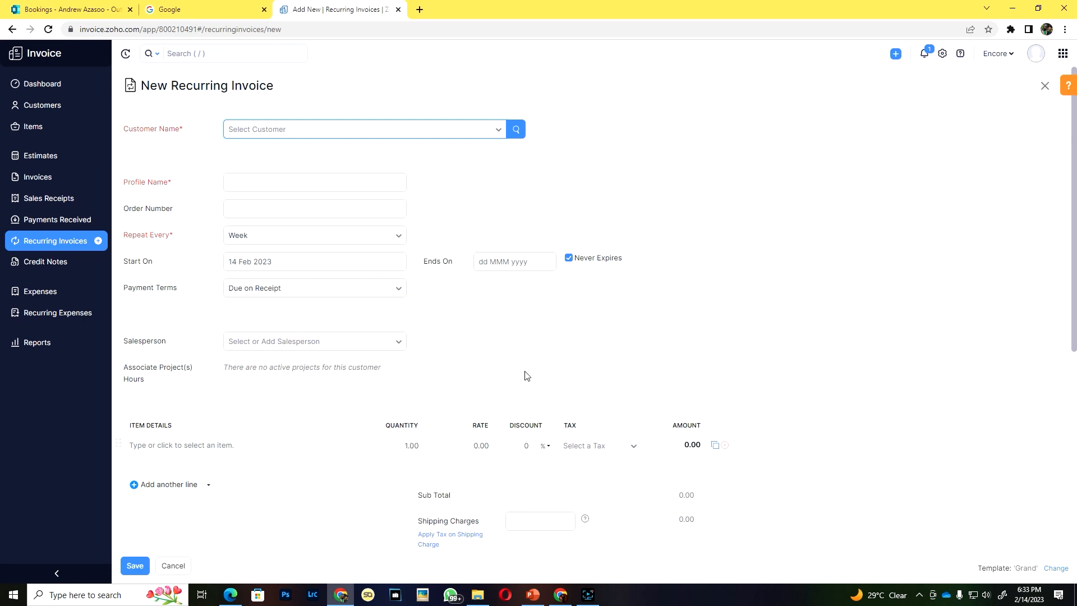
scroll(515, 415, "down", 3)
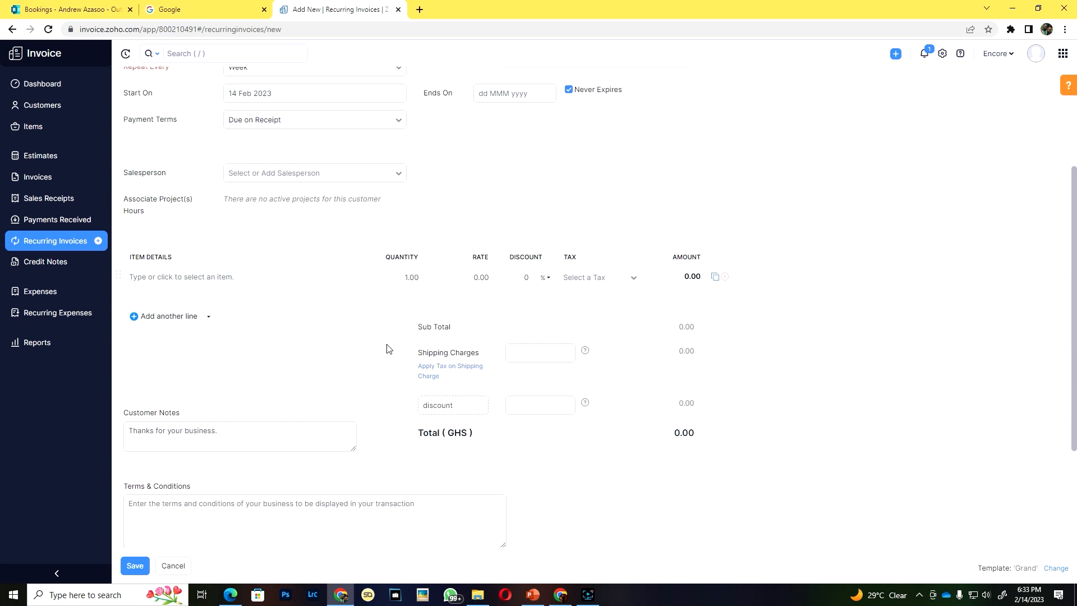
scroll(365, 315, "down", 3)
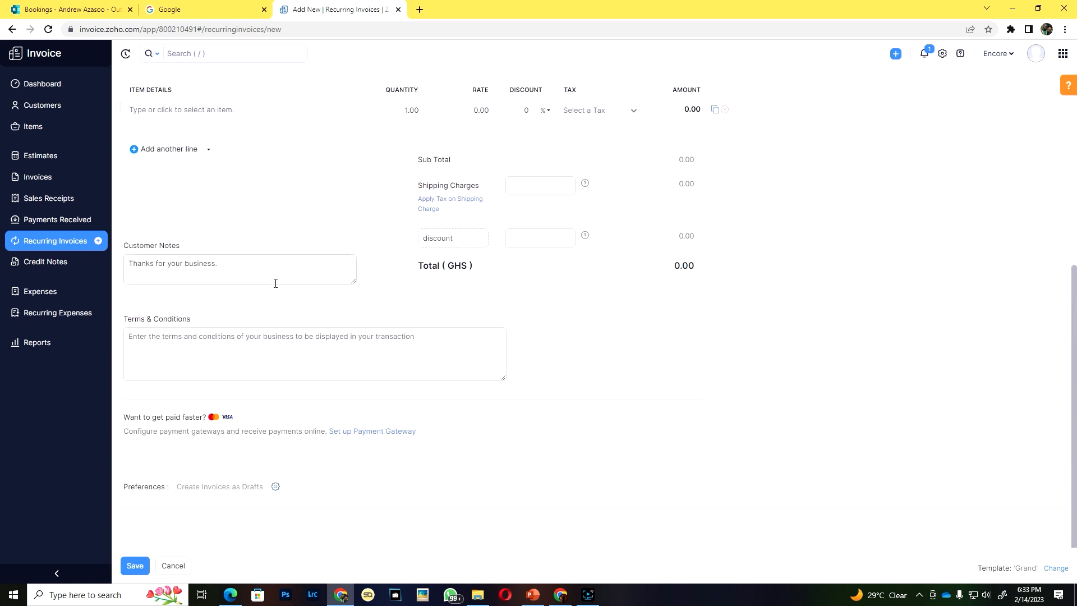
scroll(619, 339, "up", 5)
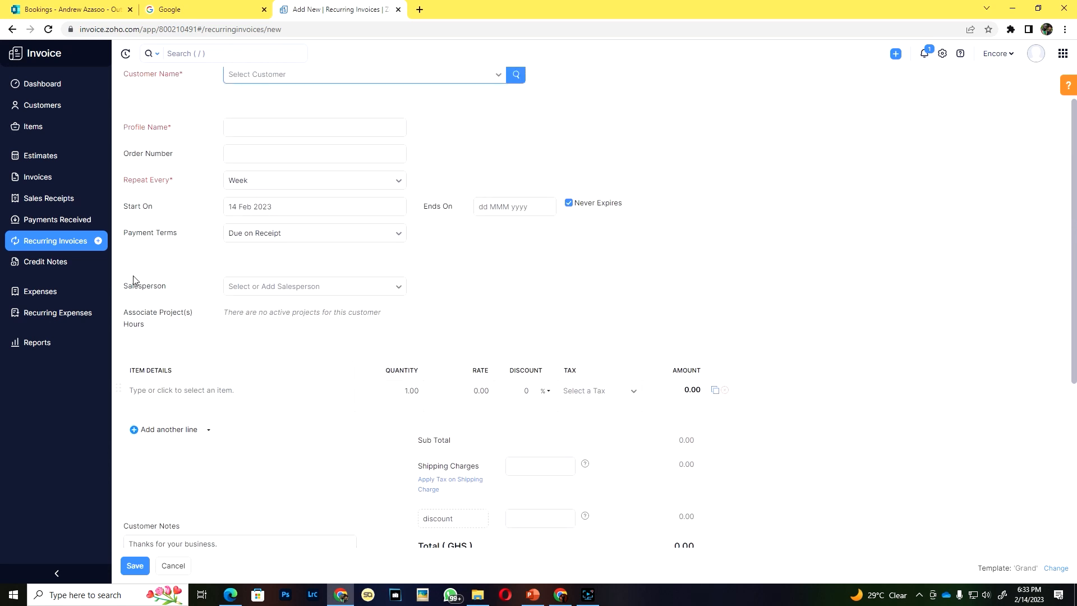
Step: Start a new credit note for the customer found by "mic" and assign the listed salesperson
left_click(49, 268)
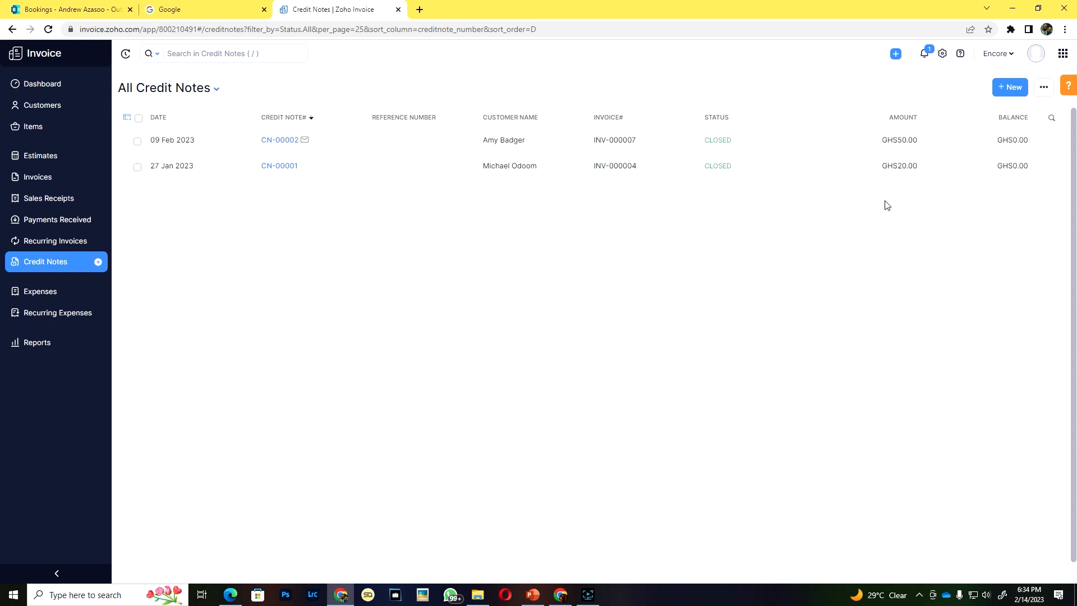
left_click(1010, 88)
left_click(254, 129)
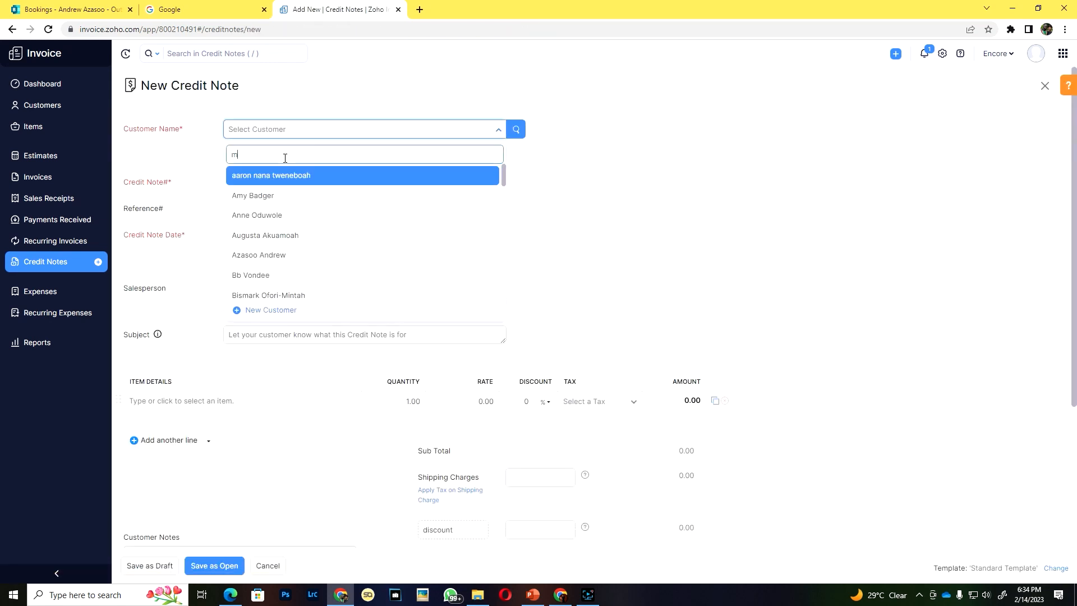
type("mic")
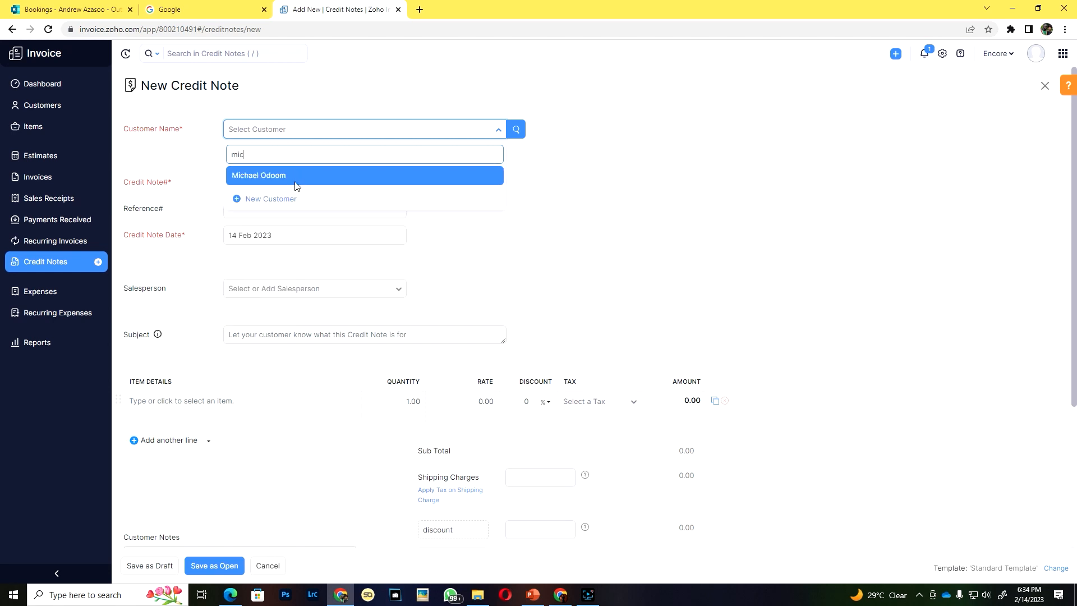
left_click(296, 181)
left_click(242, 265)
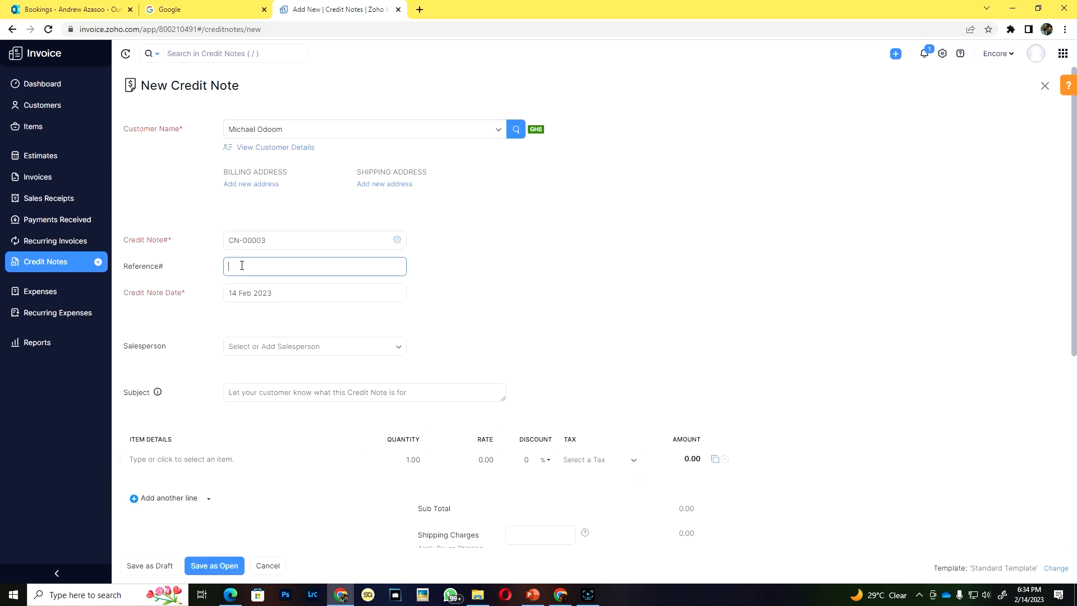
left_click(292, 346)
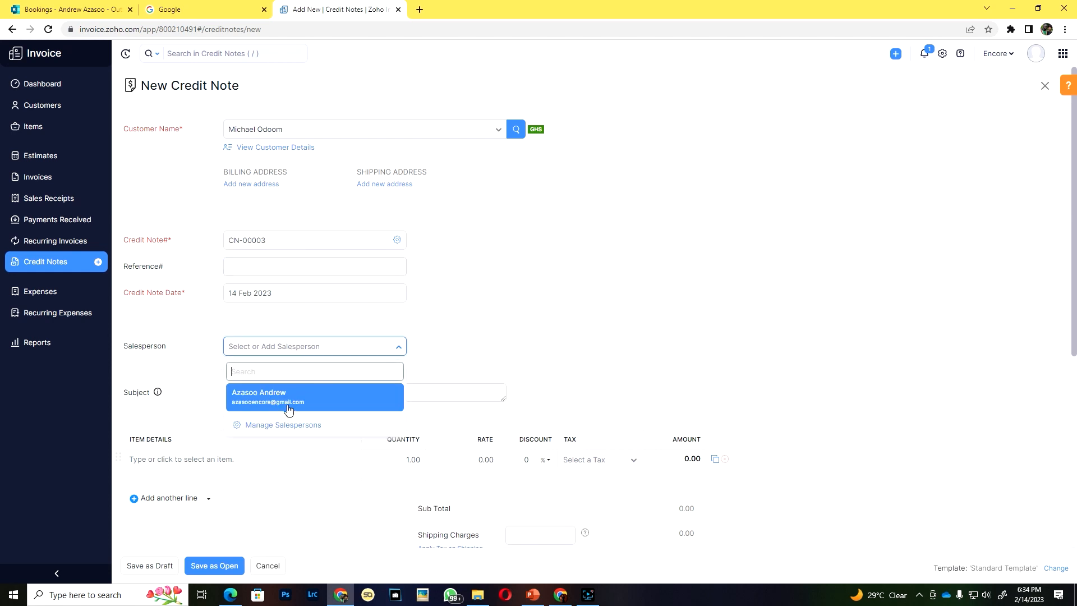
left_click(283, 405)
Step: Enter "10% reward" as the credit note's subject and "10% reward for Studio referral" as its item description
left_click(285, 396)
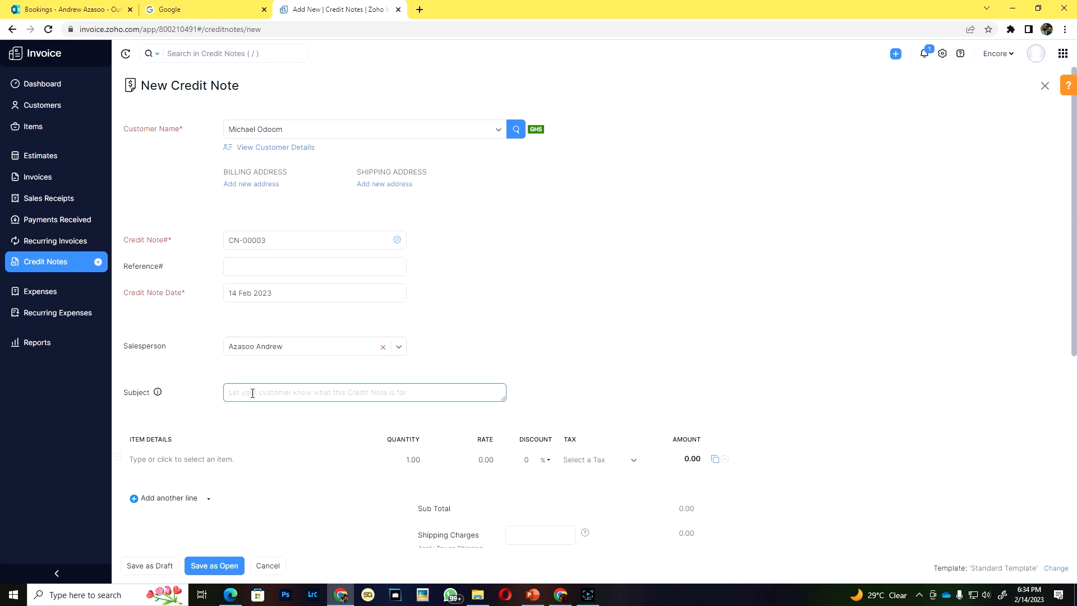
type("10% reward")
key("Tab")
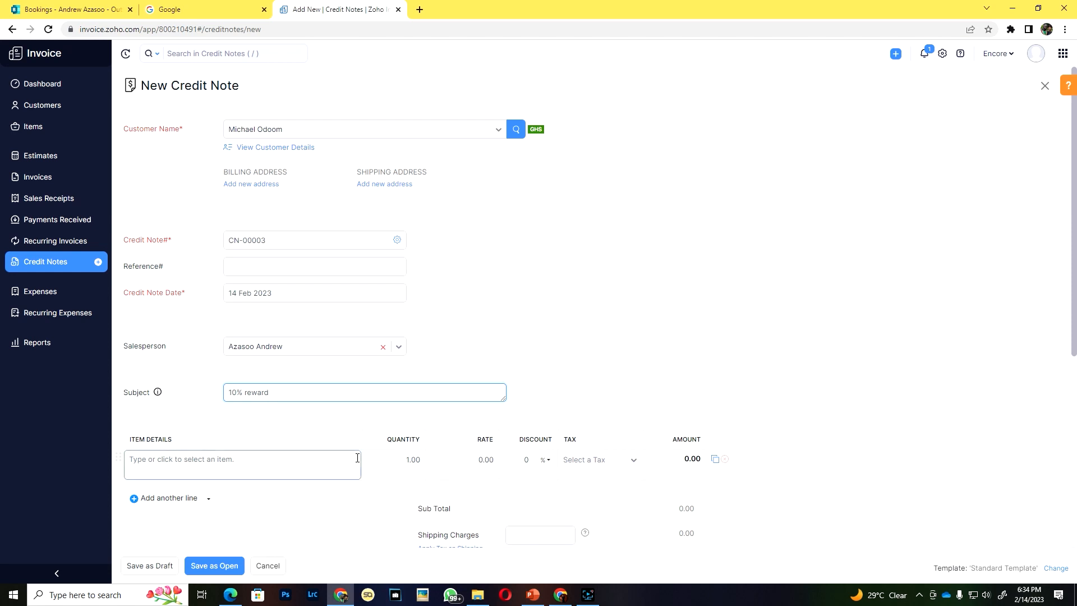
key("shift+Tab")
key("ctrl+c")
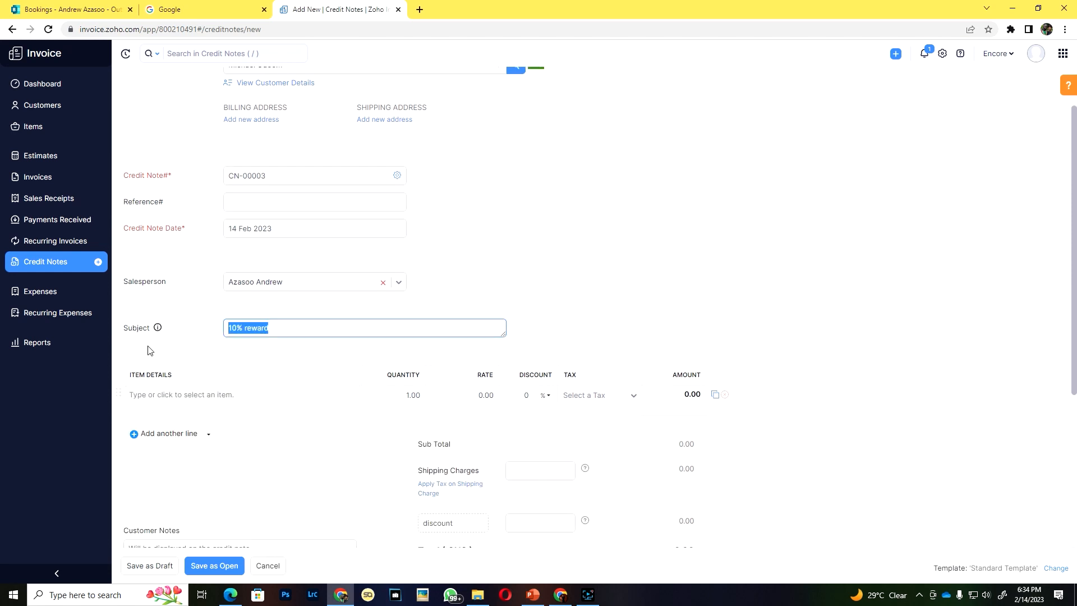
left_click(162, 401)
key("ctrl+v")
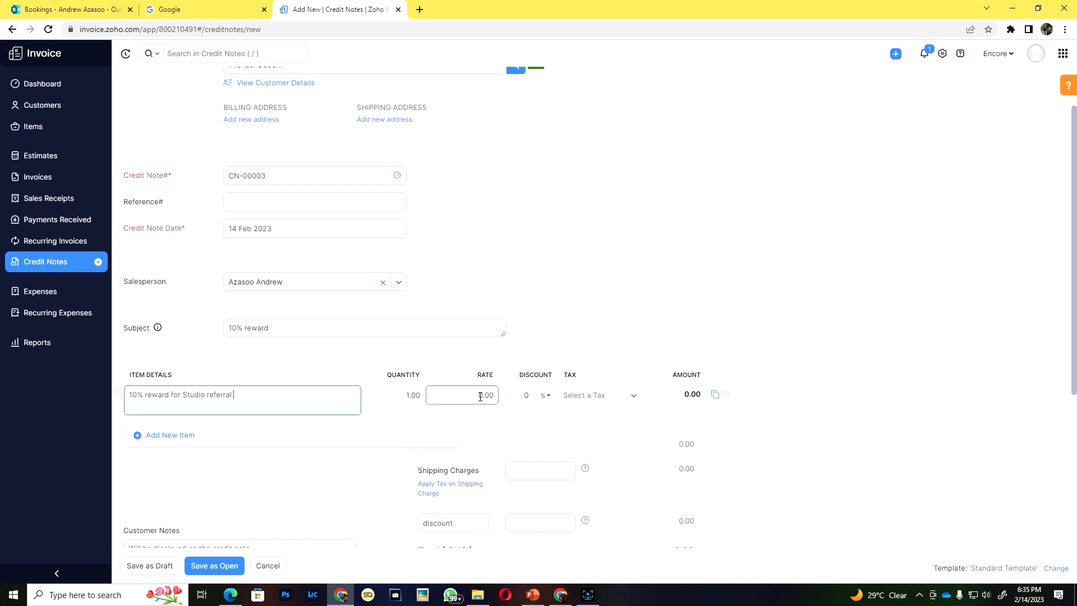
Step: Set the reward item's rate to 50.00 and save the credit note as open
left_click_drag(480, 396, 470, 400)
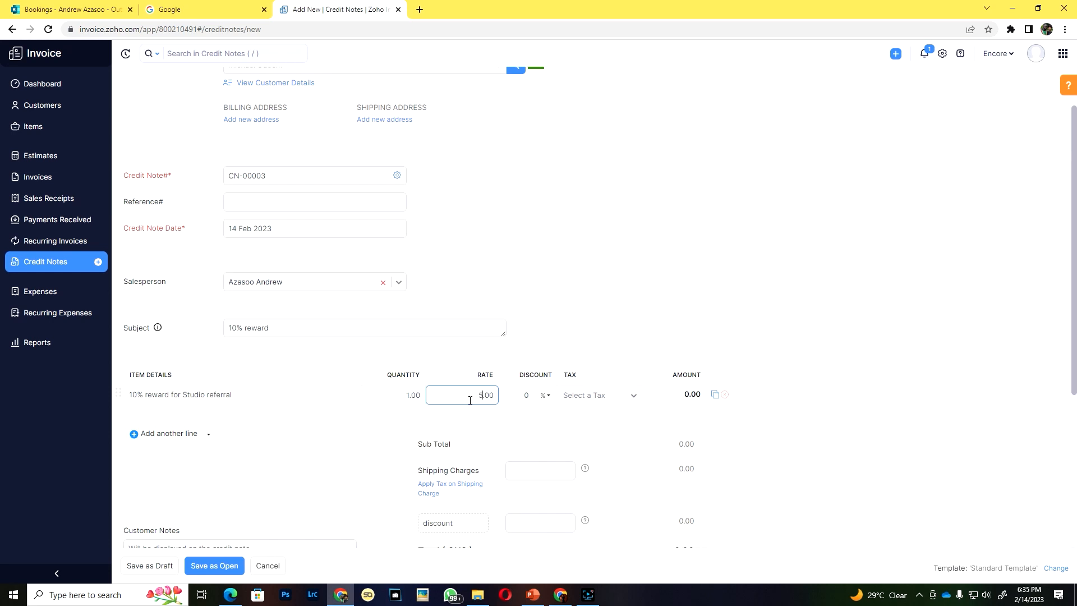
left_click(537, 418)
scroll(672, 401, "down", 5)
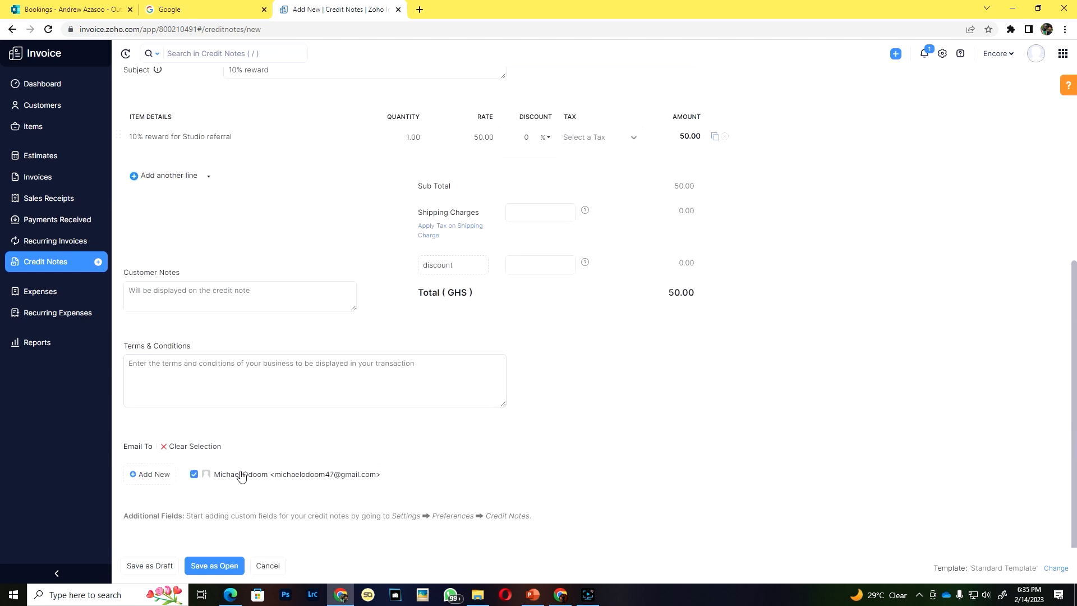
left_click(208, 566)
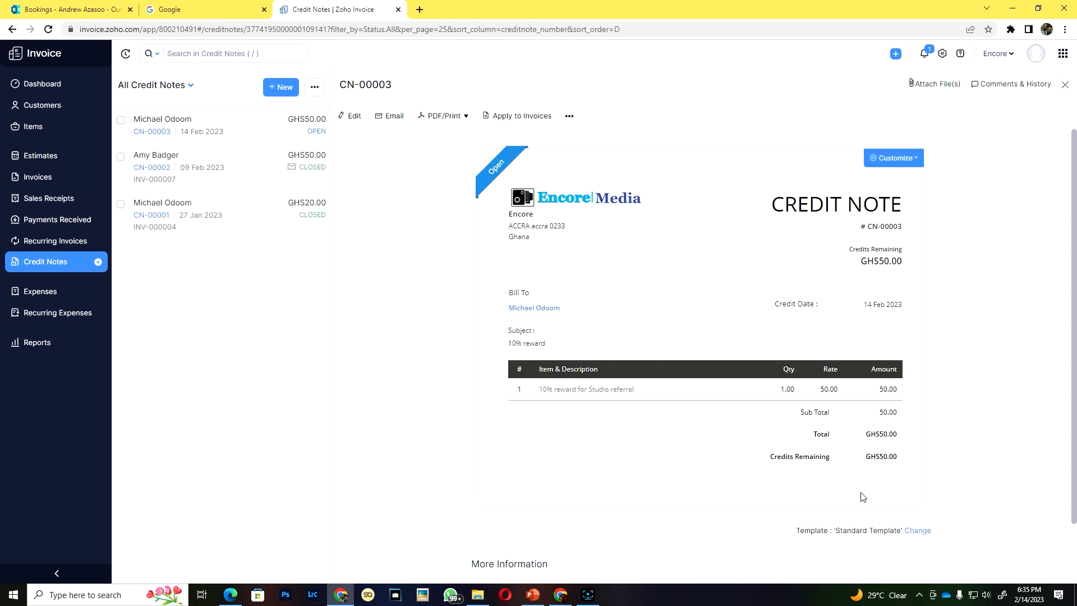
Step: Try to apply the new credit note's credits to the customer's invoices
left_click(503, 117)
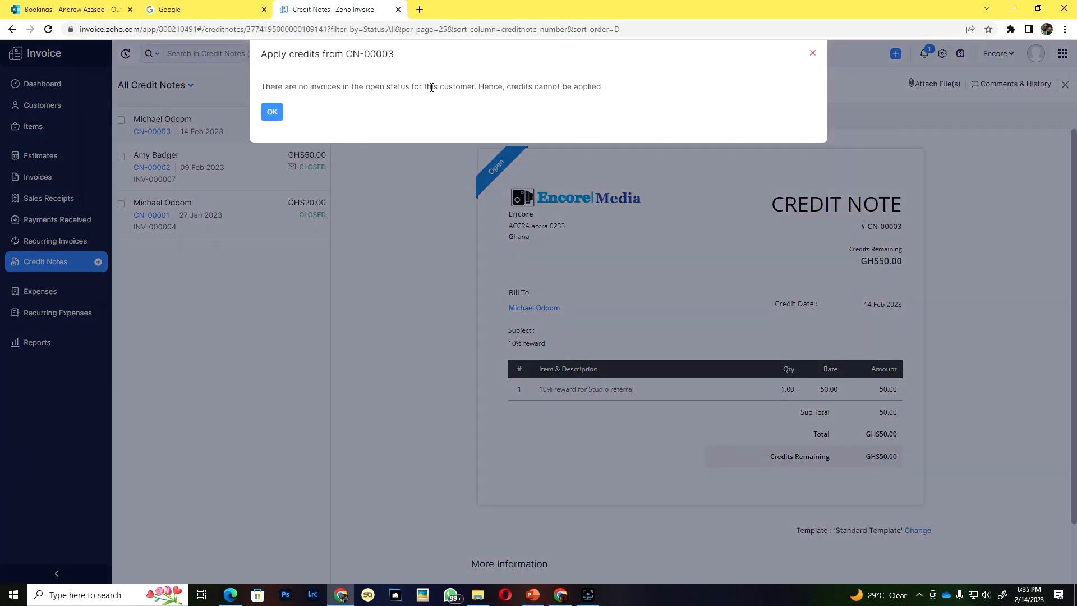
left_click(811, 54)
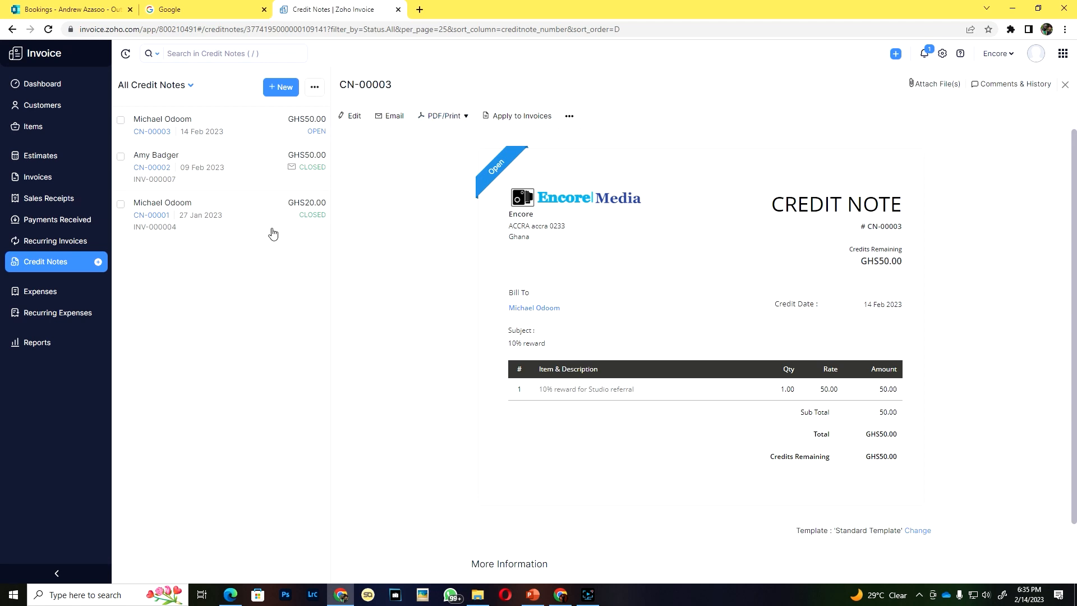
Step: Start a new expense in the Rent Expense category with an amount of GHS 20000
left_click(39, 291)
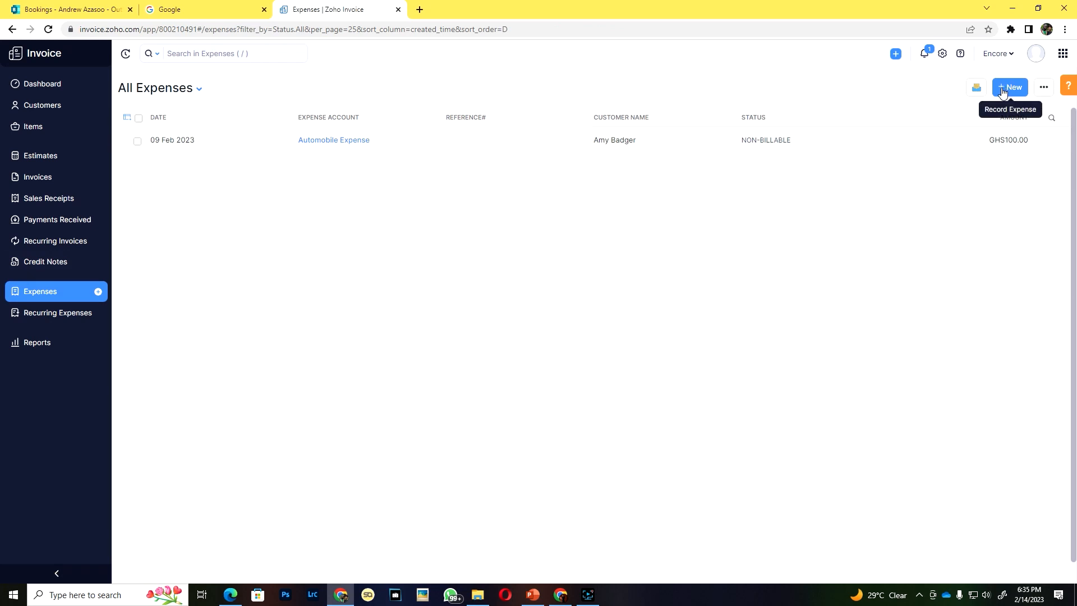
left_click(1003, 92)
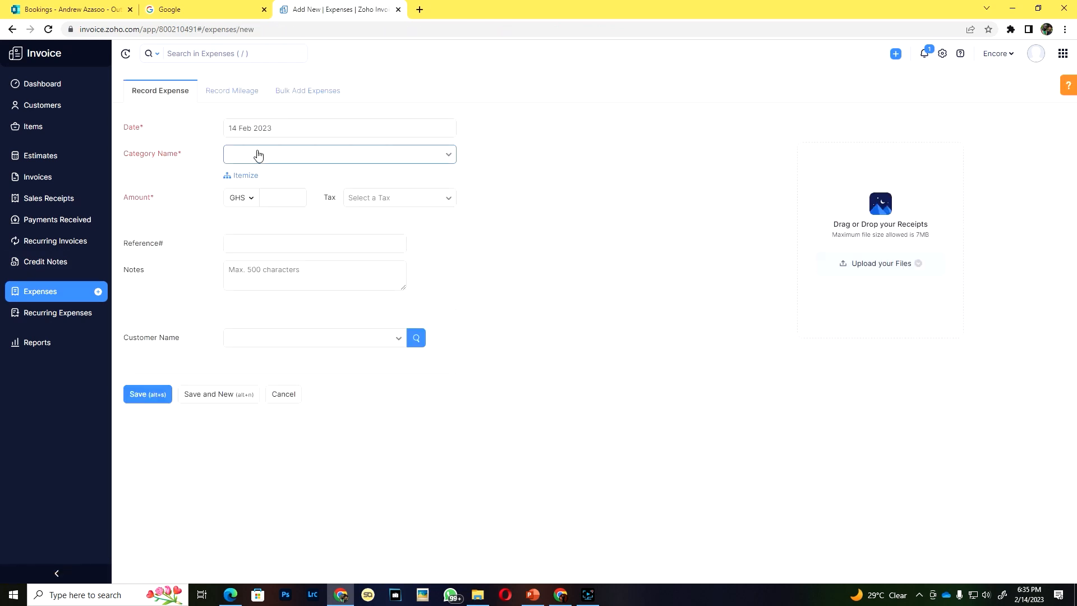
left_click(258, 156)
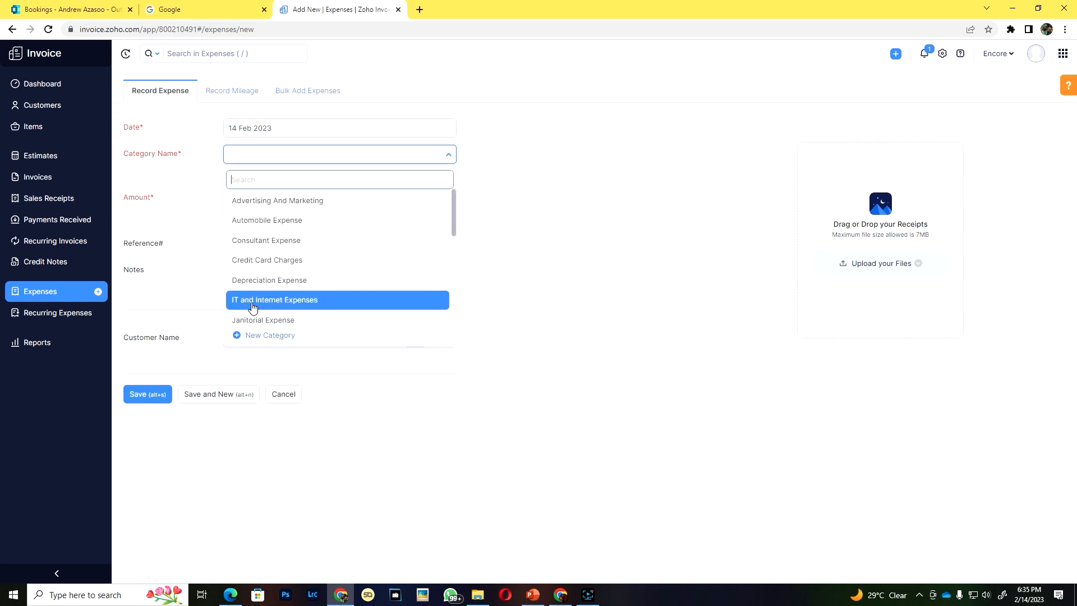
scroll(270, 247, "down", 1)
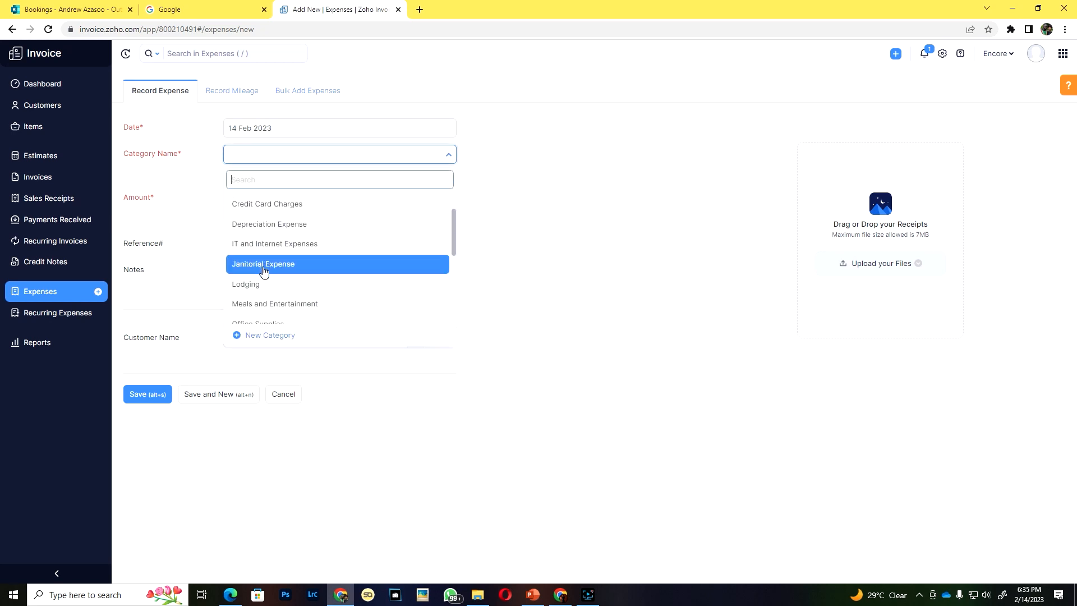
scroll(266, 271, "down", 1)
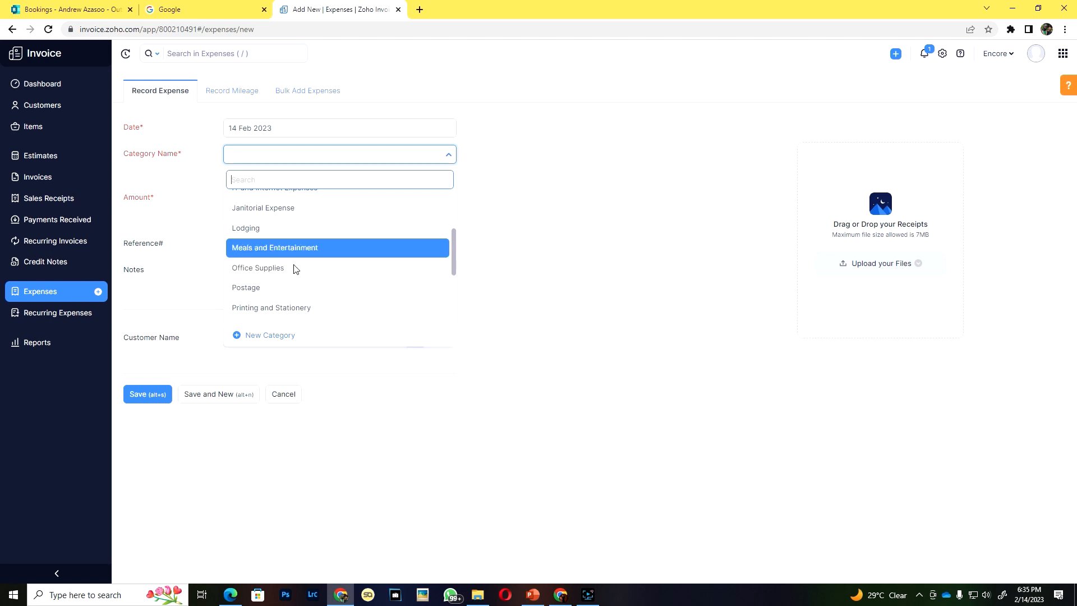
scroll(275, 322, "down", 2)
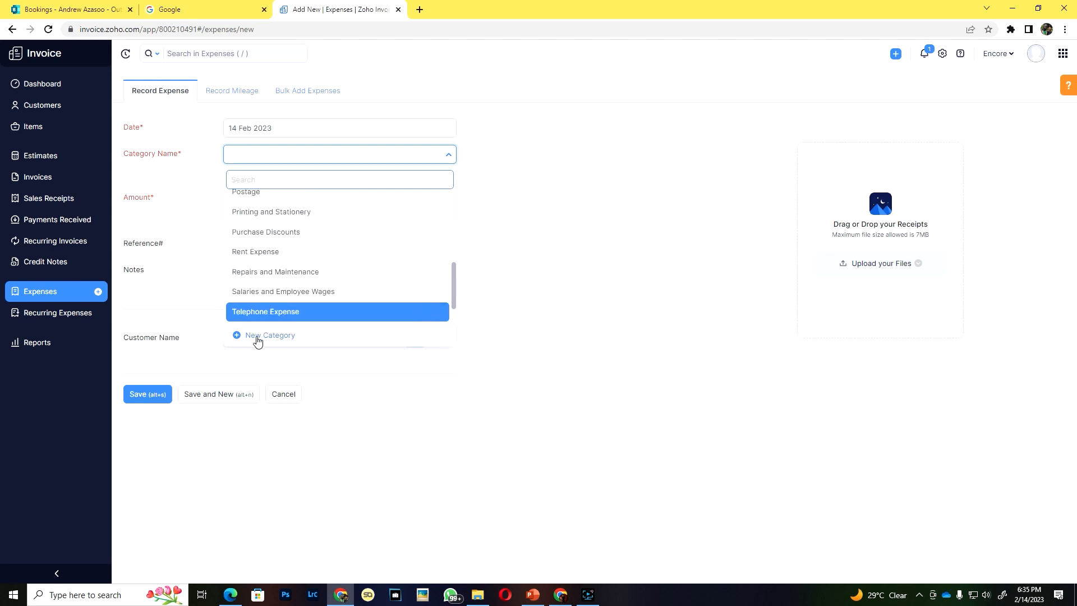
scroll(257, 340, "down", 1)
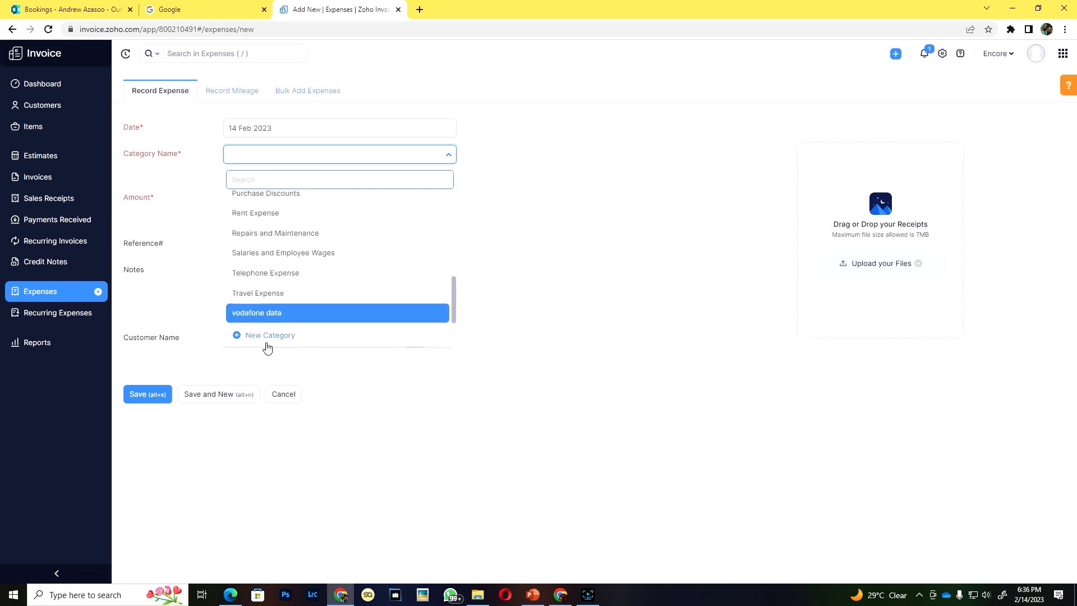
left_click(264, 216)
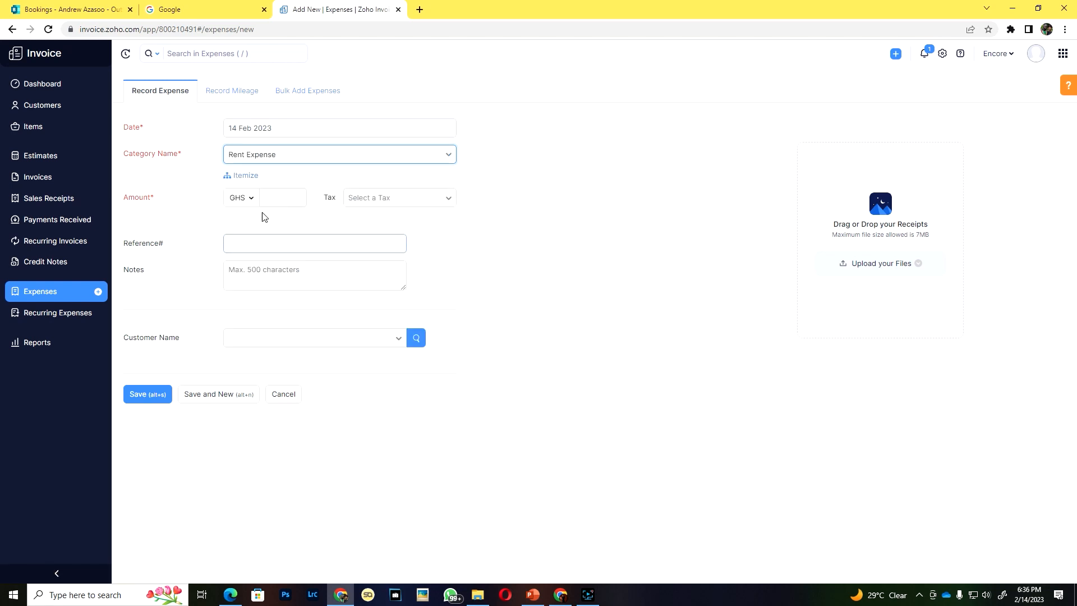
left_click(285, 199)
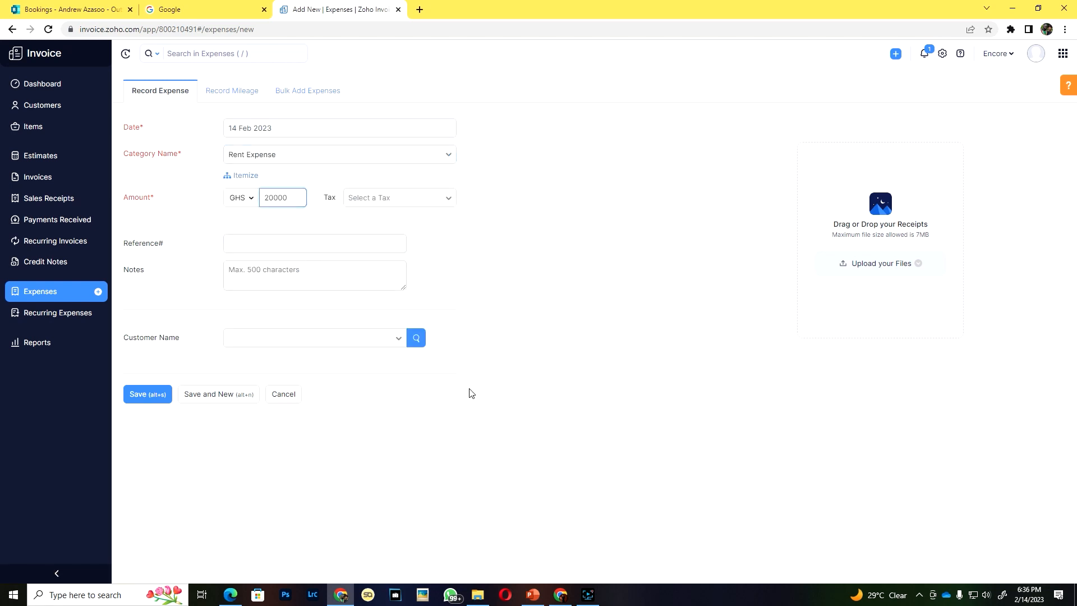
left_click(489, 271)
left_click_drag(181, 152, 133, 137)
left_click(125, 139)
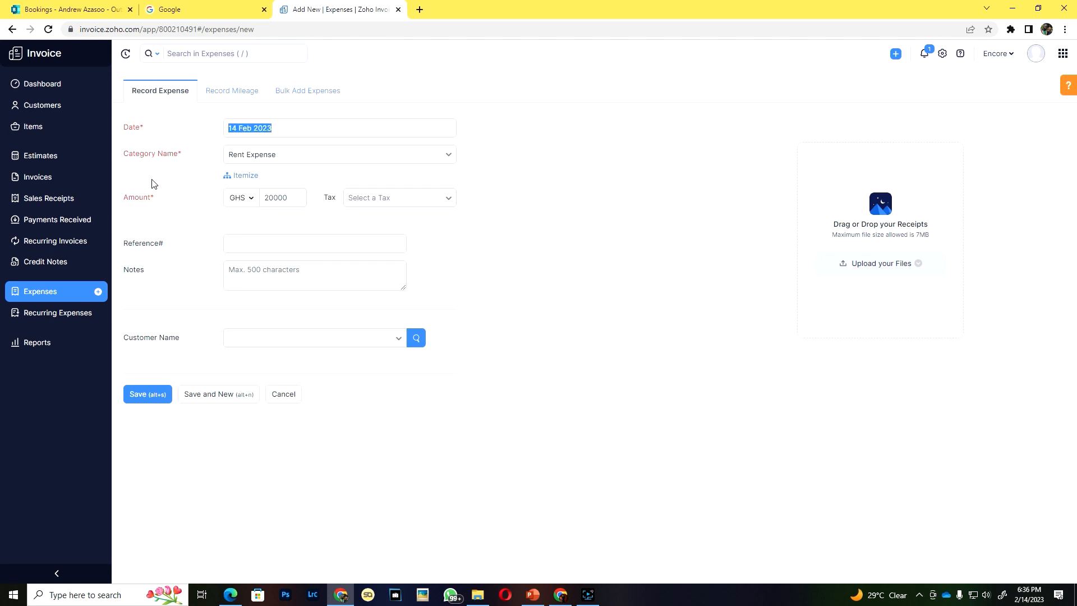
left_click_drag(152, 184, 250, 211)
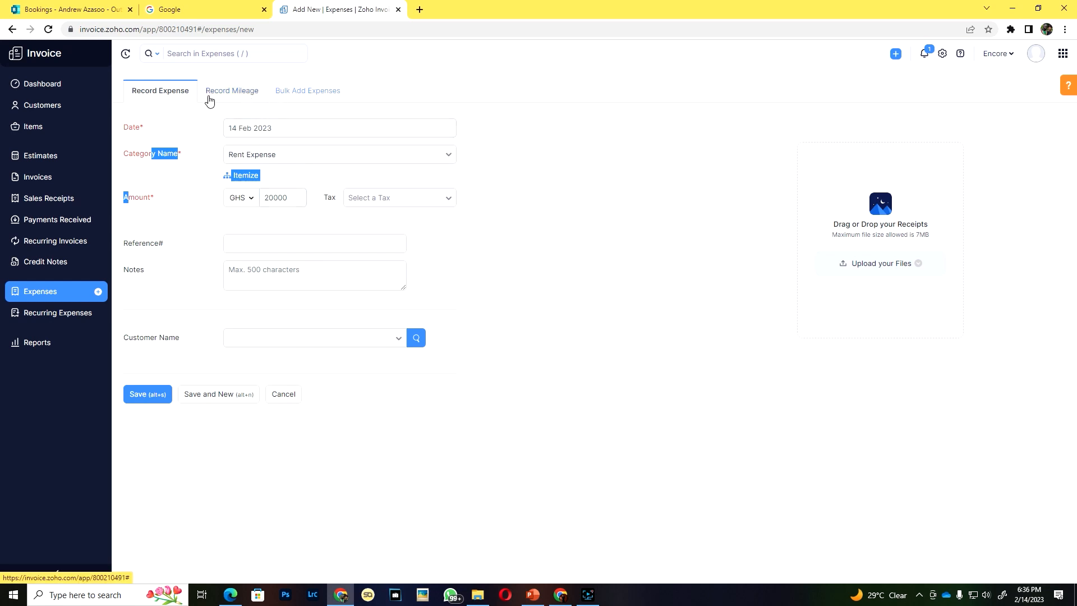
Step: Look at the mileage recording form and its mileage preferences, and leave the expense page without saving
left_click(229, 94)
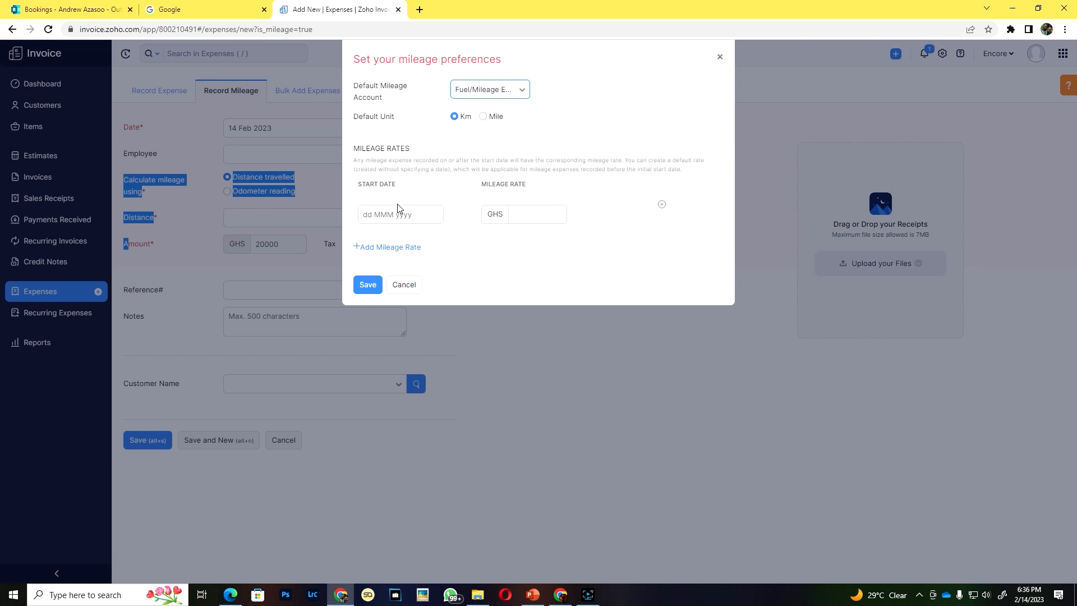
left_click(718, 57)
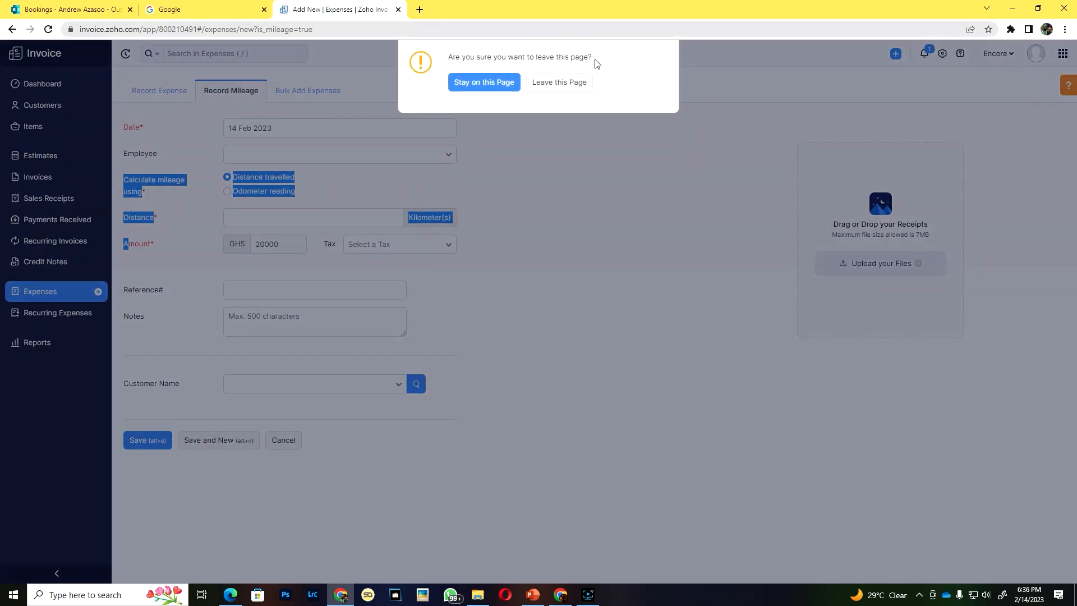
left_click(611, 190)
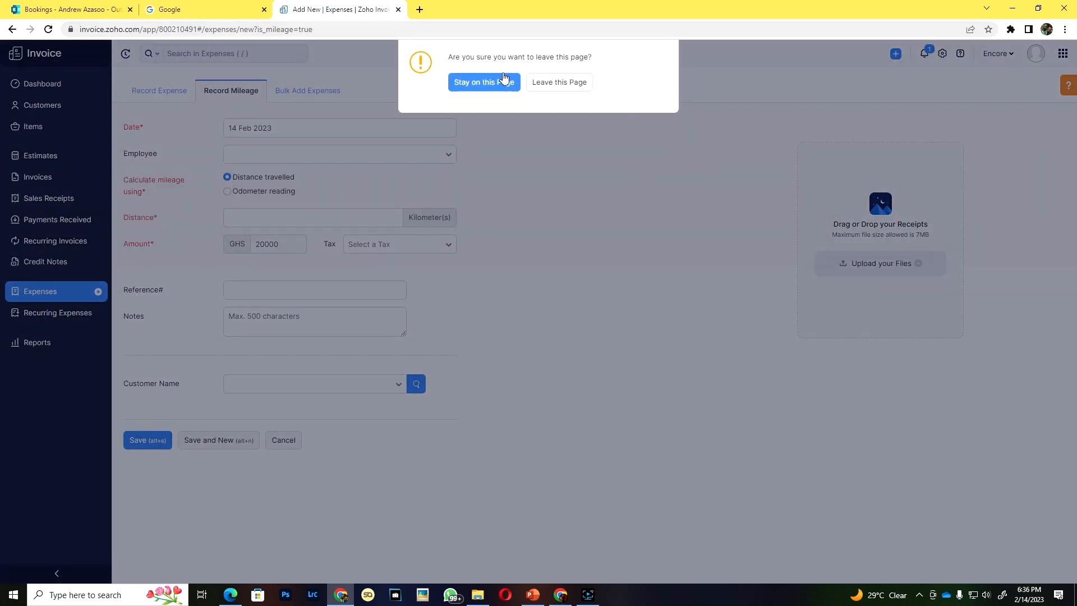
left_click(543, 84)
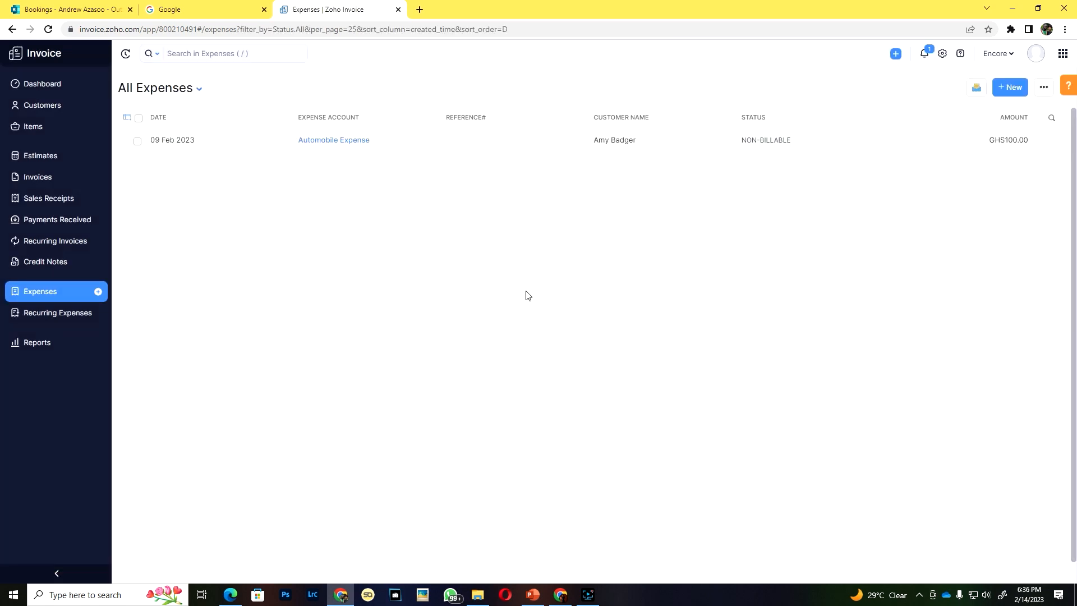
Step: View the recurring expenses overview and the Customer Balances report, and return to the list of reports
left_click(63, 323)
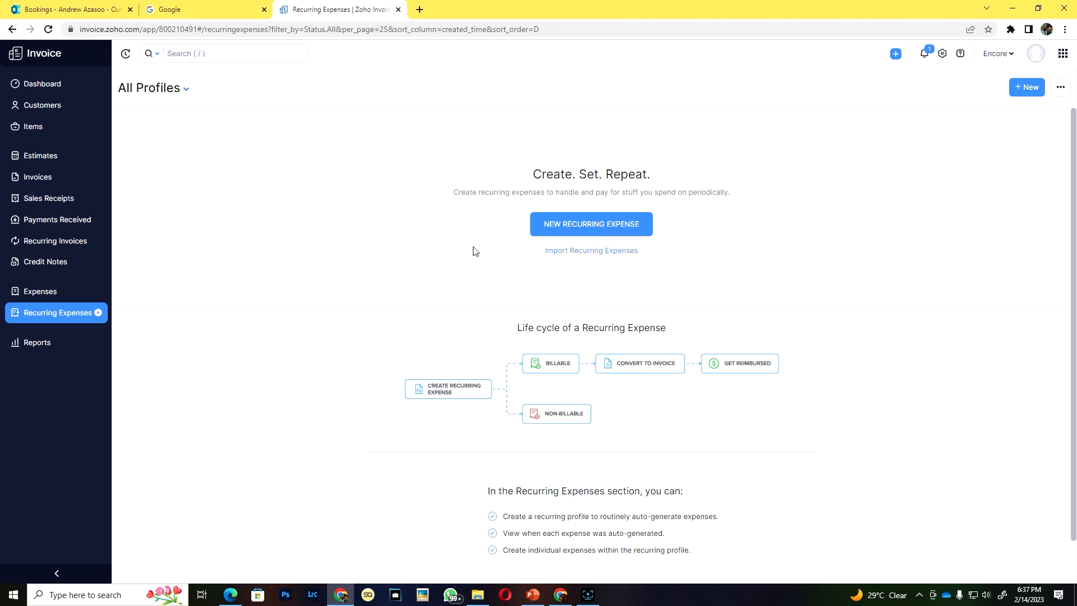
left_click(37, 349)
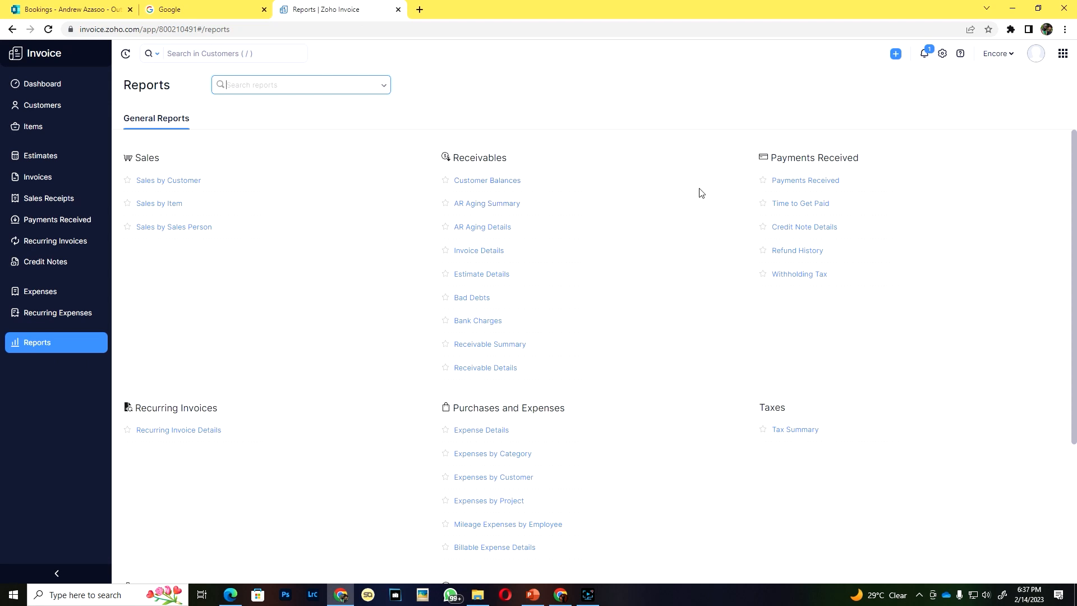
left_click(508, 181)
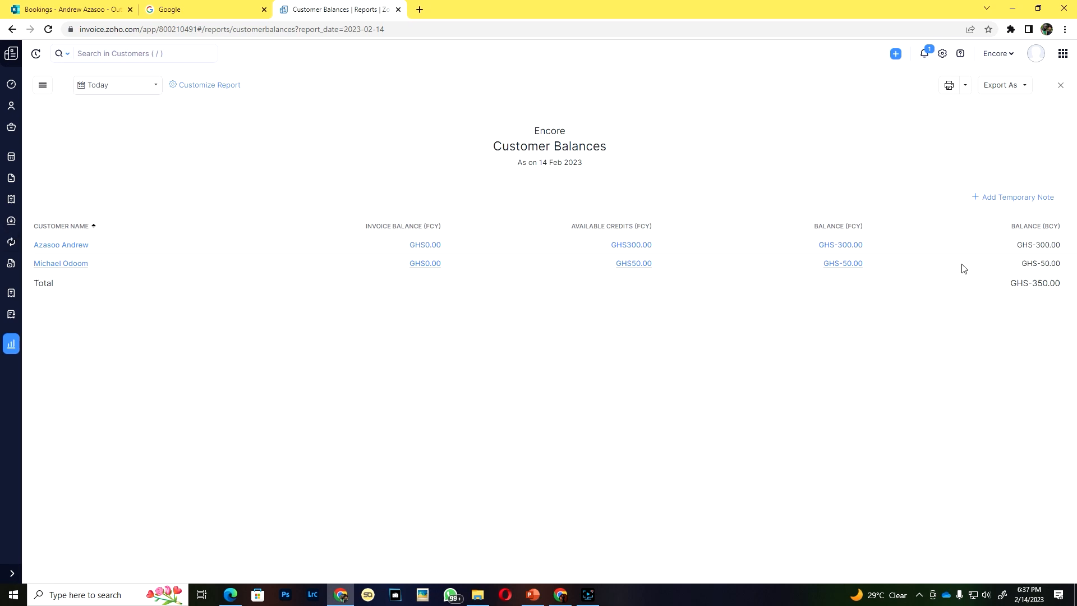
left_click(11, 343)
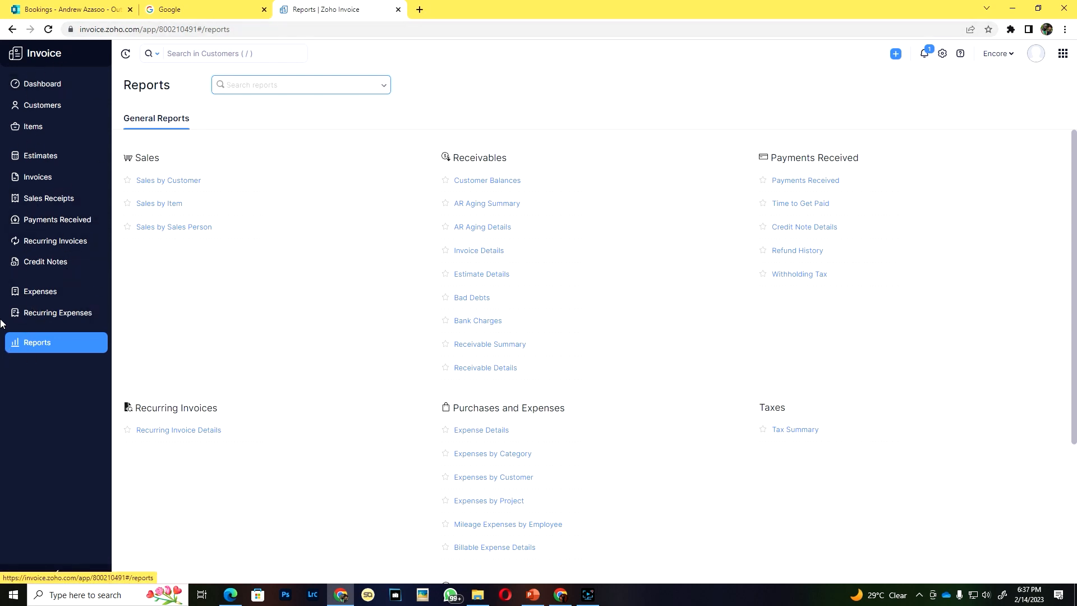
Step: Open the organization settings and view the list of users and their roles
left_click(942, 55)
left_click(917, 147)
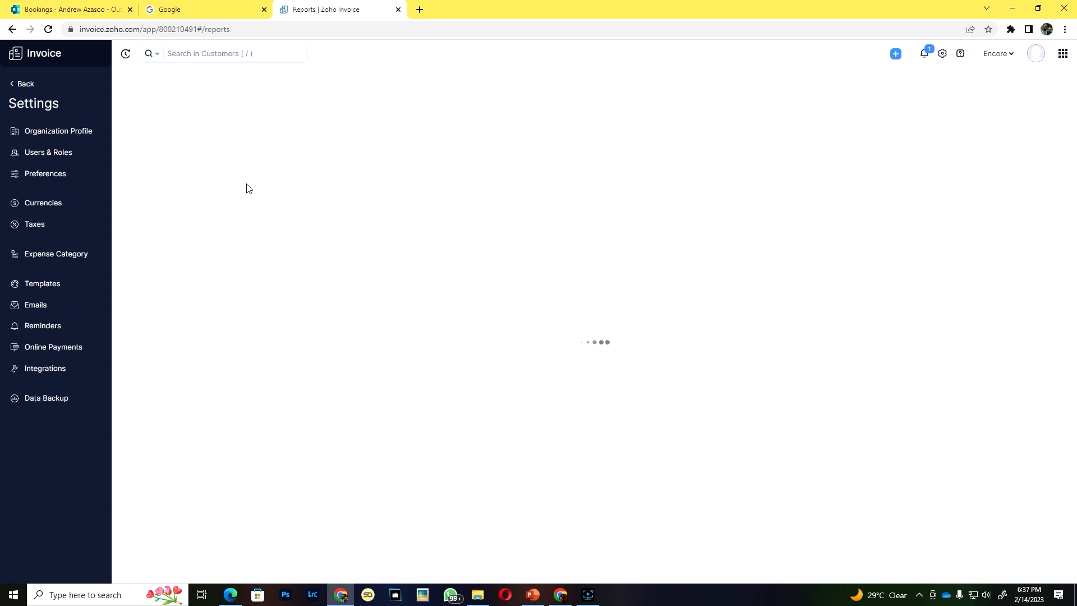
left_click(58, 150)
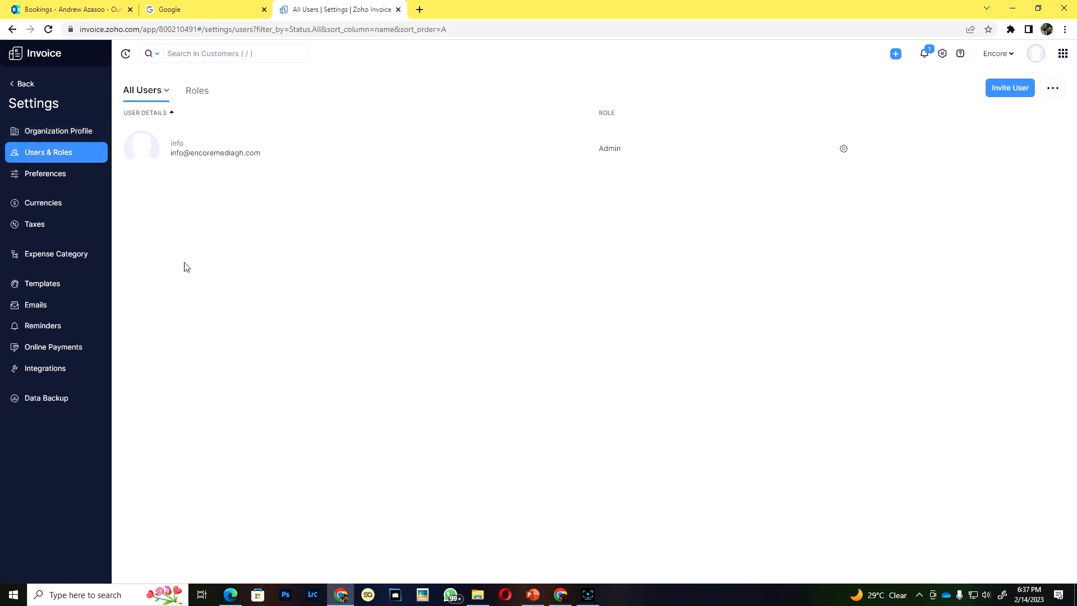
Step: Enable the Timesheet module in the general preferences, save the change, and leave the settings
left_click(35, 174)
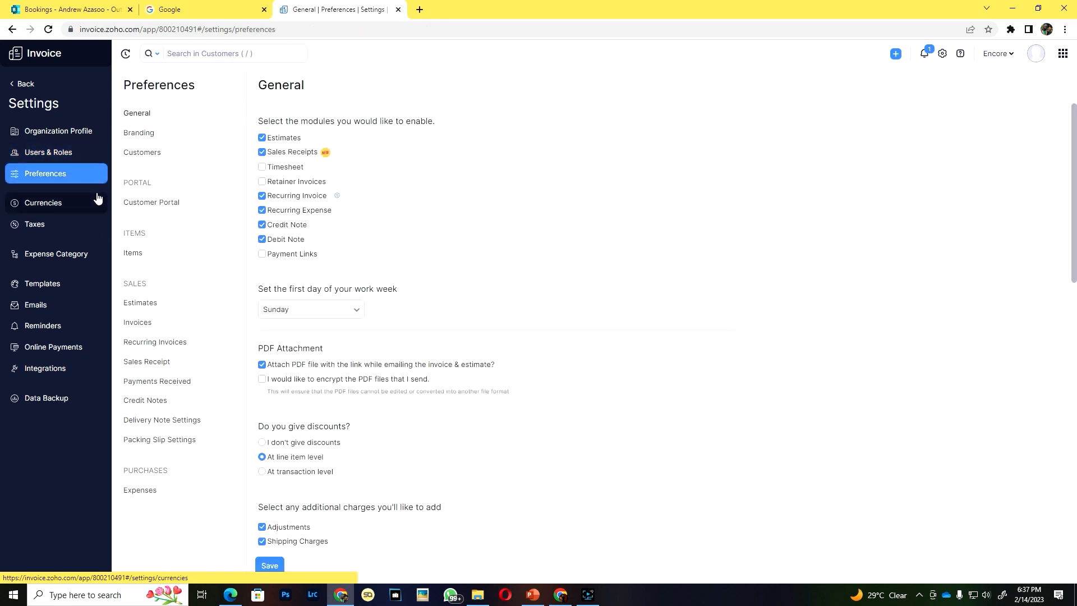
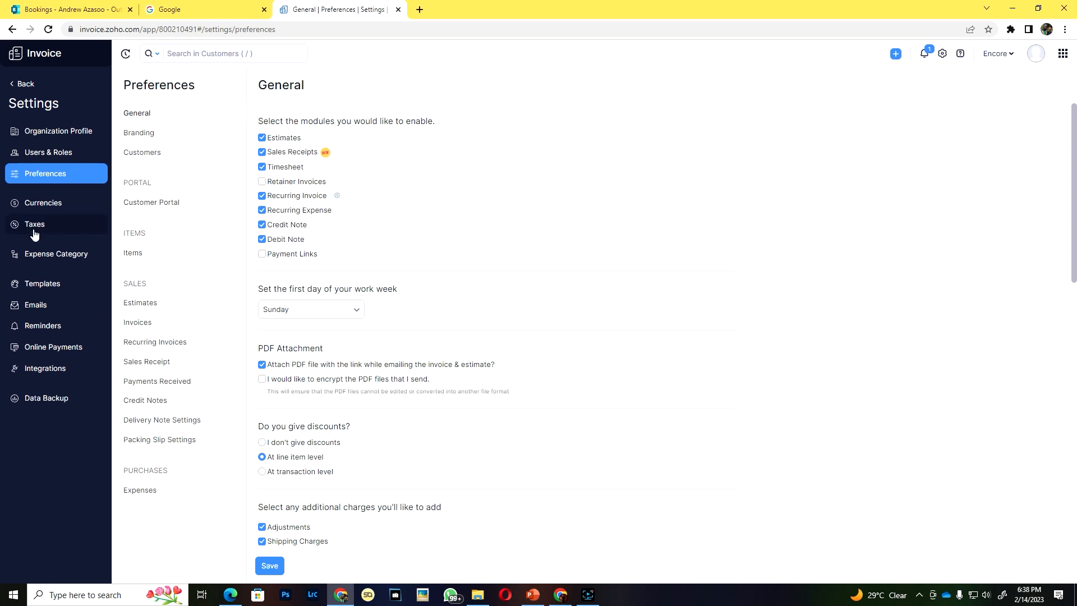
left_click(263, 565)
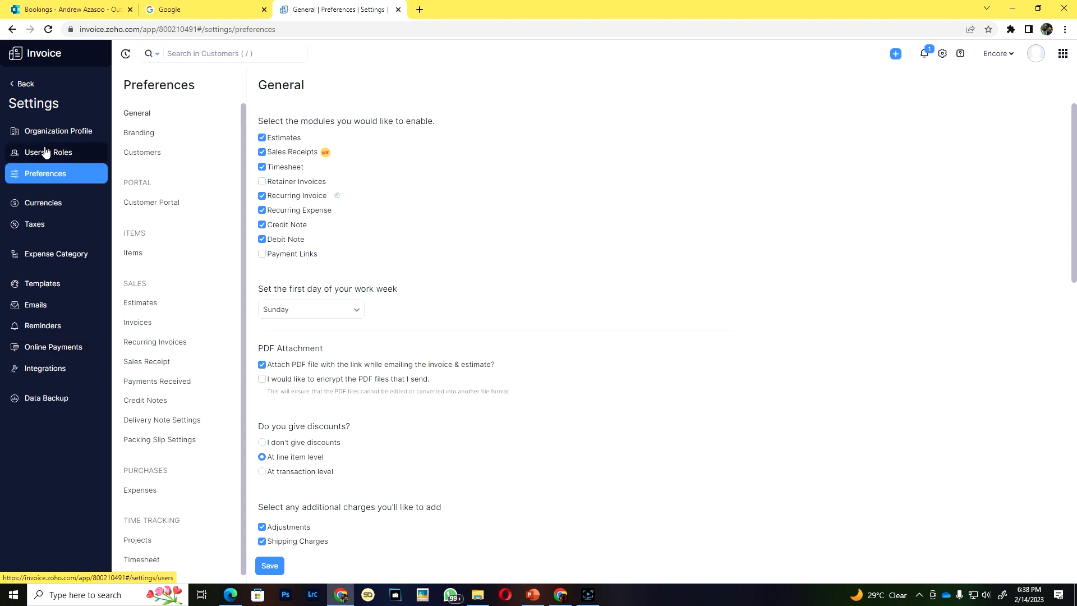
left_click(23, 84)
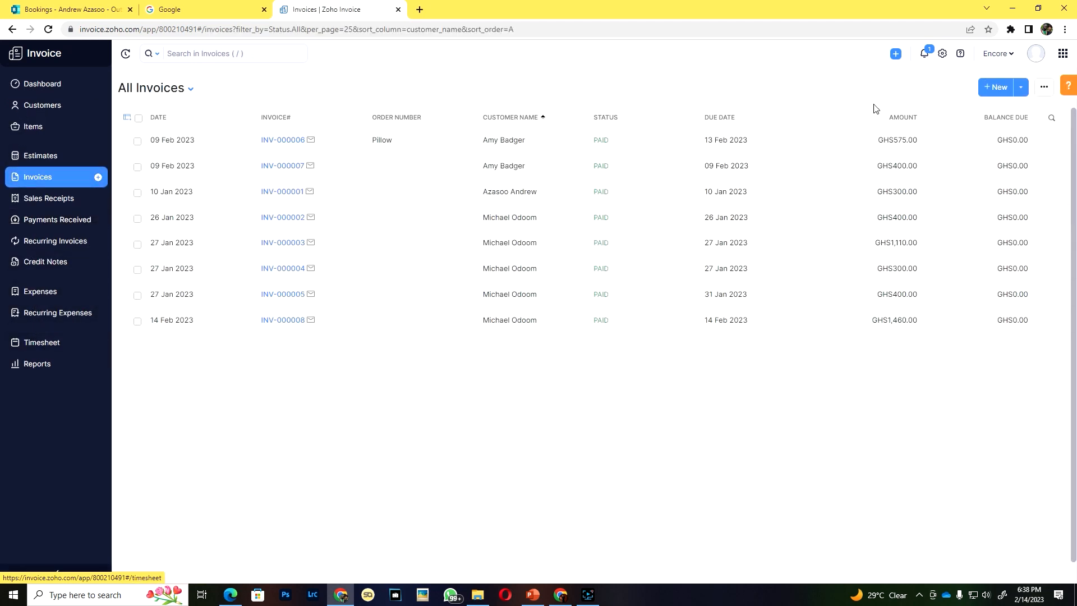
Step: Reopen the settings preferences and look through the Customers and Customer Portal options, including the customer billing address format
left_click(942, 53)
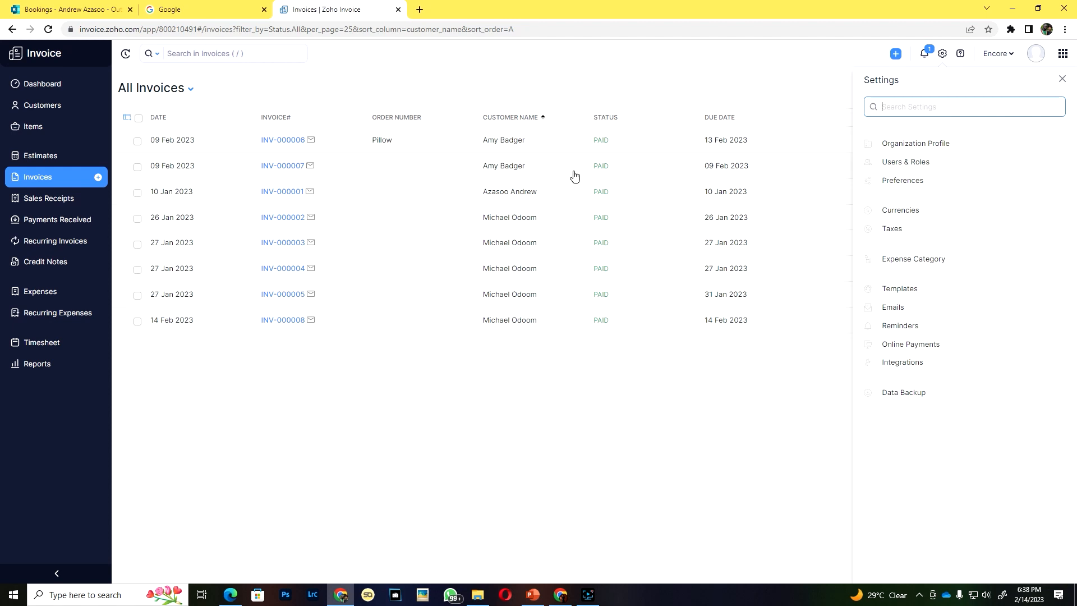
left_click(906, 145)
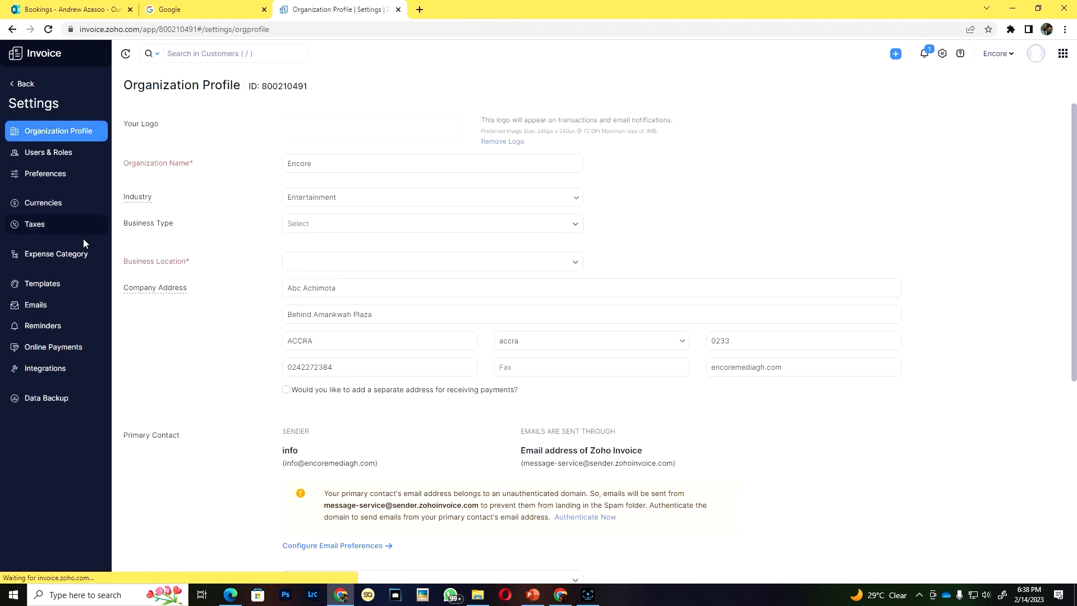
left_click(58, 176)
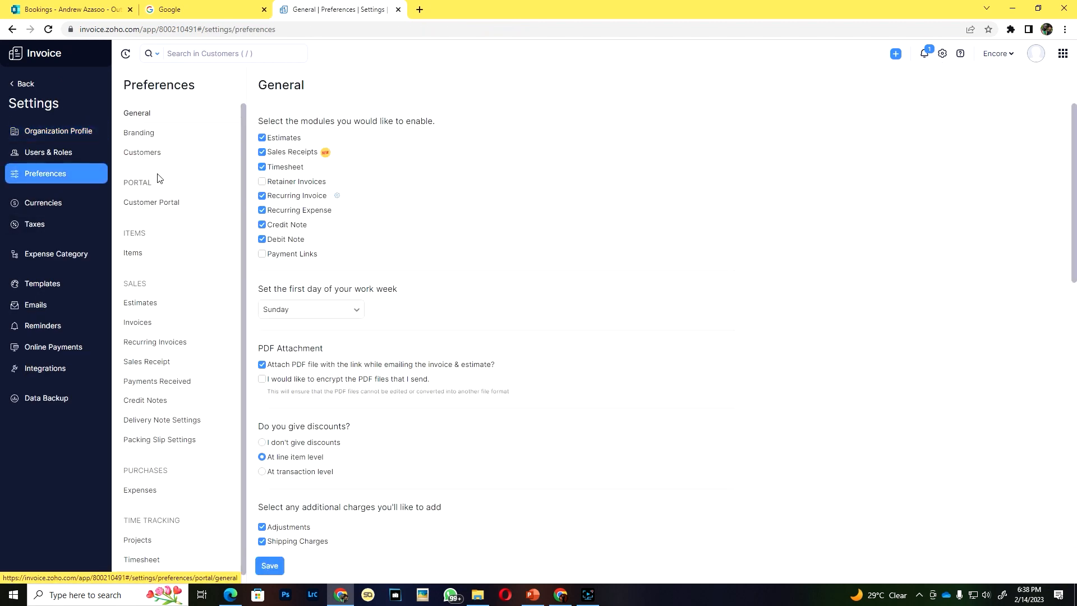
left_click(154, 158)
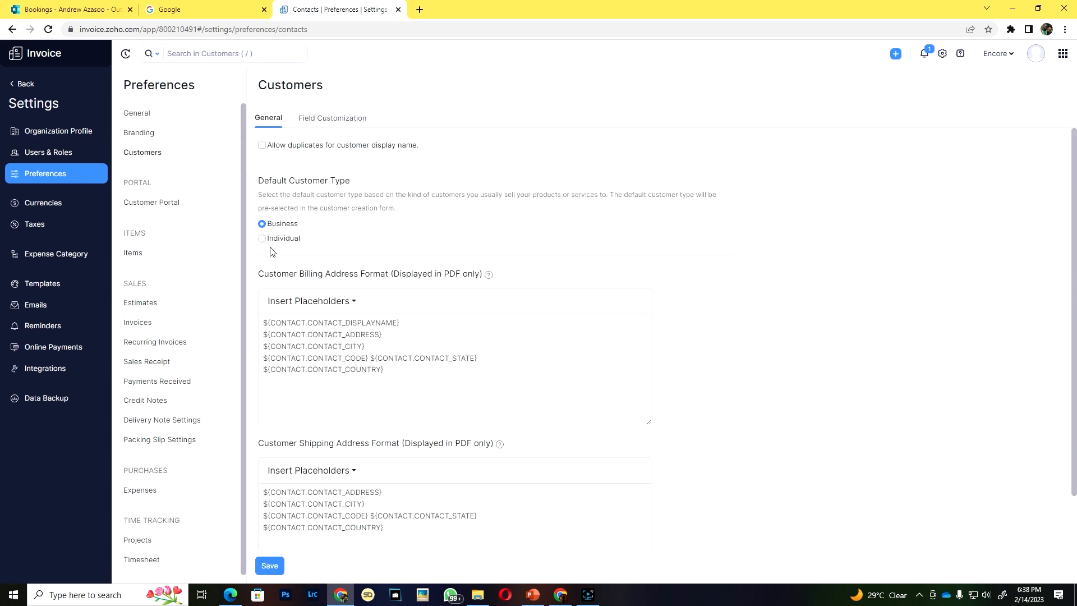
scroll(305, 308, "down", 2)
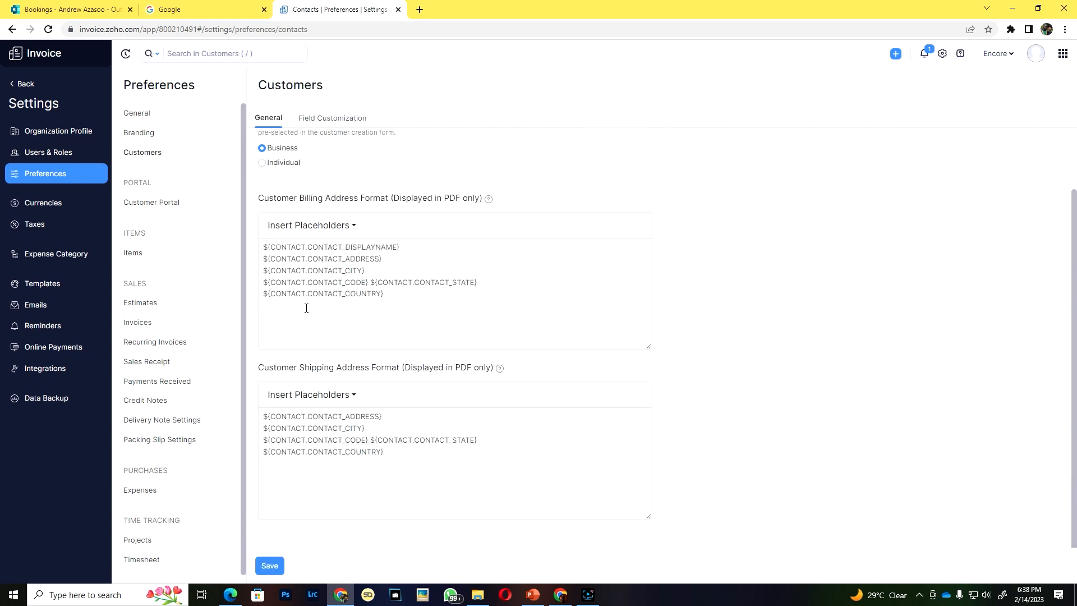
left_click(162, 203)
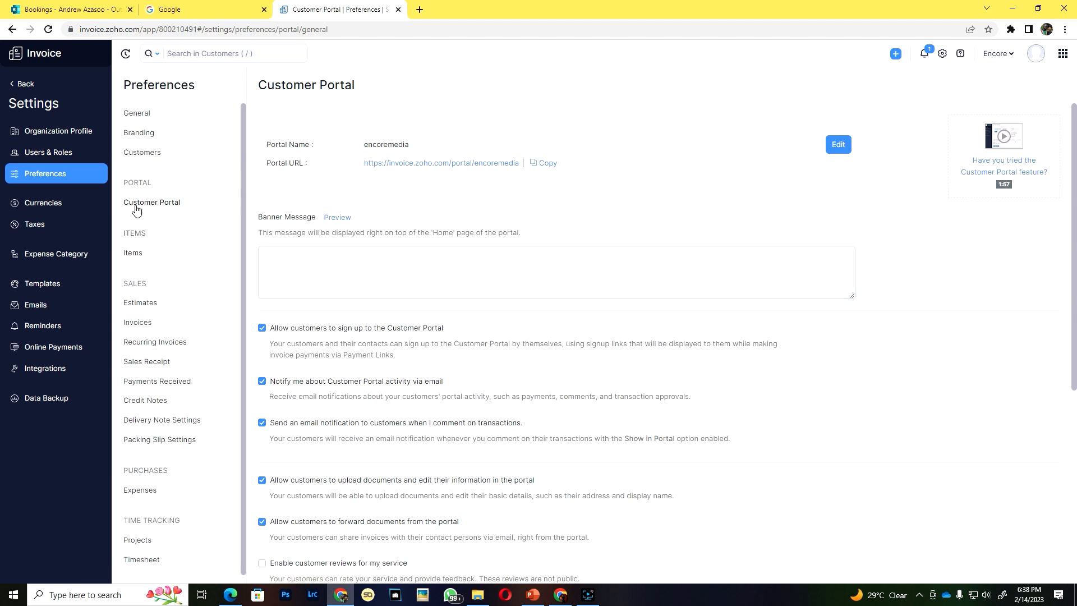
left_click(151, 155)
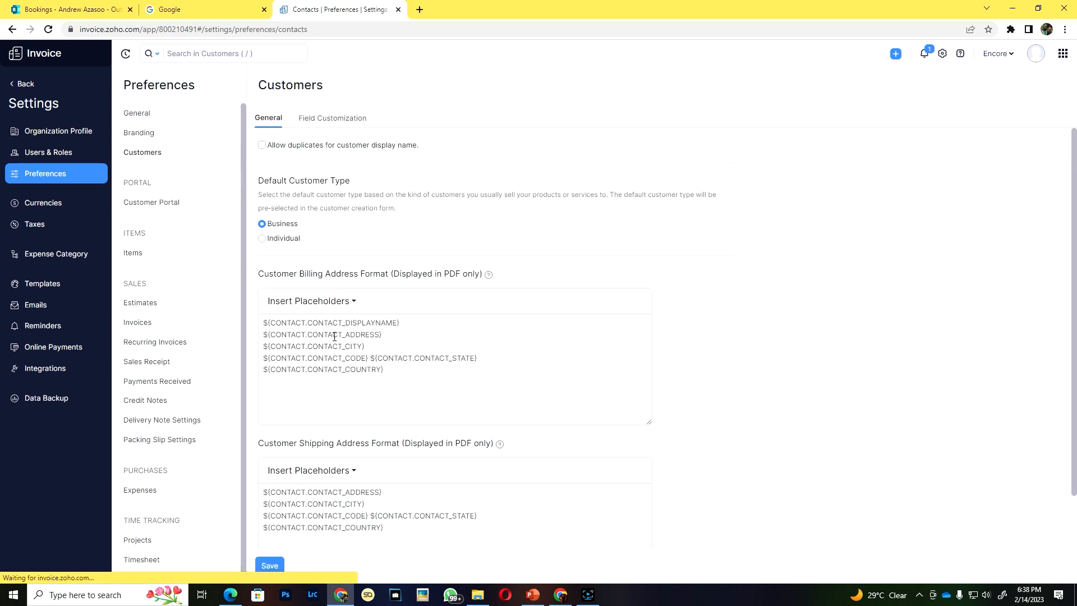
left_click(418, 366)
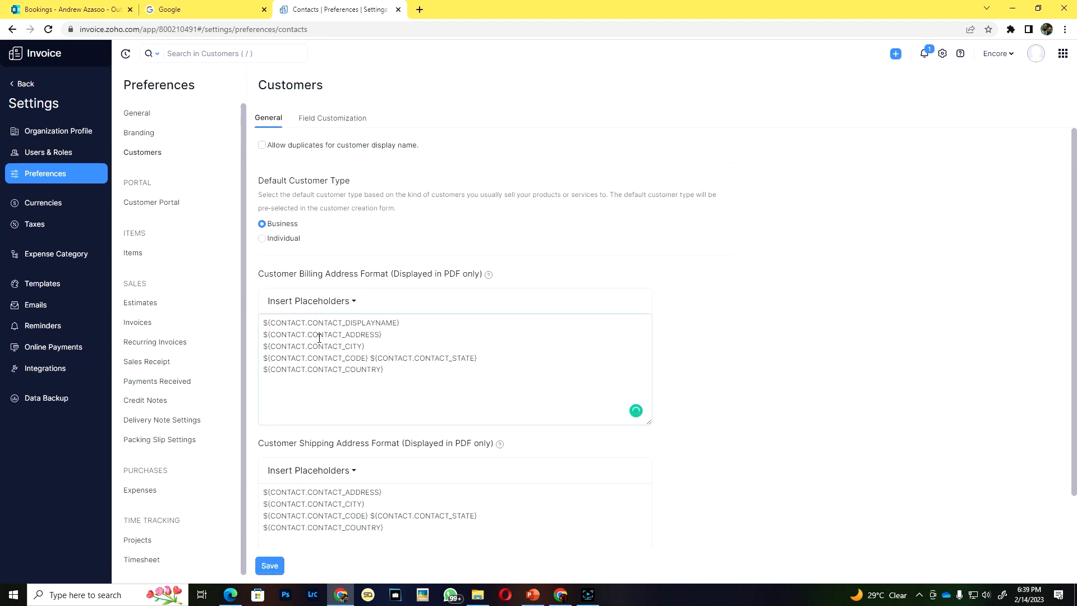
Step: Look through the Estimates and Sales Receipt preferences and the new custom field form for Payments Received
left_click(150, 309)
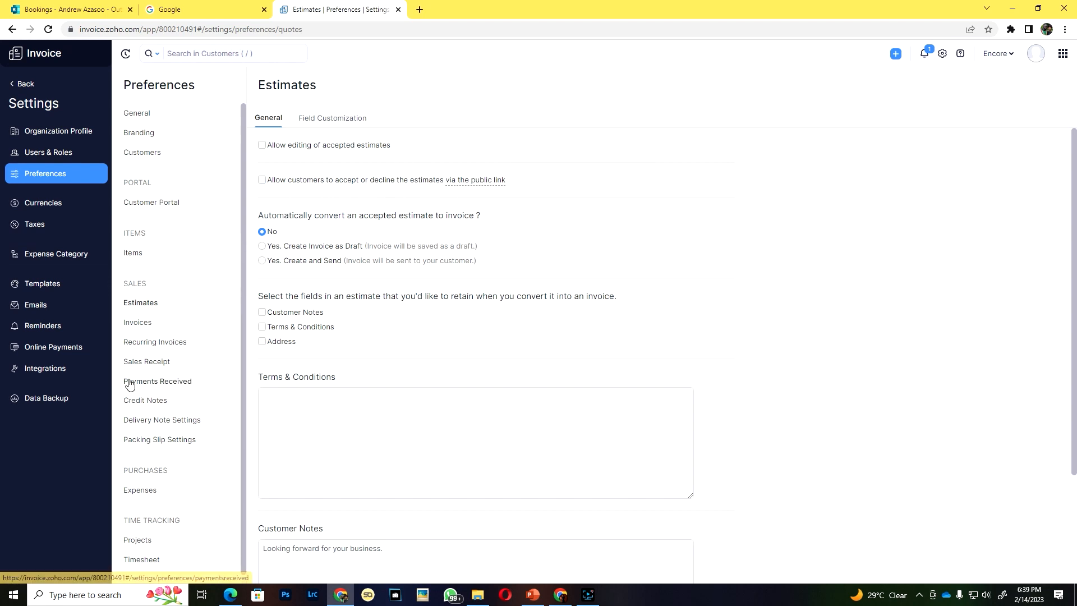
left_click(158, 361)
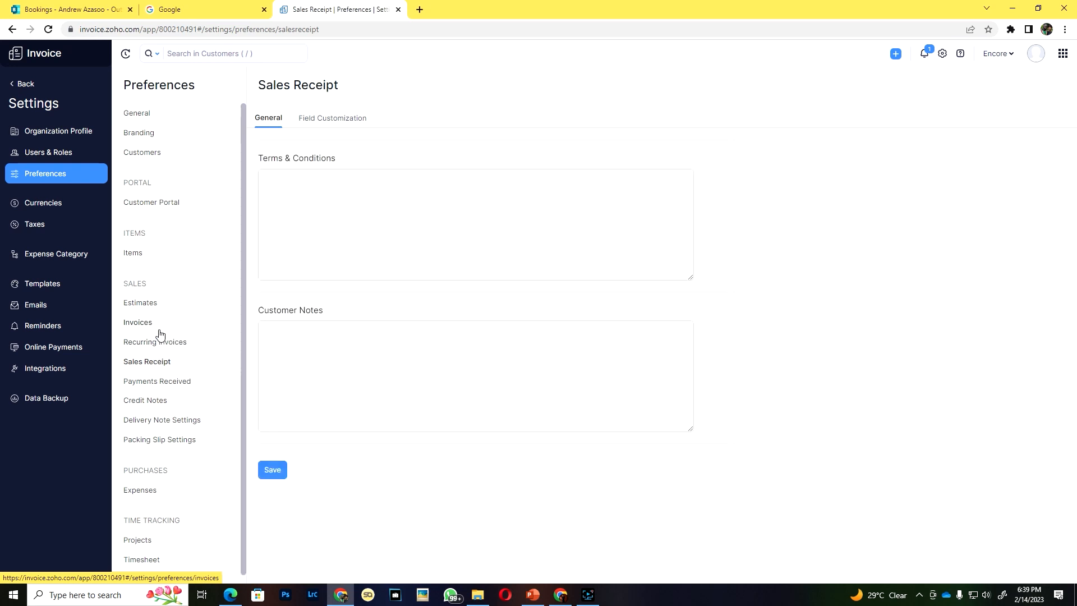
left_click(370, 228)
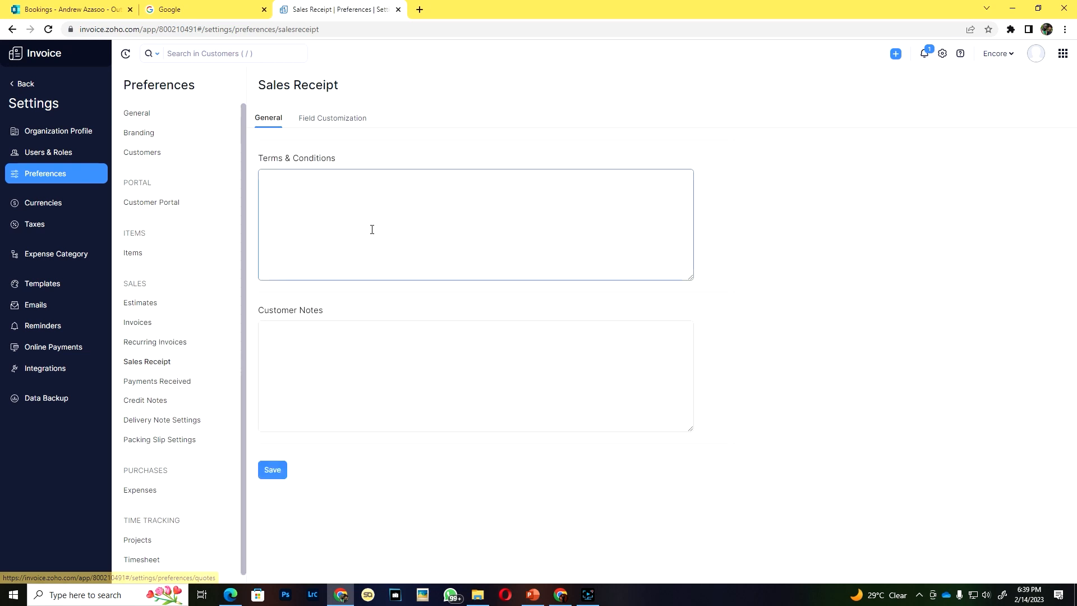
left_click(327, 353)
left_click(334, 264)
left_click(313, 352)
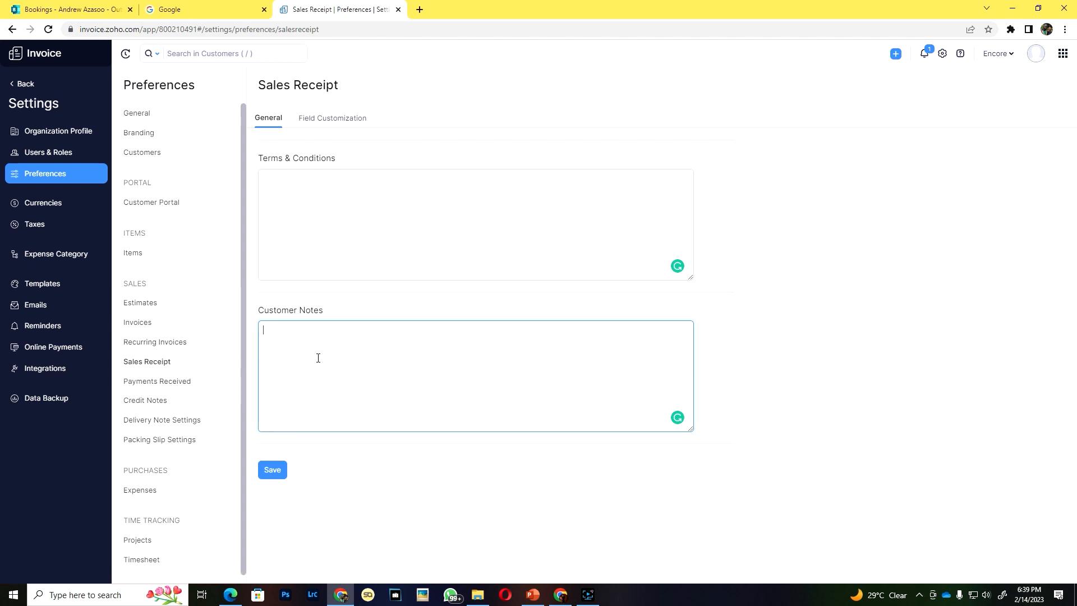
left_click(169, 381)
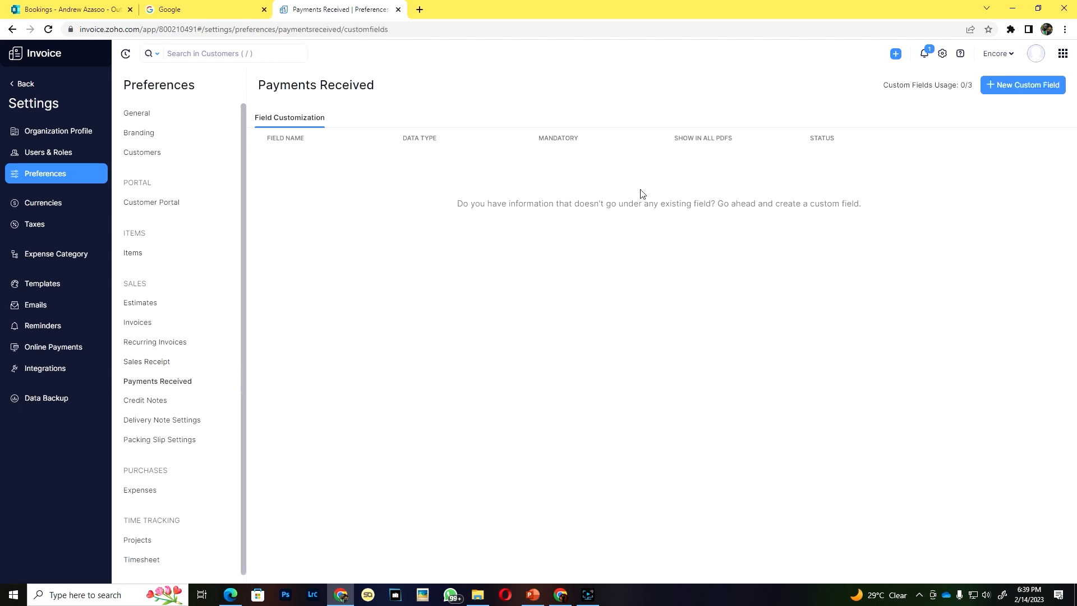
left_click(1009, 87)
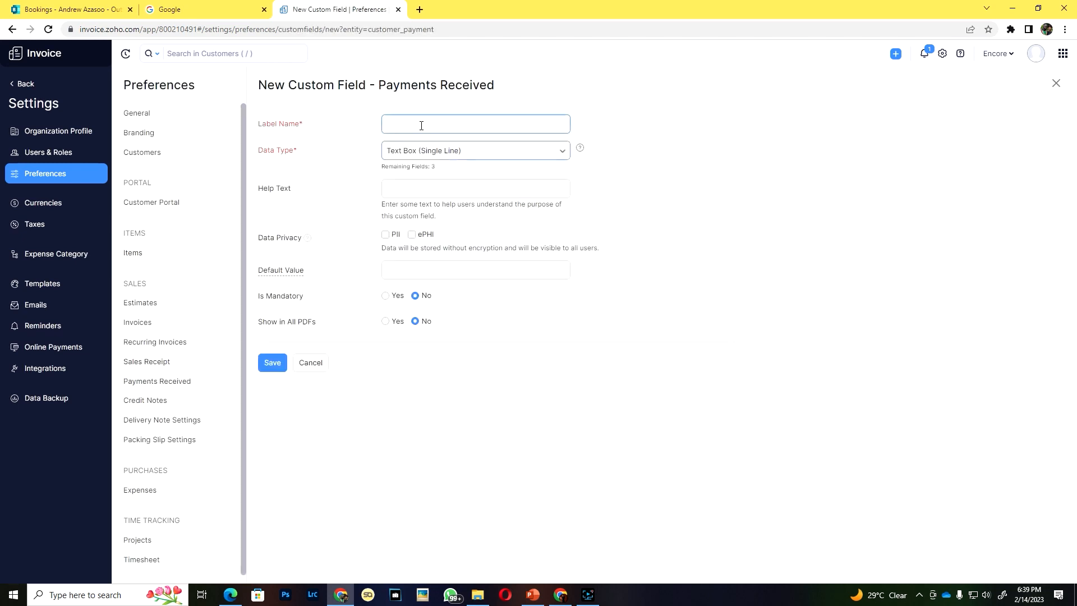
Step: View the currencies and tax rates in the settings, and browse the list of expense categories
left_click(53, 202)
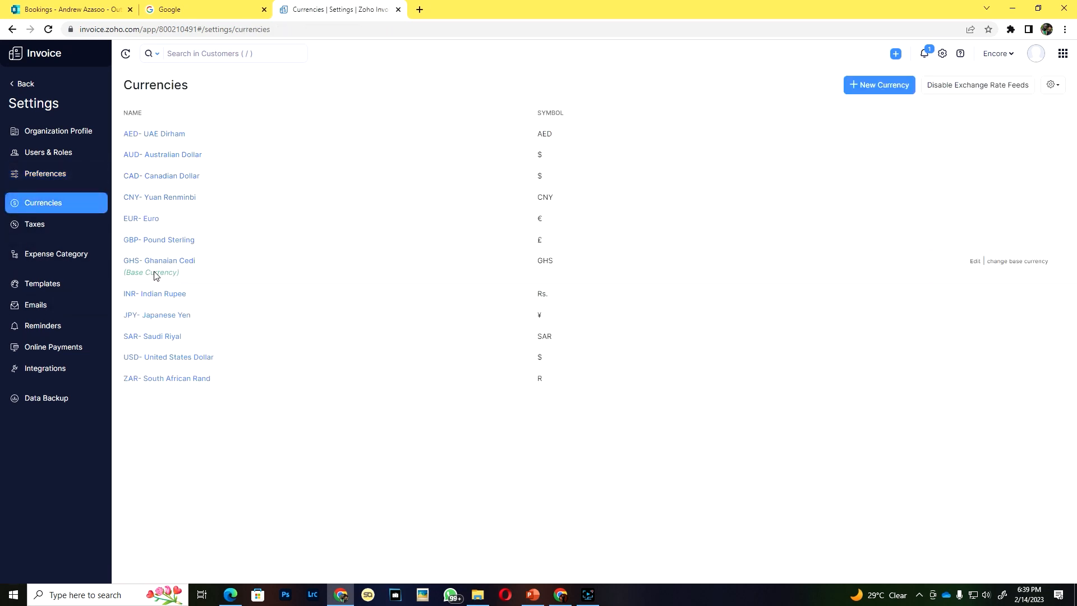
left_click(36, 226)
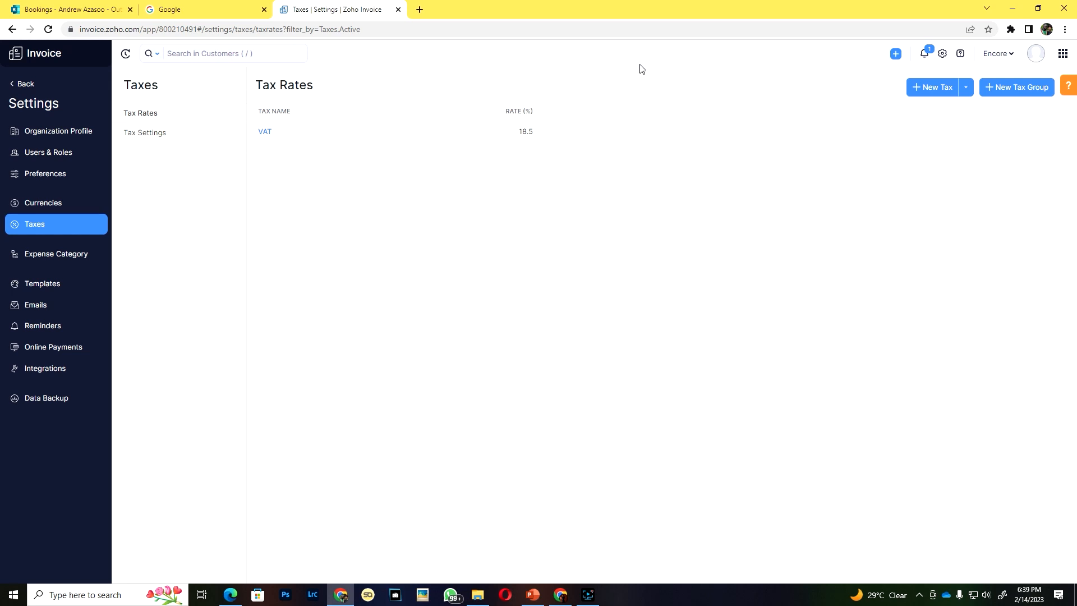
left_click(77, 252)
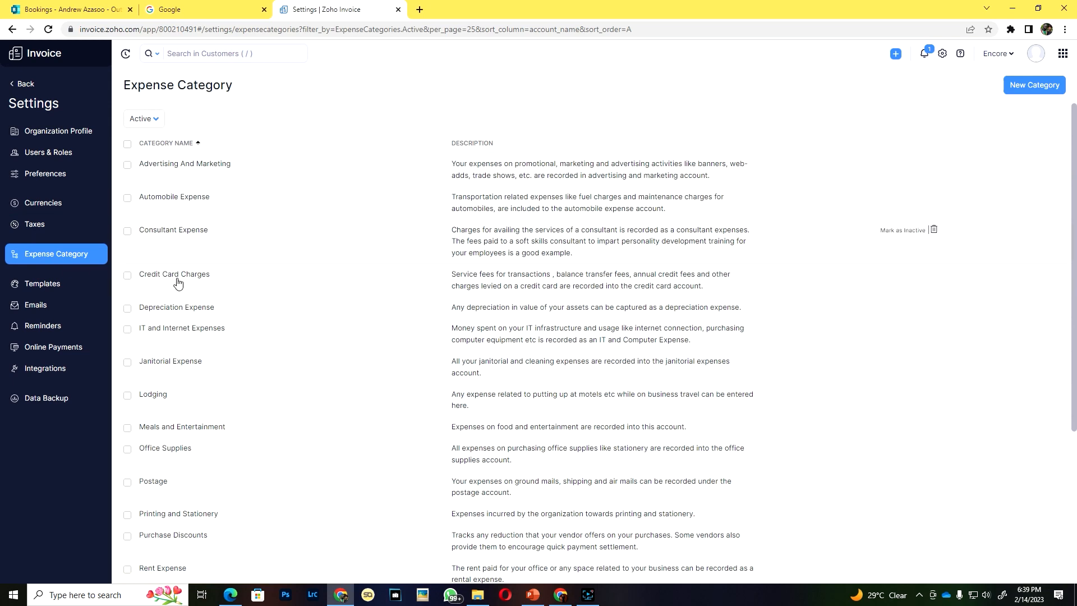
scroll(496, 409, "down", 4)
scroll(501, 453, "up", 4)
scroll(494, 455, "down", 1)
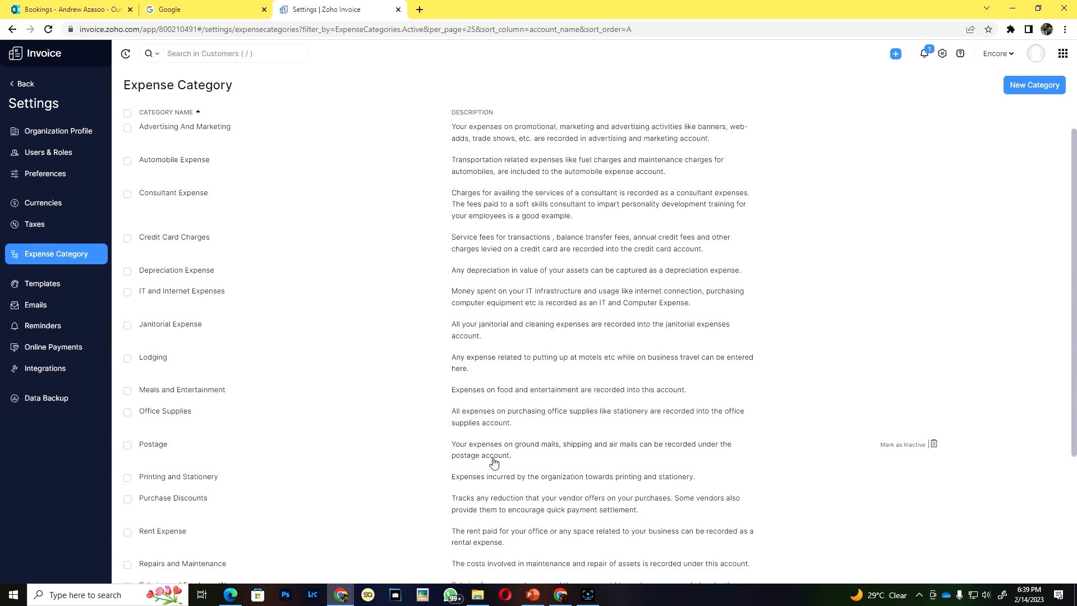
scroll(491, 456, "up", 1)
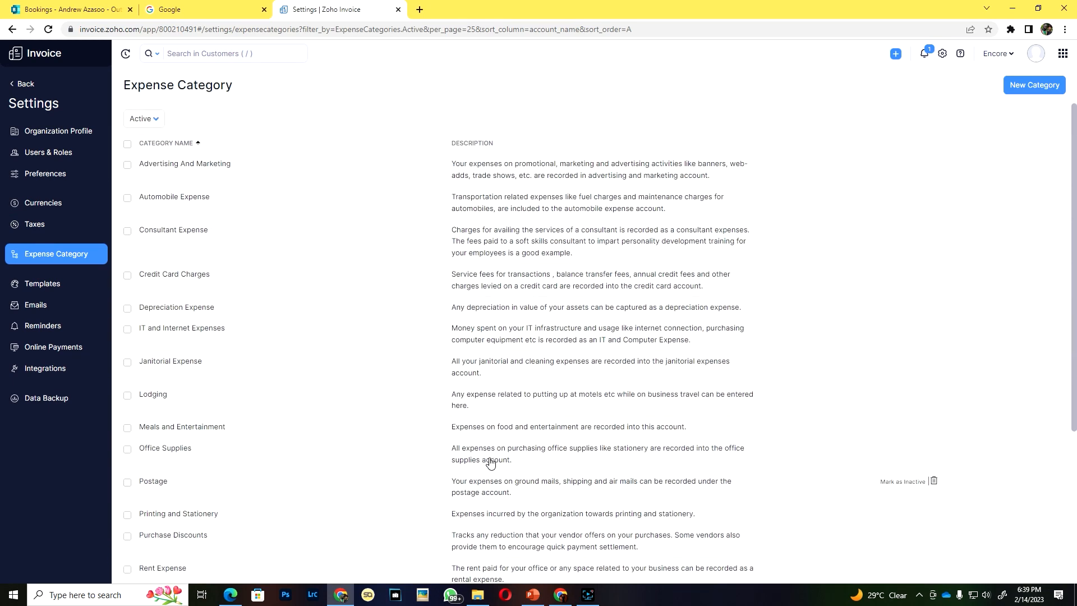
Step: In the default invoice notification email, replace the sentence about paying online with "You can pay to my momo number" followed by the phone number
left_click(49, 302)
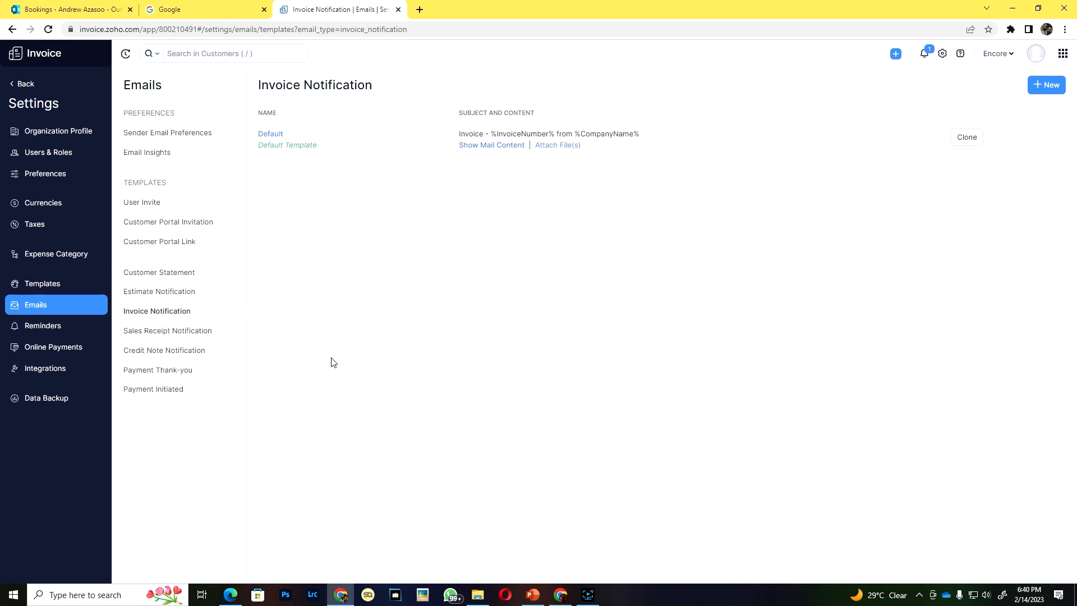
left_click(494, 150)
scroll(504, 402, "down", 2)
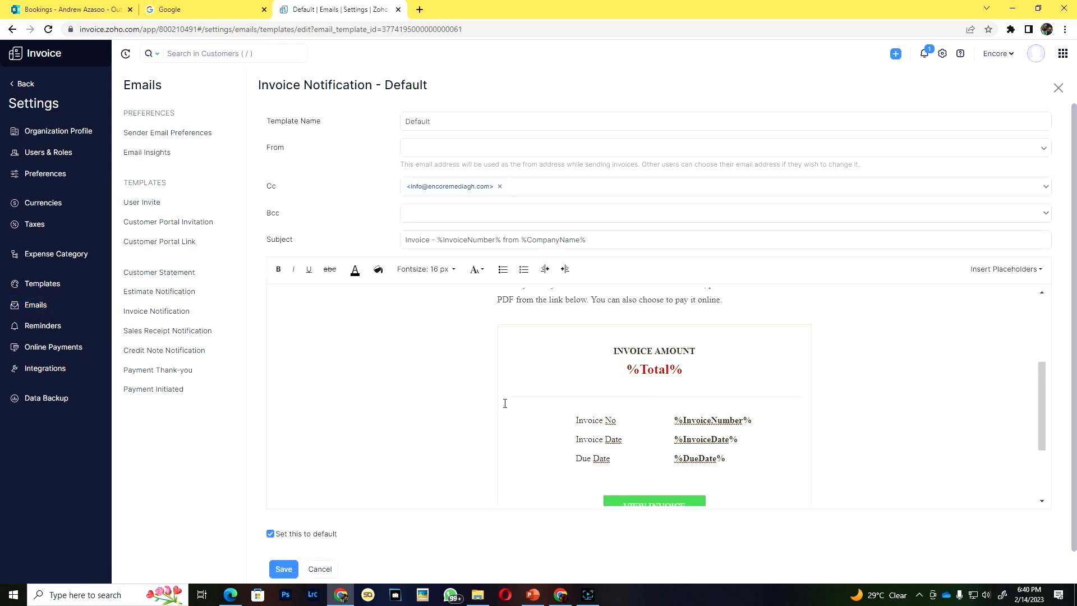
scroll(561, 410, "up", 2)
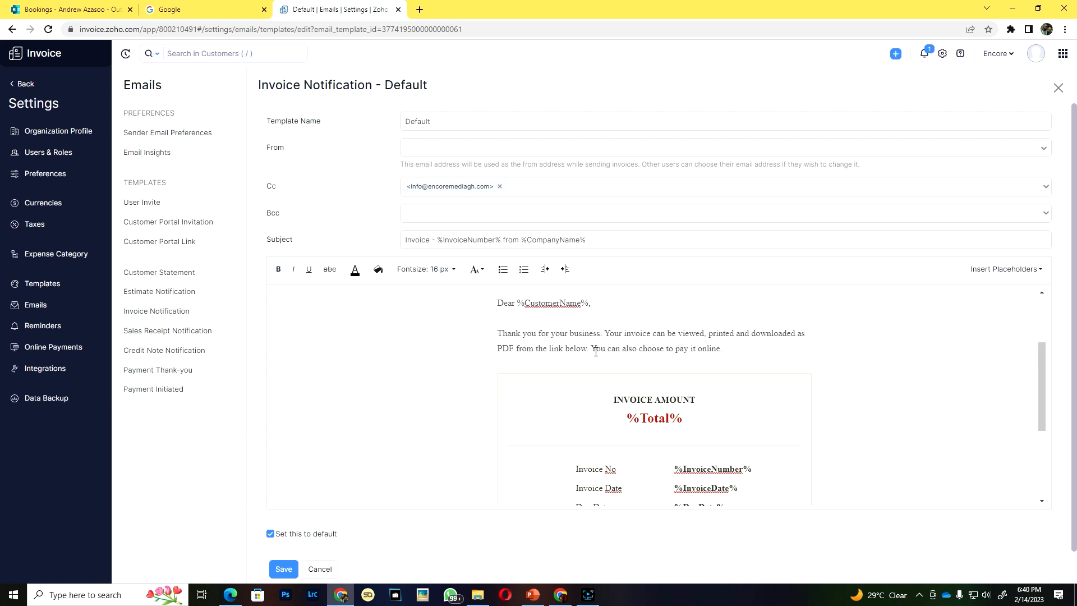
left_click_drag(593, 348, 728, 348)
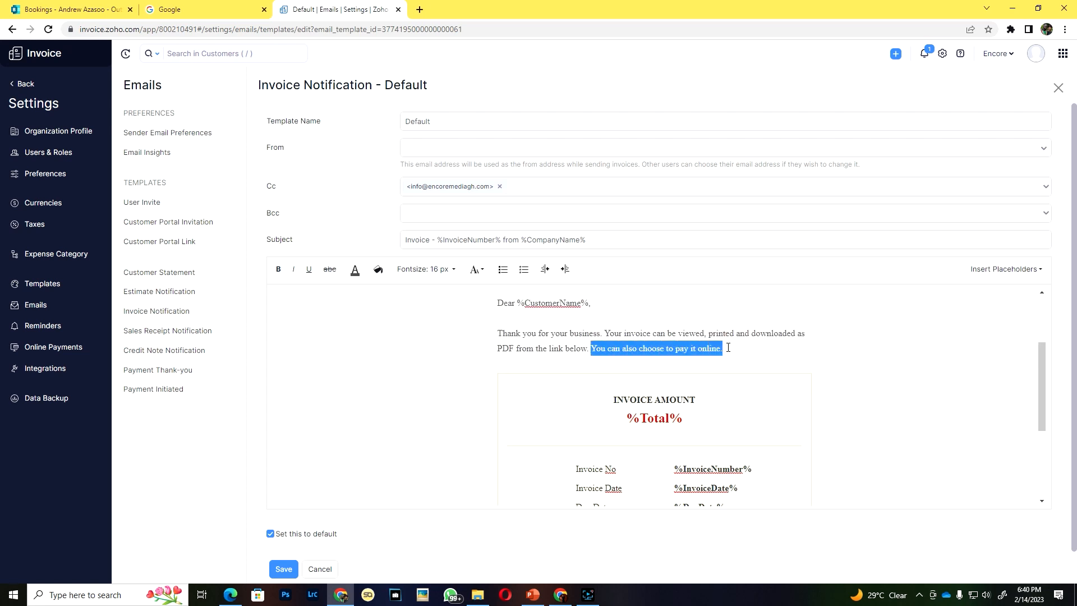
key("BackSpace")
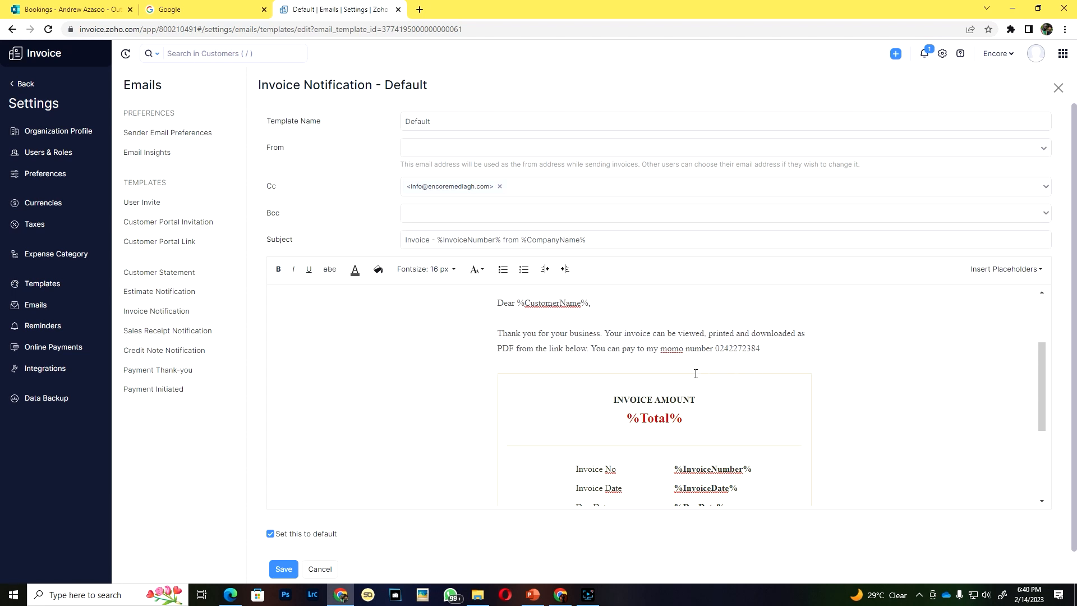
Step: Review the invoice email's subject, body and signature placeholders, and switch to the User Invite email template without saving
scroll(523, 322, "down", 5)
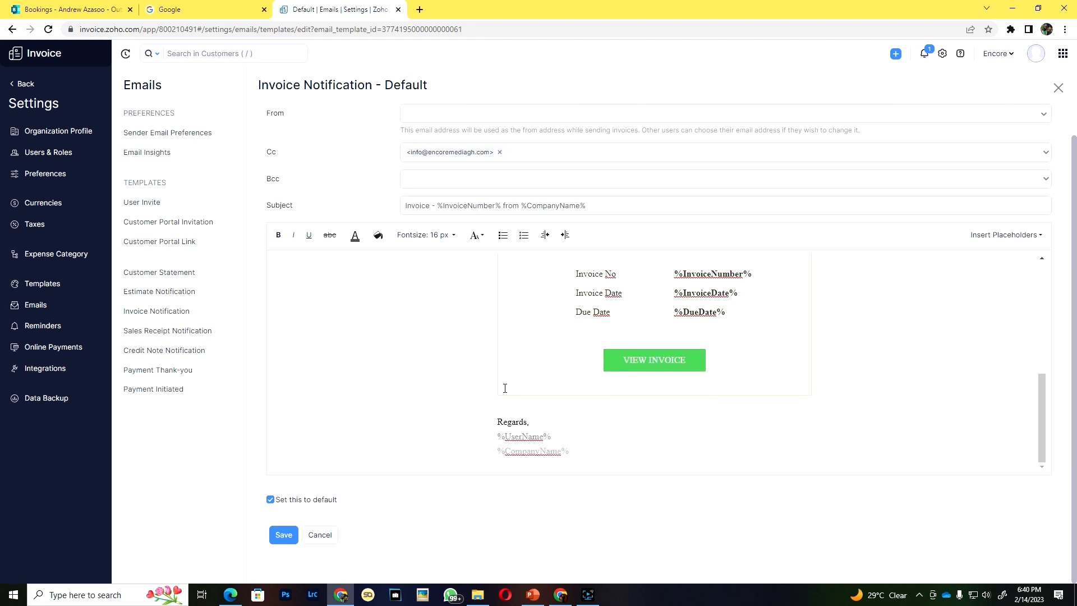
scroll(336, 462, "up", 1)
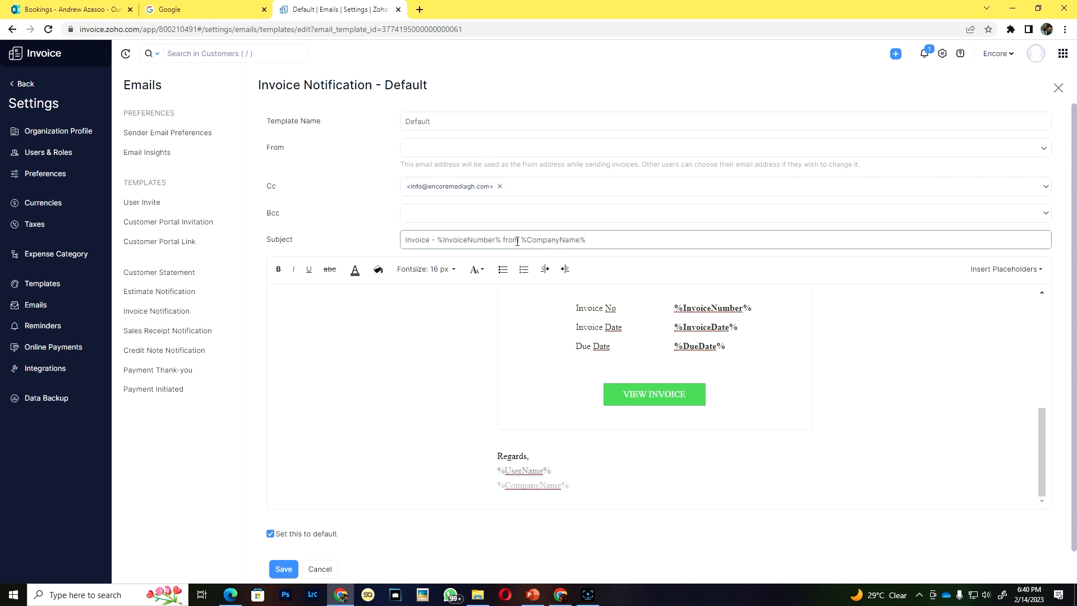
left_click_drag(588, 242, 339, 254)
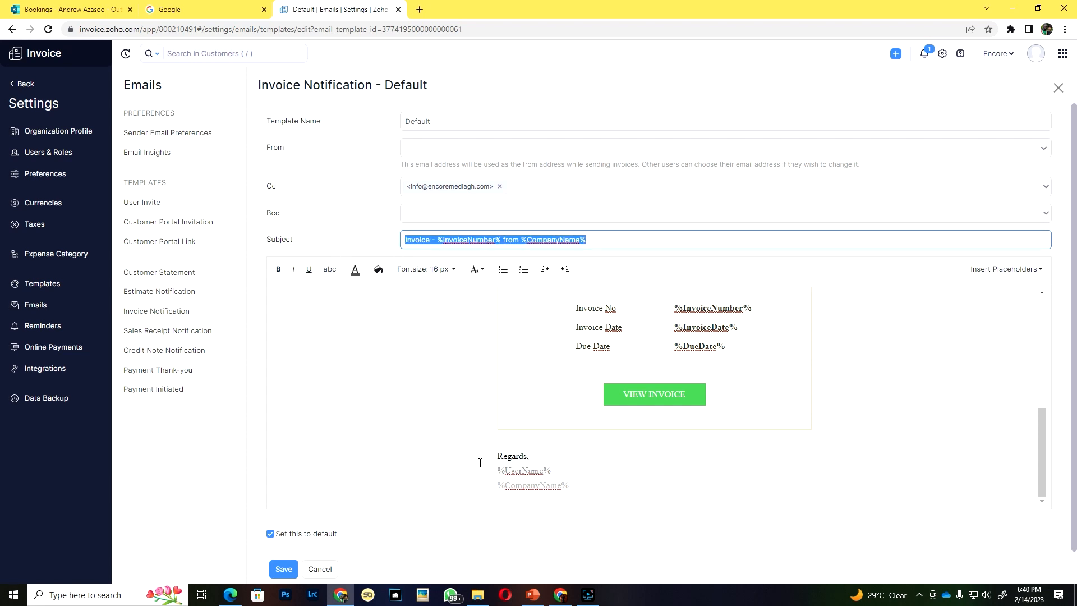
scroll(544, 471, "down", 1)
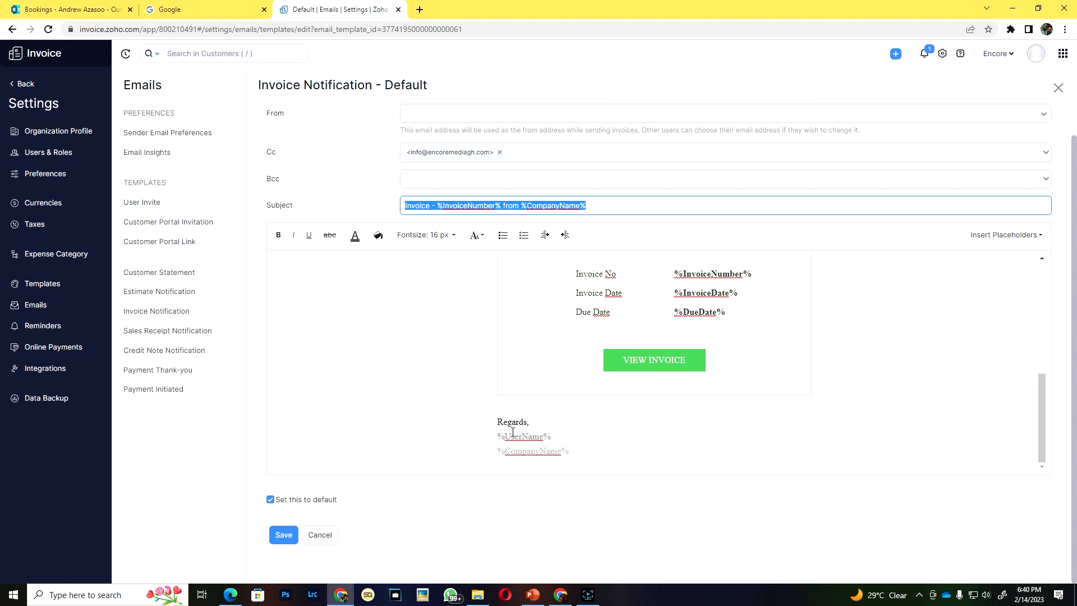
left_click_drag(495, 438, 543, 438)
scroll(316, 451, "up", 1)
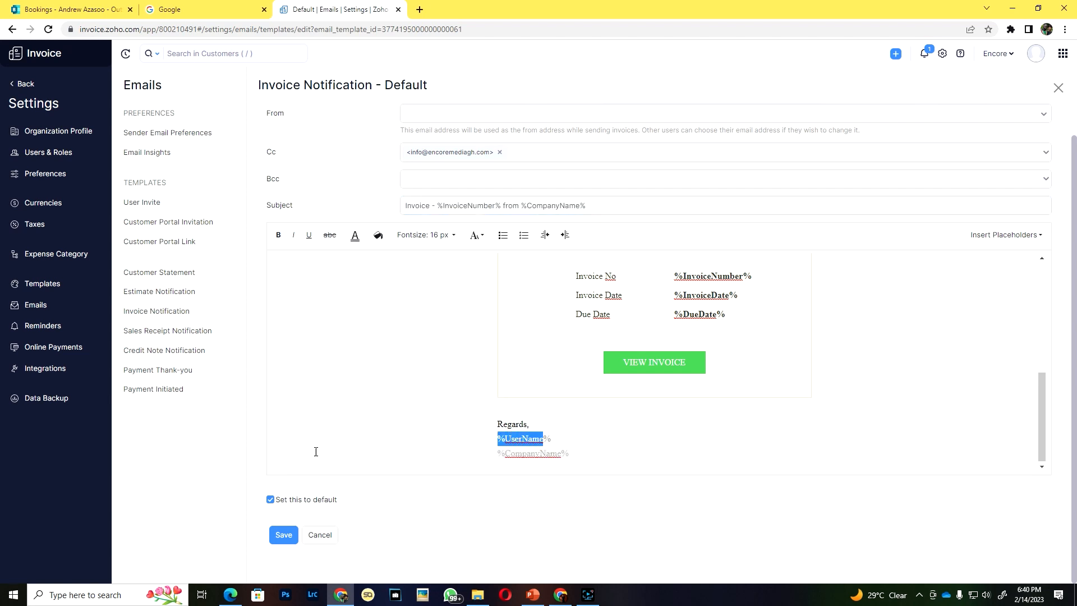
scroll(315, 452, "up", 6)
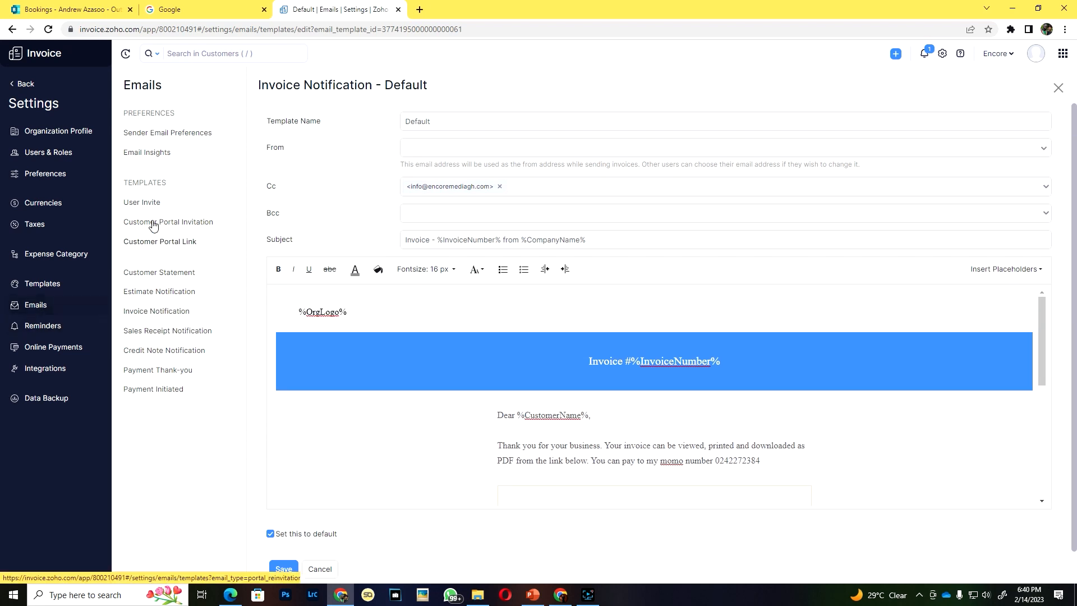
left_click(139, 205)
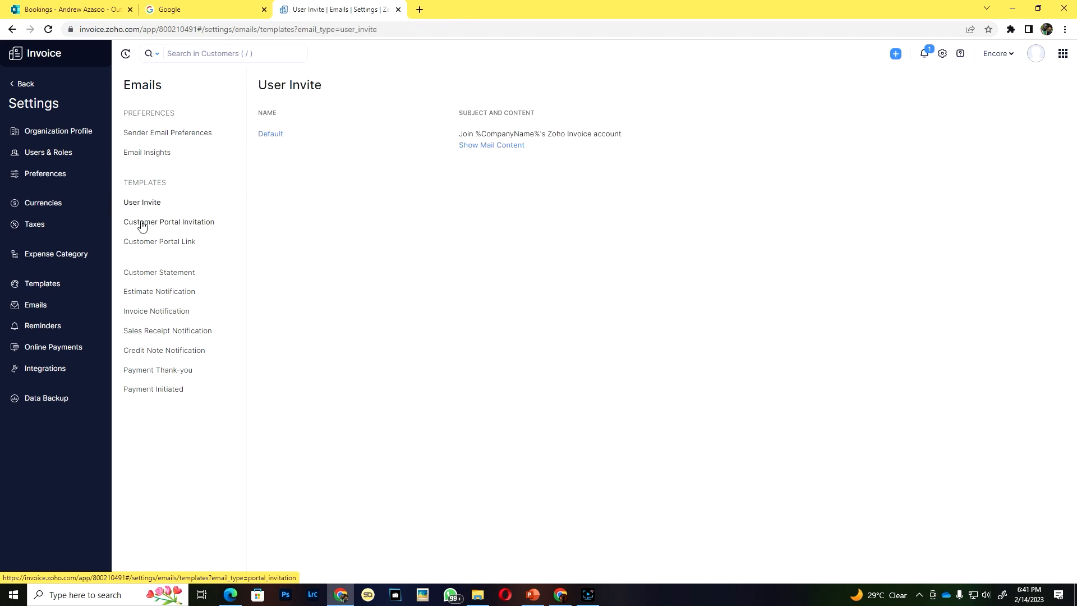
Step: View the User Invite email content, the Estimate Notification template and the Sender Email Preferences with its unauthenticated domain
left_click(474, 146)
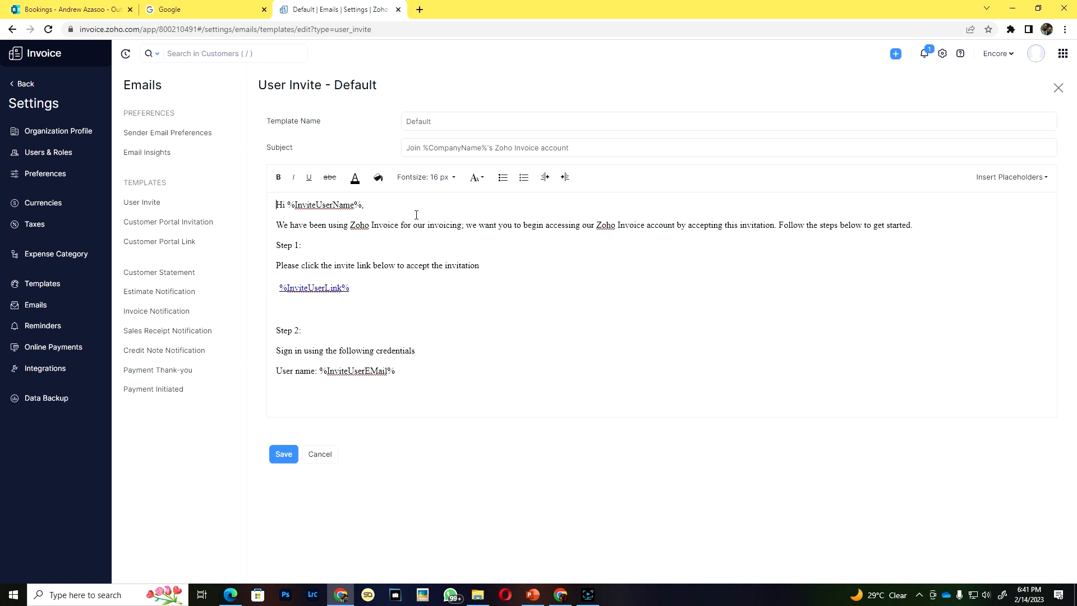
left_click(169, 290)
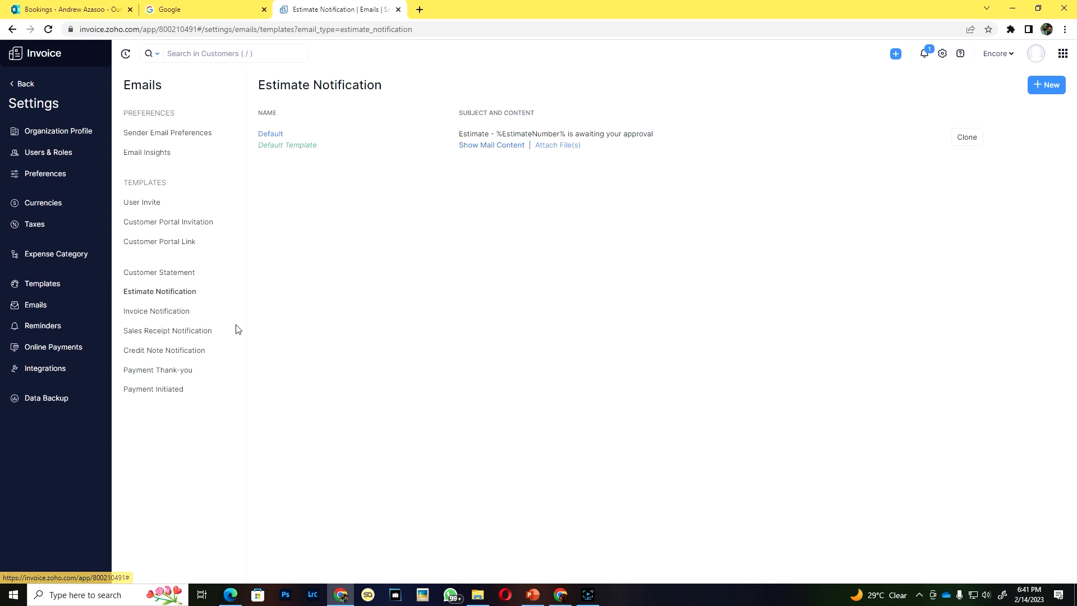
left_click(160, 132)
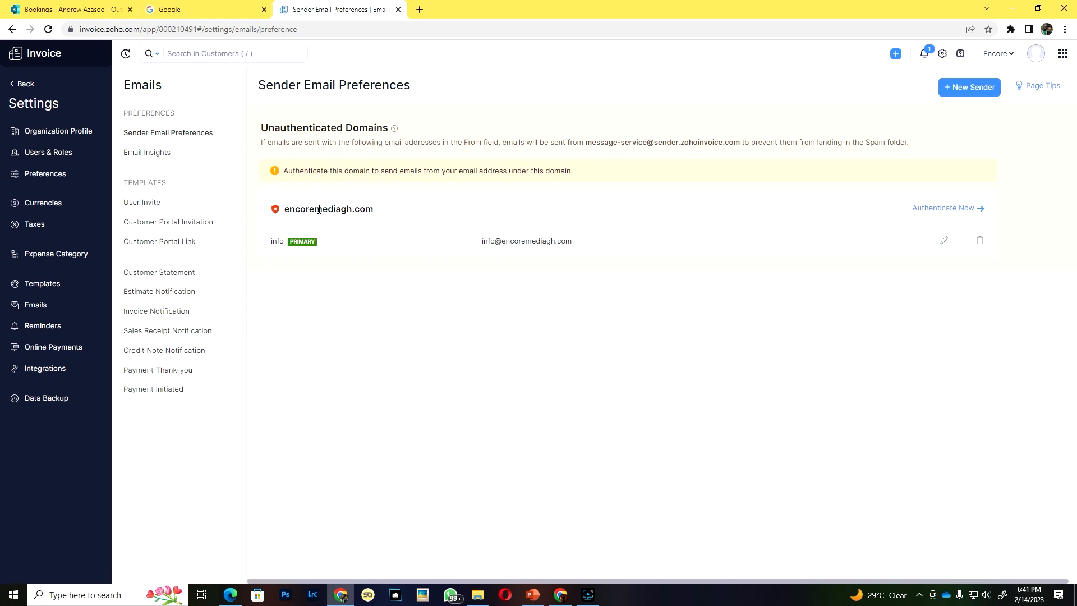
left_click_drag(287, 210, 974, 209)
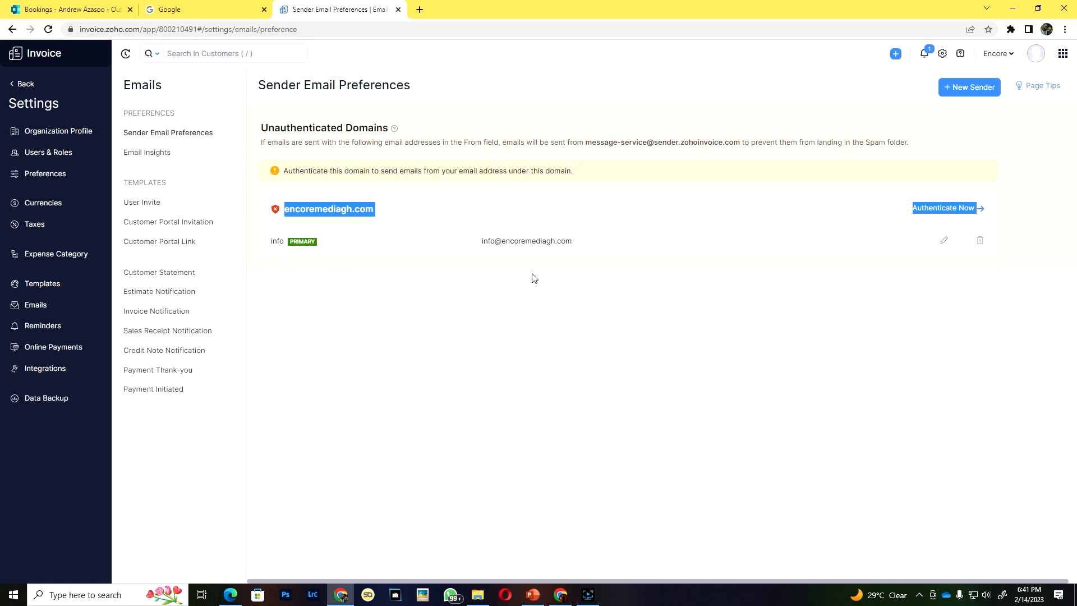
left_click(370, 251)
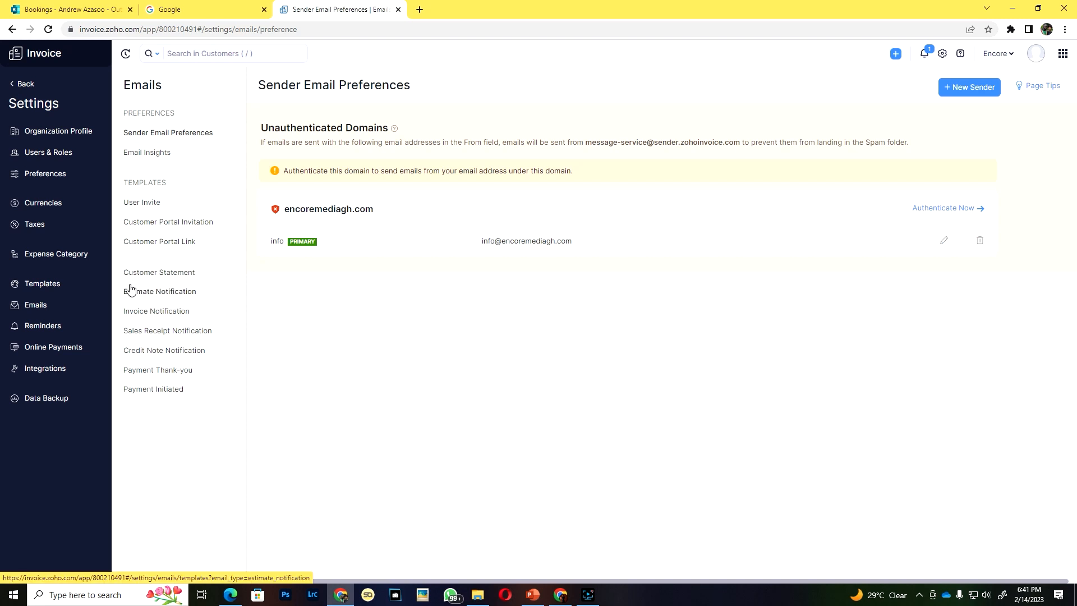
Step: Enable the automated invoice reminder Reminder - 3, set it to 10 days after the due date and save it
left_click(46, 327)
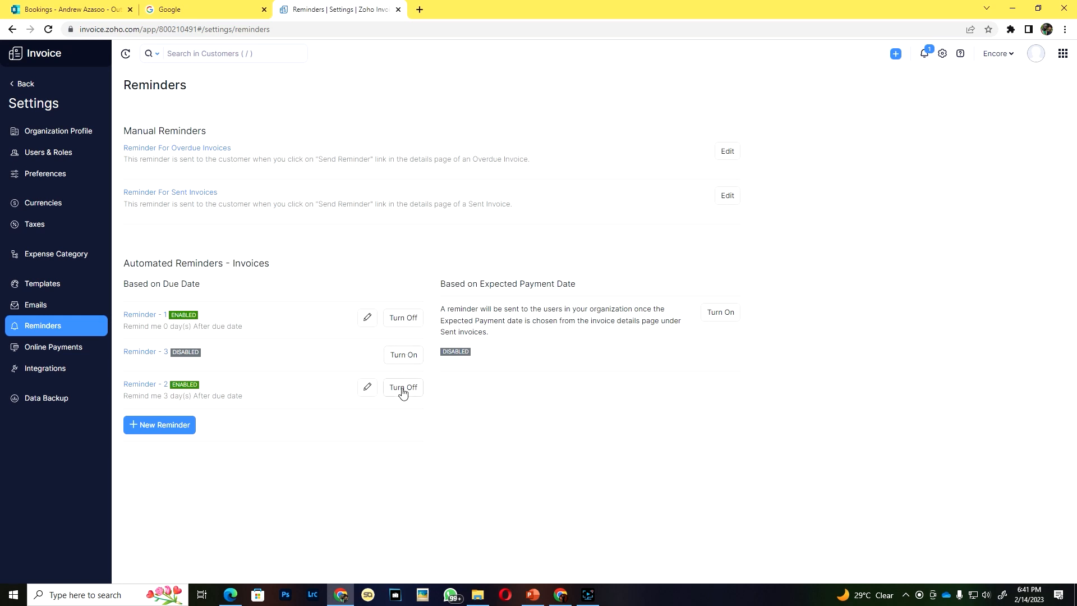
left_click(405, 356)
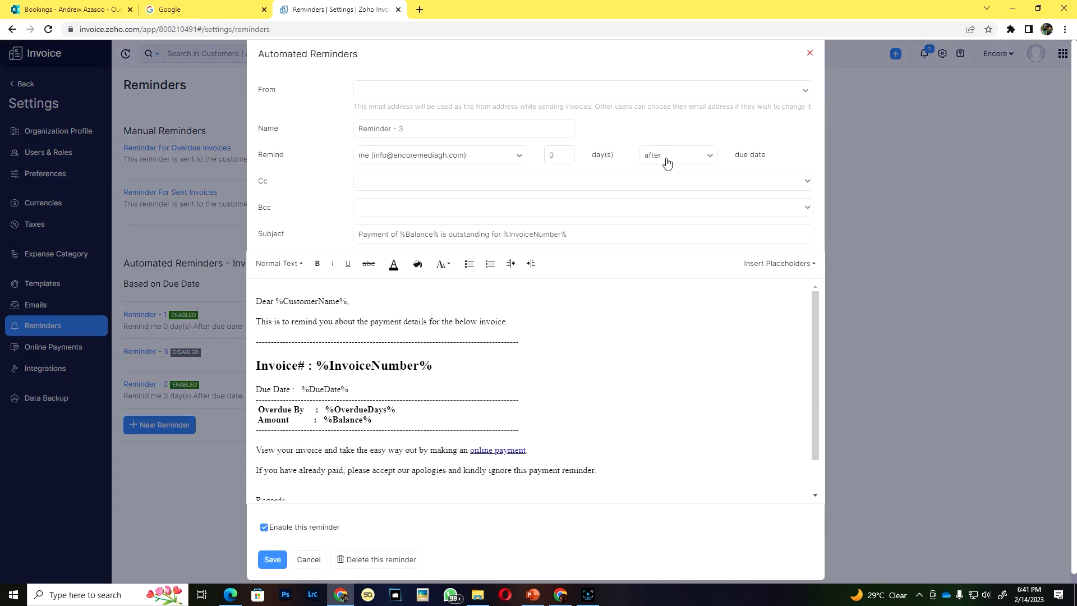
left_click(710, 157)
left_click(596, 160)
left_click_drag(562, 157, 444, 182)
type("10")
scroll(260, 426, "down", 2)
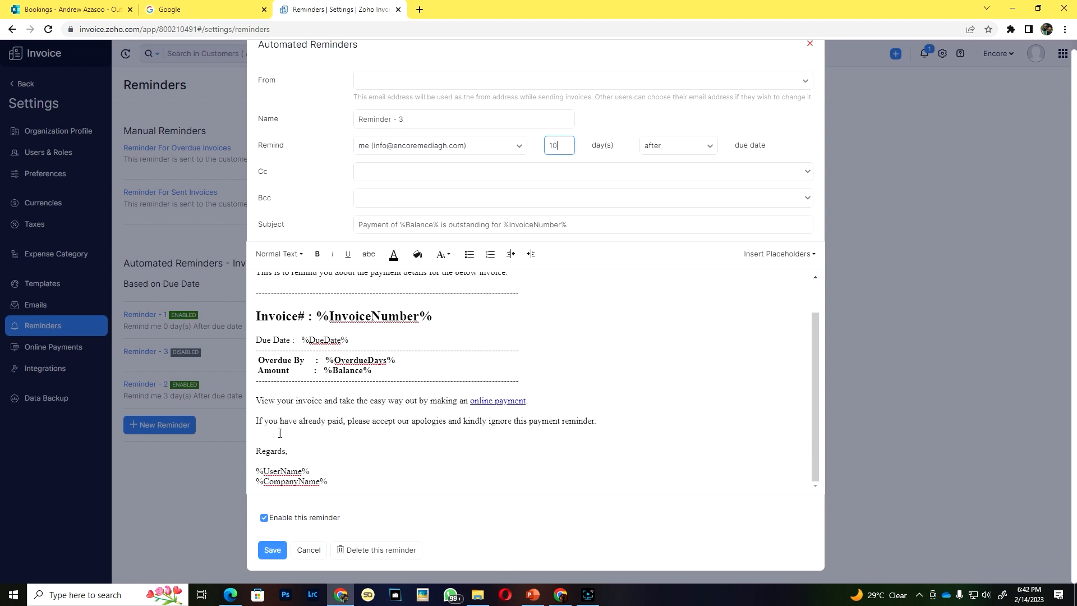
scroll(355, 413, "up", 2)
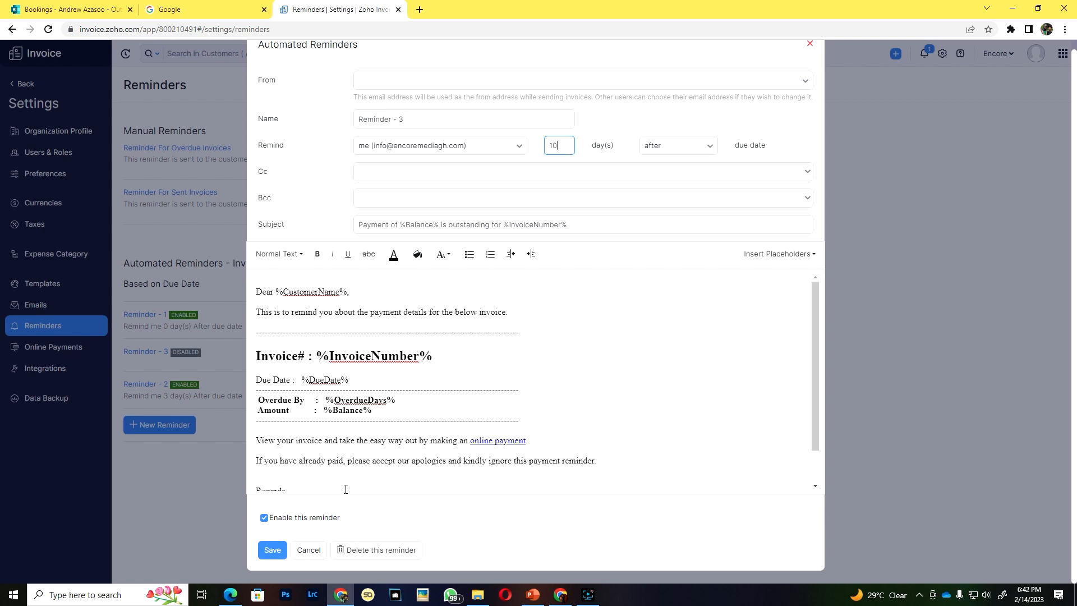
left_click(272, 549)
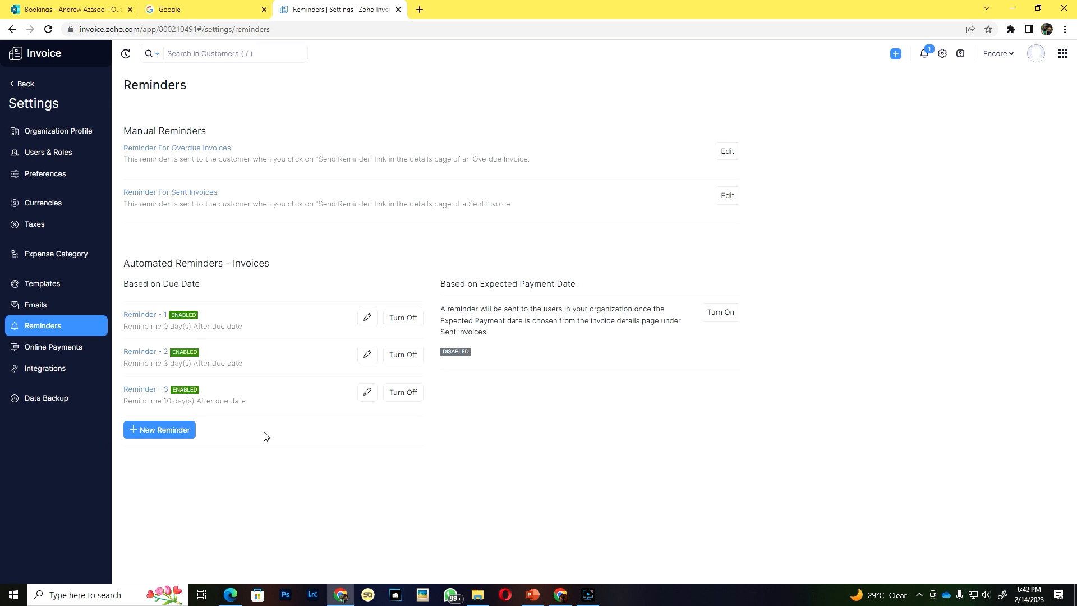
Step: Turn on the automated invoice reminder based on the expected payment date and read its description
left_click(721, 312)
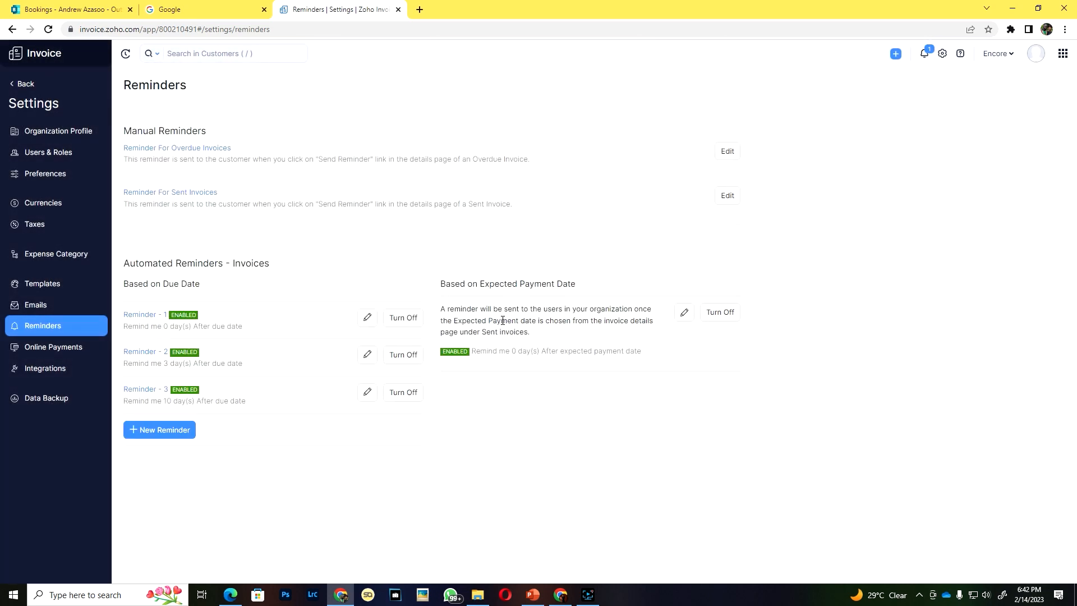
left_click_drag(446, 310, 569, 337)
left_click(677, 334)
Step: Look through the available online payment gateways in the settings, from Stripe to Forte
left_click(34, 355)
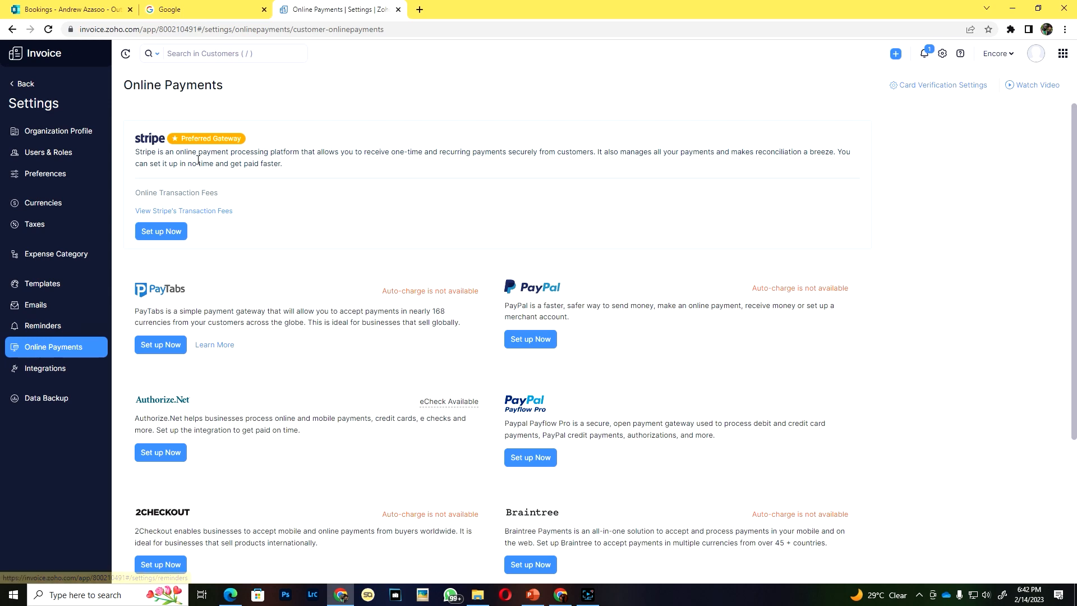
scroll(241, 301, "down", 4)
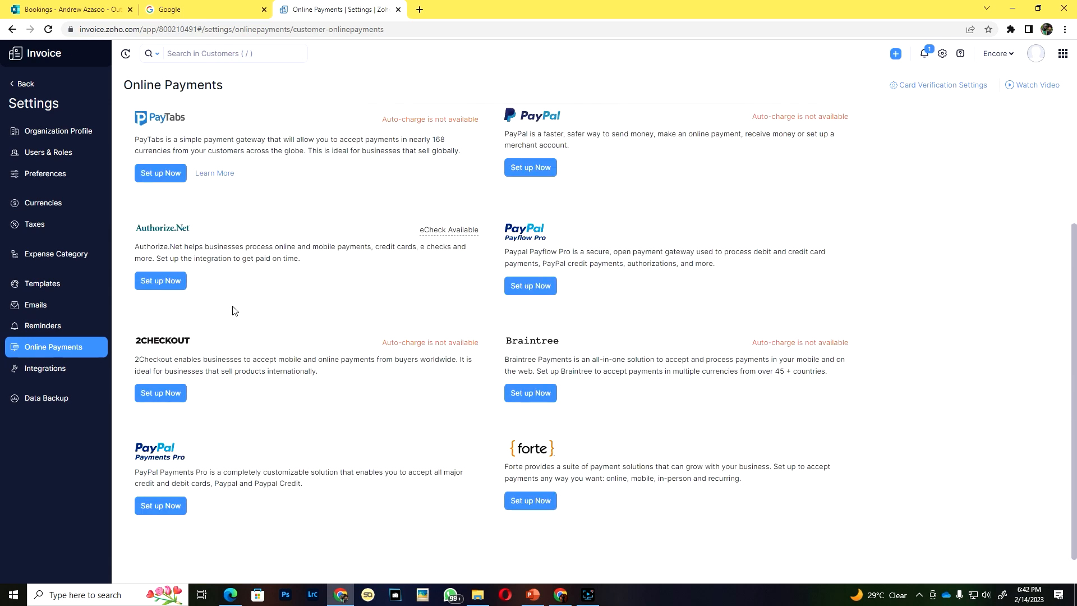
scroll(420, 396, "up", 4)
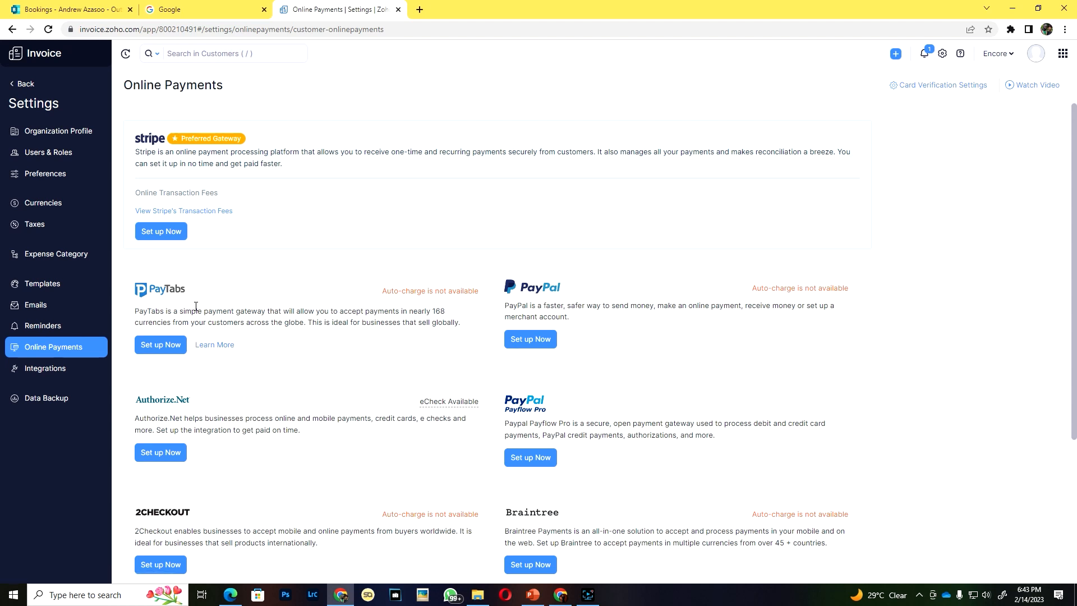
scroll(213, 338, "down", 2)
scroll(378, 403, "up", 2)
Step: Browse the list of Zoho Apps available for integration, from Zoho CRM to Zoho Campaigns
left_click(49, 370)
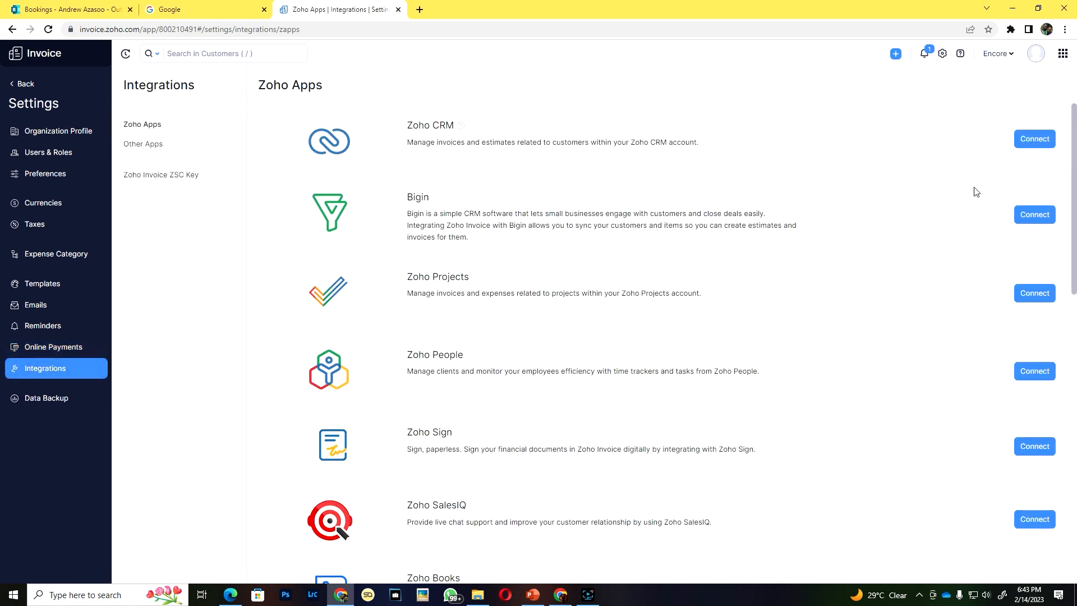
scroll(415, 163, "down", 10)
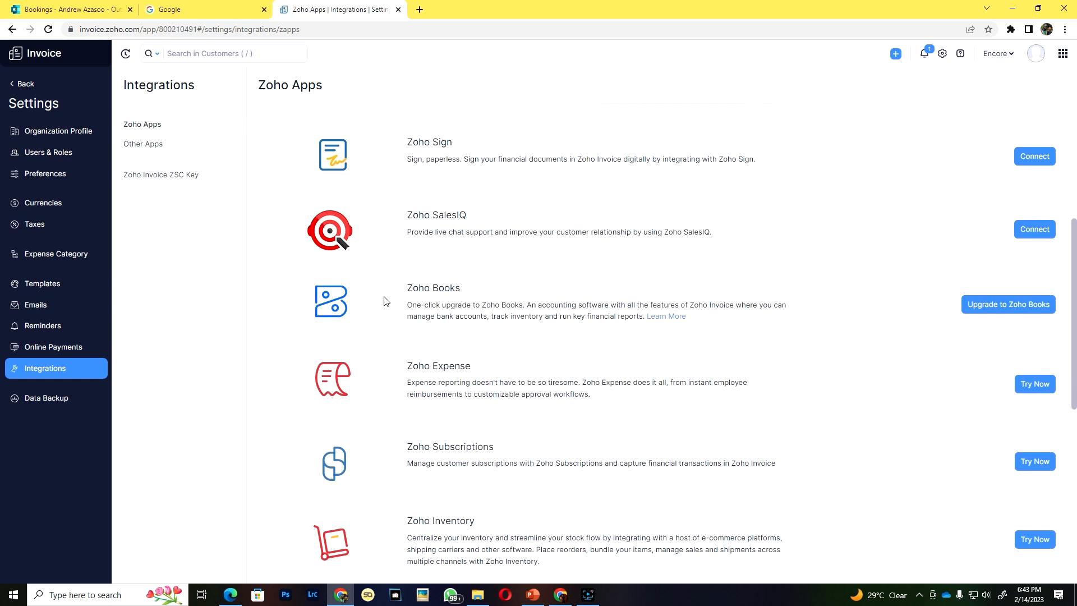
scroll(409, 338, "down", 2)
scroll(426, 393, "up", 5)
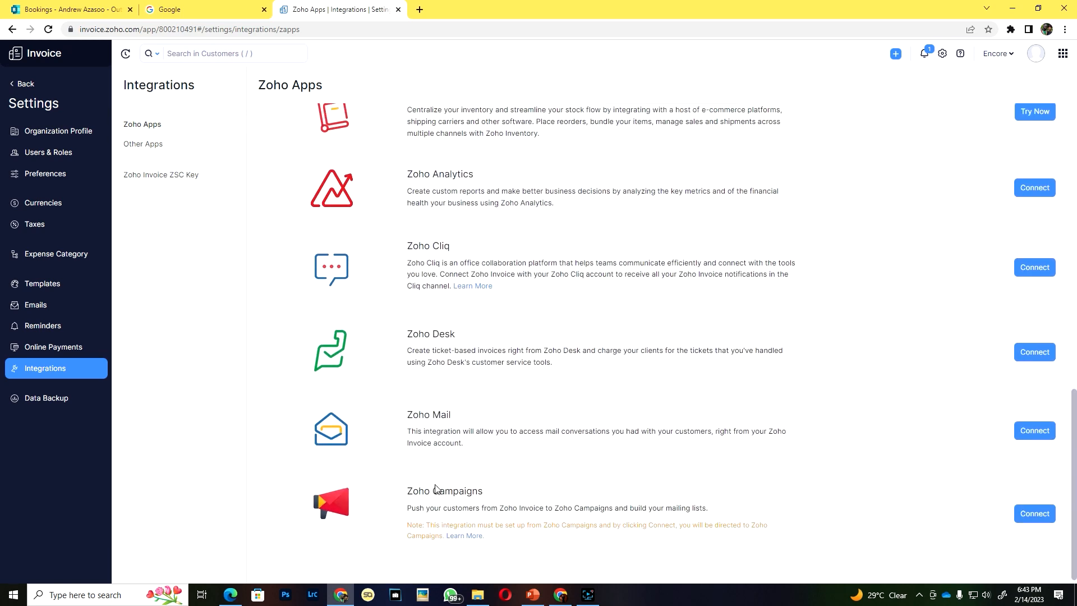
scroll(438, 442, "up", 7)
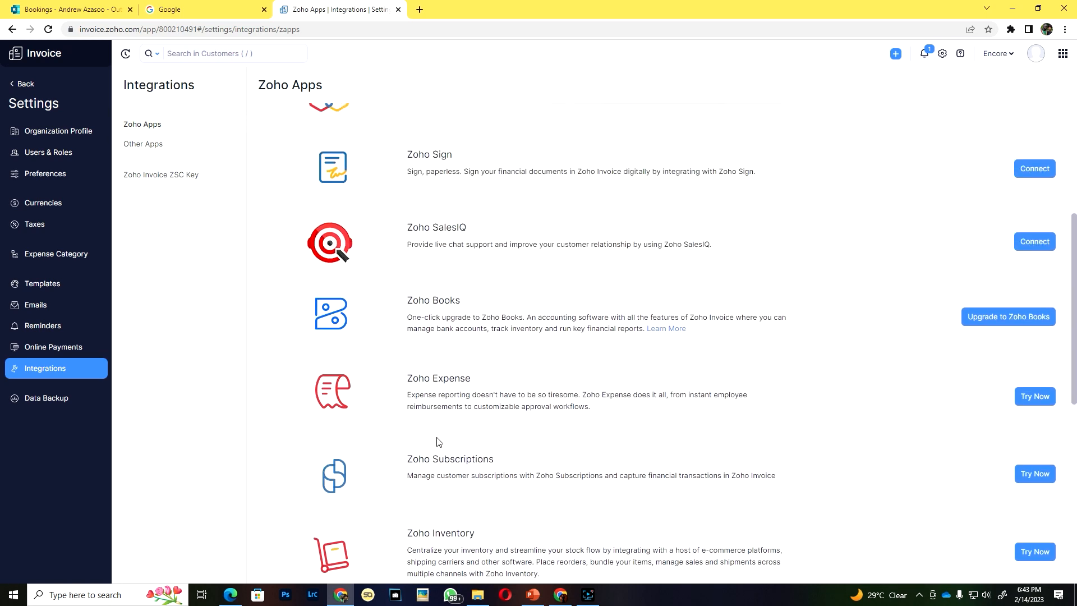
scroll(443, 521, "down", 2)
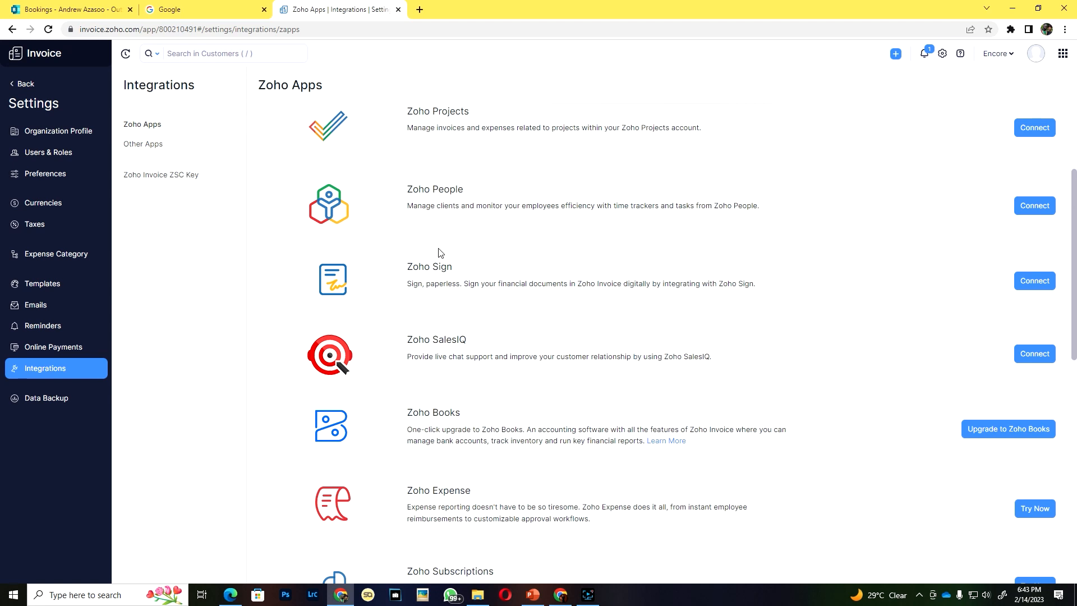
Step: Start a new estimate template based on the Standard - India GST Style design and view its template properties
left_click(39, 284)
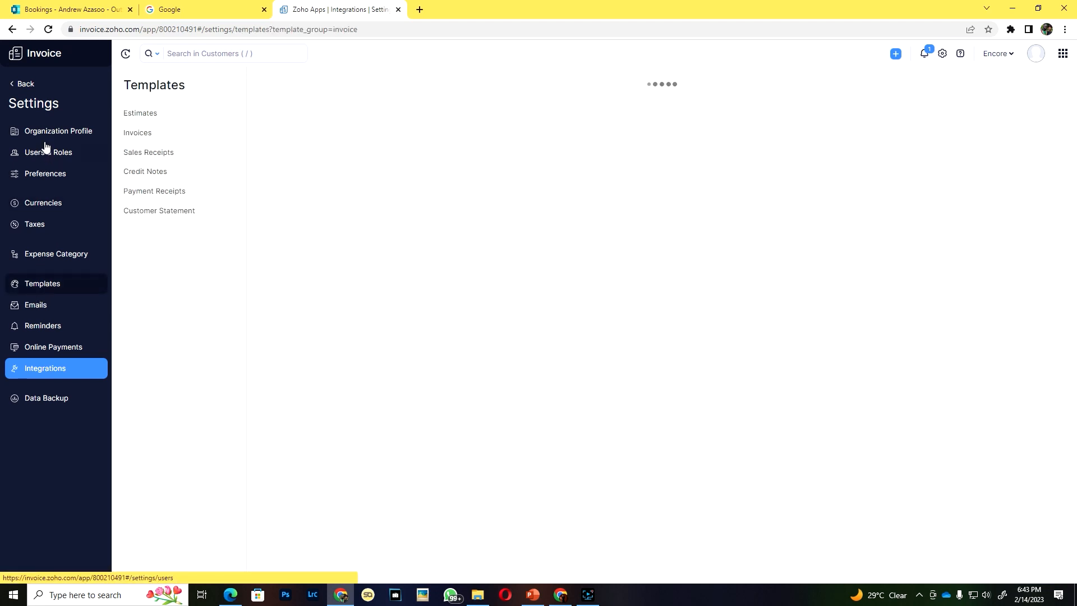
left_click(85, 142)
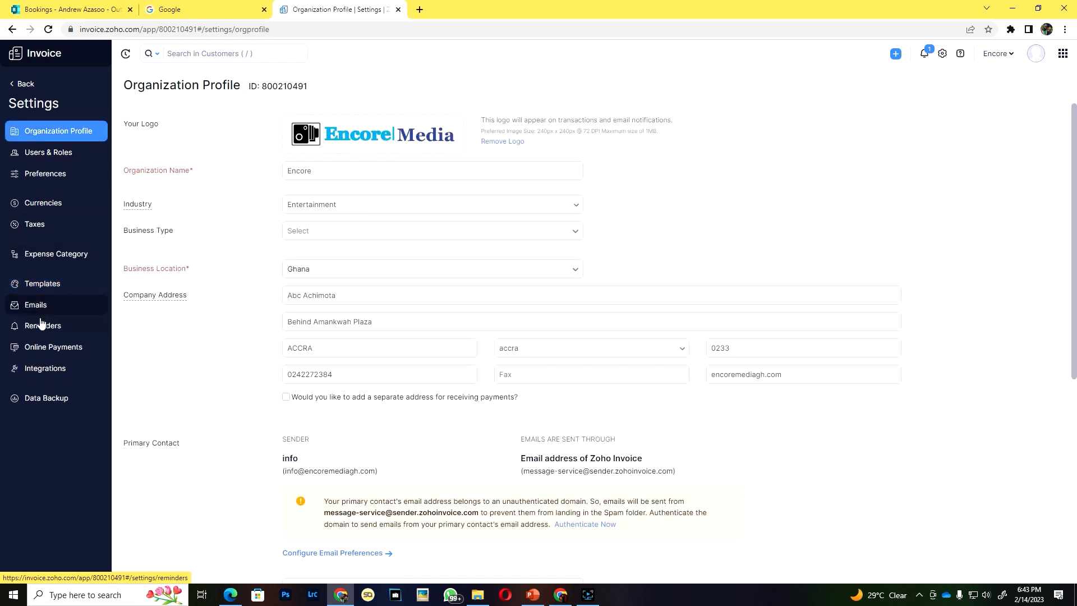
left_click(41, 294)
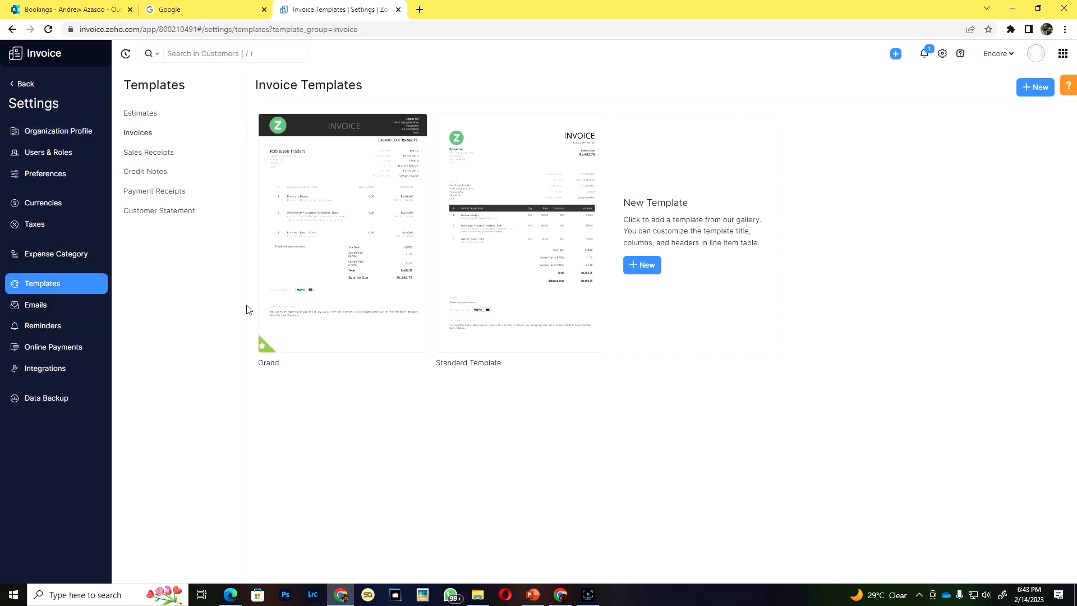
left_click(140, 112)
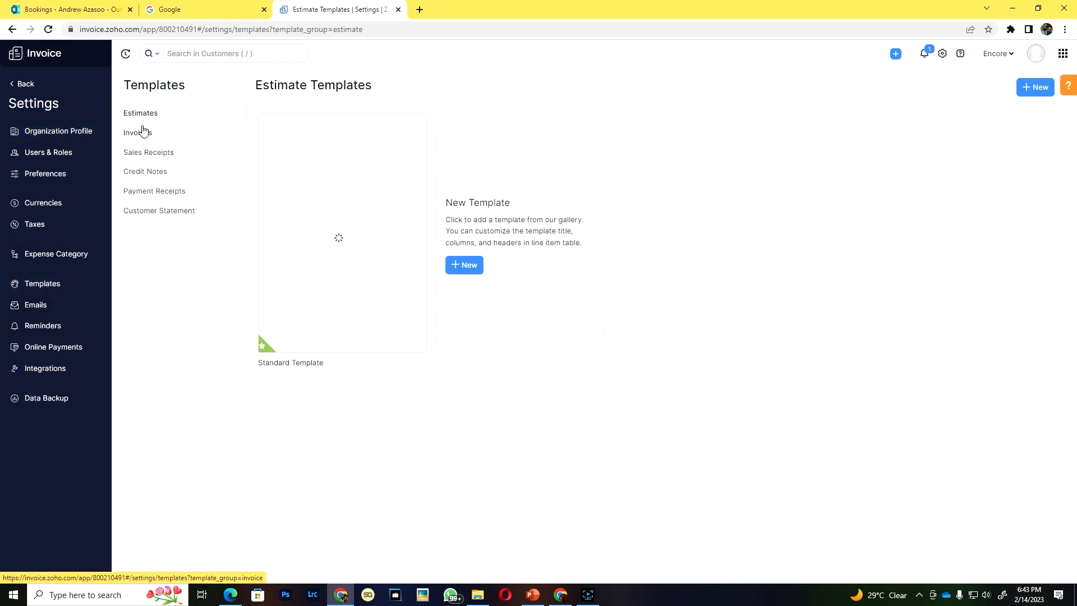
left_click(464, 263)
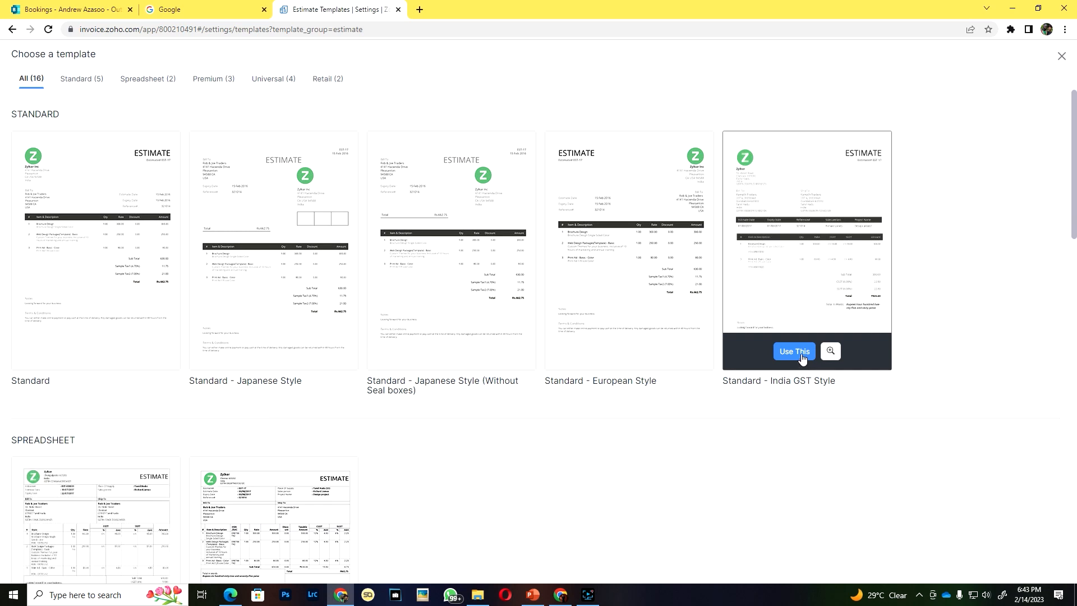
left_click(792, 352)
left_click(762, 293)
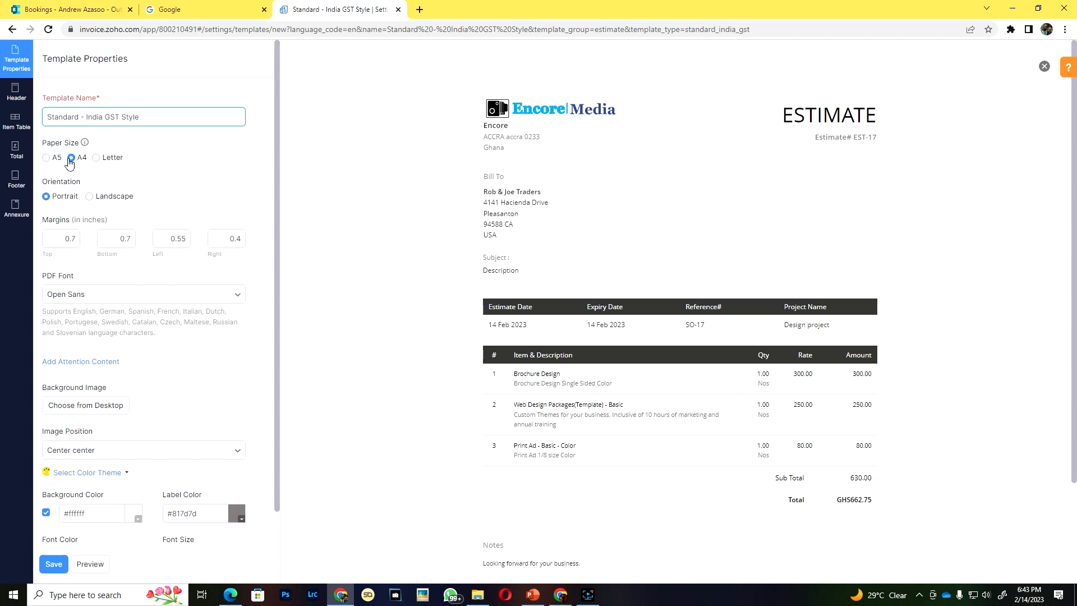
scroll(69, 168, "down", 1)
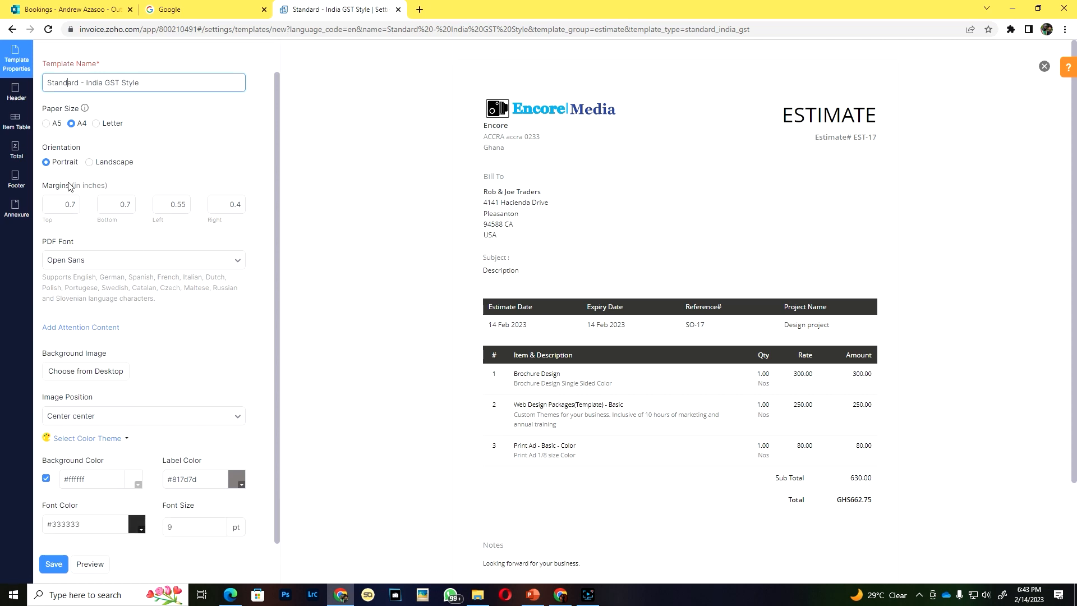
Step: Make the organization logo in the estimate template's header slightly smaller than its default size
left_click(16, 92)
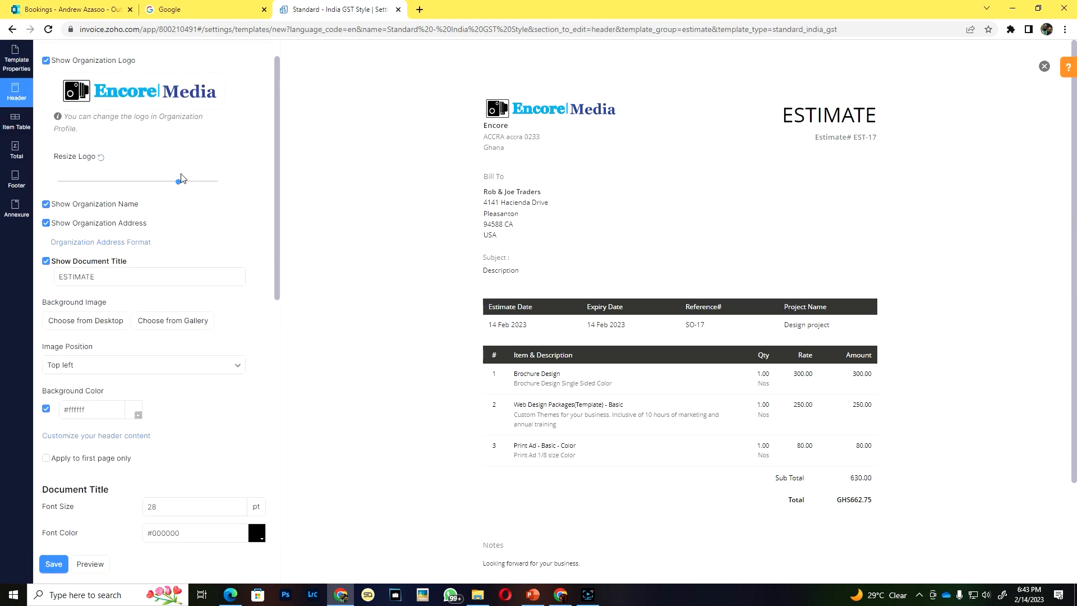
left_click_drag(179, 181, 108, 183)
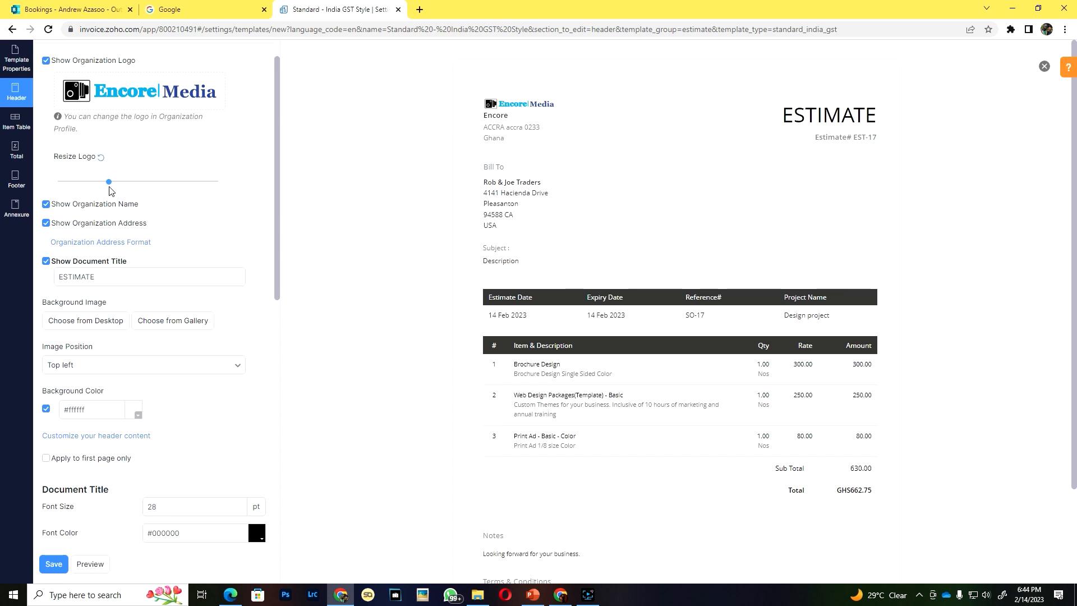
left_click(157, 182)
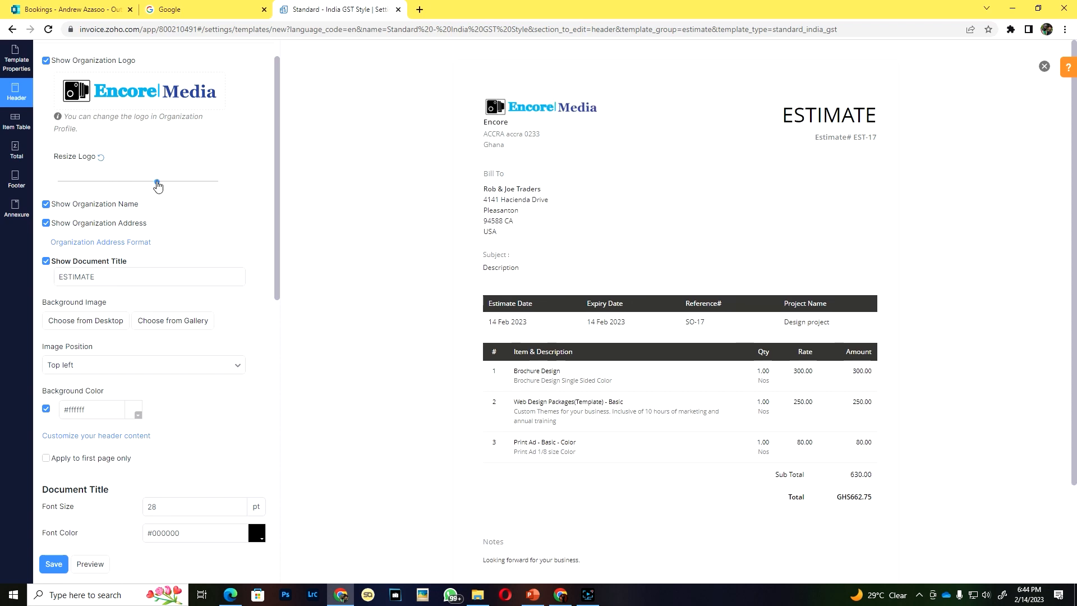
left_click_drag(158, 185, 163, 185)
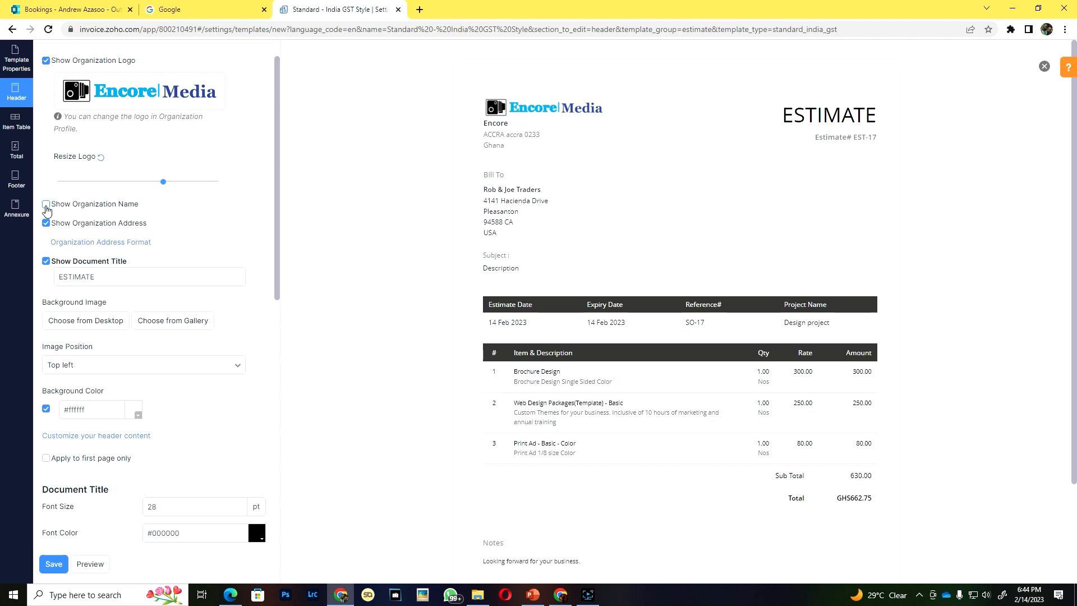
Step: Check the header's organization name option, document title text and the estimate number in the preview
left_click(46, 205)
left_click(110, 278)
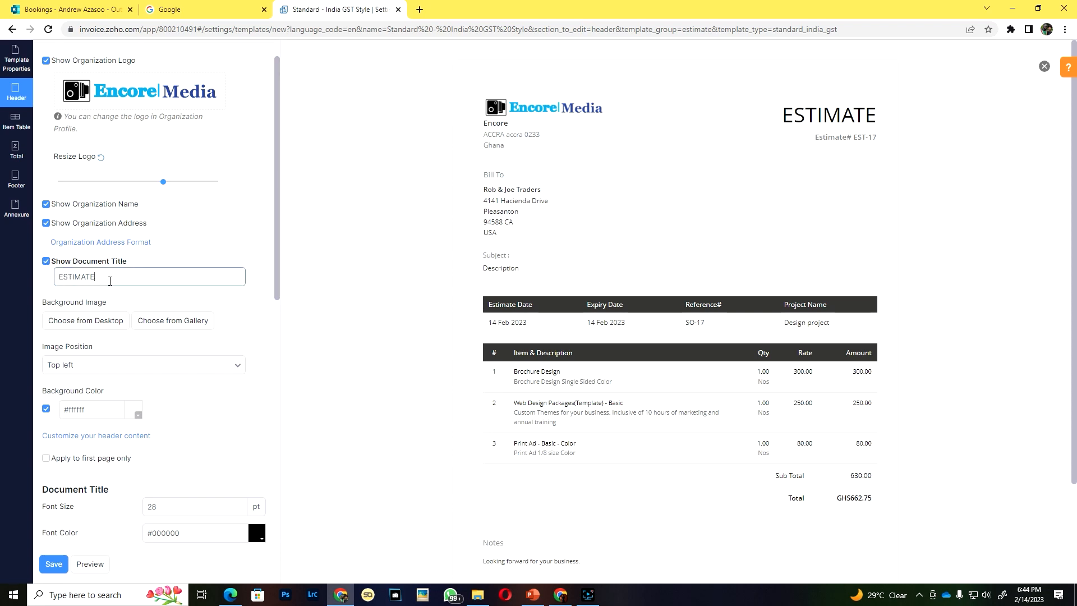
left_click_drag(110, 280, 50, 281)
left_click_drag(815, 139, 863, 128)
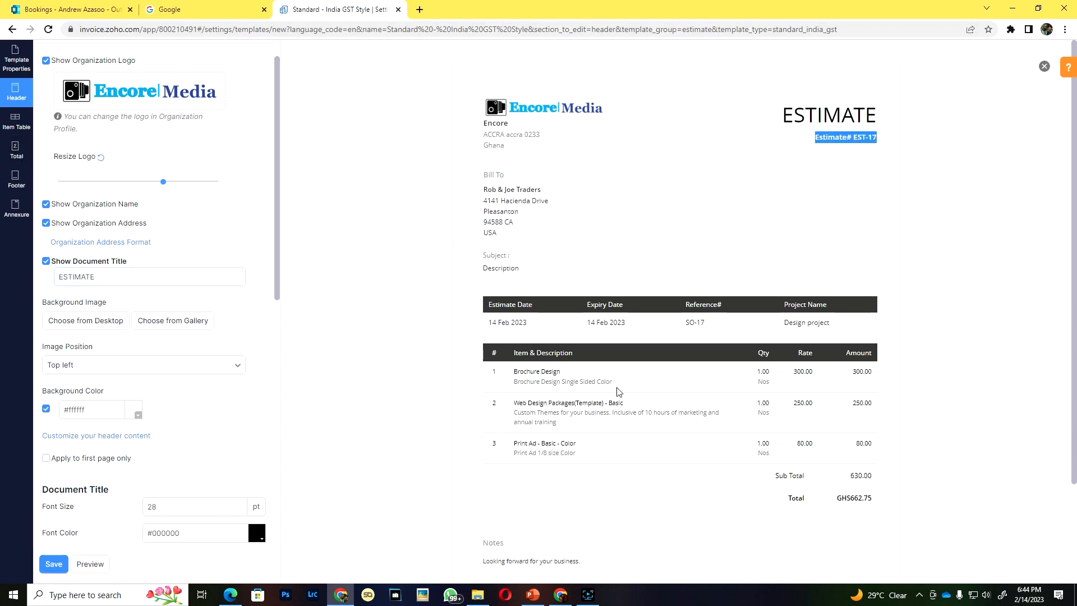
Step: Set the document title's font color to #AB0B0B and refresh the template preview
scroll(128, 292, "down", 4)
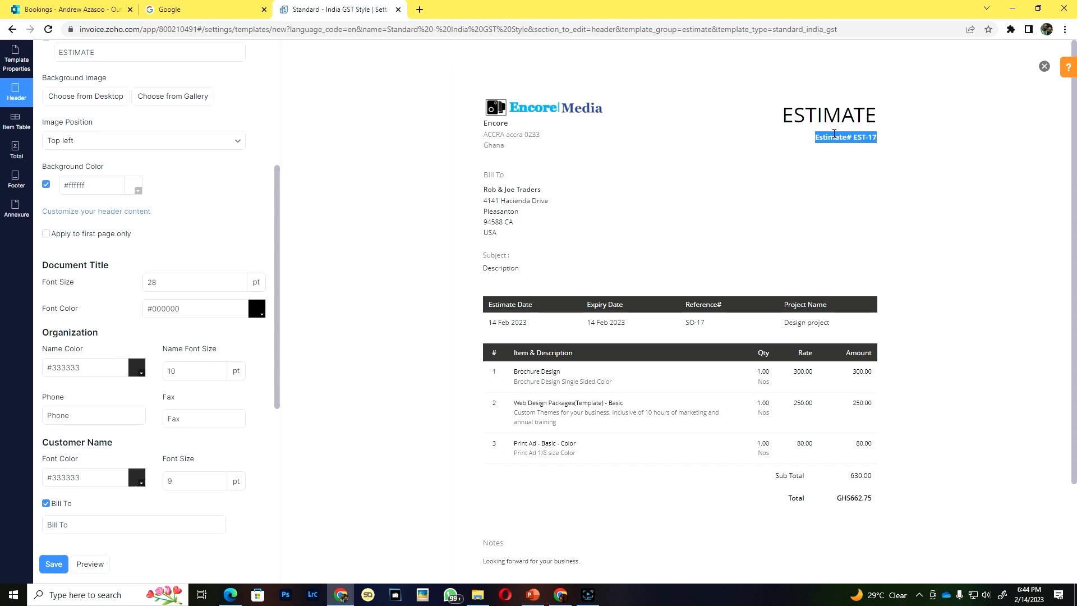
left_click(257, 308)
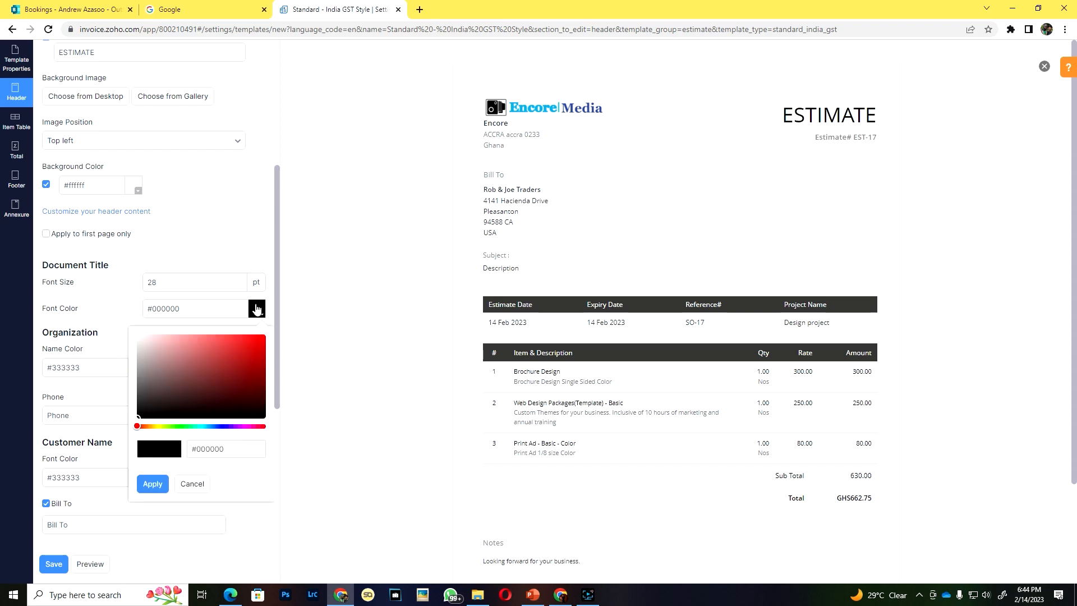
left_click(259, 370)
left_click_drag(258, 367, 257, 362)
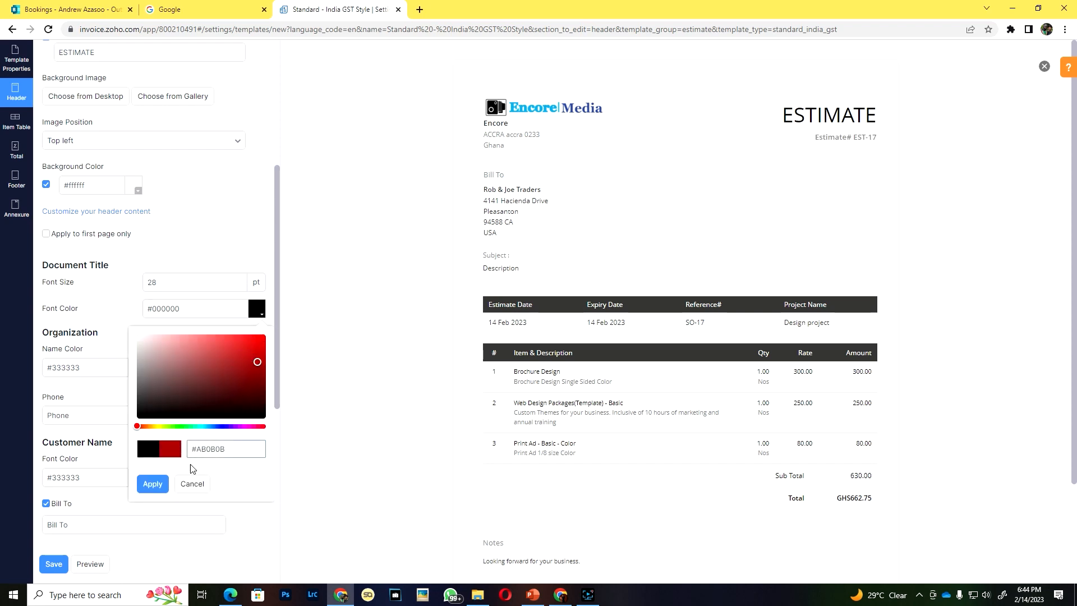
left_click(153, 484)
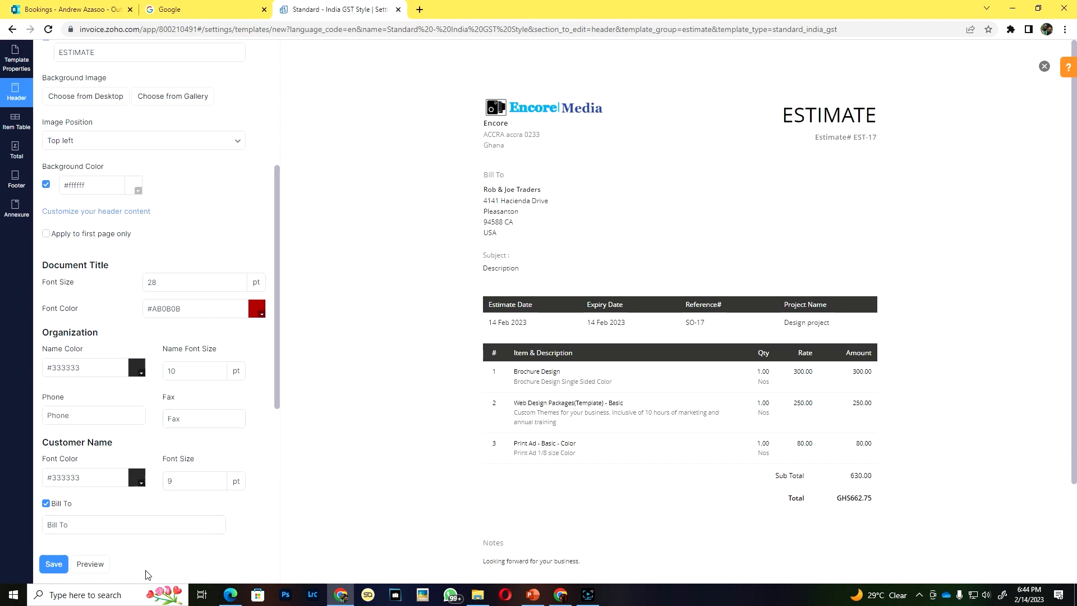
left_click(92, 565)
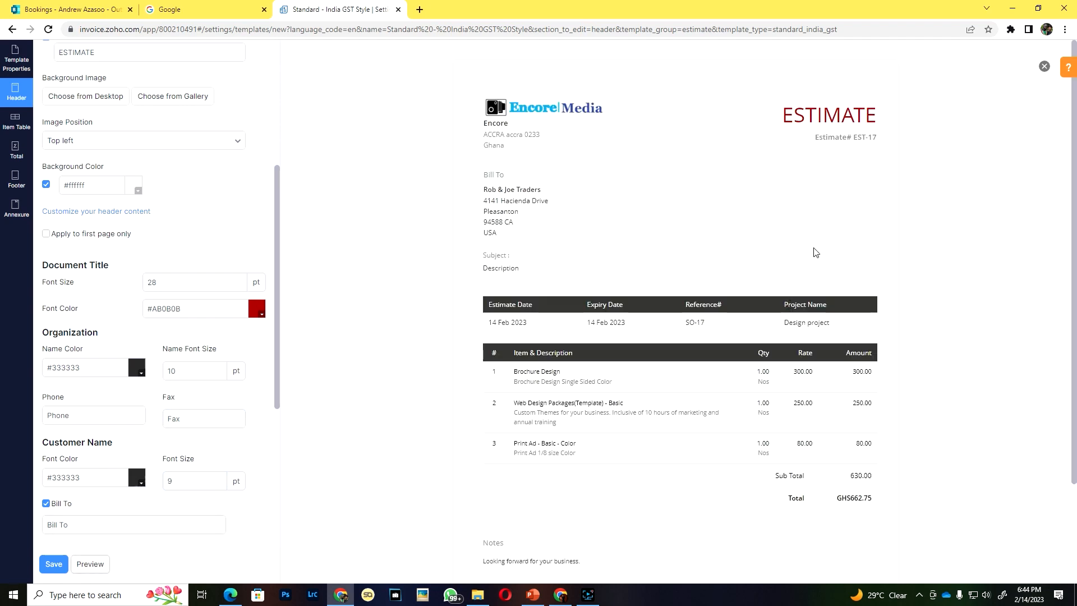
Step: Return the document title's font color to black, #000000
left_click(258, 310)
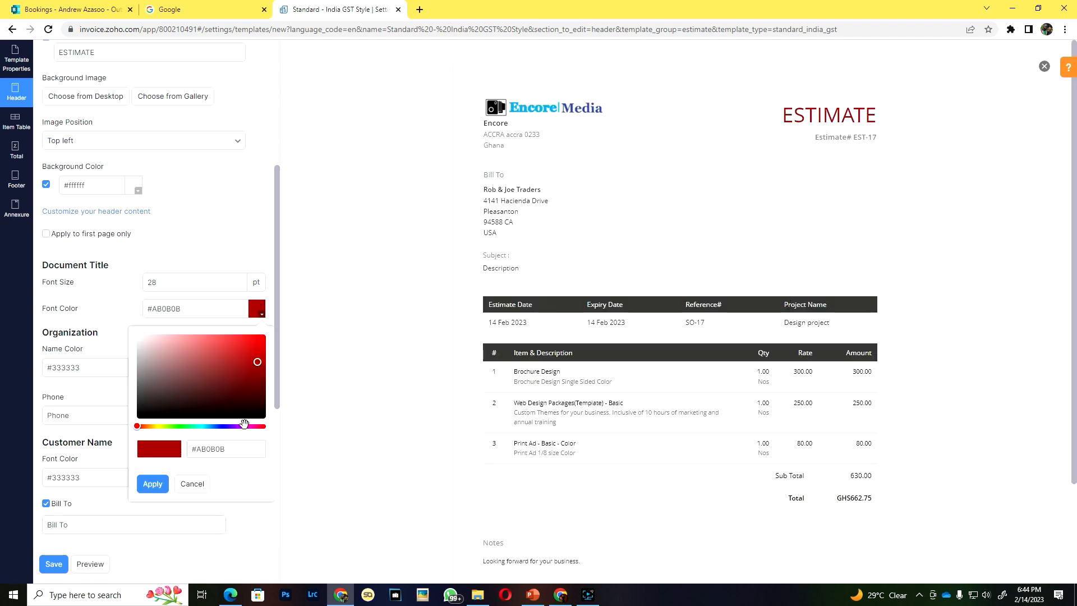
left_click_drag(247, 418, 245, 443)
left_click(153, 484)
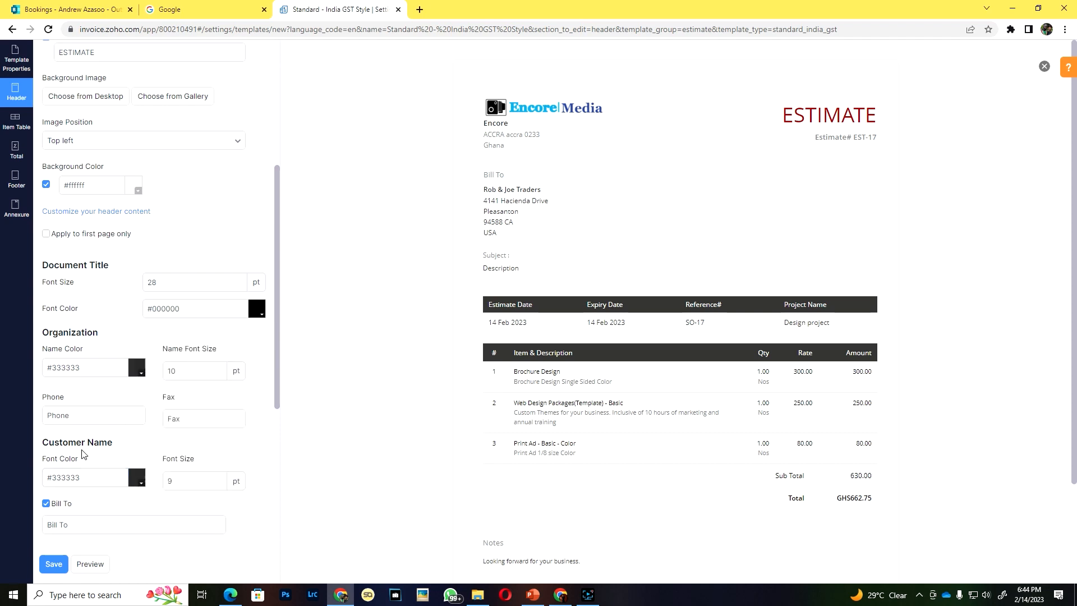
Step: Review the header's remaining customer and document information fields and the item table's column labels
scroll(84, 454, "down", 2)
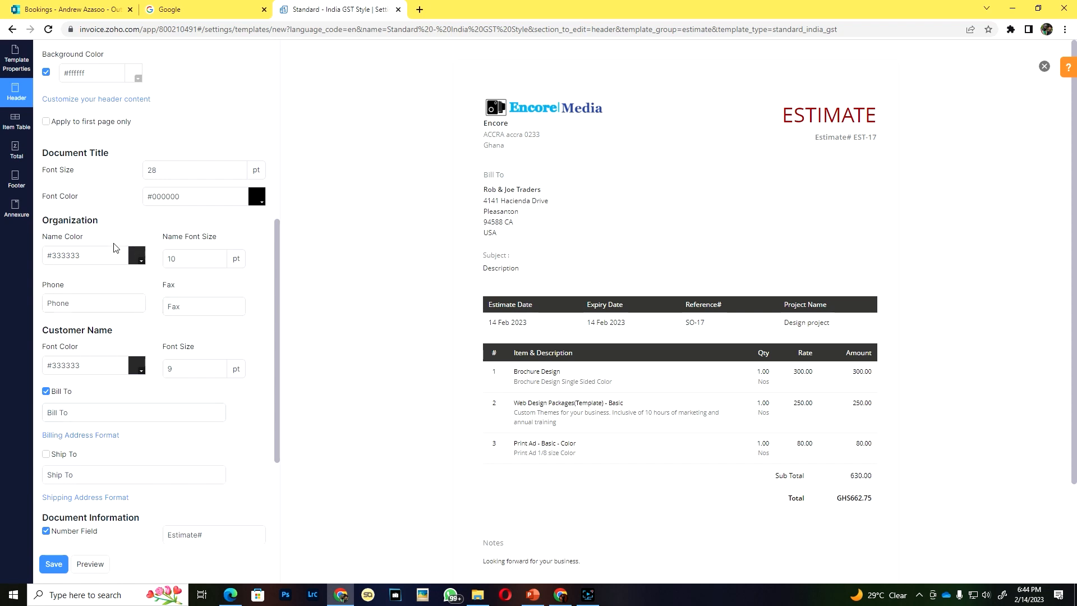
scroll(107, 269, "down", 3)
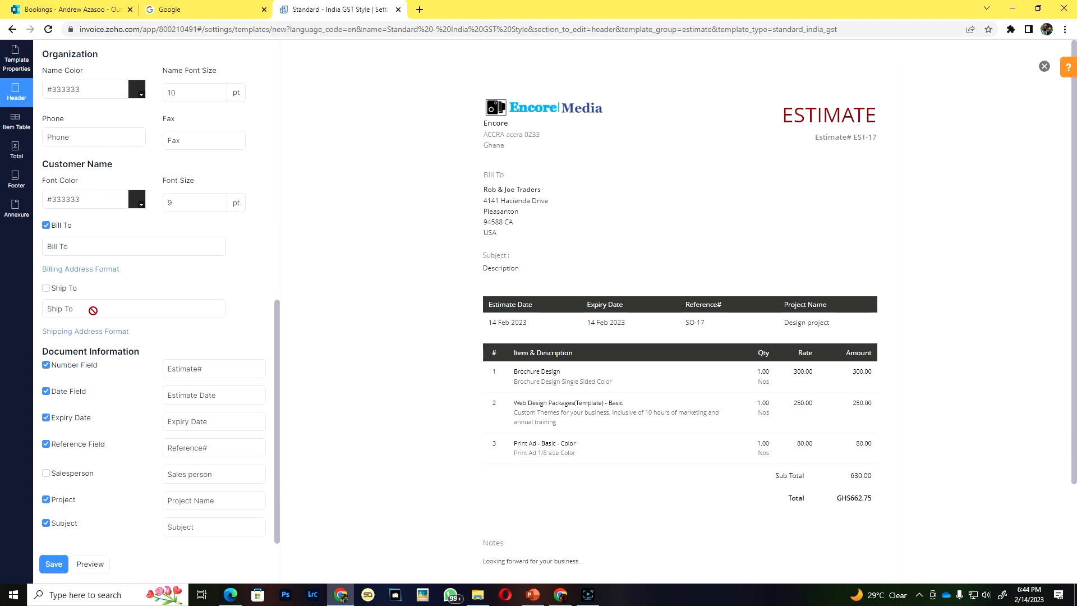
scroll(183, 298, "up", 8)
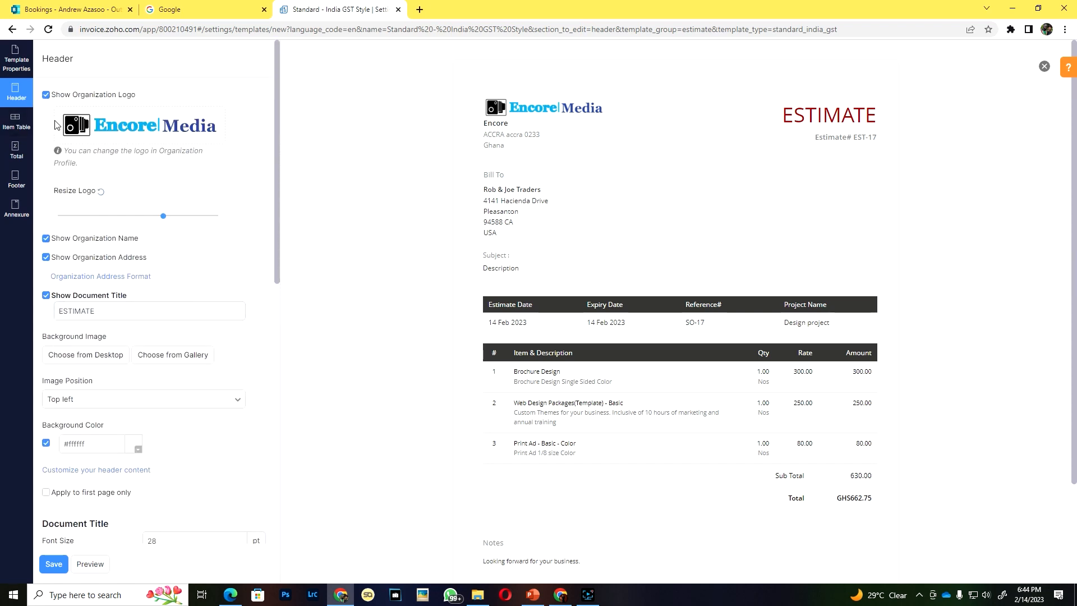
left_click(16, 120)
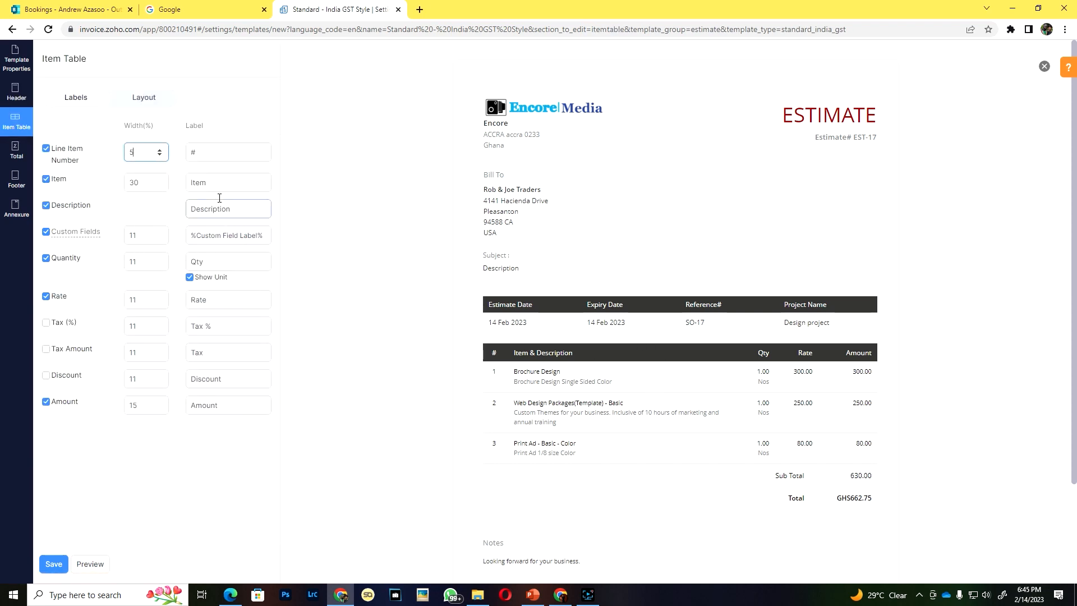
left_click(11, 154)
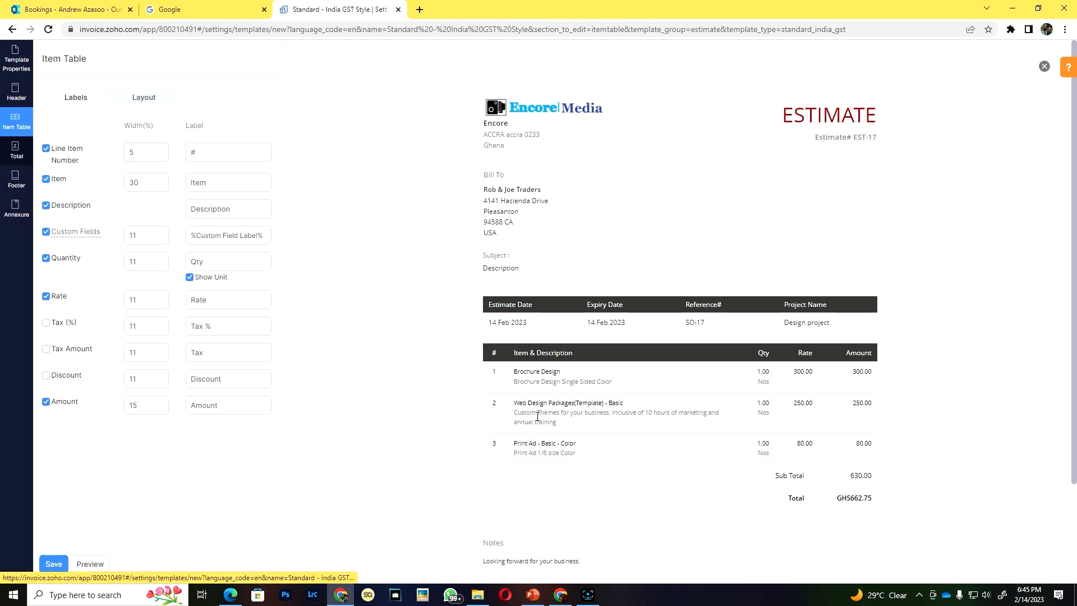
Step: Try showing the total taxable amount and the tax details in the template's total section
left_click(18, 160)
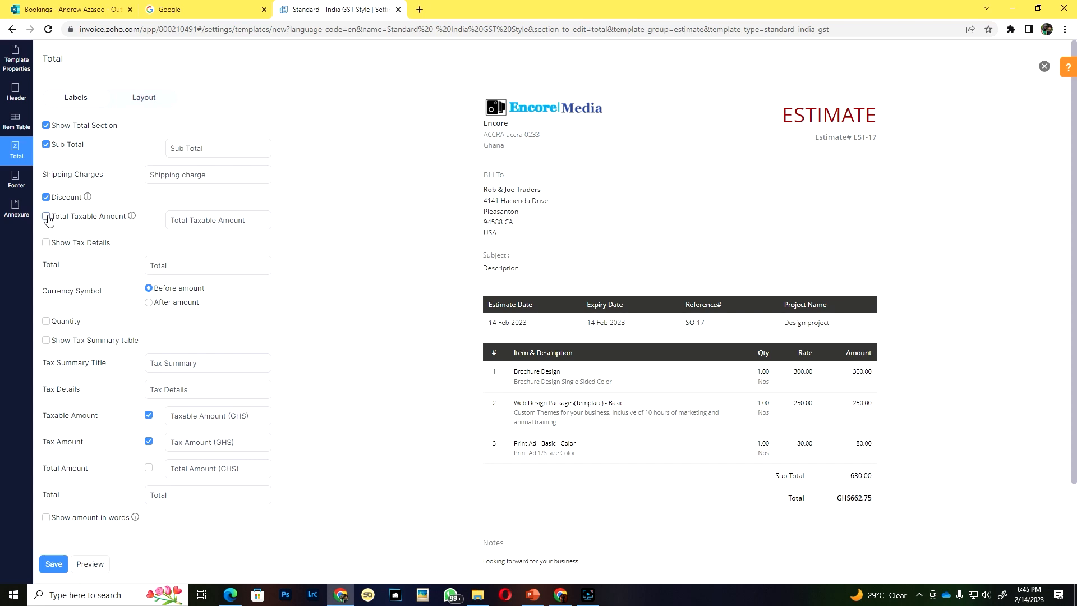
left_click(102, 567)
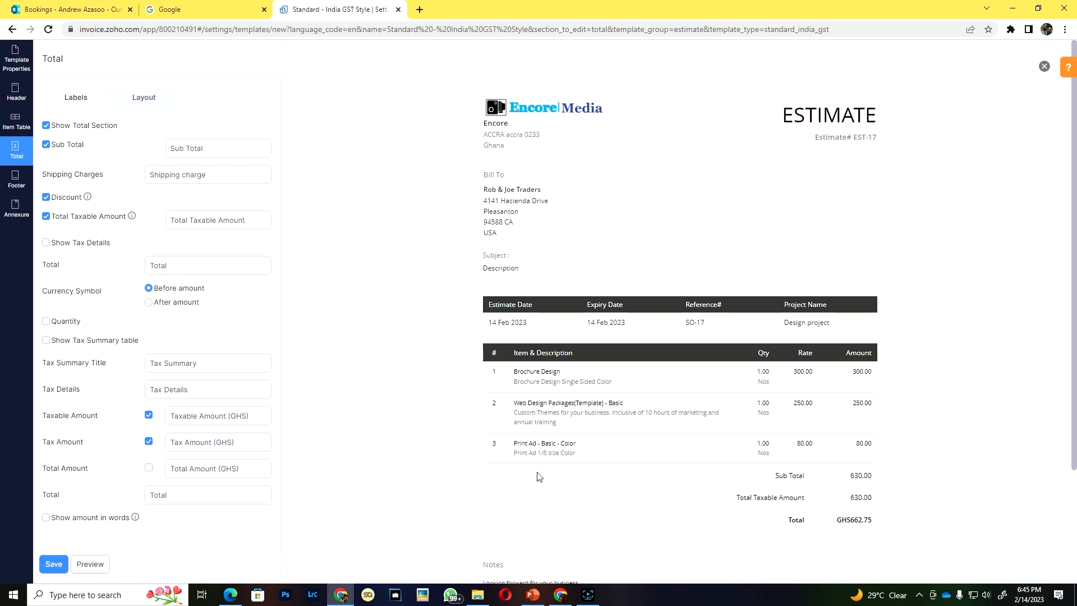
left_click(47, 217)
left_click(46, 242)
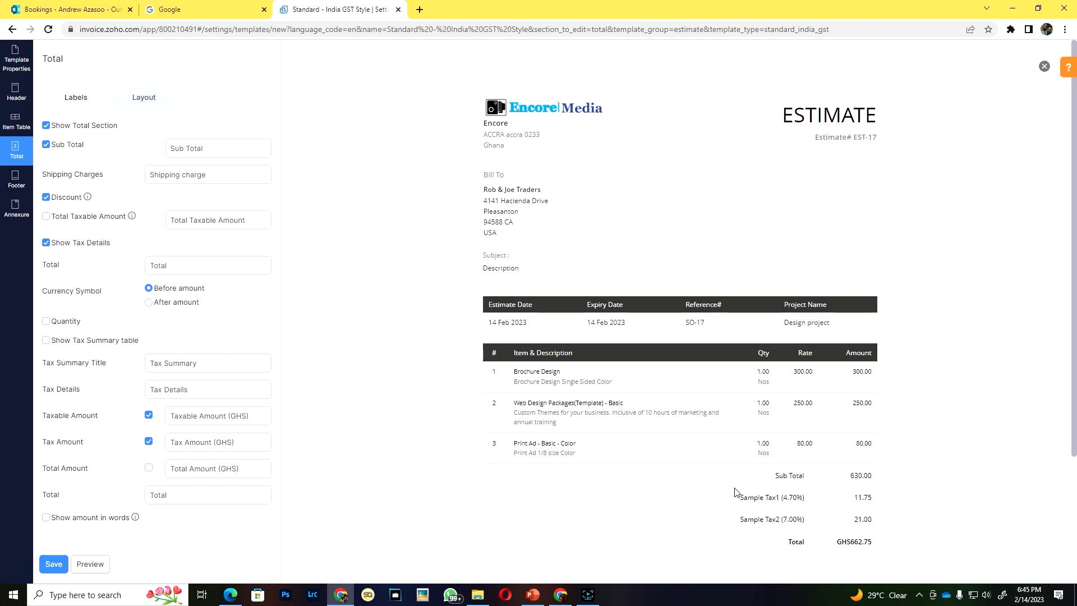
left_click(46, 243)
Step: Add bank details headed "Momo Details" with the mobile money number below the footer's notes
left_click(16, 180)
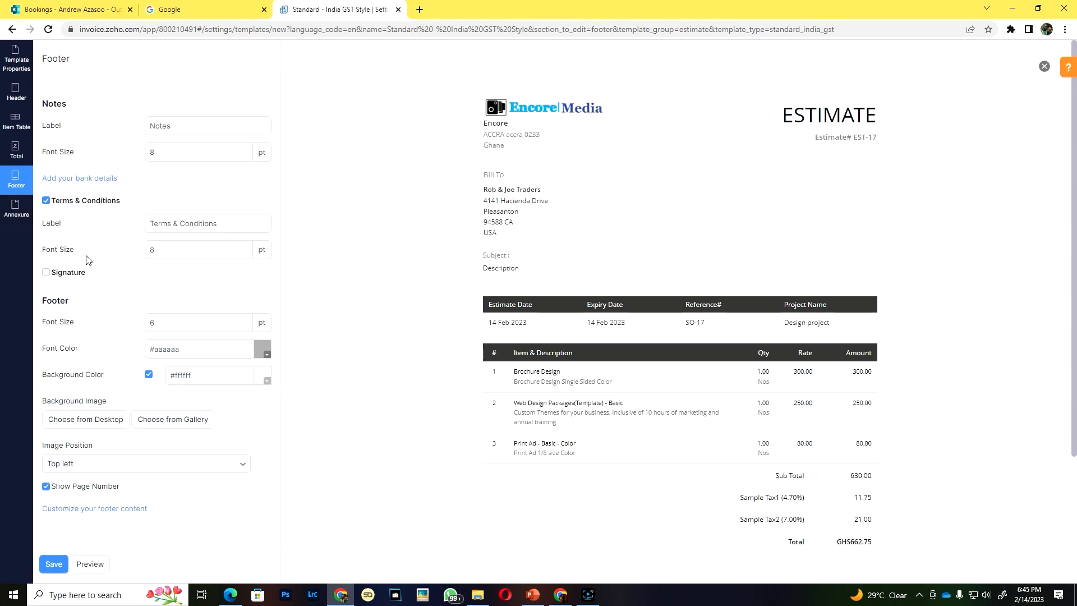
scroll(365, 352, "down", 3)
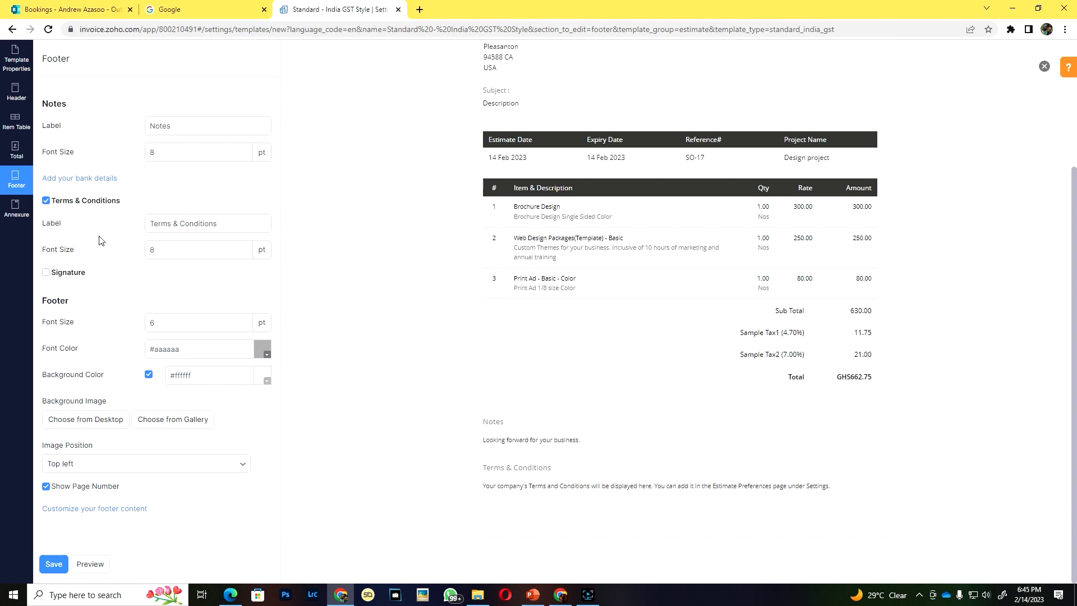
left_click(64, 178)
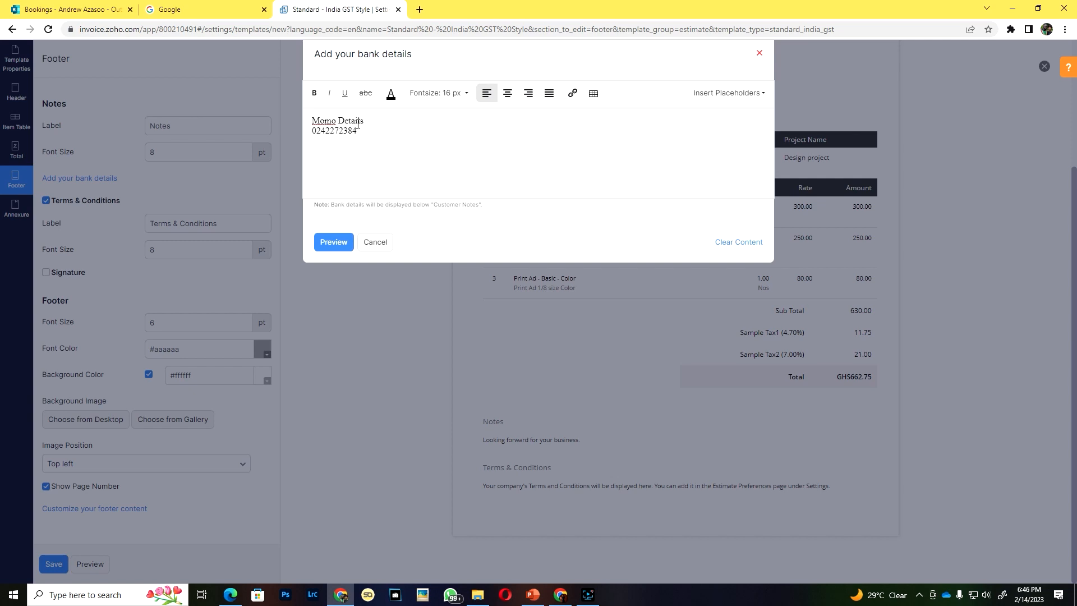
left_click(333, 243)
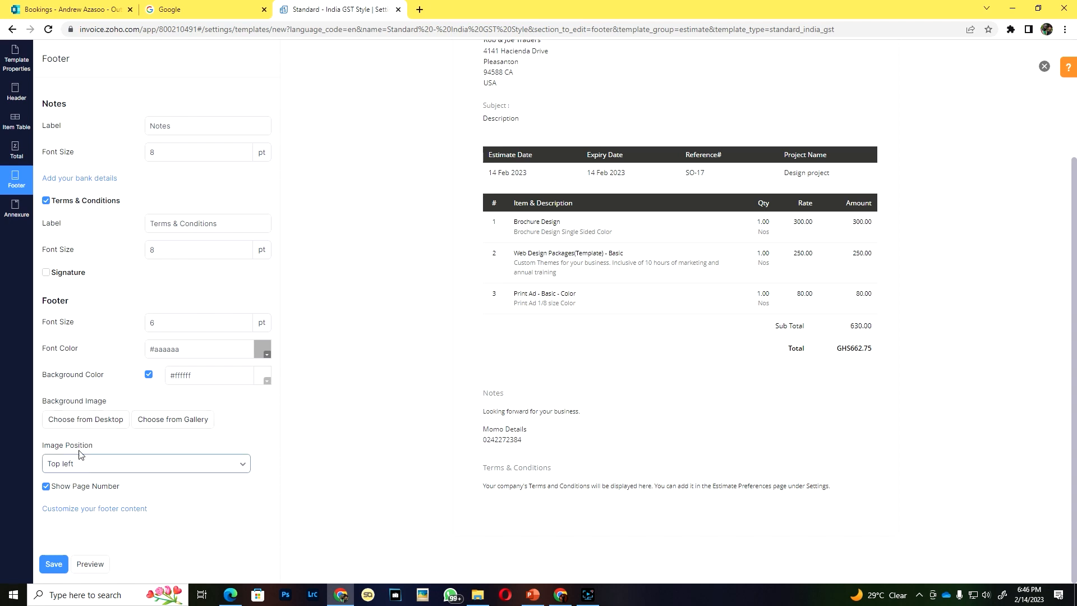
Step: Enable the footer's signature and upload IMG_9030 from the DOCUMENTS folder as the signature image
left_click(65, 274)
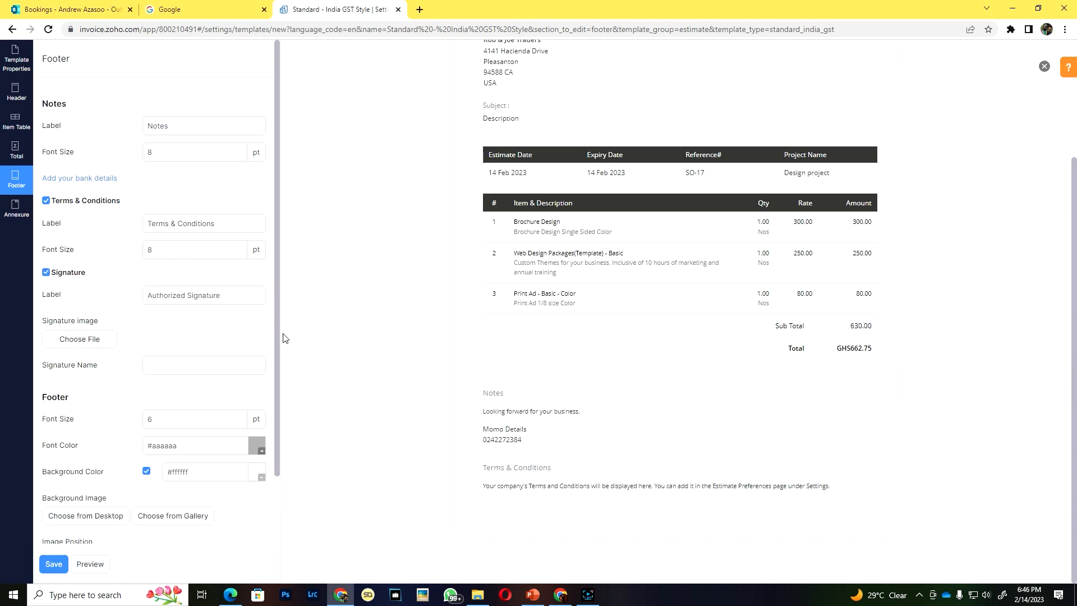
left_click(96, 339)
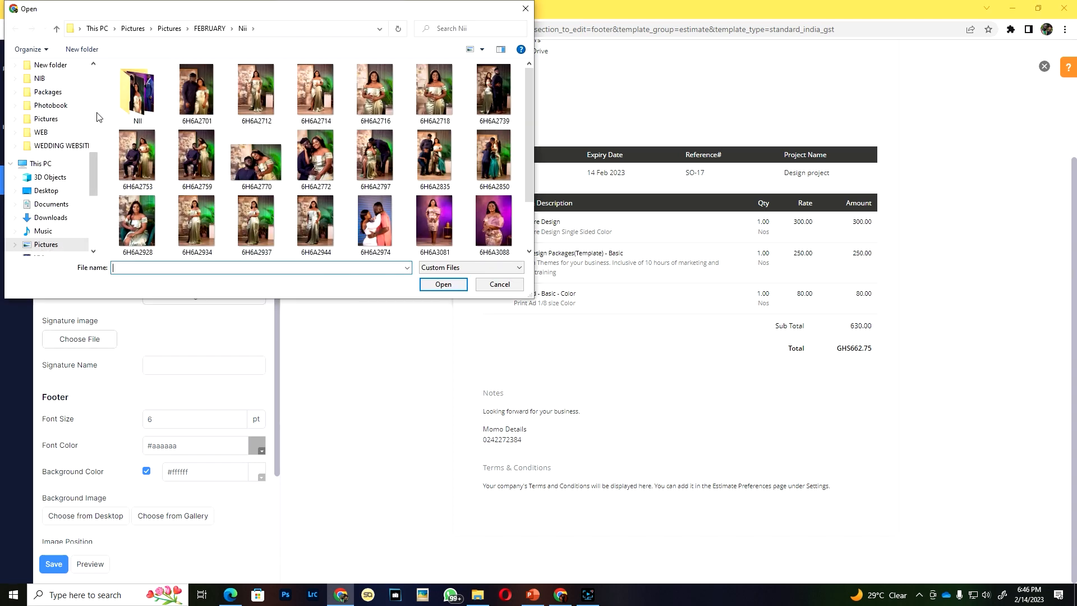
scroll(94, 119, "up", 5)
left_click(54, 190)
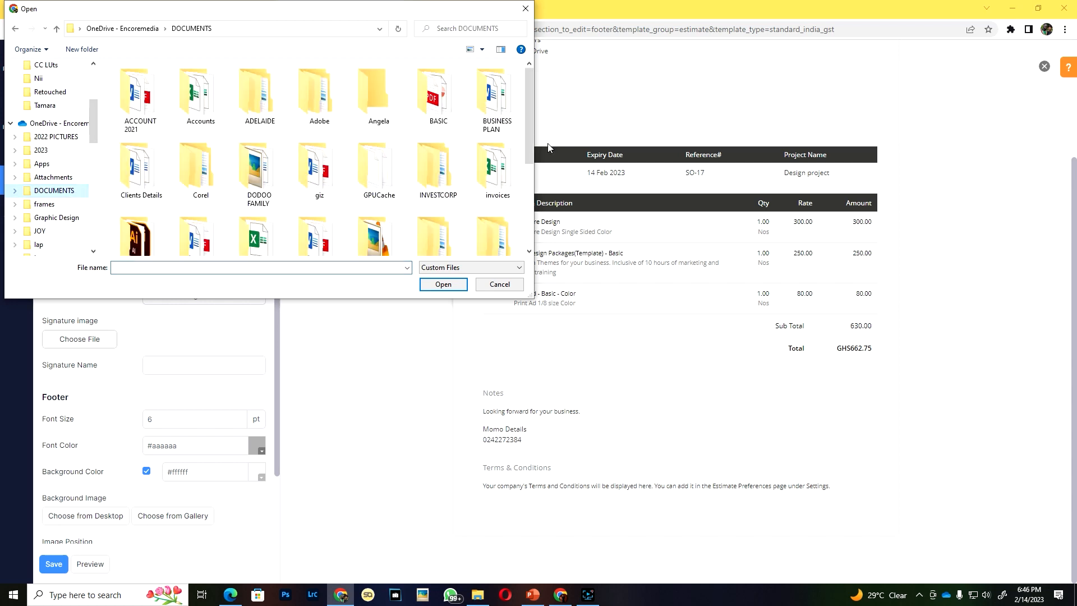
scroll(430, 198, "down", 3)
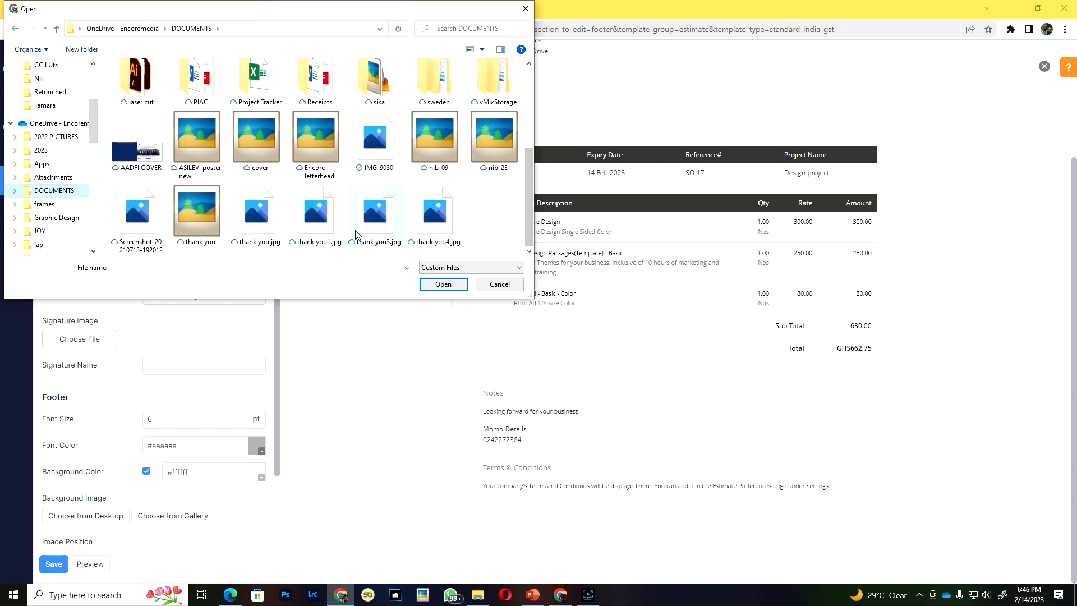
left_click(374, 155)
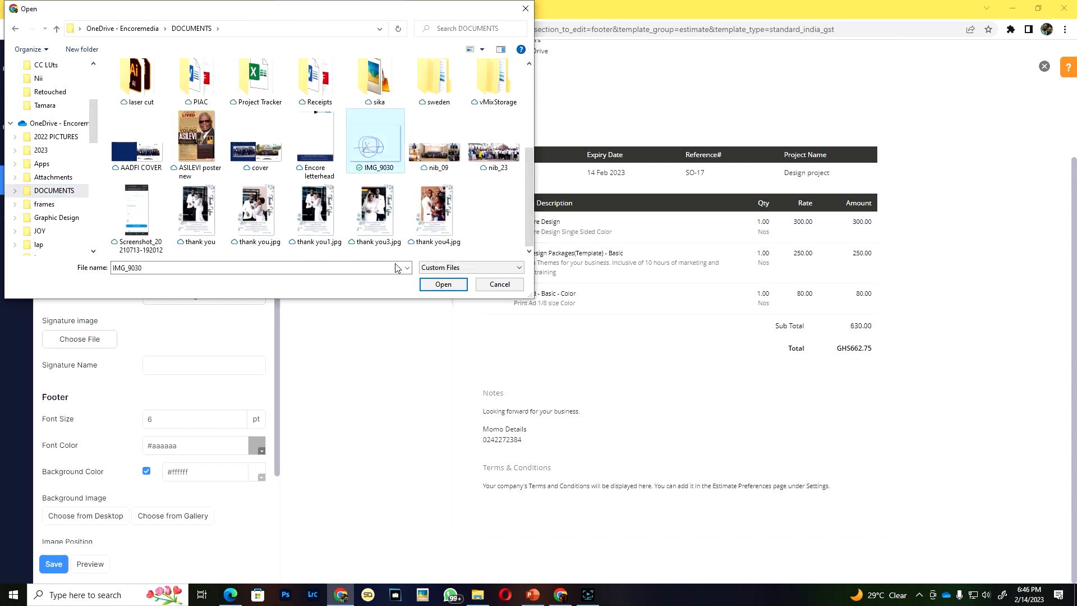
left_click(443, 284)
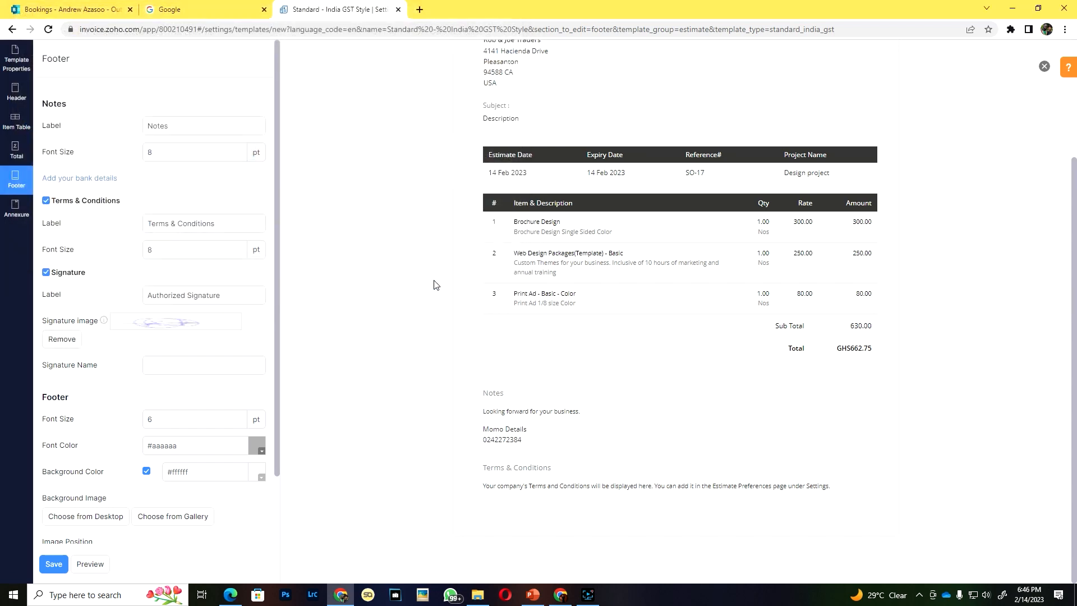
Step: Preview the estimate template down to the authorized signature line and save the template
left_click(97, 564)
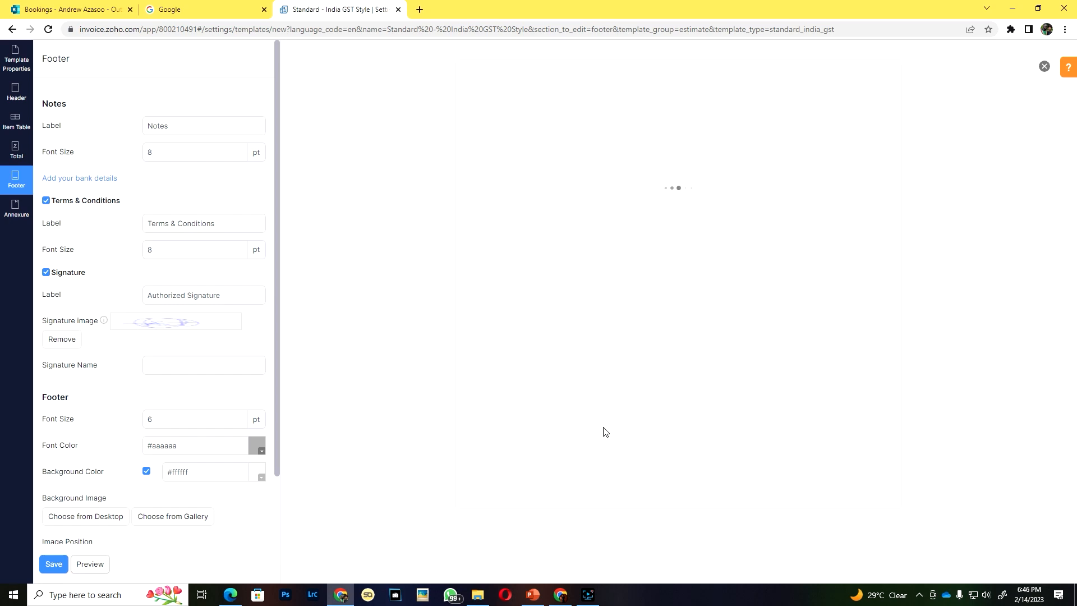
scroll(598, 434, "down", 3)
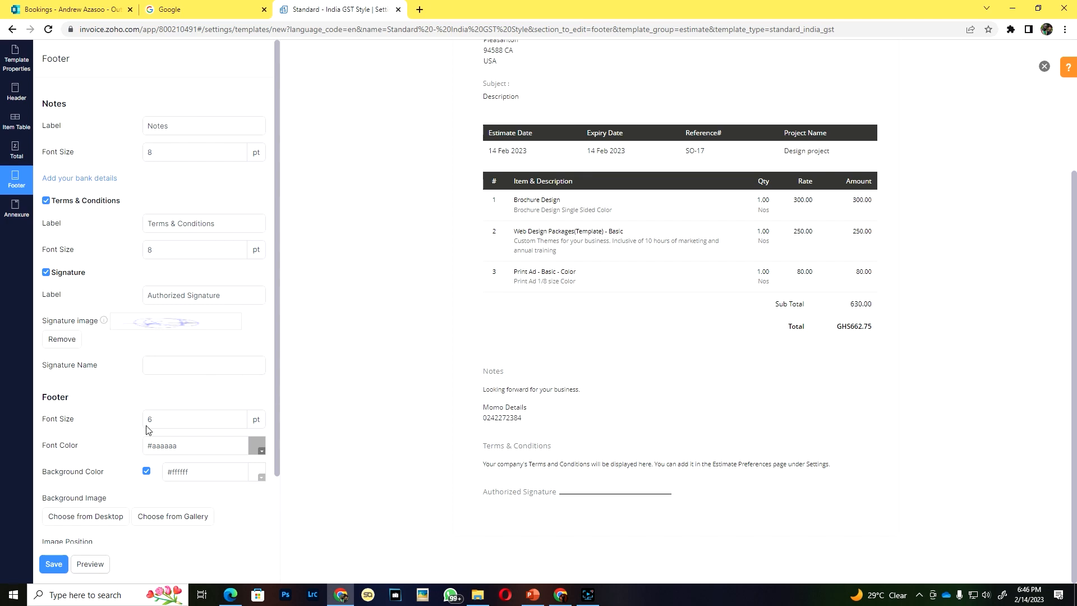
left_click(94, 562)
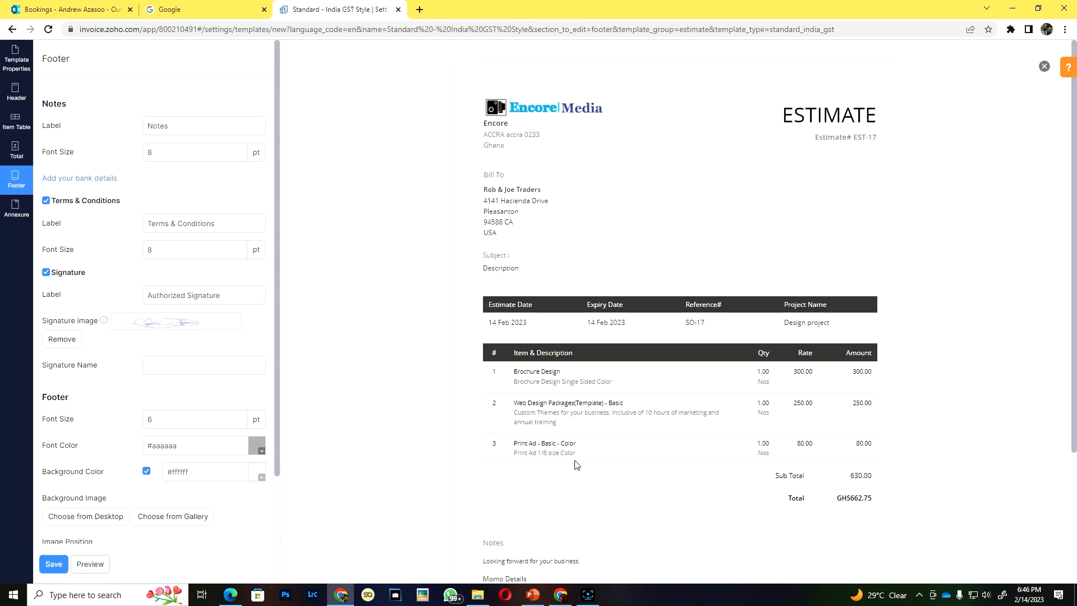
scroll(576, 464, "down", 3)
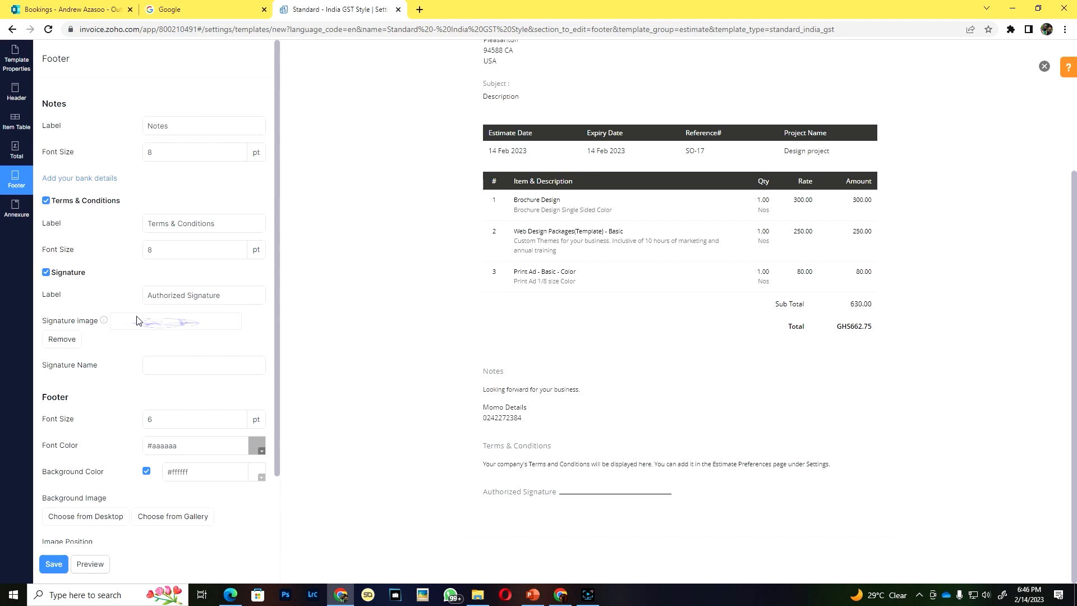
scroll(174, 323, "down", 2)
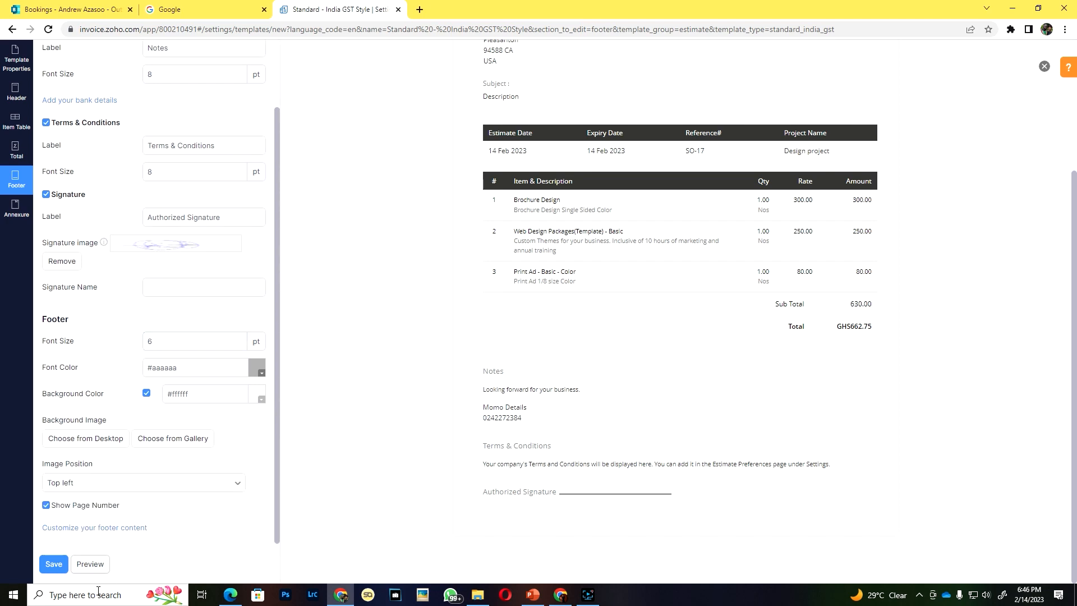
left_click(56, 566)
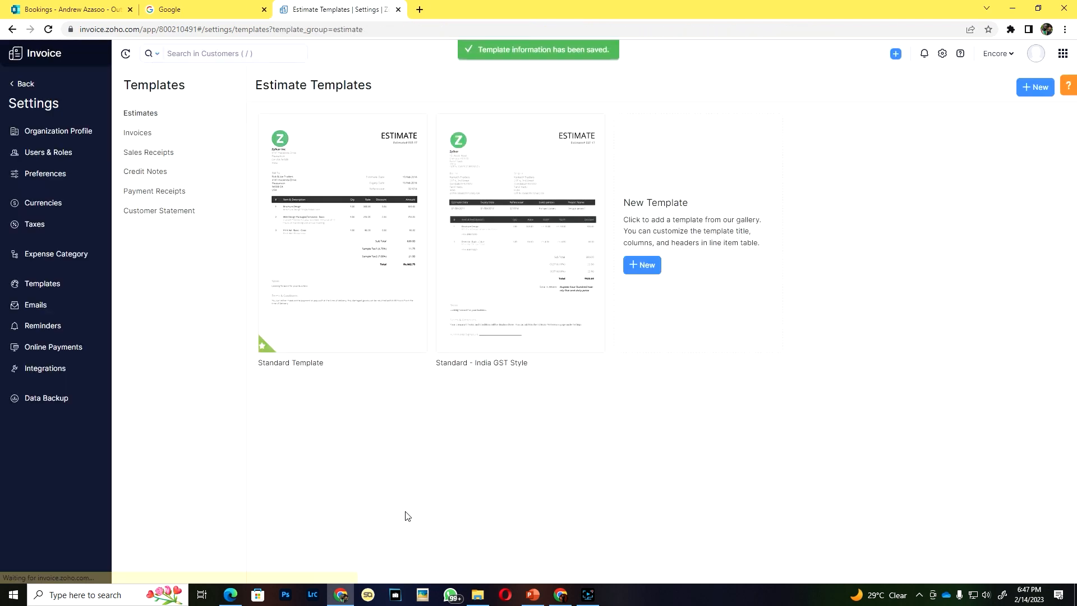
Step: Set the Standard - India GST Style template as the default estimate template
mouse_move(516, 269)
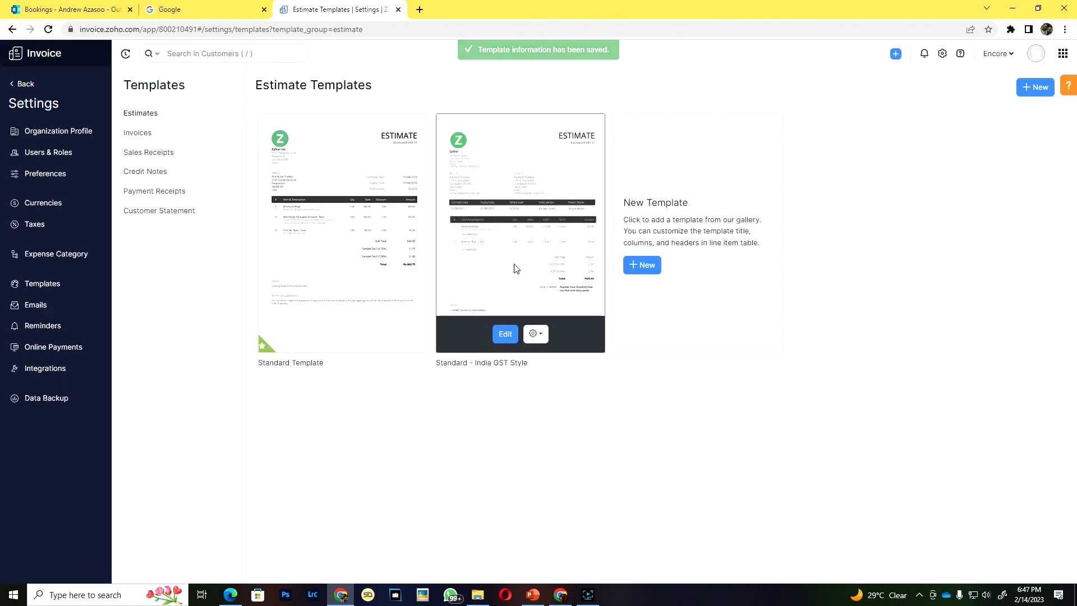
mouse_move(379, 270)
mouse_move(536, 304)
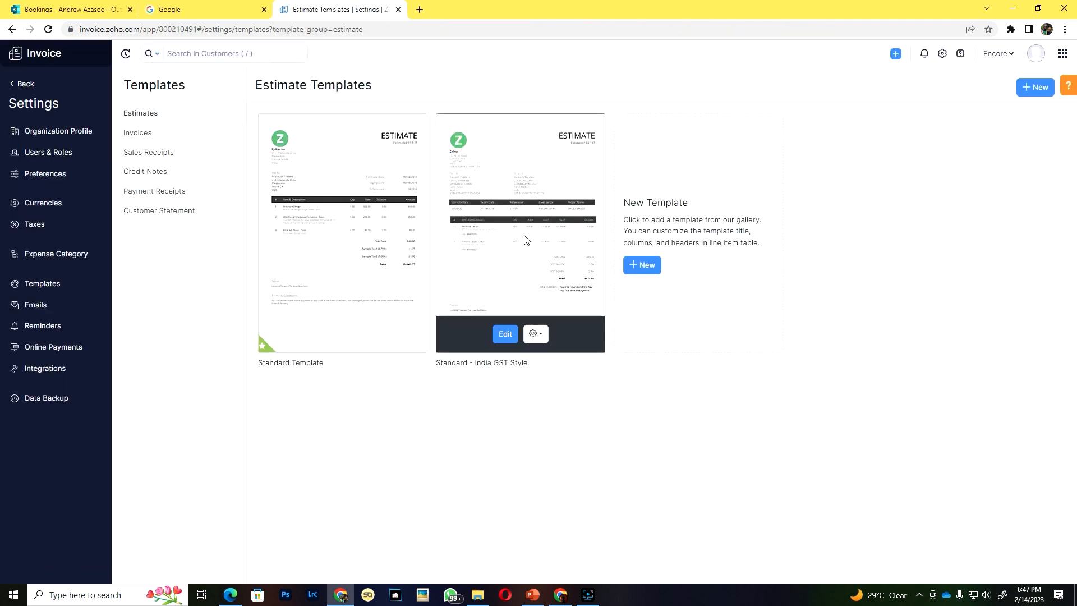
left_click(538, 336)
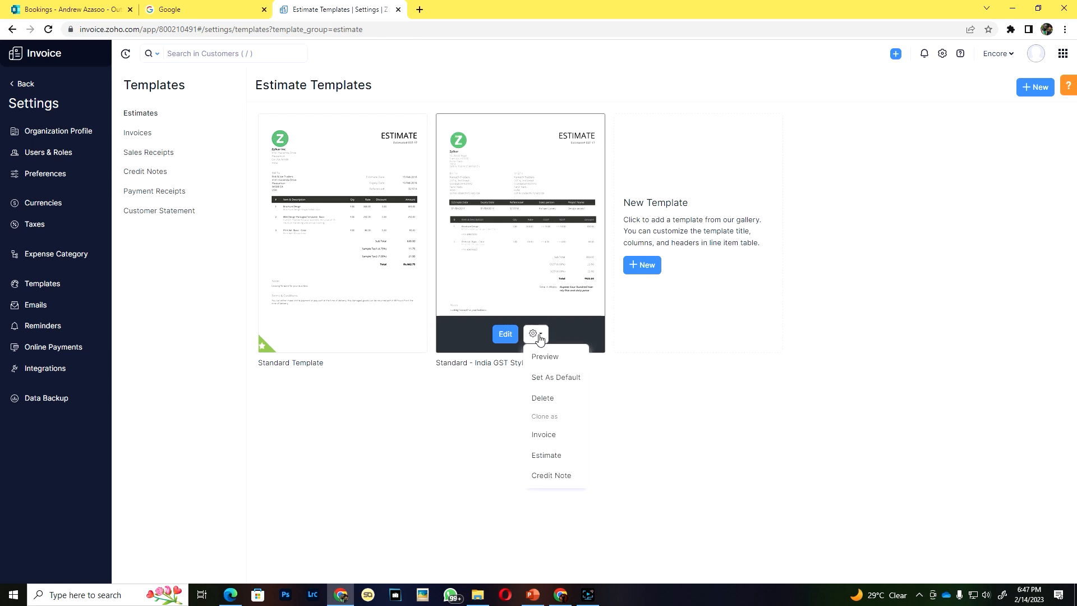
left_click(548, 379)
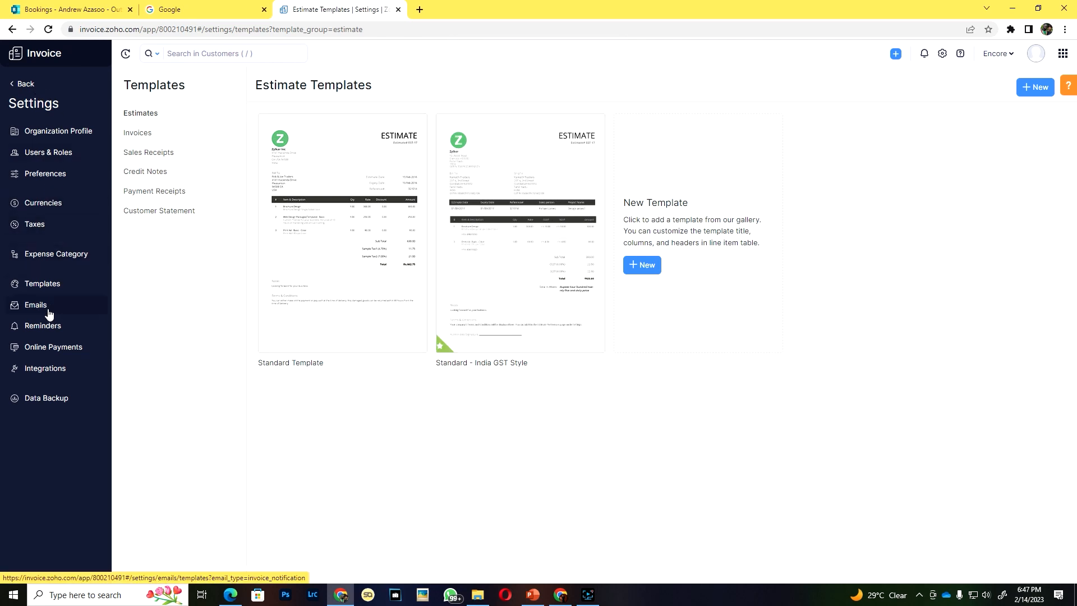
Step: Open the Grand invoice template for editing from the invoice templates
left_click(45, 284)
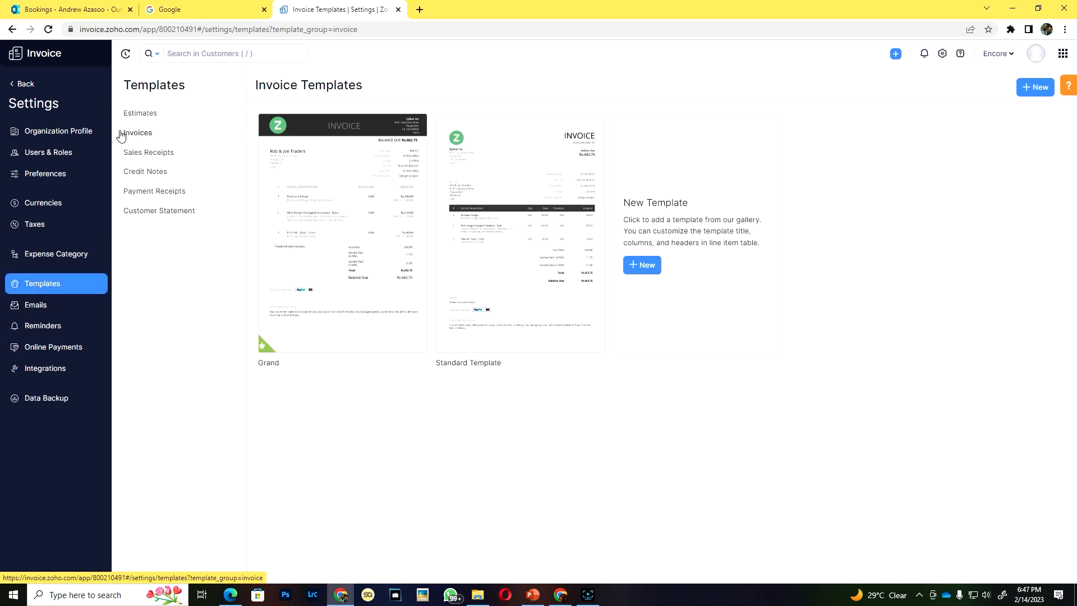
left_click(138, 114)
left_click(140, 133)
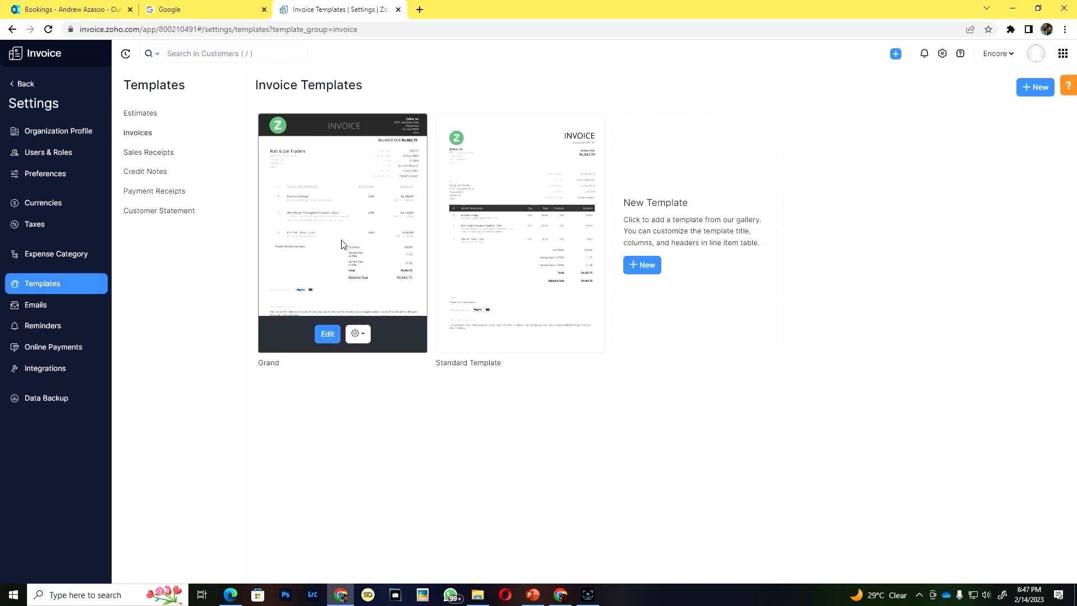
left_click(328, 334)
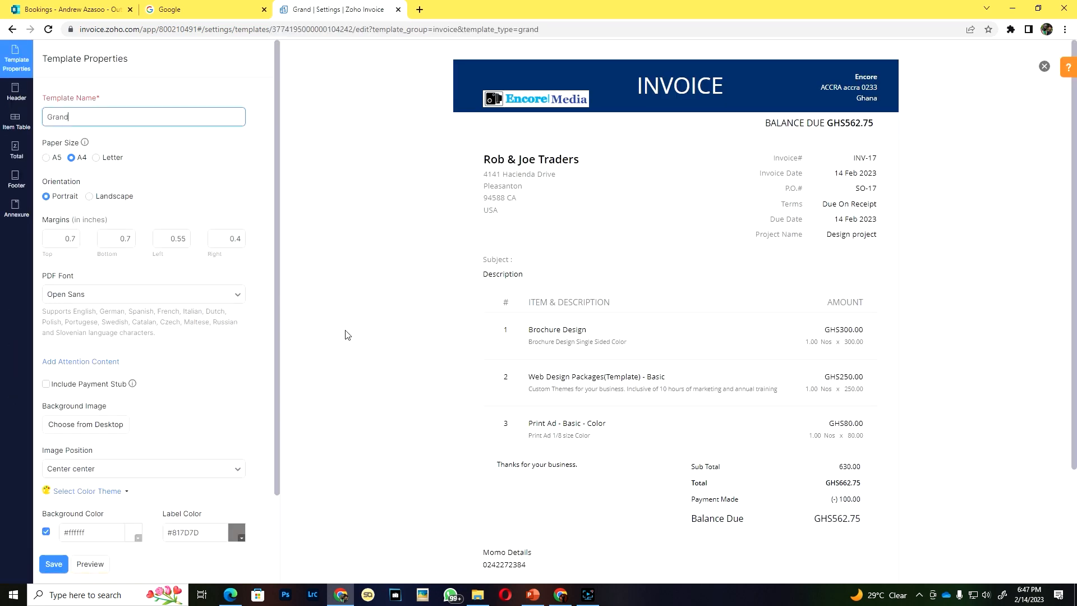
scroll(667, 349, "down", 2)
scroll(115, 318, "down", 1)
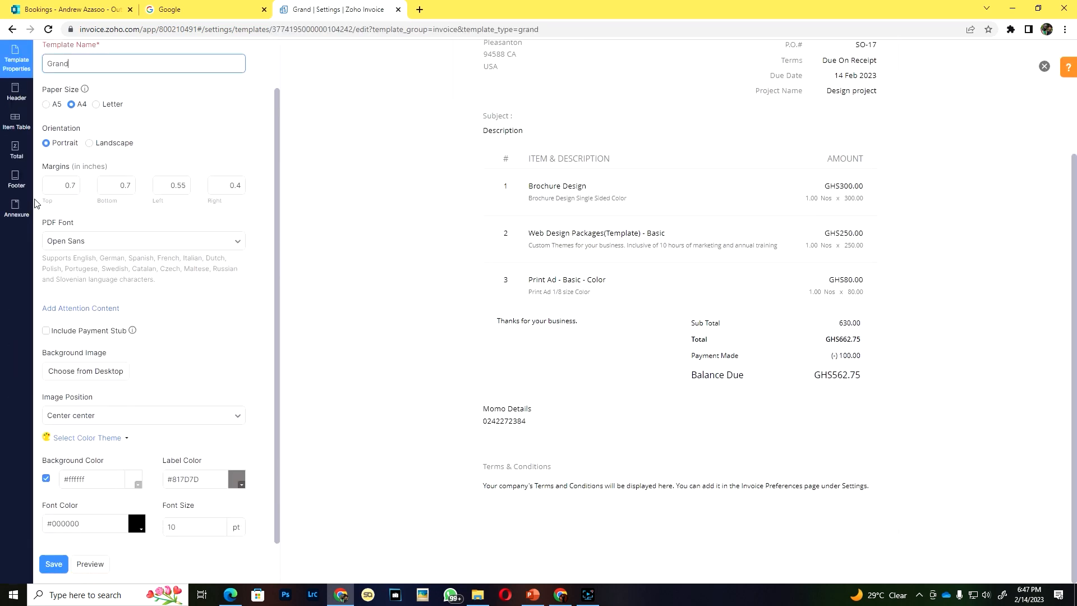
Step: Enable the signature in the Grand template's footer and upload IMG_9030 from the DOCUMENTS folder as the signature image
left_click(16, 180)
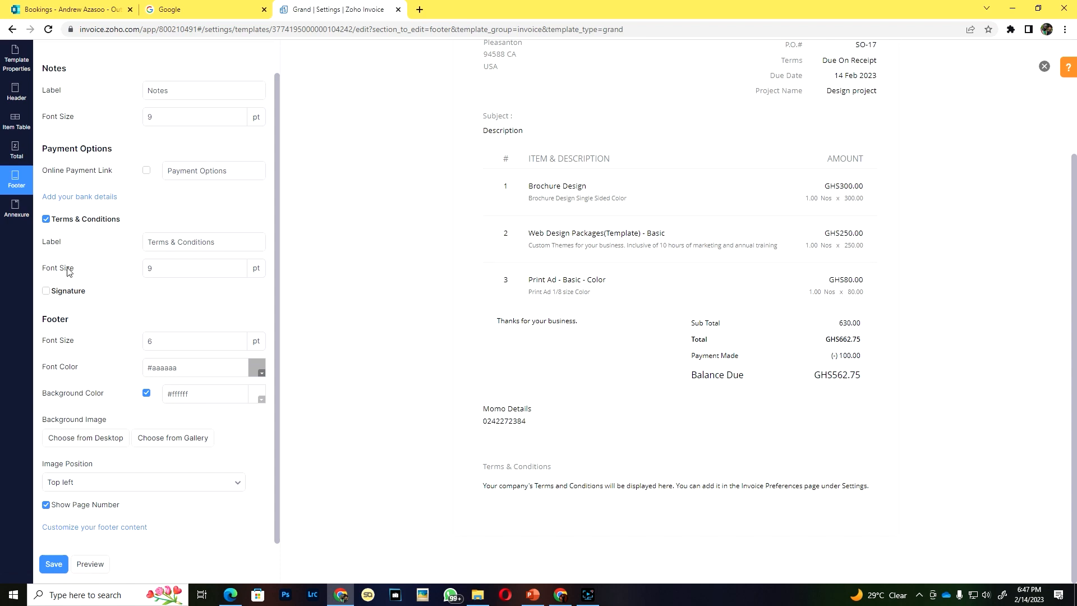
scroll(124, 283, "up", 1)
scroll(125, 295, "down", 1)
left_click(73, 296)
left_click(100, 362)
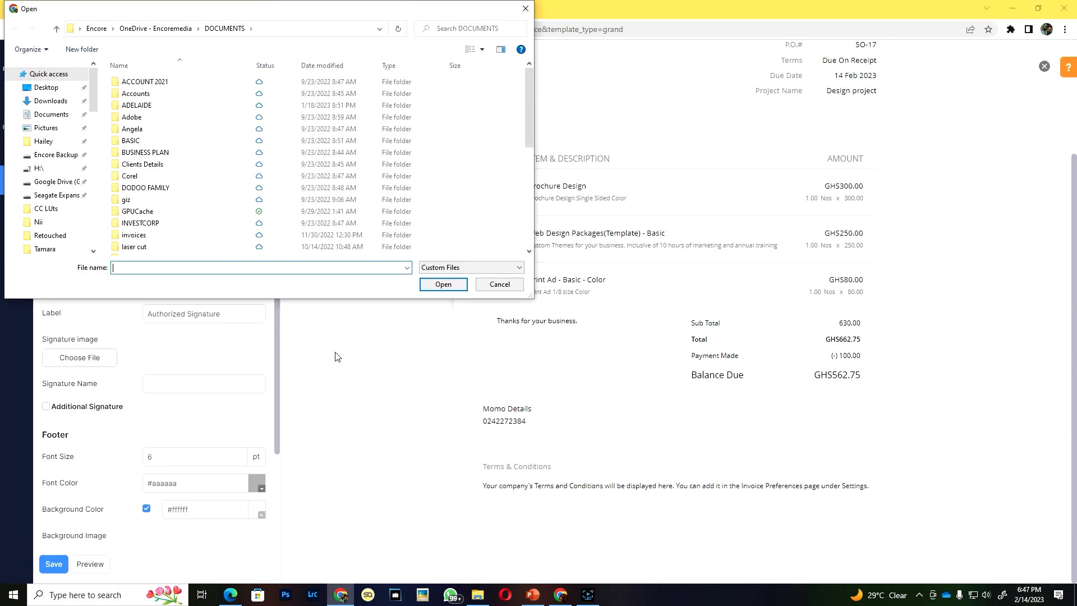
scroll(238, 233, "down", 5)
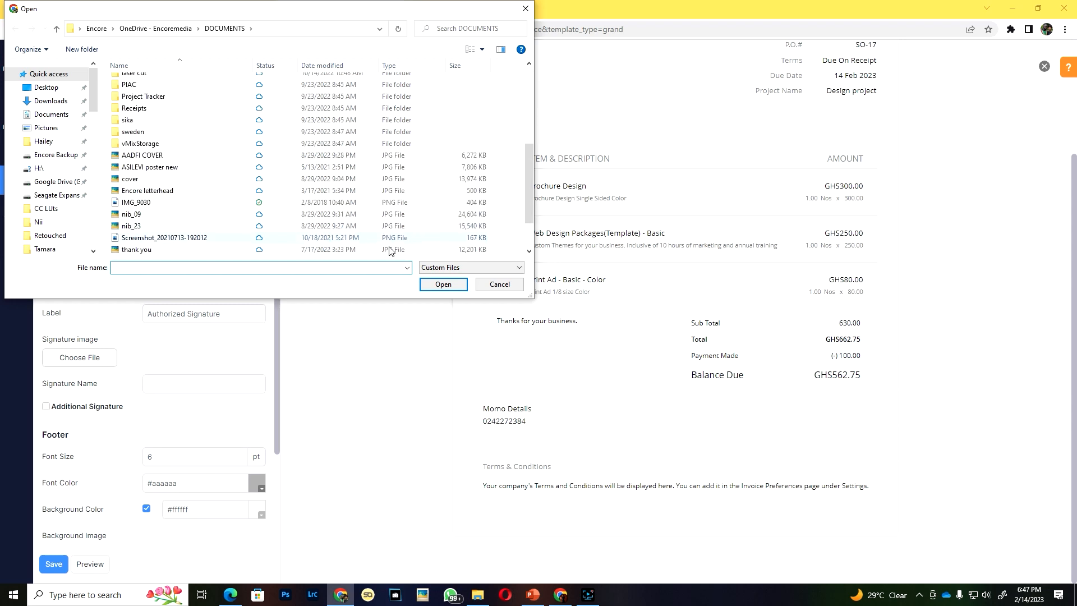
left_click(482, 49)
left_click(488, 56)
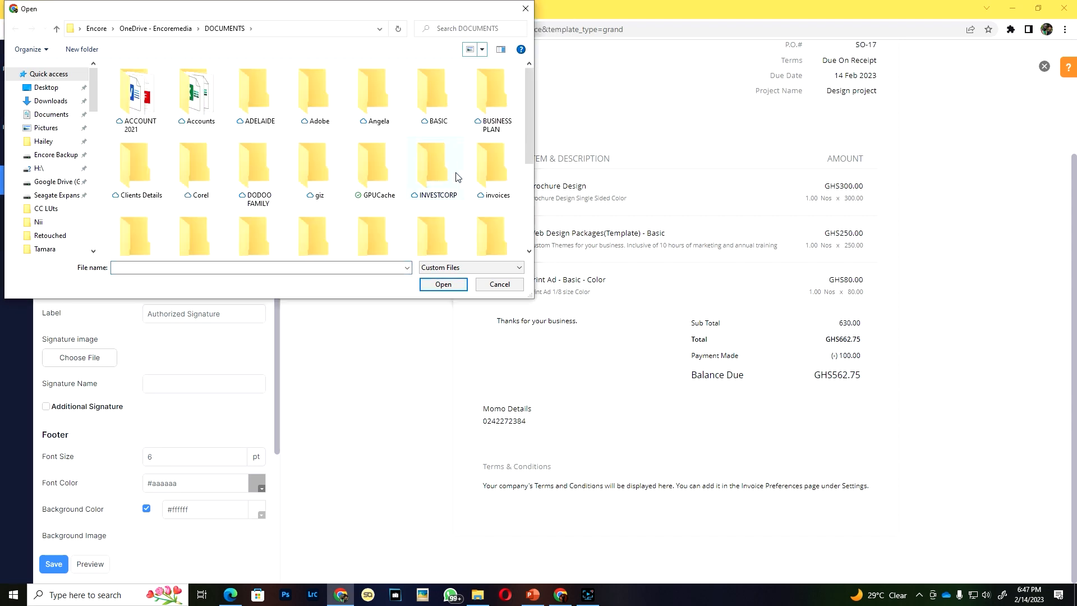
scroll(458, 177, "down", 5)
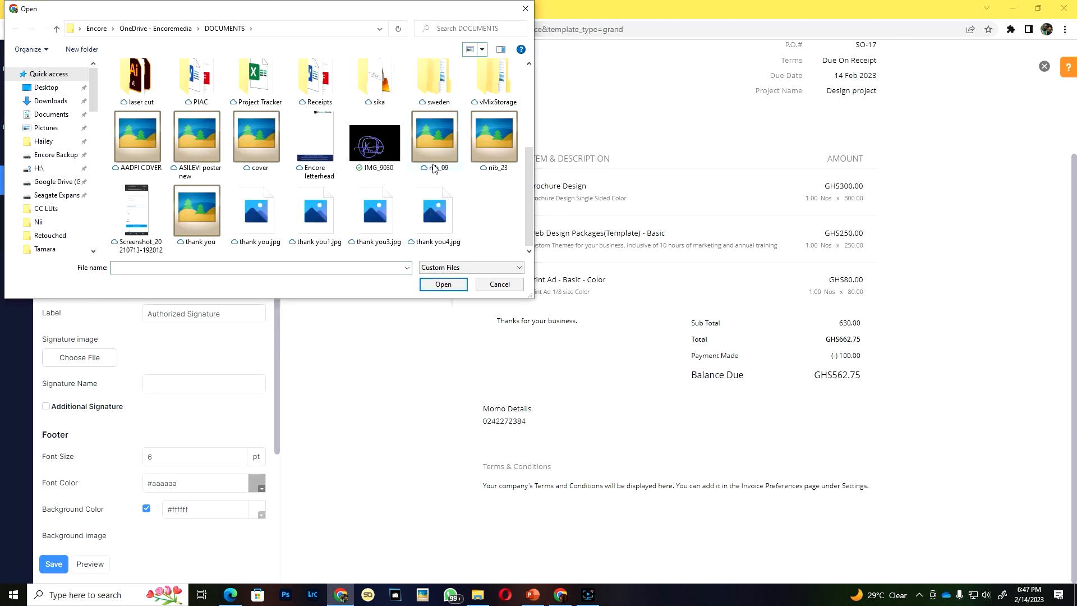
left_click(374, 143)
left_click(443, 285)
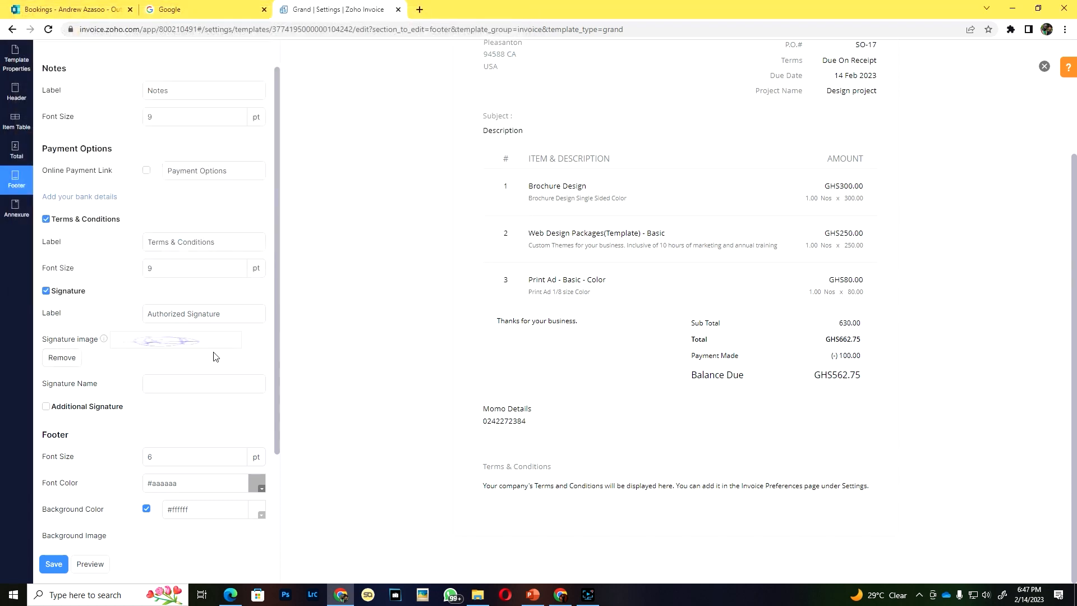
Step: Preview the invoice template down to the authorized signature line and save the template
left_click(89, 565)
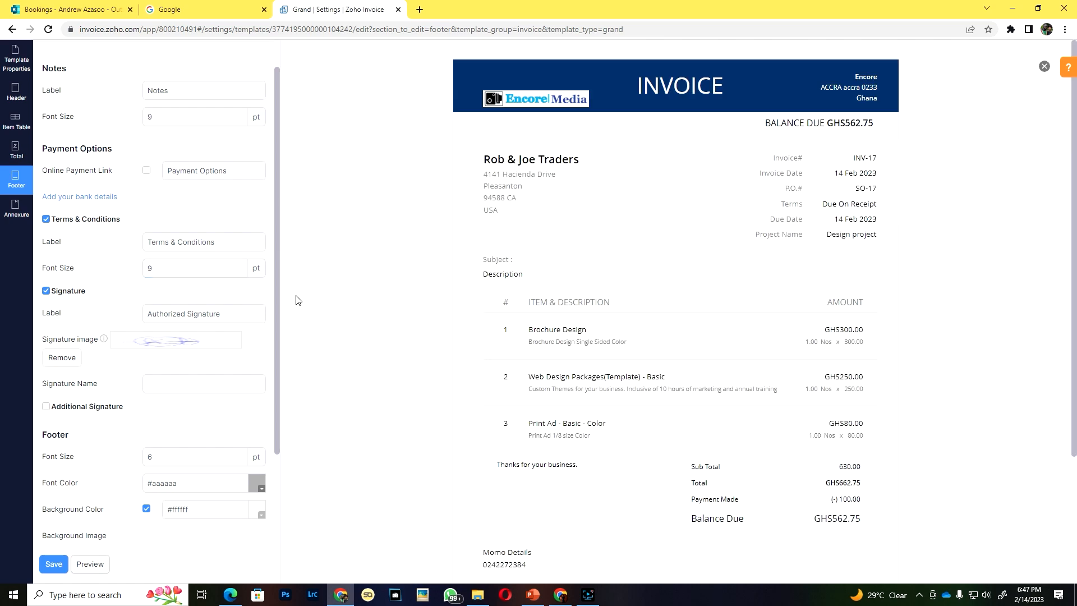
scroll(537, 368, "down", 3)
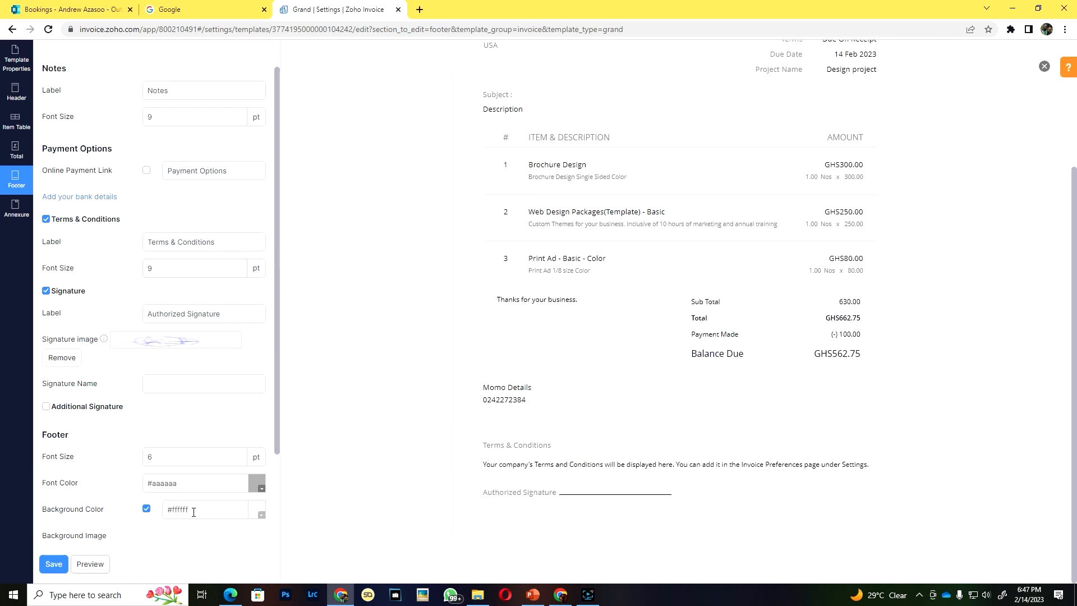
left_click(59, 565)
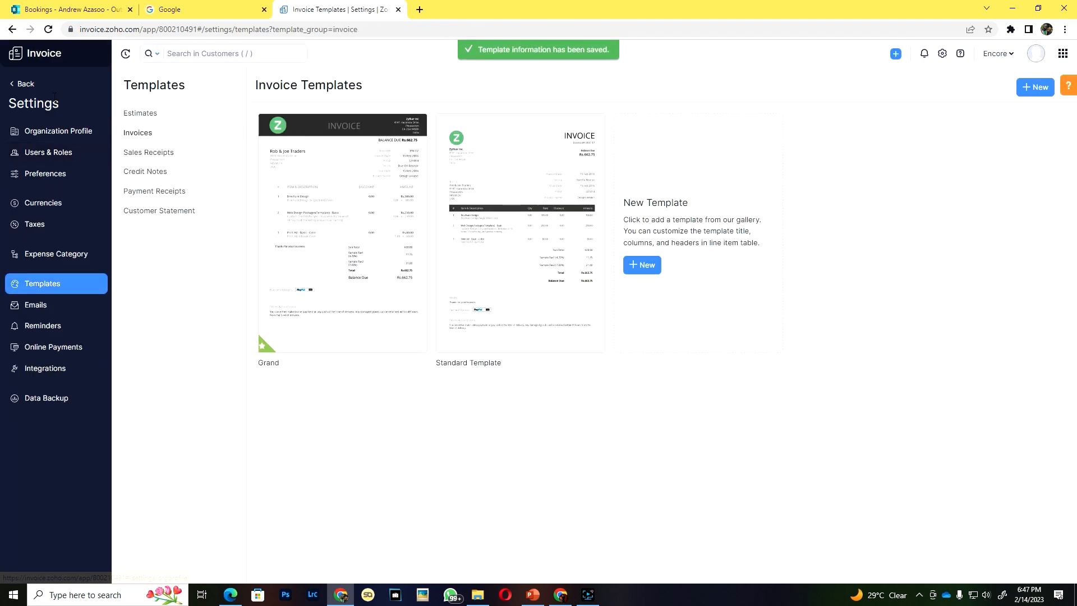
Step: Leave the settings, start a new estimate and review its form, including the template it uses
left_click(25, 90)
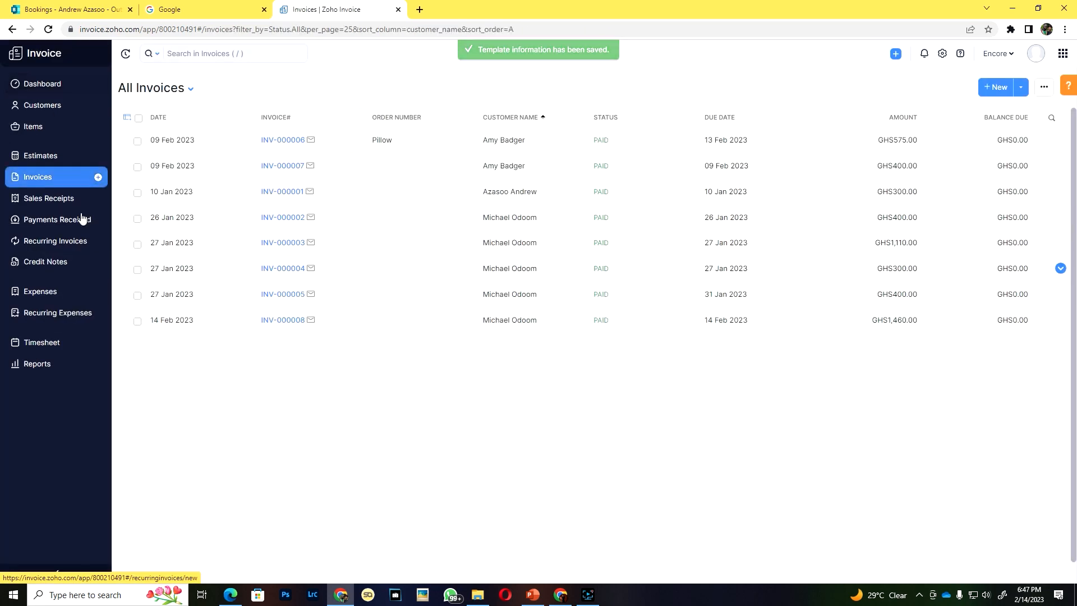
left_click(58, 160)
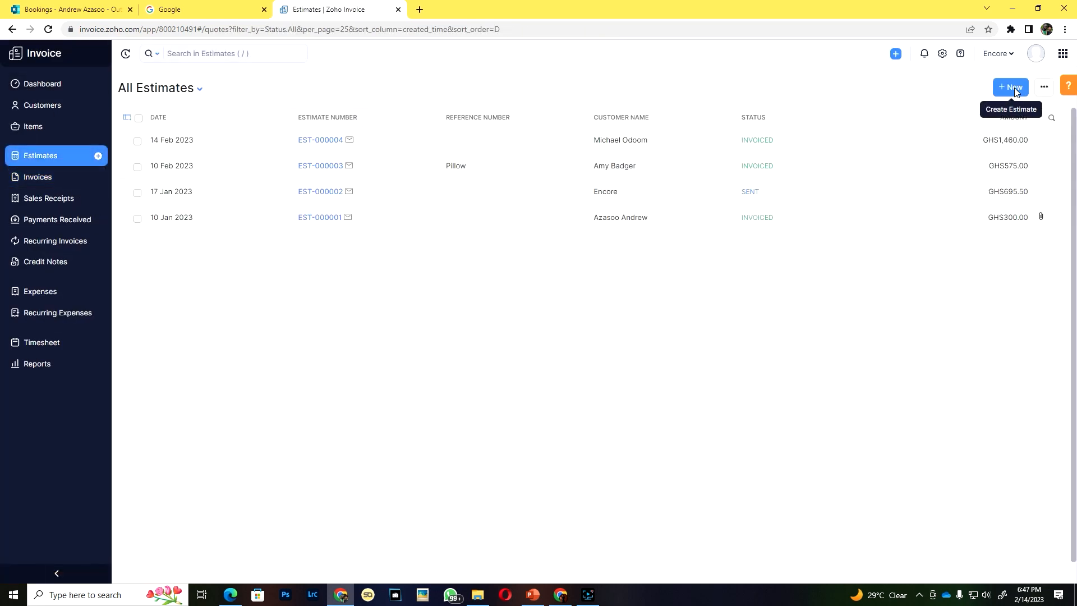
left_click(1010, 88)
scroll(819, 286, "down", 5)
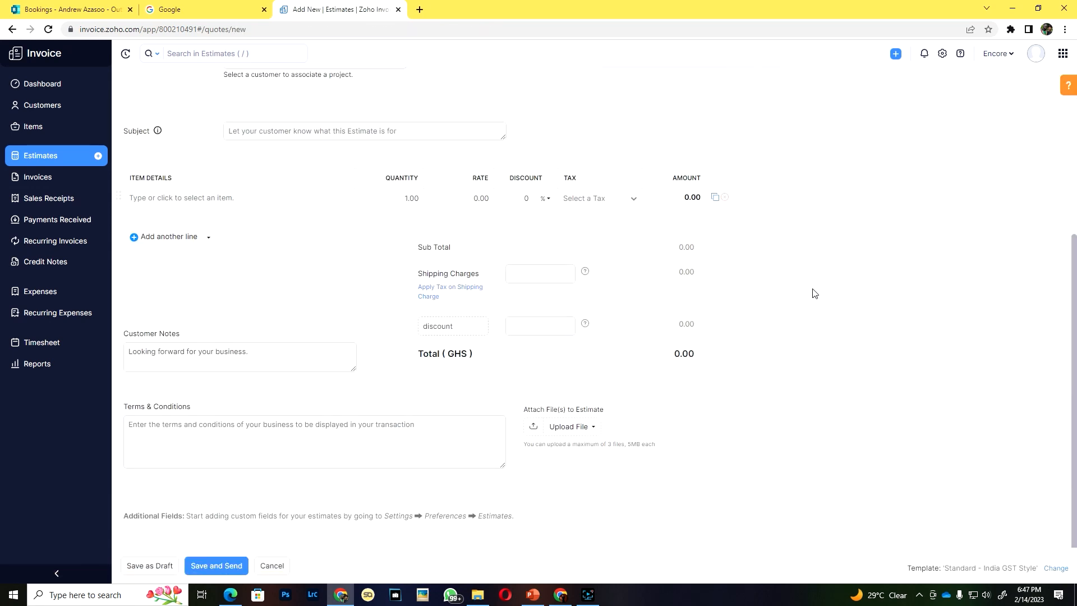
scroll(814, 293, "up", 5)
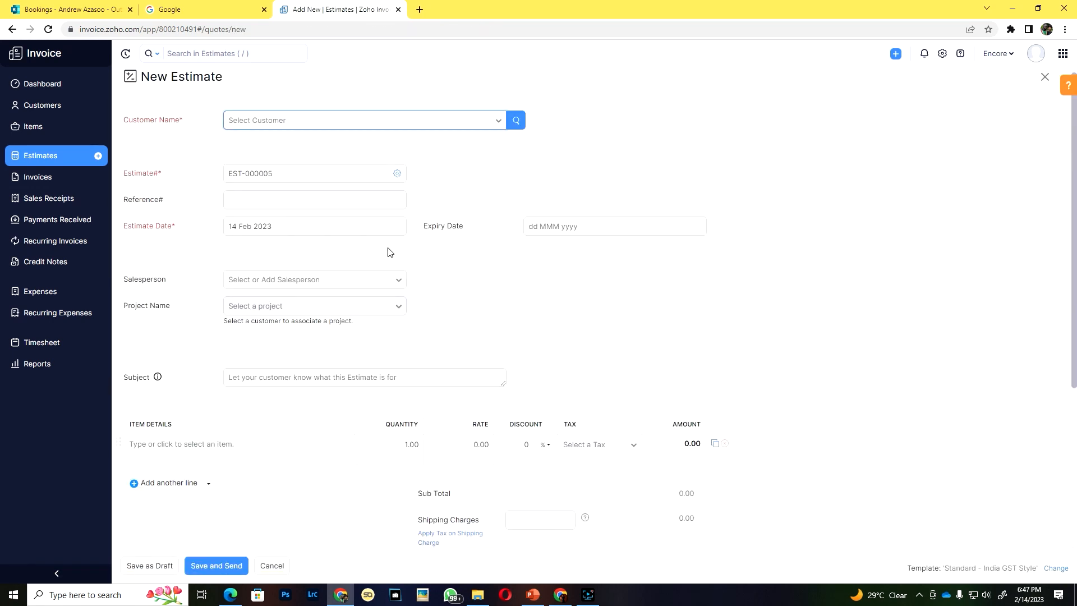
scroll(539, 491, "down", 5)
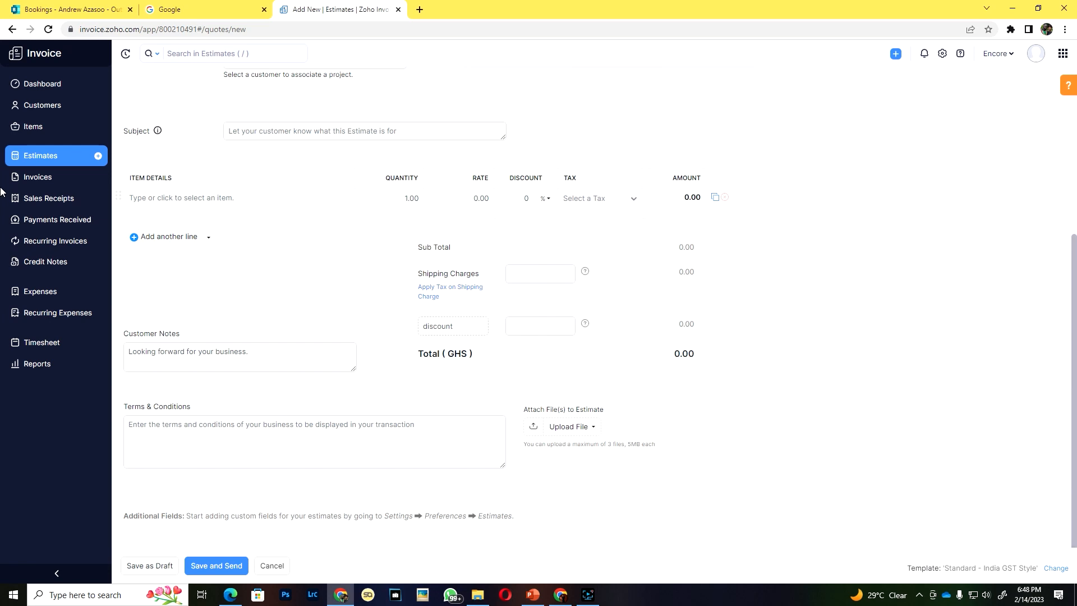
Step: Leave the blank estimate for the dashboard and open a new browser tab
left_click(43, 312)
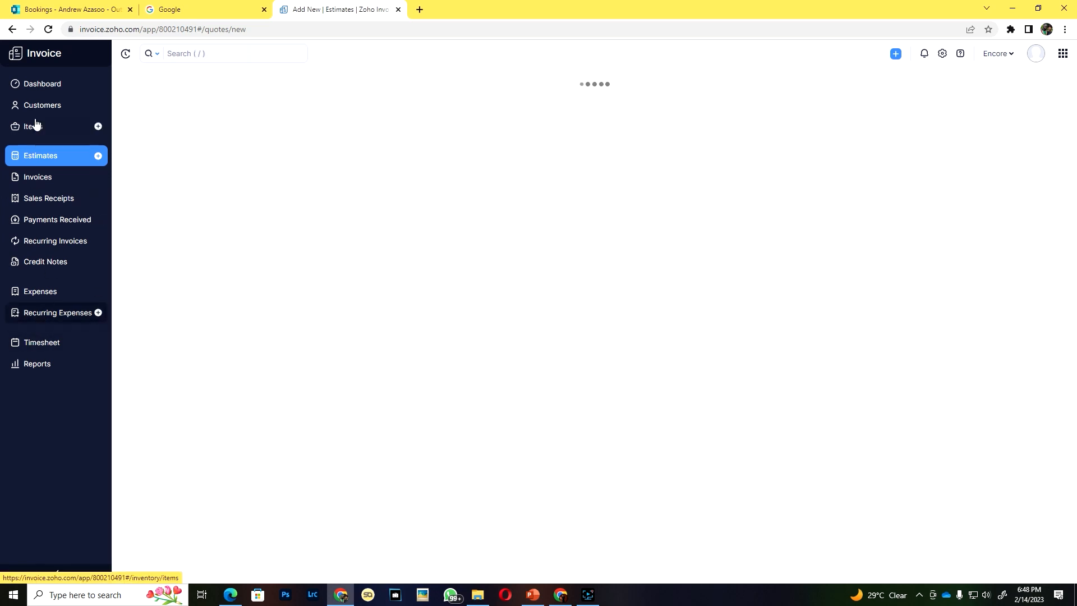
left_click(54, 84)
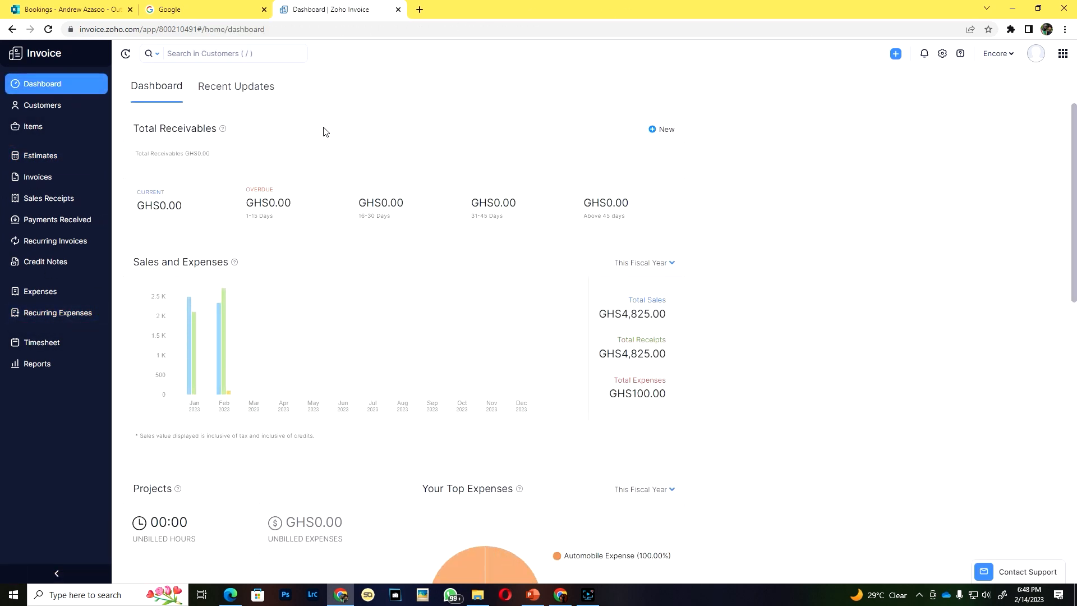
key("ctrl+t")
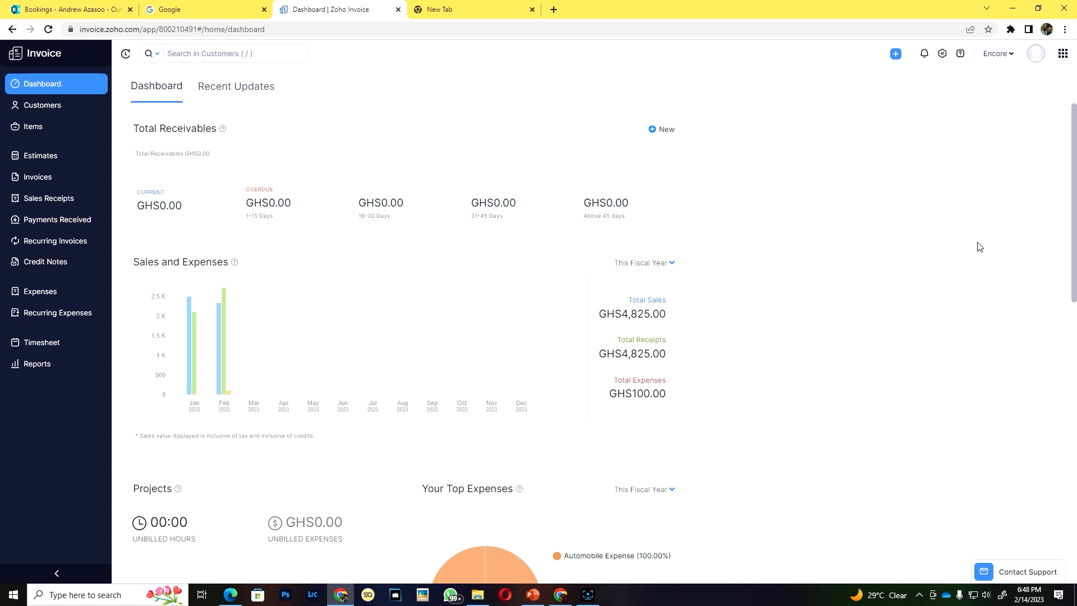